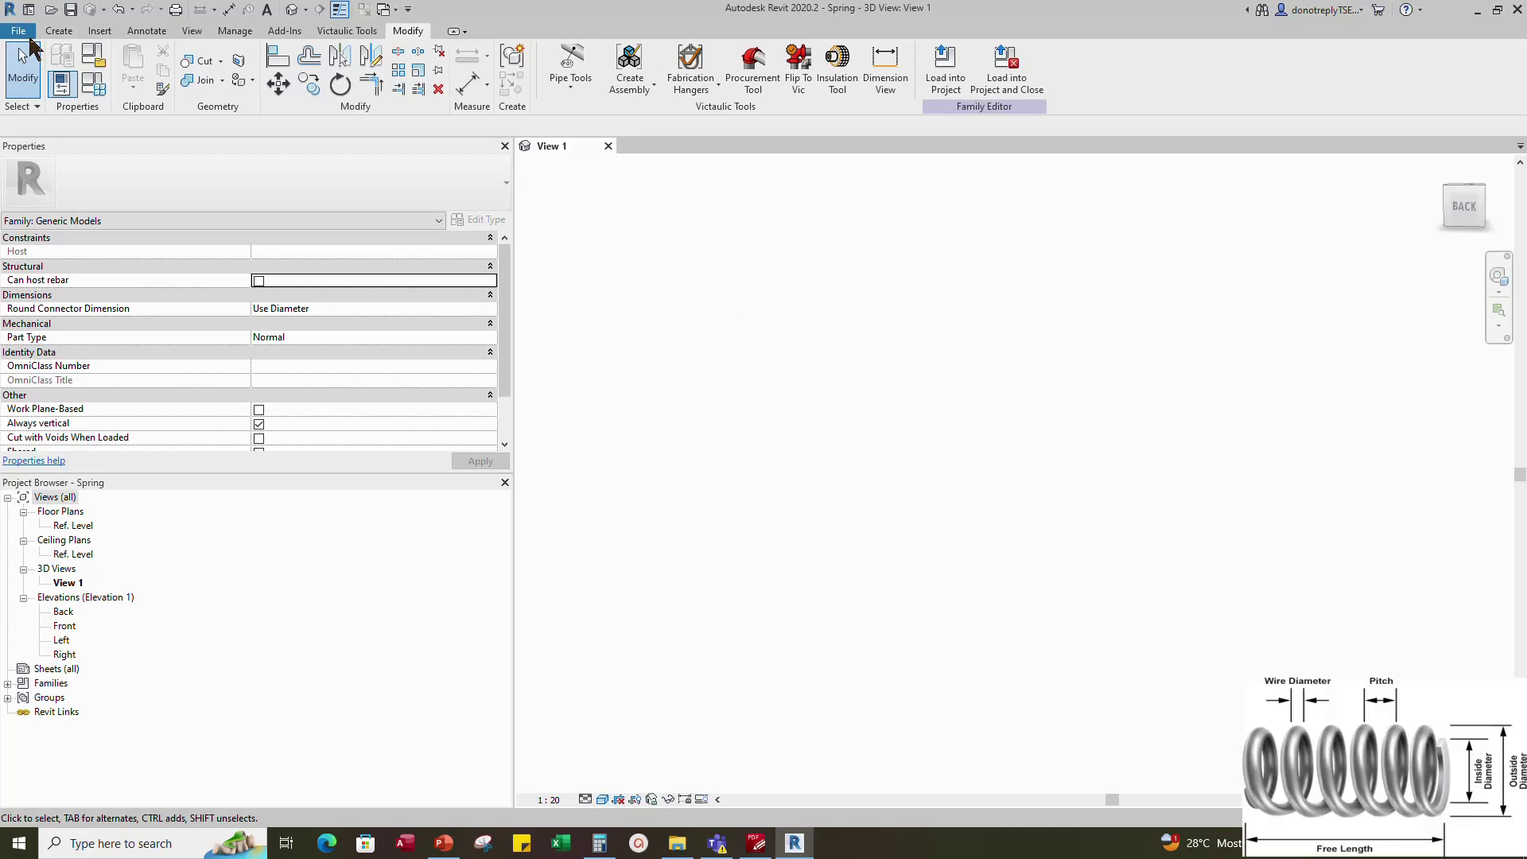
Create a new family from the Metric Generic Model template
{"action": "left_click", "coordinate": [18, 31]}
{"action": "mouse_move", "coordinate": [50, 90]}
{"action": "left_click", "coordinate": [191, 148]}
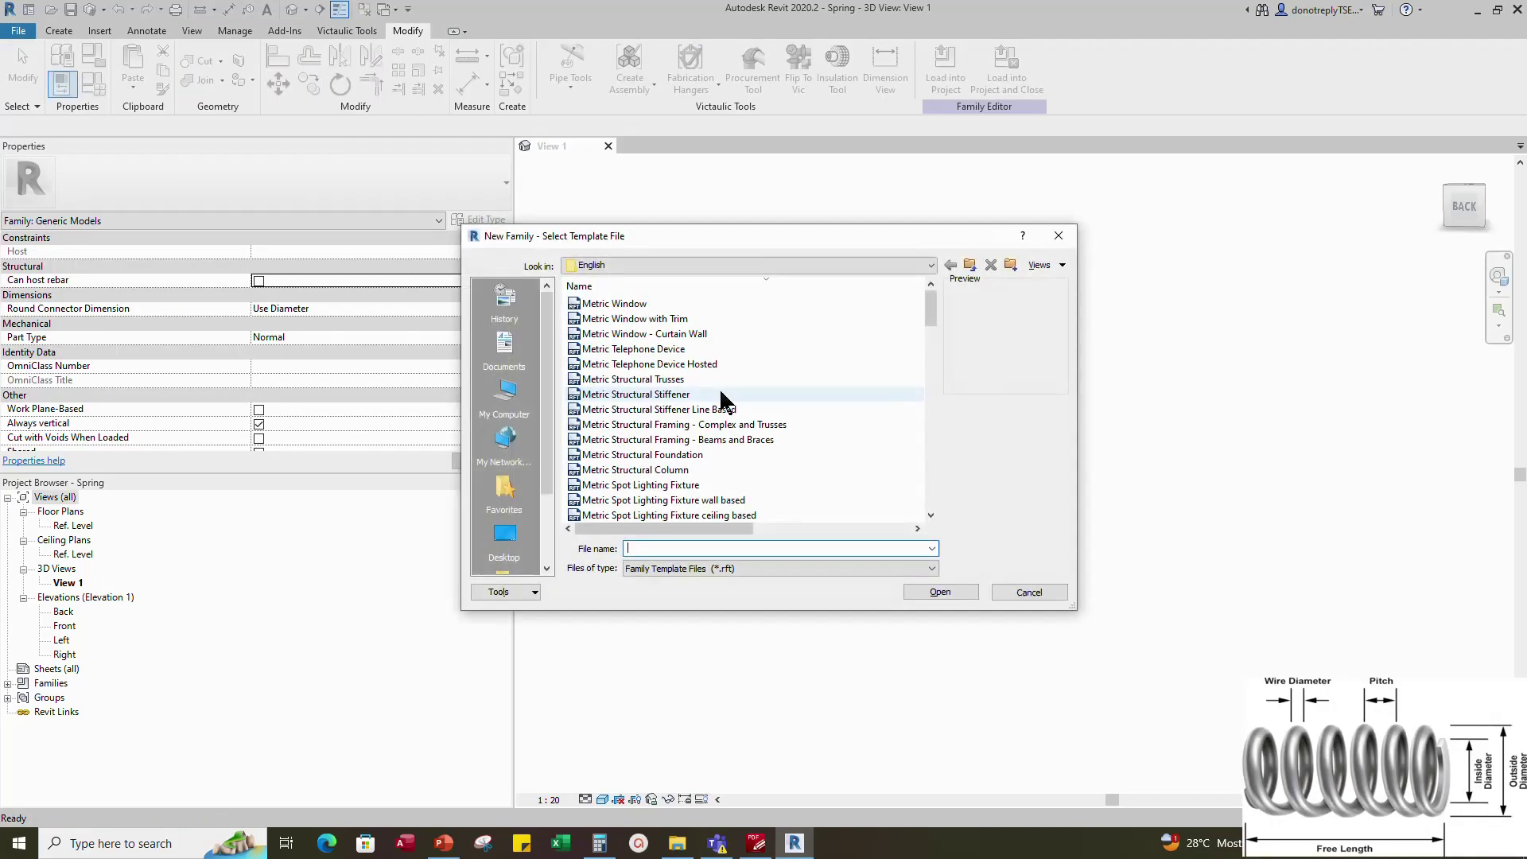
{"action": "scroll", "coordinate": [700, 476], "scroll_direction": "down", "scroll_amount": 10}
{"action": "left_click", "coordinate": [652, 409]}
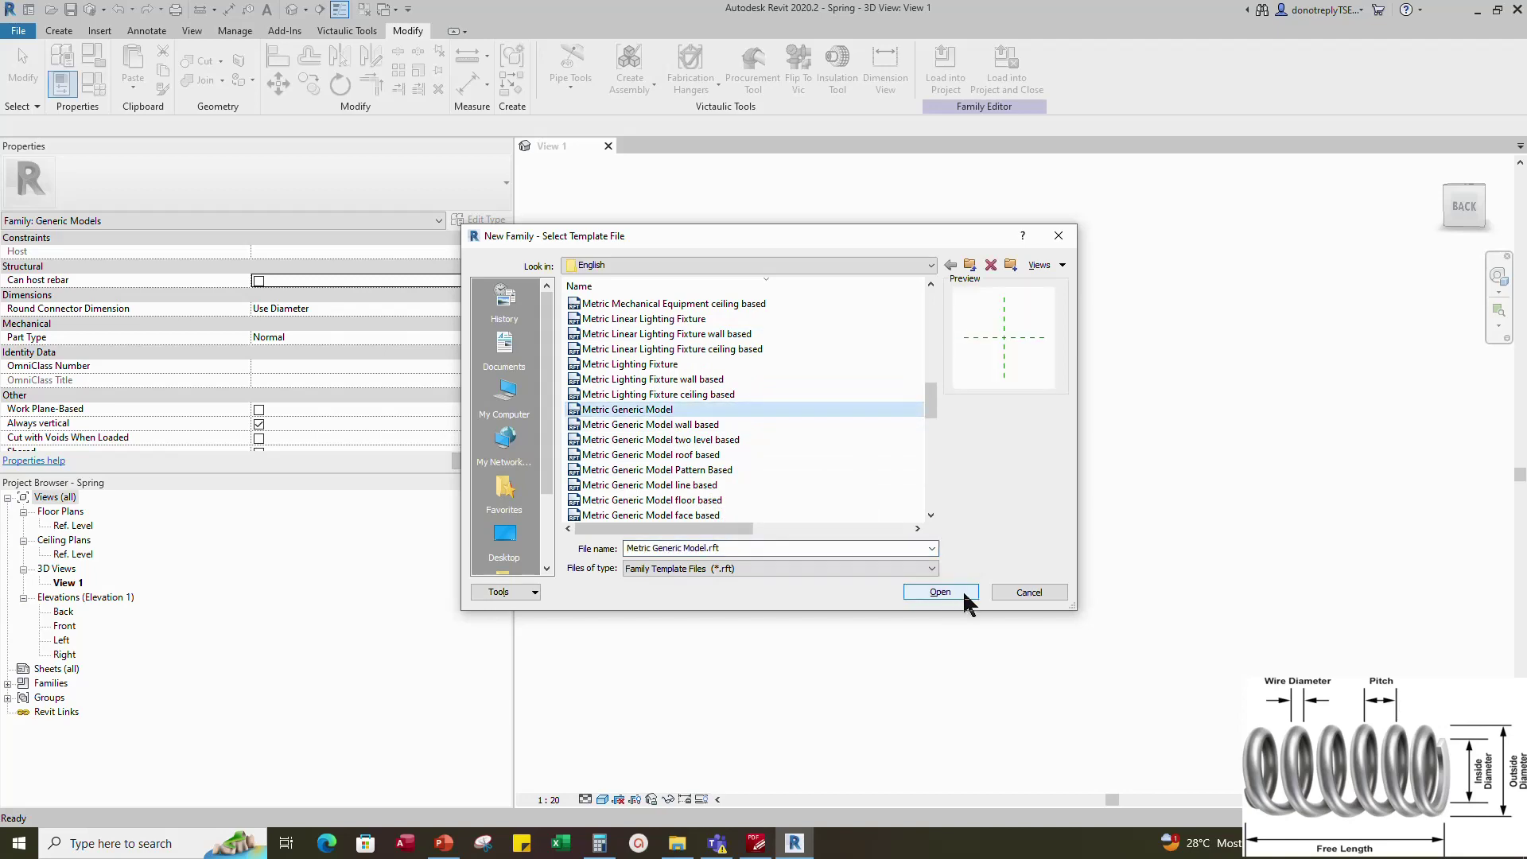
{"action": "left_click", "coordinate": [940, 592]}
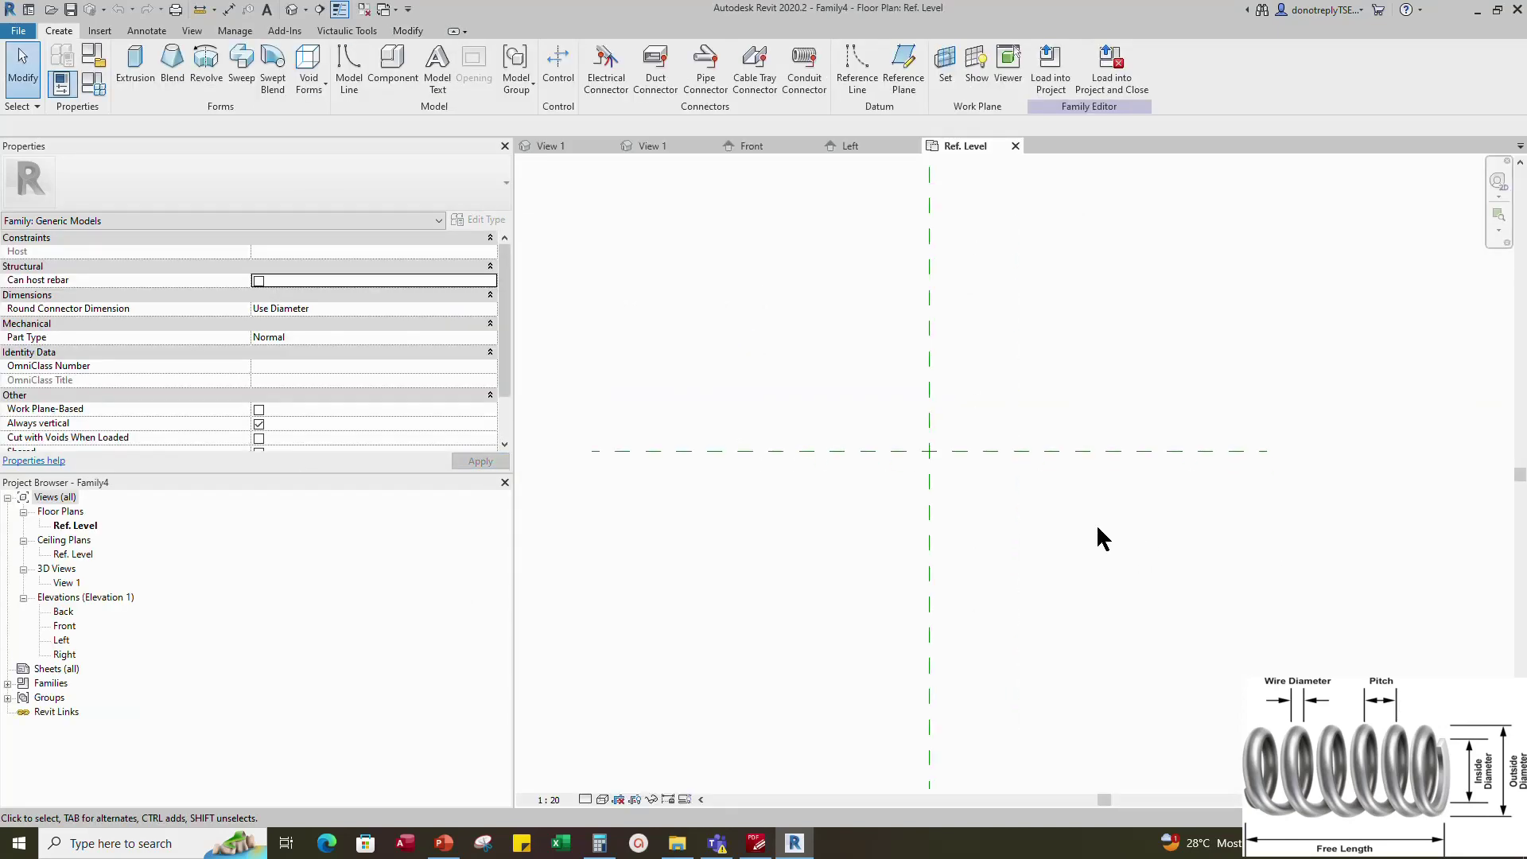
Place reference planes offset 30 mm on both sides of the Center (Left/Right) plane in the Ref. Level plan
{"action": "scroll", "coordinate": [995, 541], "scroll_direction": "up", "scroll_amount": 2}
{"action": "left_click", "coordinate": [910, 490]}
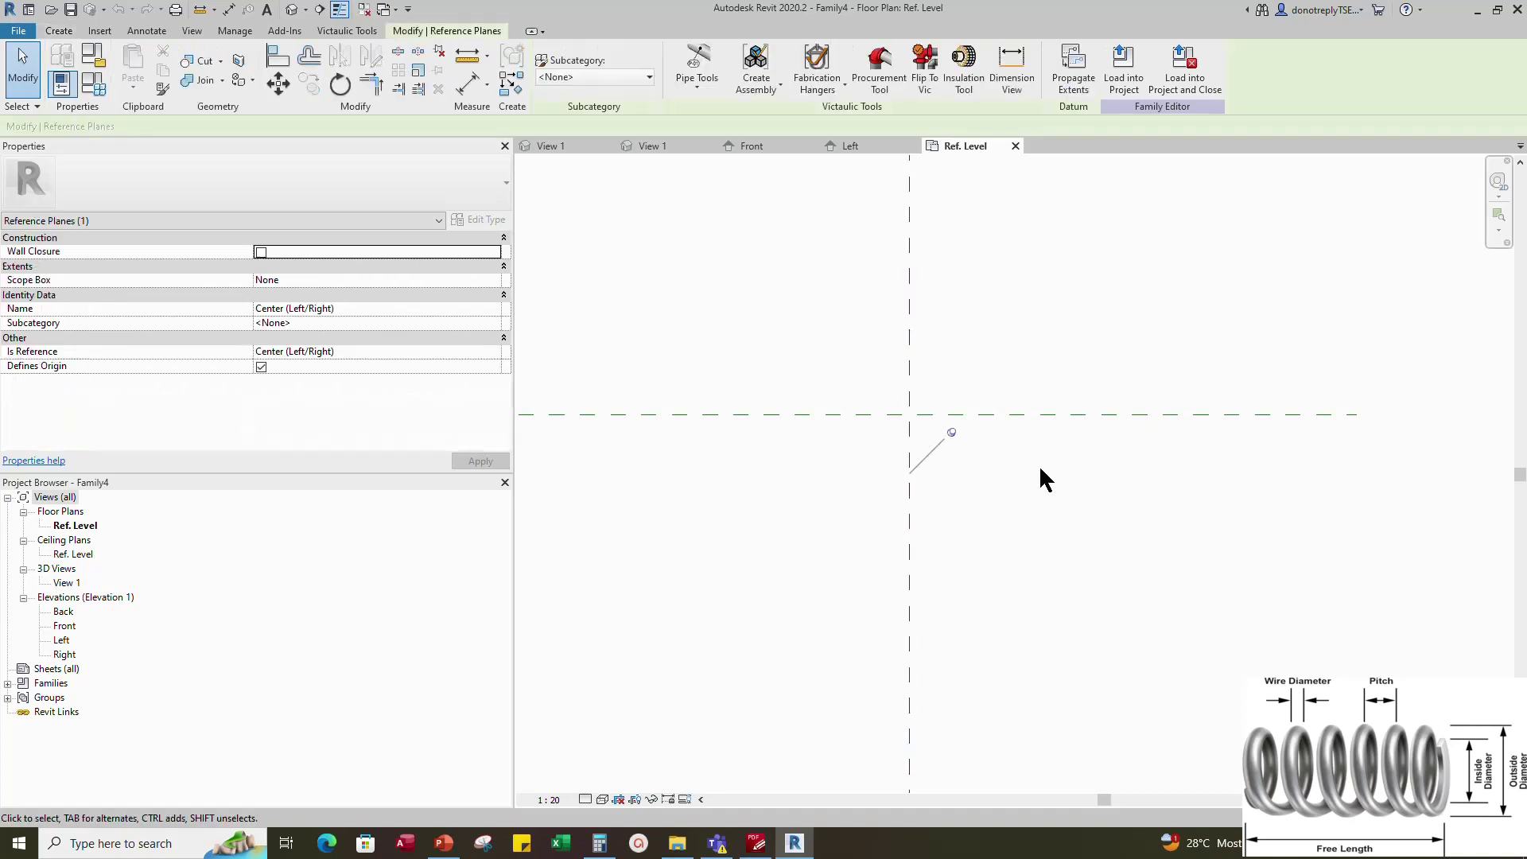
{"action": "left_click", "coordinate": [511, 84]}
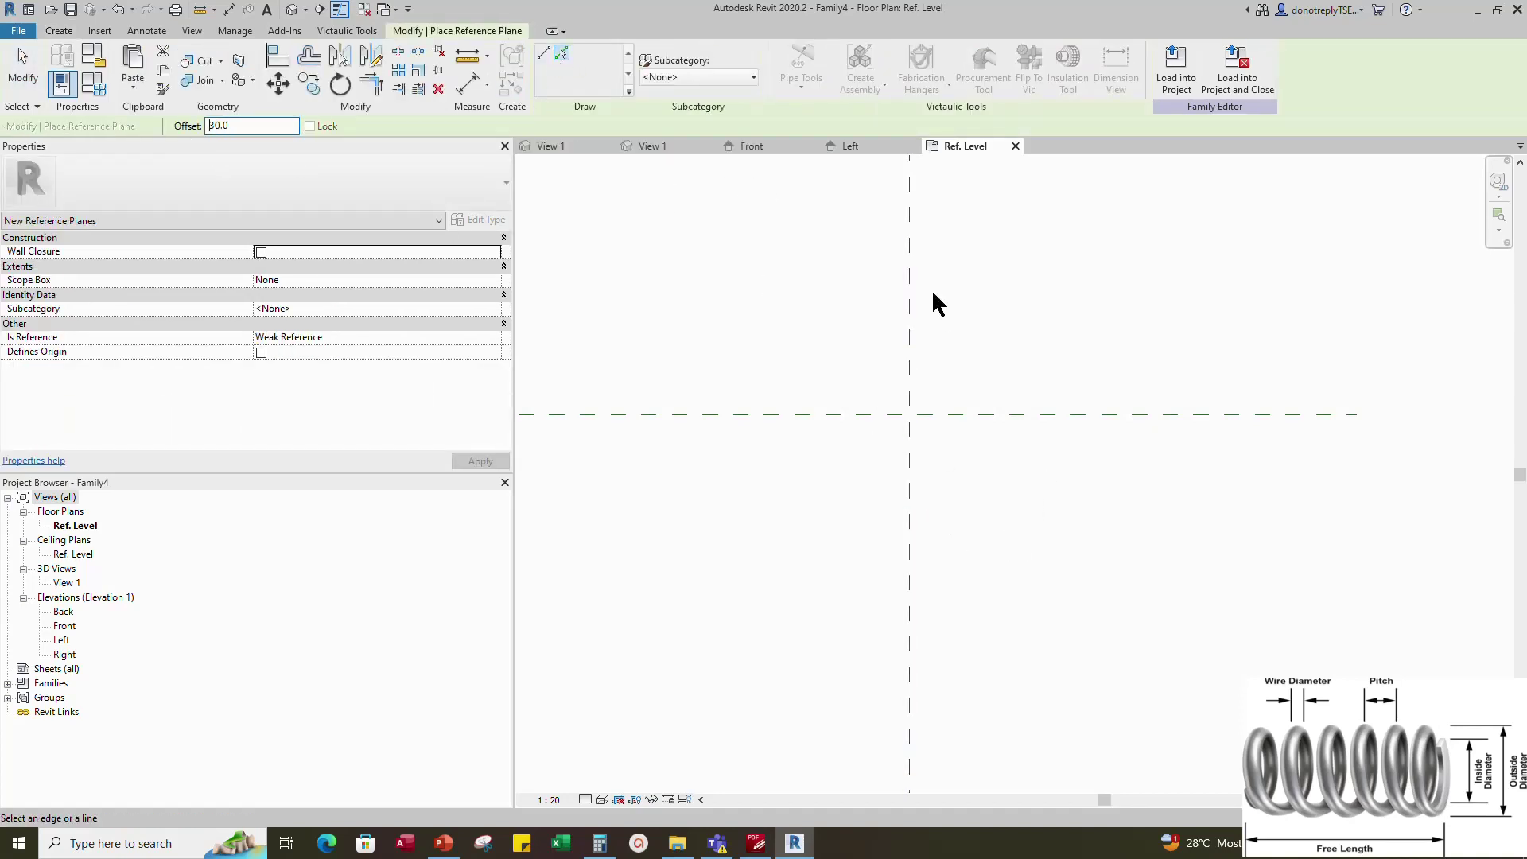
{"action": "scroll", "coordinate": [862, 430], "scroll_direction": "up", "scroll_amount": 2}
{"action": "left_click", "coordinate": [889, 389]}
{"action": "left_click", "coordinate": [894, 389]}
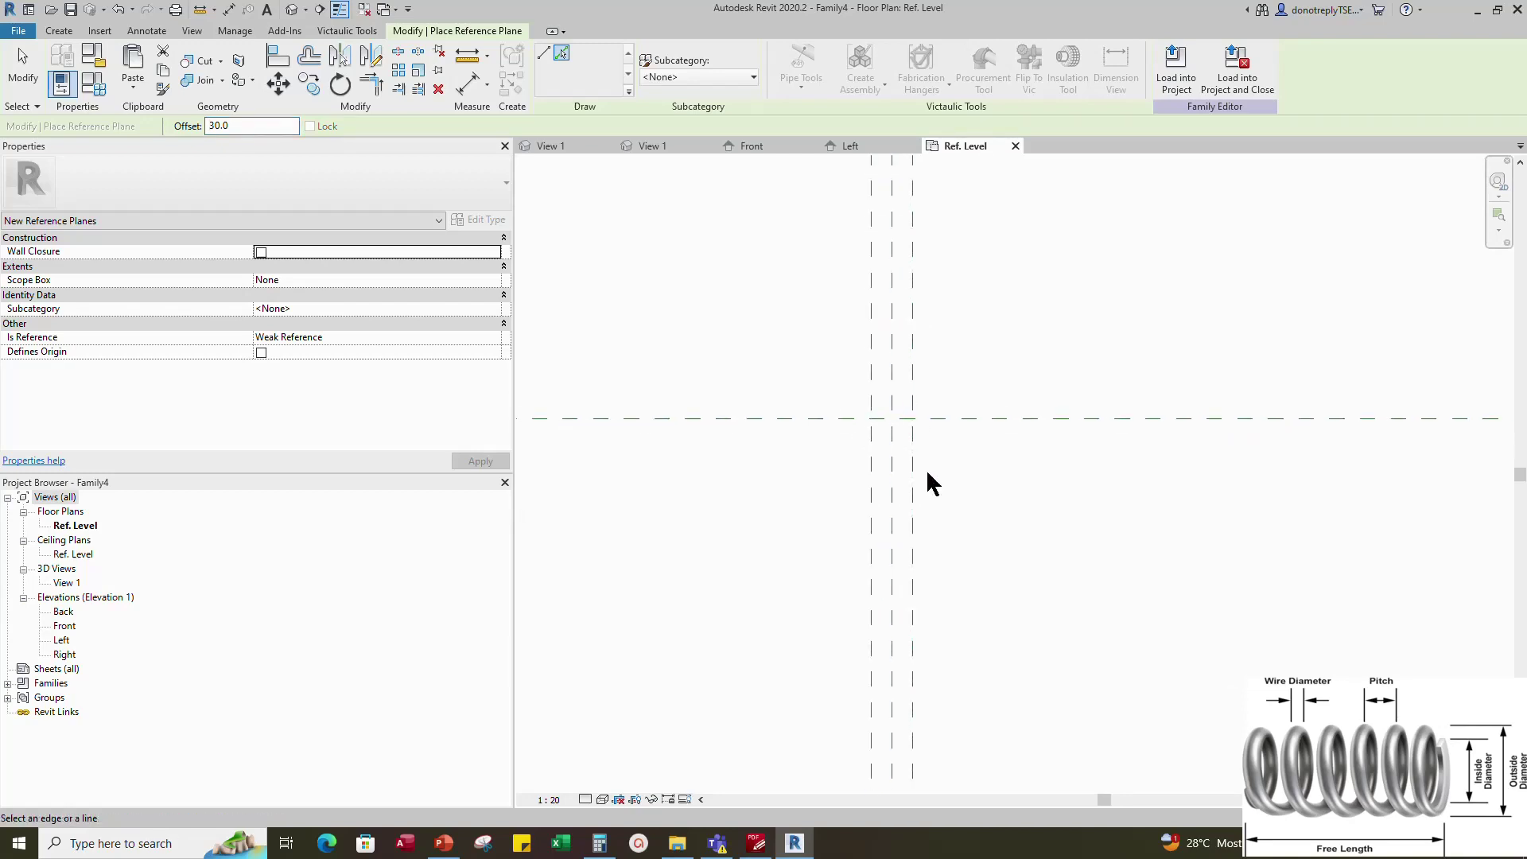
{"action": "key", "text": "Escape"}
Set the Ref. Level plan's view scale to 1:5
{"action": "scroll", "coordinate": [853, 590], "scroll_direction": "up", "scroll_amount": 1}
{"action": "left_click", "coordinate": [548, 799]}
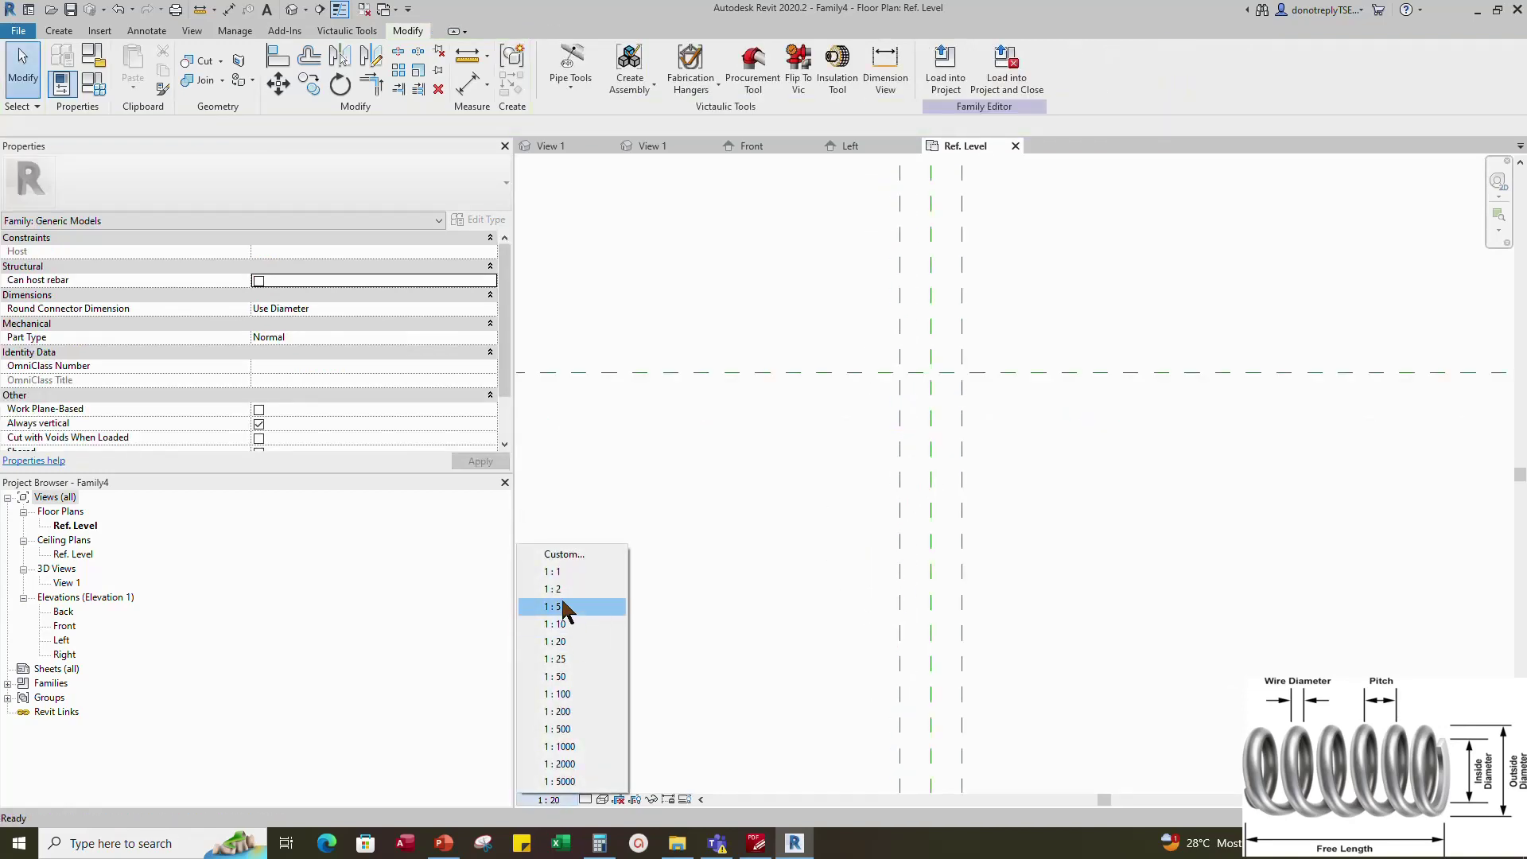
{"action": "left_click", "coordinate": [563, 607]}
Dimension the three vertical reference planes in one aligned string and constrain their spacing as equal
{"action": "scroll", "coordinate": [780, 350], "scroll_direction": "down", "scroll_amount": 3}
{"action": "left_click", "coordinate": [468, 84]}
{"action": "left_click", "coordinate": [868, 548]}
{"action": "left_click", "coordinate": [883, 547]}
{"action": "left_click", "coordinate": [900, 547]}
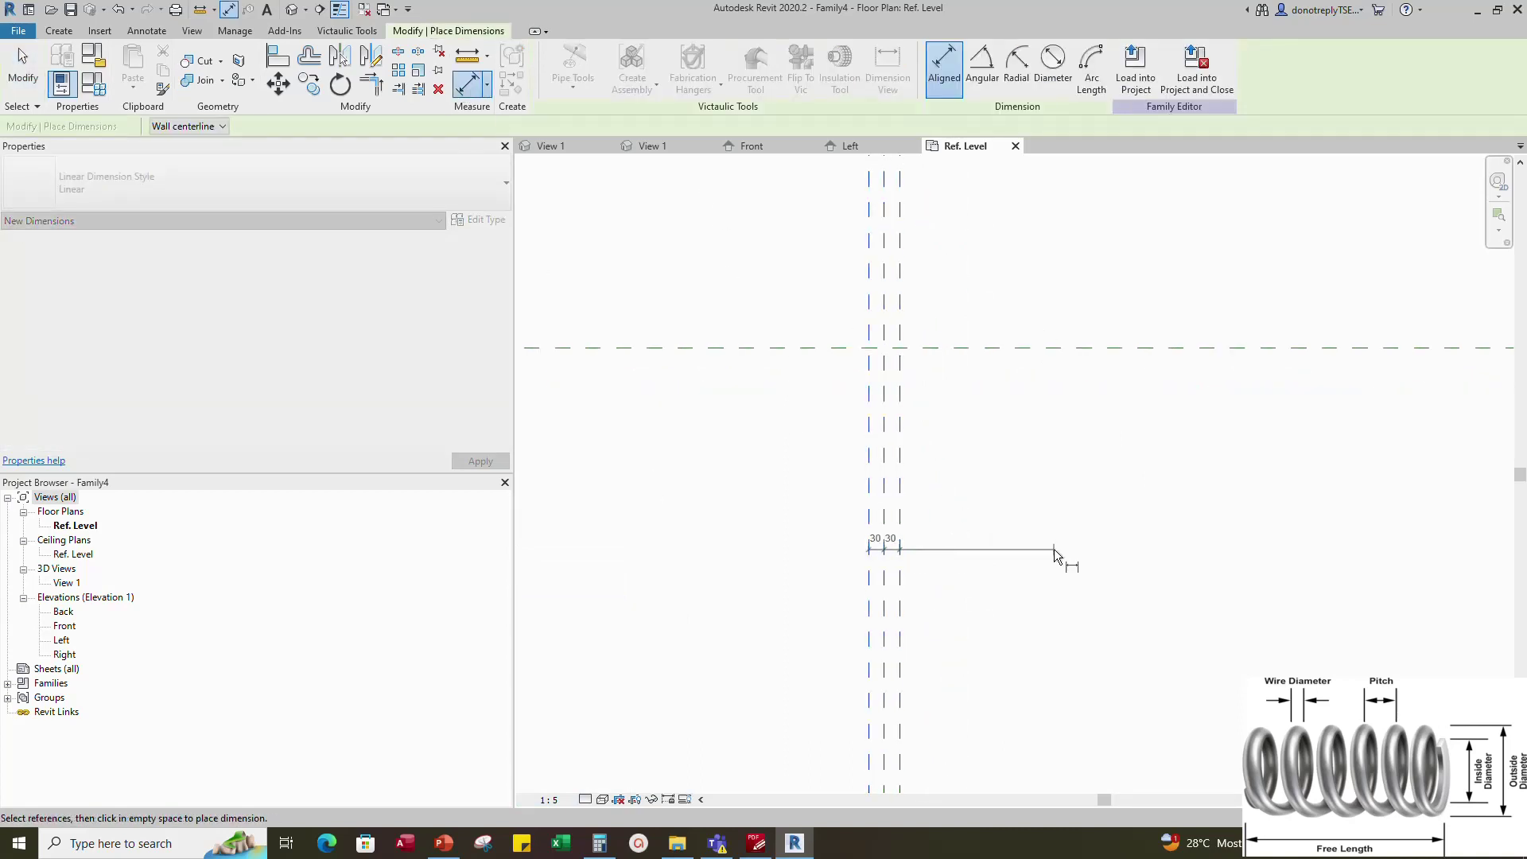
{"action": "left_click", "coordinate": [1053, 550]}
{"action": "scroll", "coordinate": [922, 593], "scroll_direction": "up", "scroll_amount": 1}
{"action": "left_click", "coordinate": [876, 503]}
Add an overall aligned dimension between the two outer vertical reference planes
{"action": "left_click", "coordinate": [852, 628]}
{"action": "left_click", "coordinate": [892, 625]}
{"action": "left_click", "coordinate": [999, 600]}
{"action": "key", "text": "Escape"}
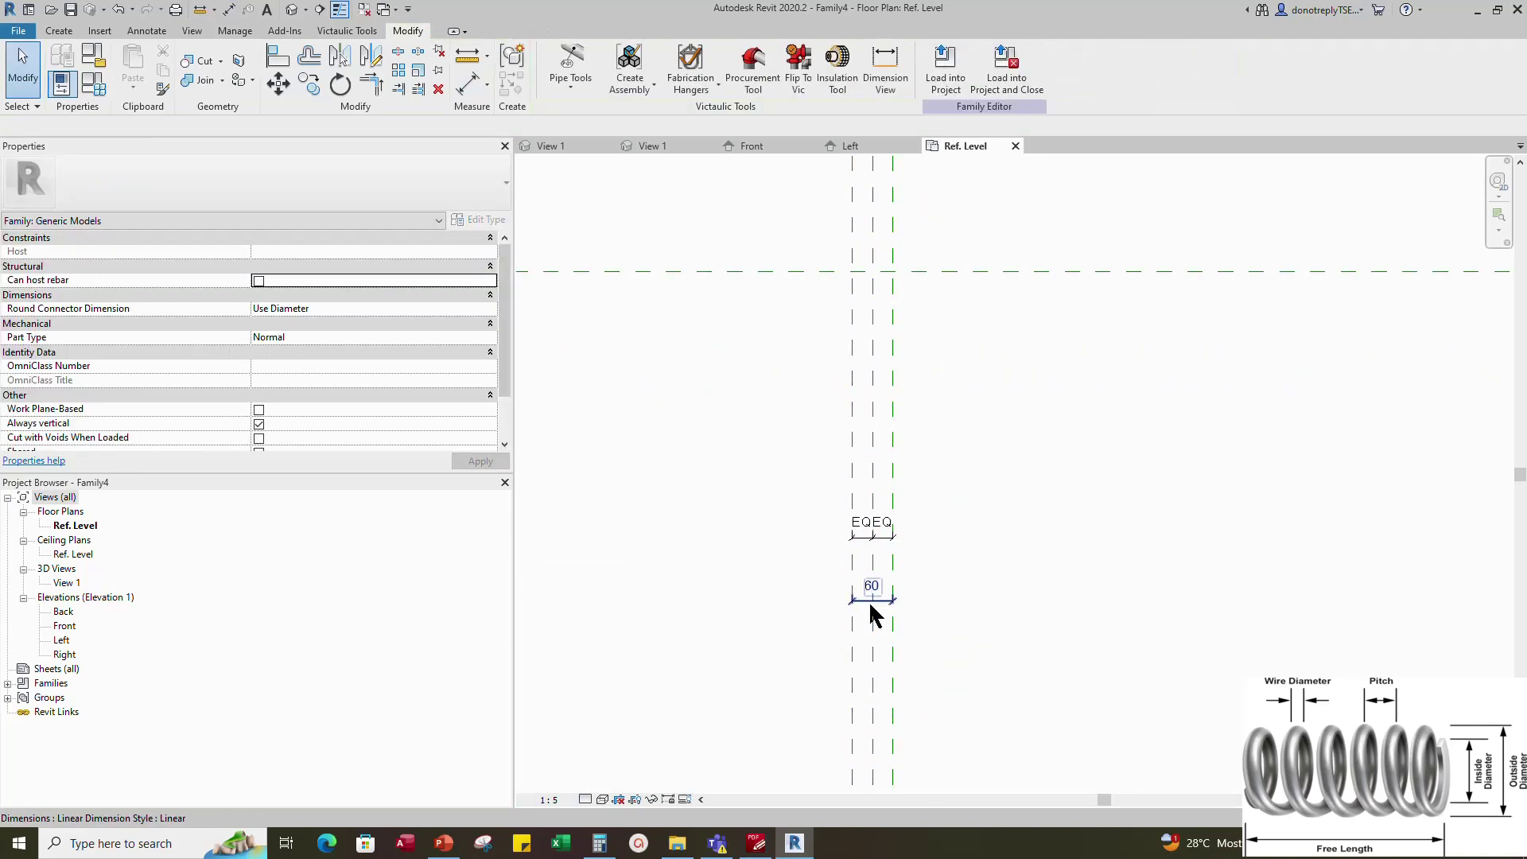
Label the overall dimension with a new instance parameter named Outer Diameter
{"action": "left_click", "coordinate": [872, 607]}
{"action": "left_click", "coordinate": [703, 69]}
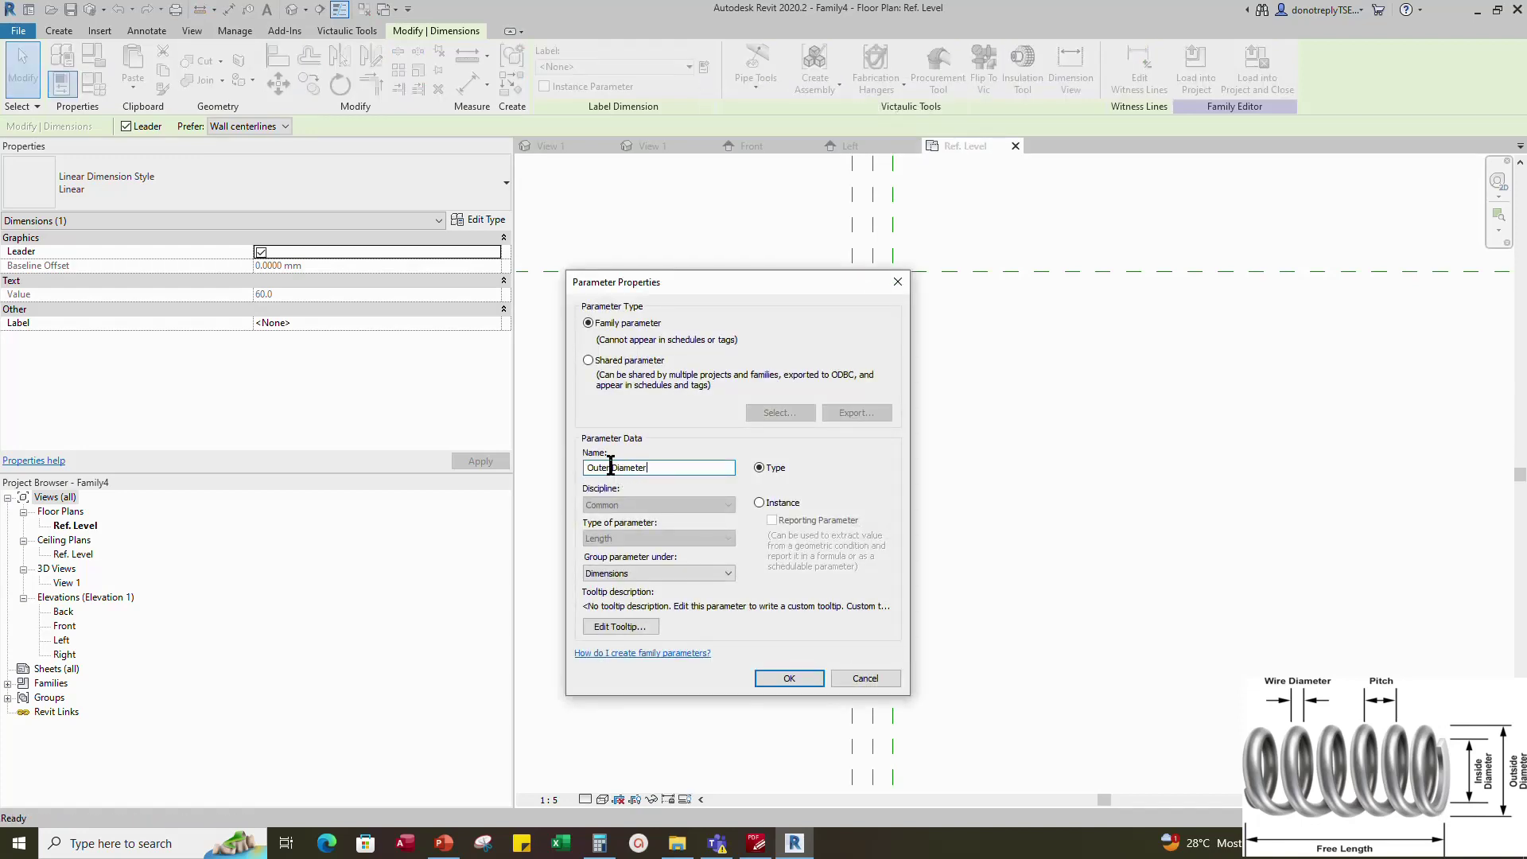
{"action": "left_click", "coordinate": [760, 502]}
{"action": "left_click", "coordinate": [789, 678]}
{"action": "left_click", "coordinate": [1160, 526]}
{"action": "scroll", "coordinate": [1159, 526], "scroll_direction": "down", "scroll_amount": 1}
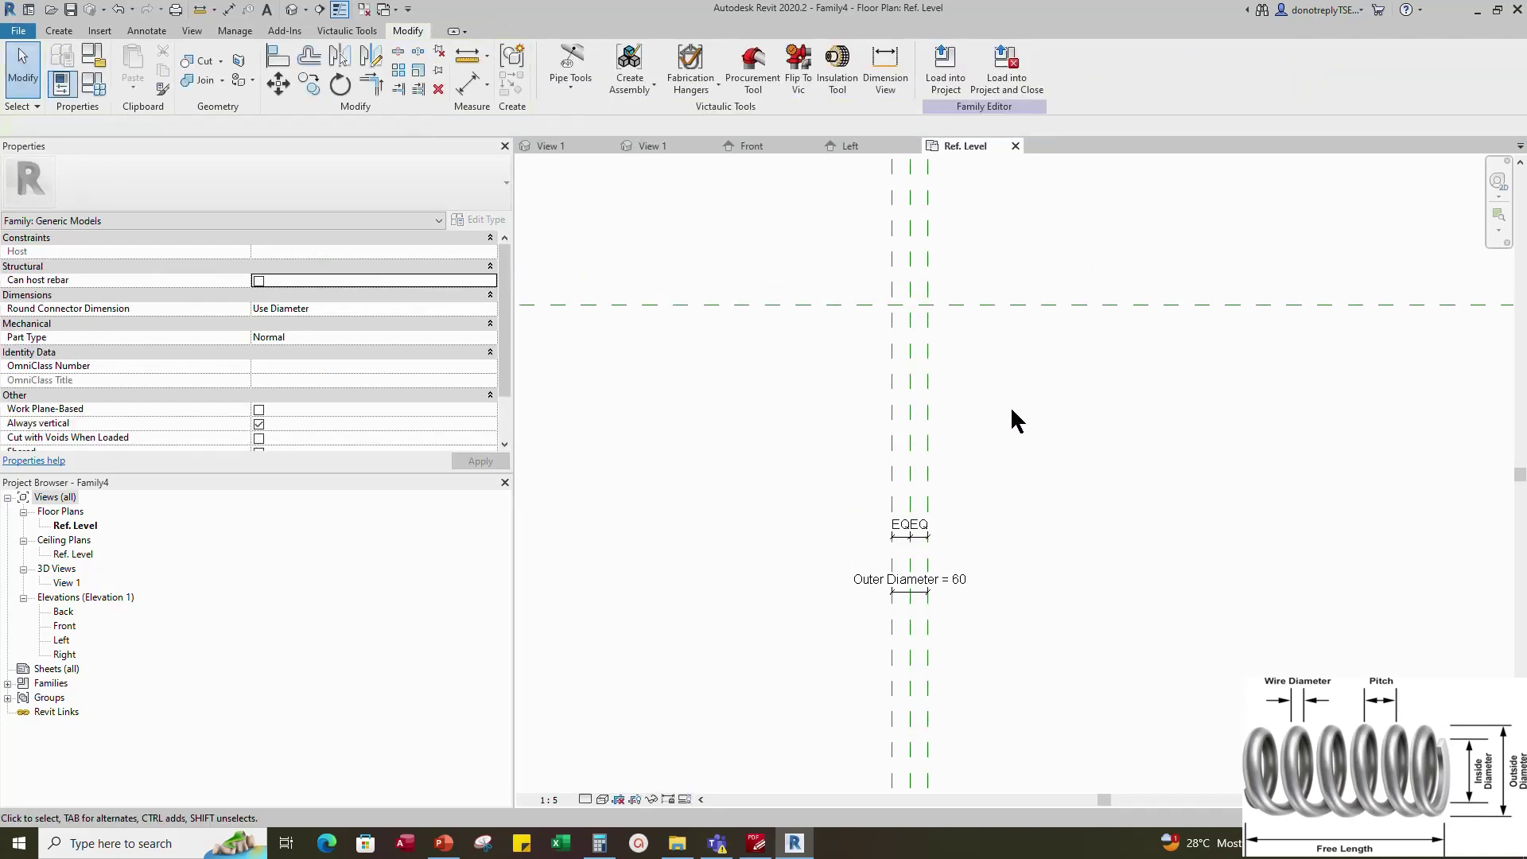
In the Front elevation, place a horizontal reference plane offset 25 mm above the Ref. Level
{"action": "left_click", "coordinate": [753, 146]}
{"action": "scroll", "coordinate": [964, 692], "scroll_direction": "up", "scroll_amount": 4}
{"action": "left_click", "coordinate": [959, 461]}
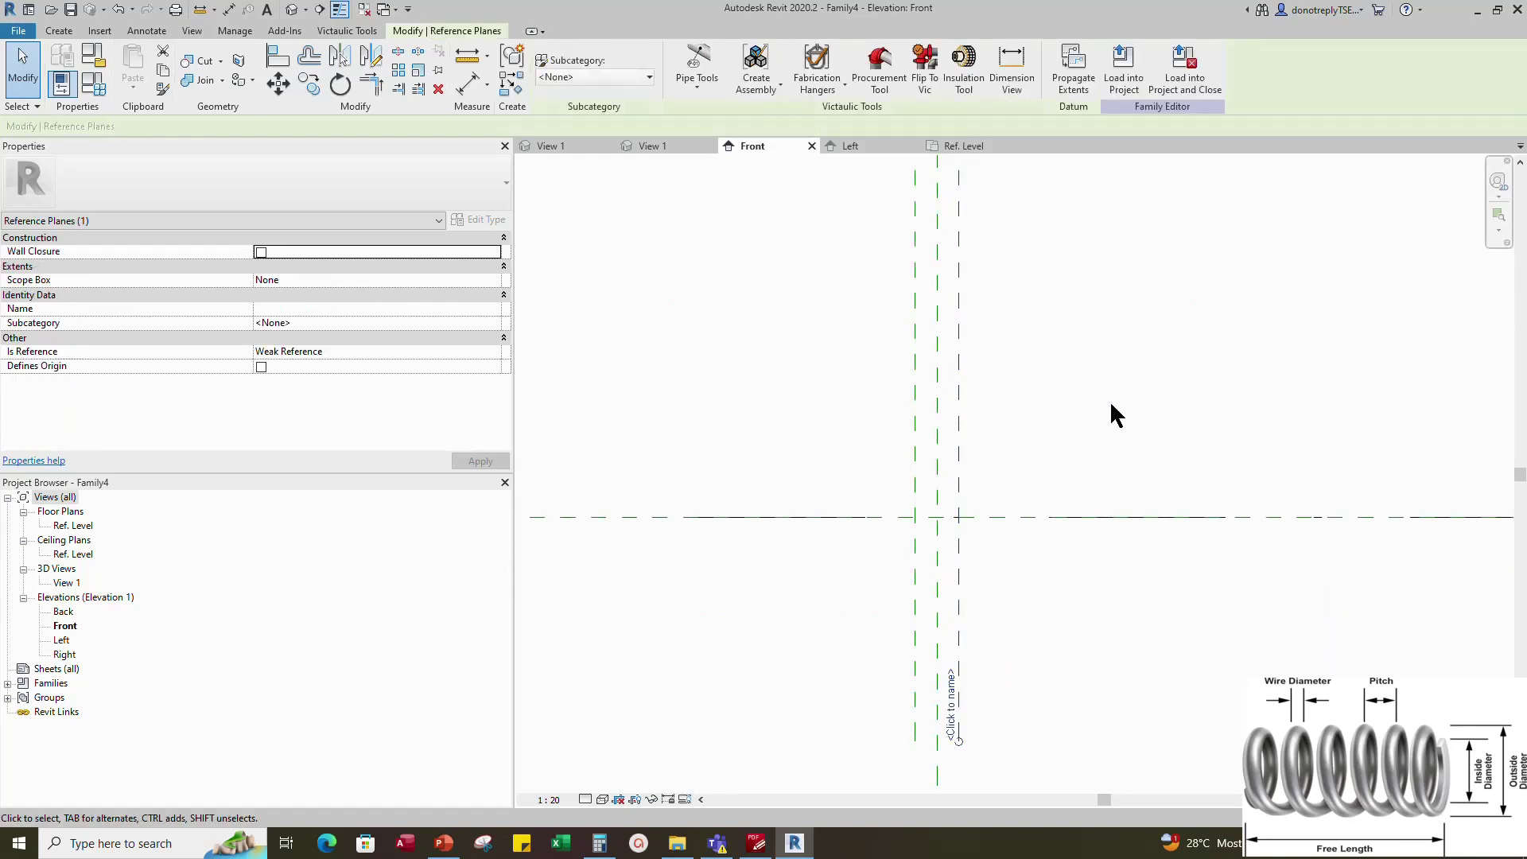
{"action": "left_click", "coordinate": [512, 56]}
{"action": "type", "text": "25"}
{"action": "left_click", "coordinate": [549, 800]}
{"action": "left_click", "coordinate": [561, 592]}
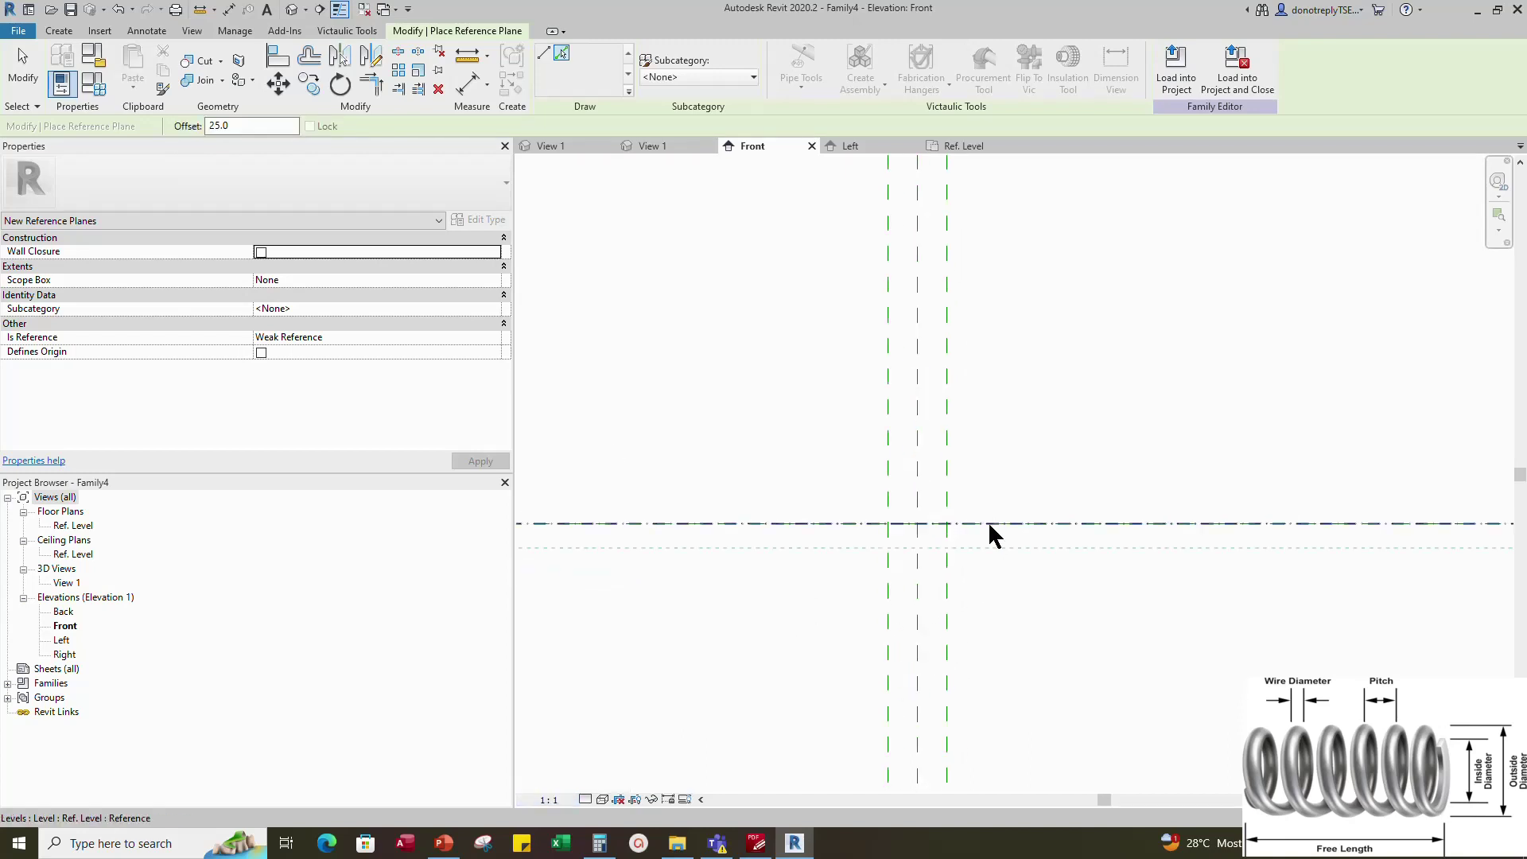
{"action": "key", "text": "Escape"}
Set the Front elevation's scale to 1:5 and dimension the distance between the Ref. Level and the plane above it
{"action": "left_click", "coordinate": [548, 799]}
{"action": "left_click", "coordinate": [571, 619]}
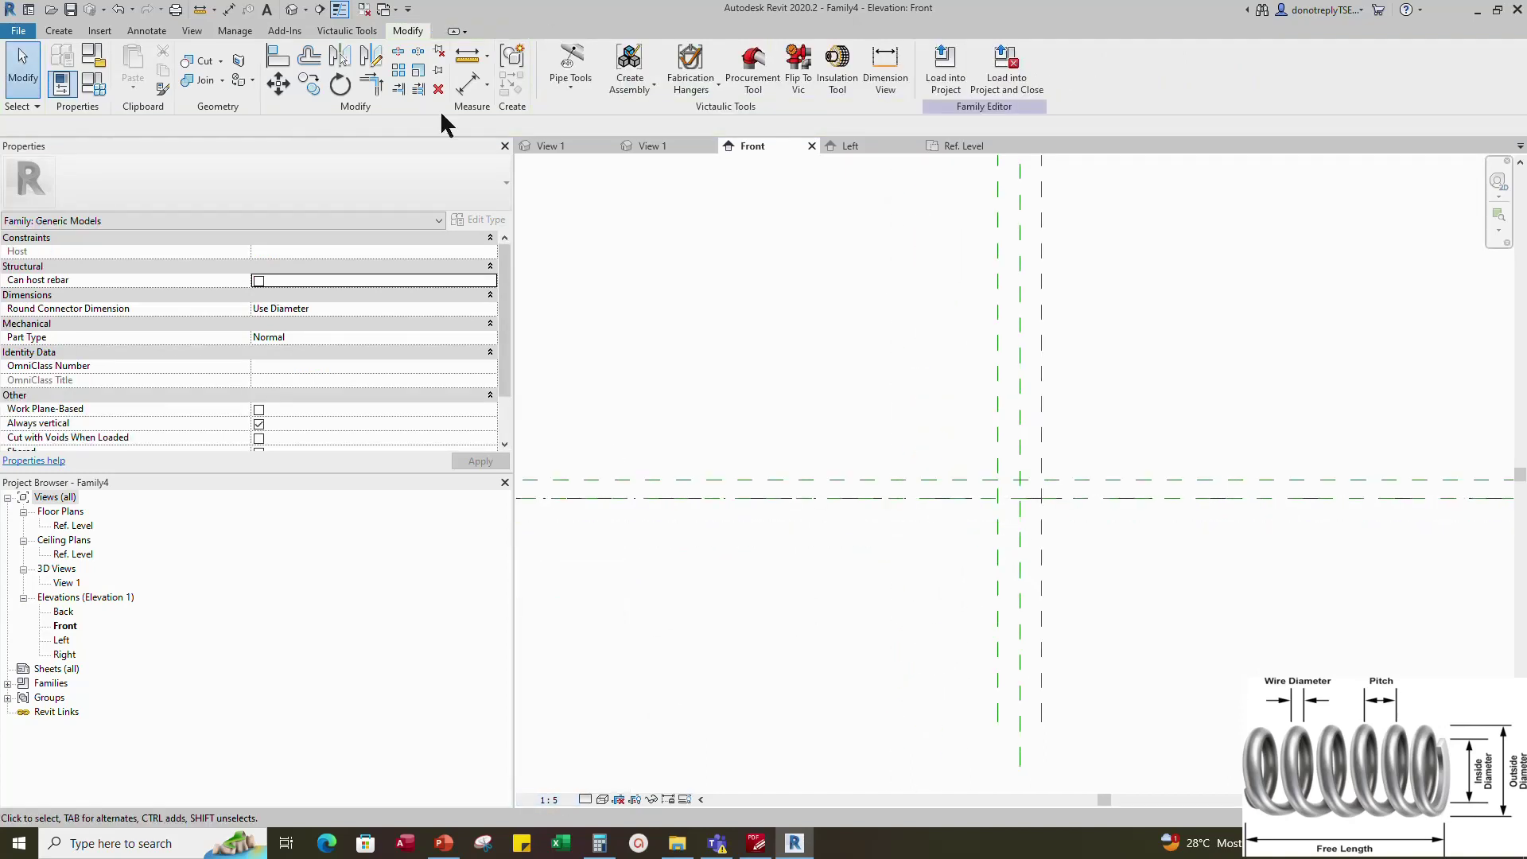
{"action": "left_click", "coordinate": [468, 83]}
{"action": "left_click", "coordinate": [618, 499]}
{"action": "left_click", "coordinate": [634, 480]}
{"action": "left_click", "coordinate": [636, 388]}
{"action": "key", "text": "Escape"}
Label the vertical dimension with a new family parameter named Pitch
{"action": "left_click", "coordinate": [635, 485]}
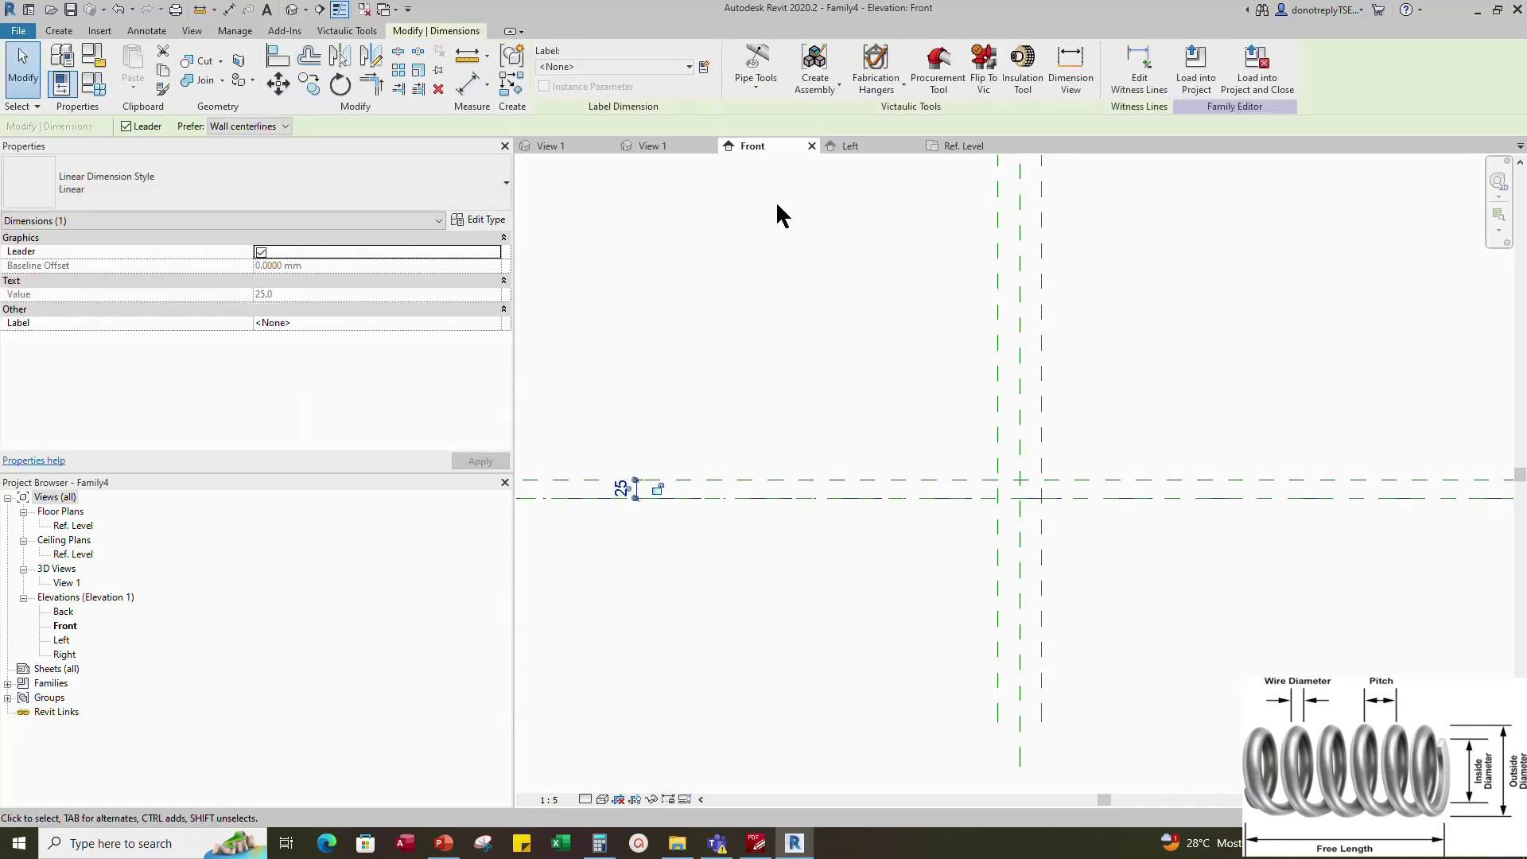
{"action": "left_click", "coordinate": [704, 67]}
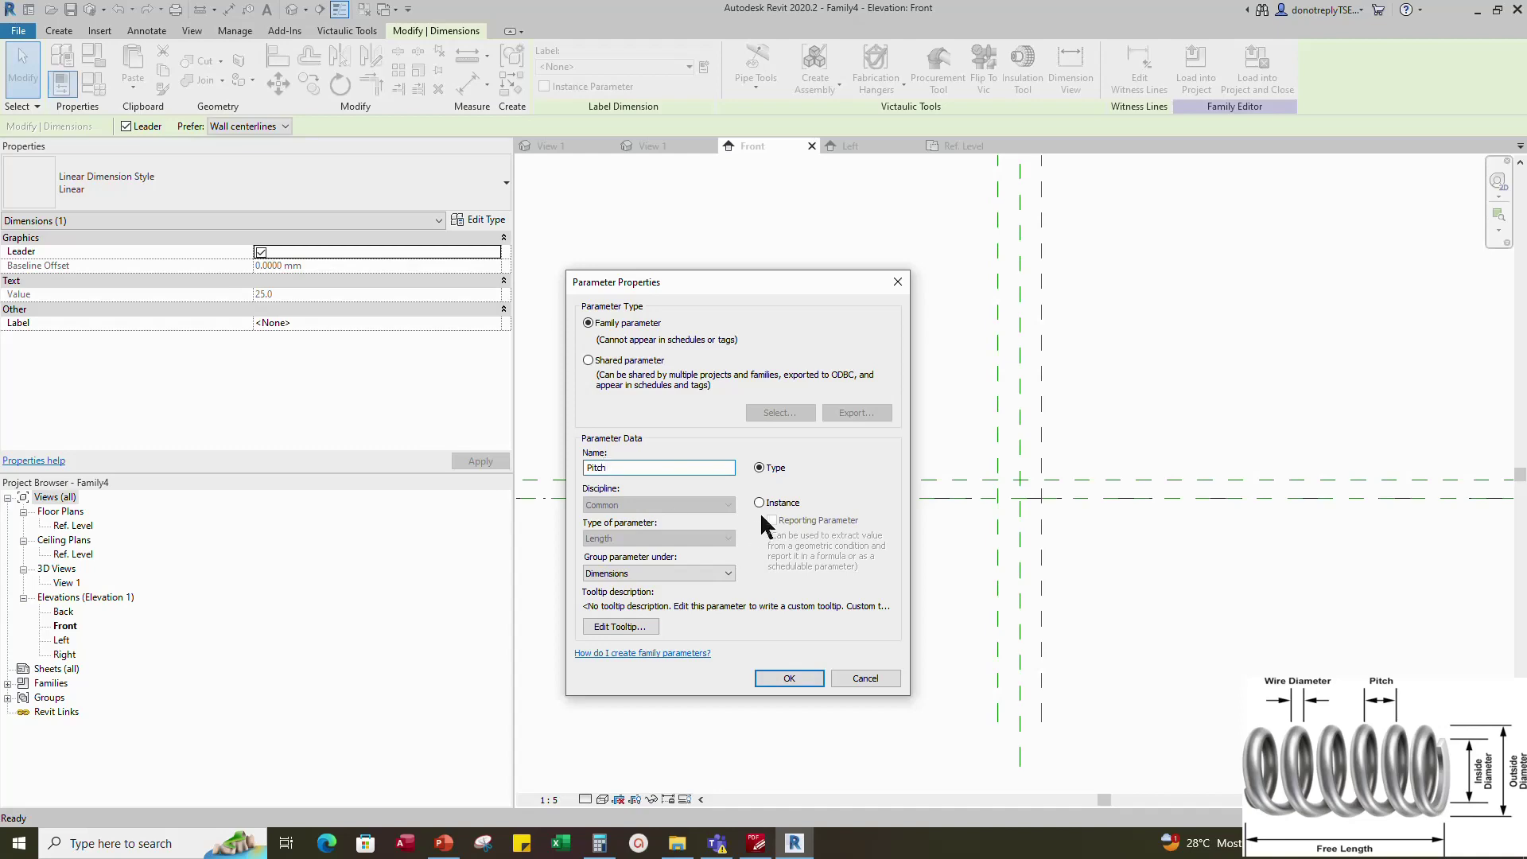
{"action": "left_click", "coordinate": [789, 677]}
{"action": "left_click", "coordinate": [870, 499]}
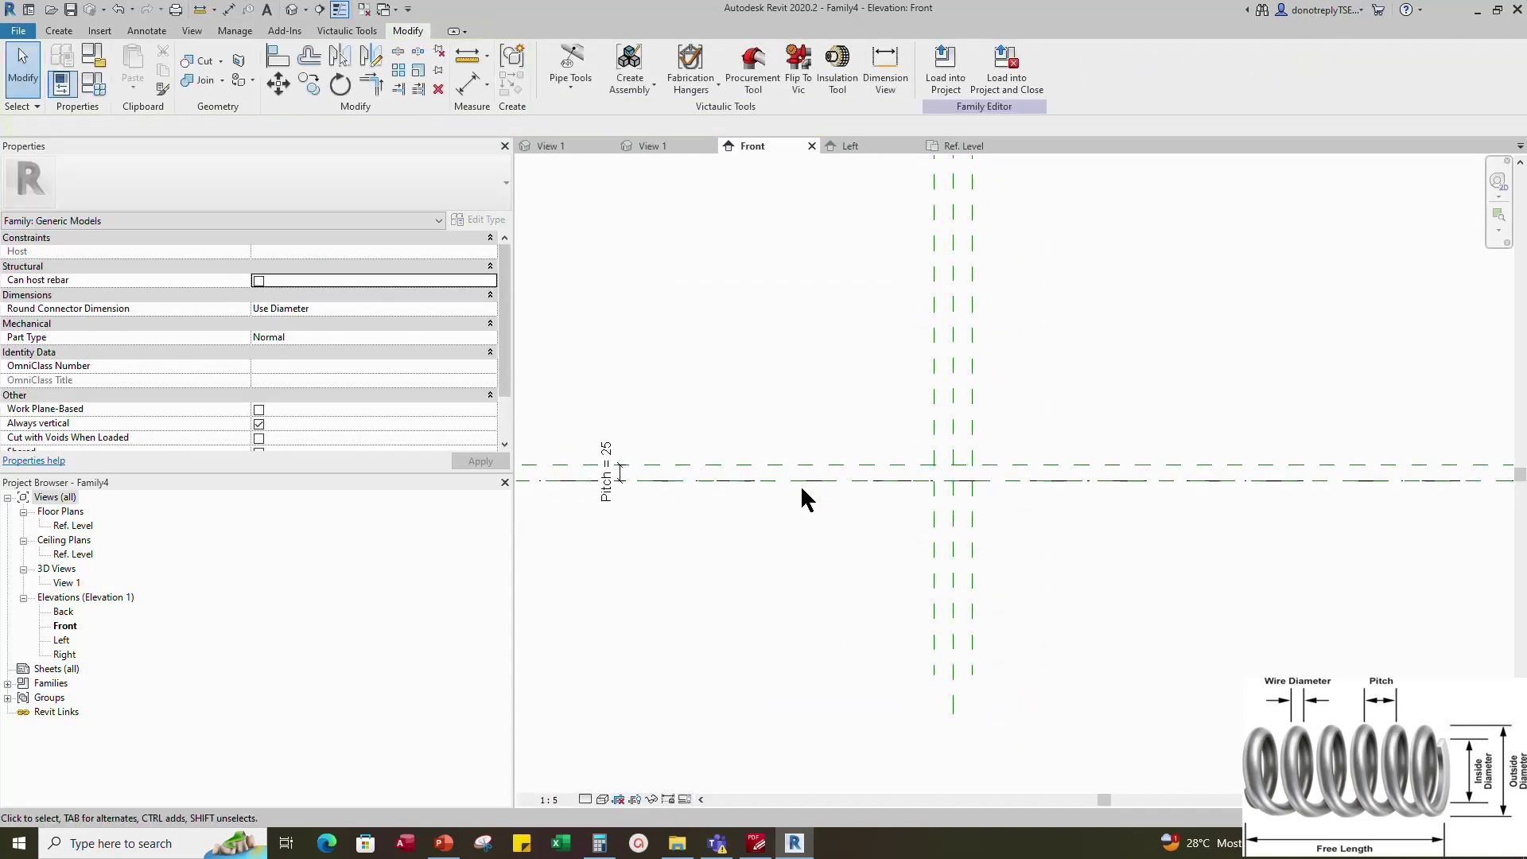
Place a horizontal reference plane 12.5 mm above the Ref. Level, midway within the pitch
{"action": "key", "text": "r"}
{"action": "key", "text": "p"}
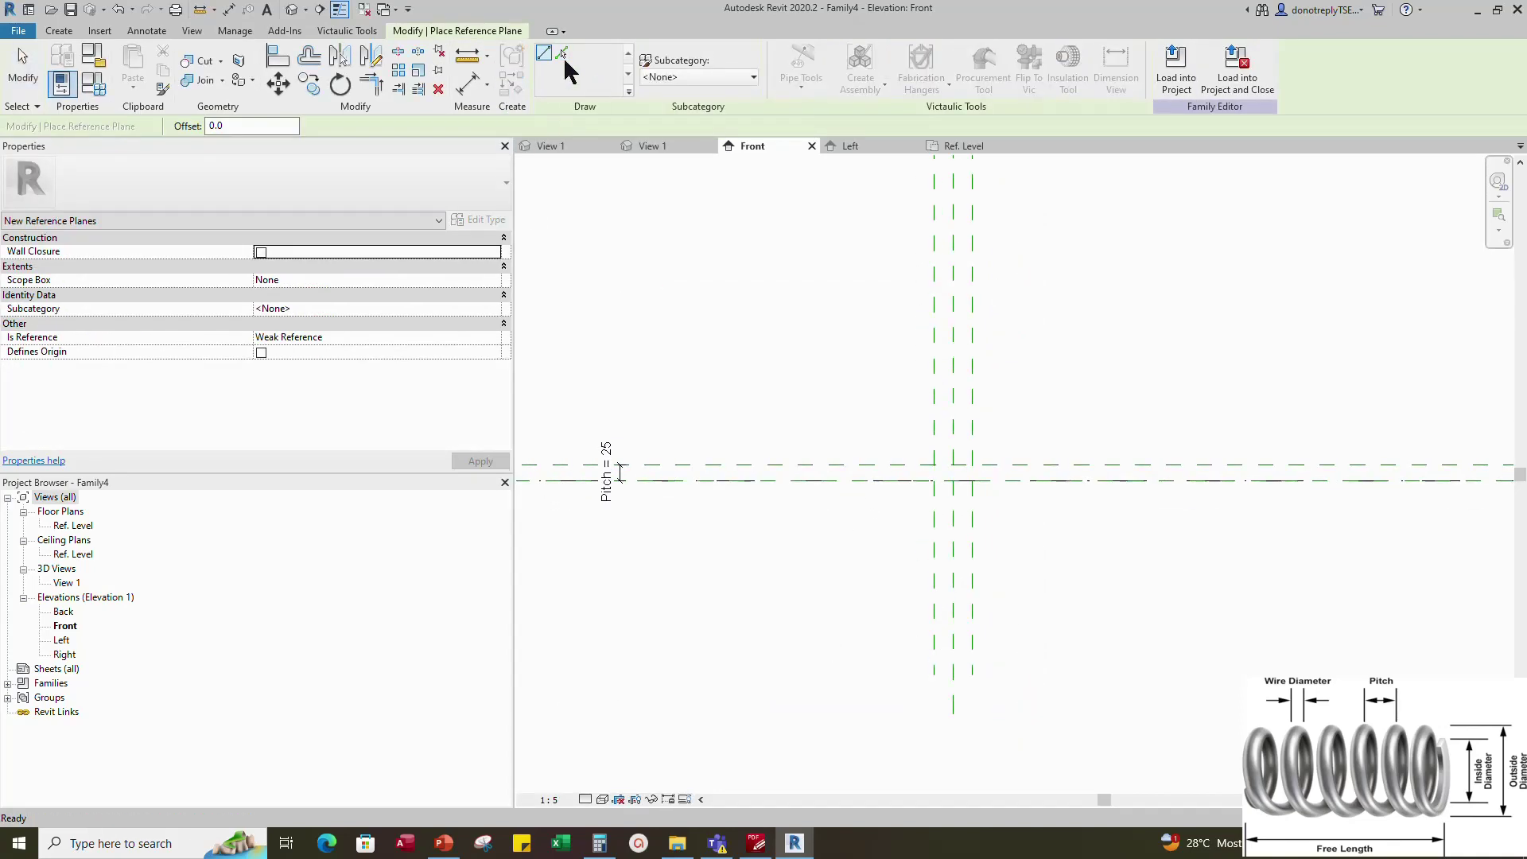
{"action": "type", "text": "12.5"}
{"action": "scroll", "coordinate": [808, 480], "scroll_direction": "up", "scroll_amount": 2}
Dimension the Ref. Level and the two horizontal planes in one string and constrain their spacing as equal
{"action": "left_click", "coordinate": [467, 90]}
{"action": "left_click", "coordinate": [676, 480]}
{"action": "left_click", "coordinate": [672, 468]}
{"action": "left_click", "coordinate": [667, 456]}
{"action": "left_click", "coordinate": [658, 390]}
{"action": "key", "text": "Escape"}
{"action": "key", "text": "Escape"}
{"action": "left_click", "coordinate": [662, 472]}
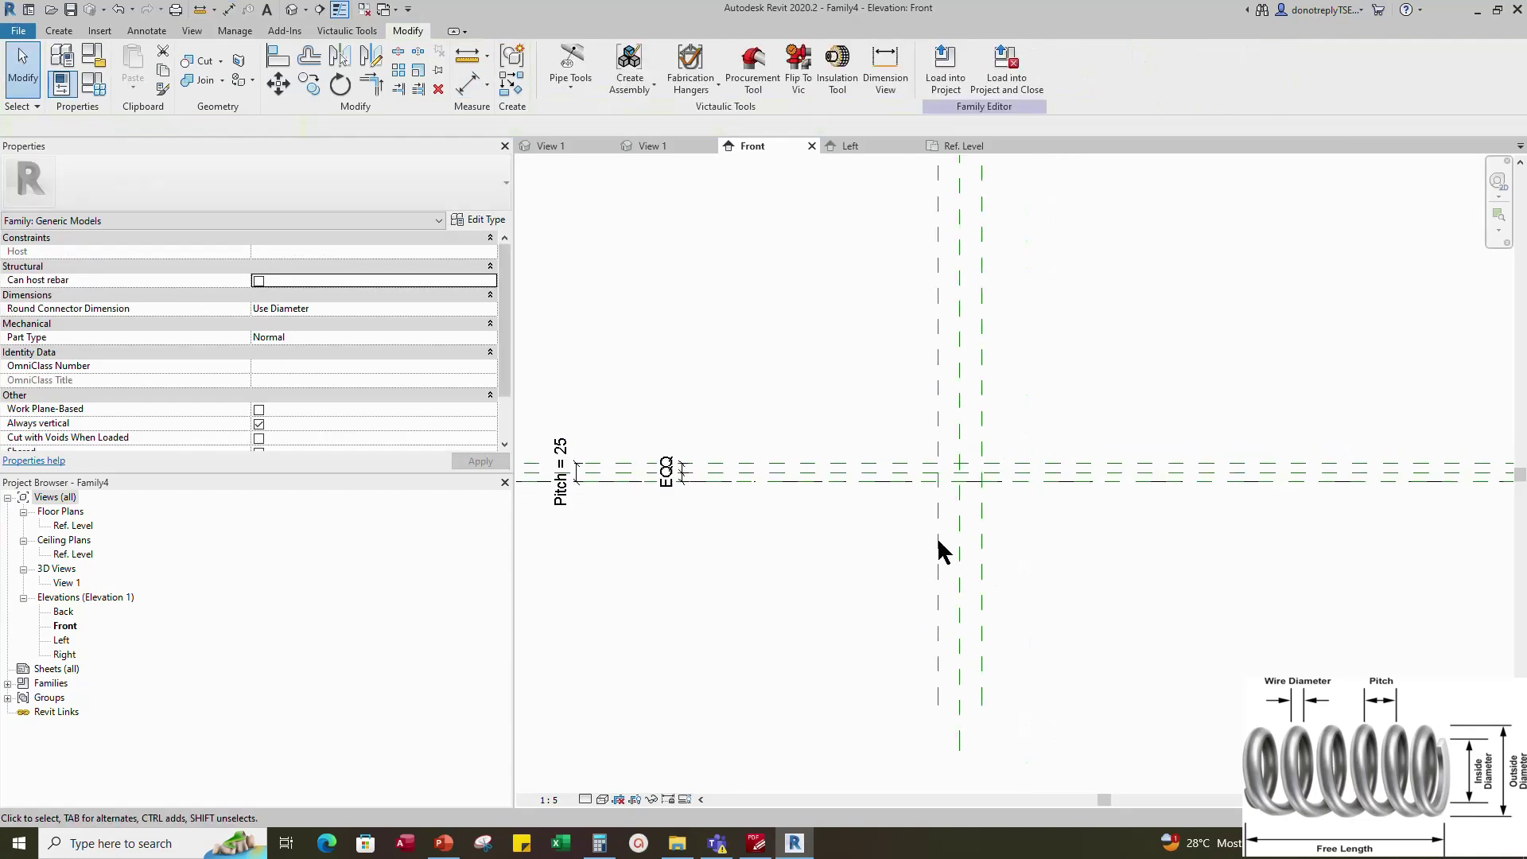
Start a Swept Blend, pick the Ref. Level as its work plane and open the Ref. Level floor plan
{"action": "scroll", "coordinate": [801, 447], "scroll_direction": "up", "scroll_amount": 2}
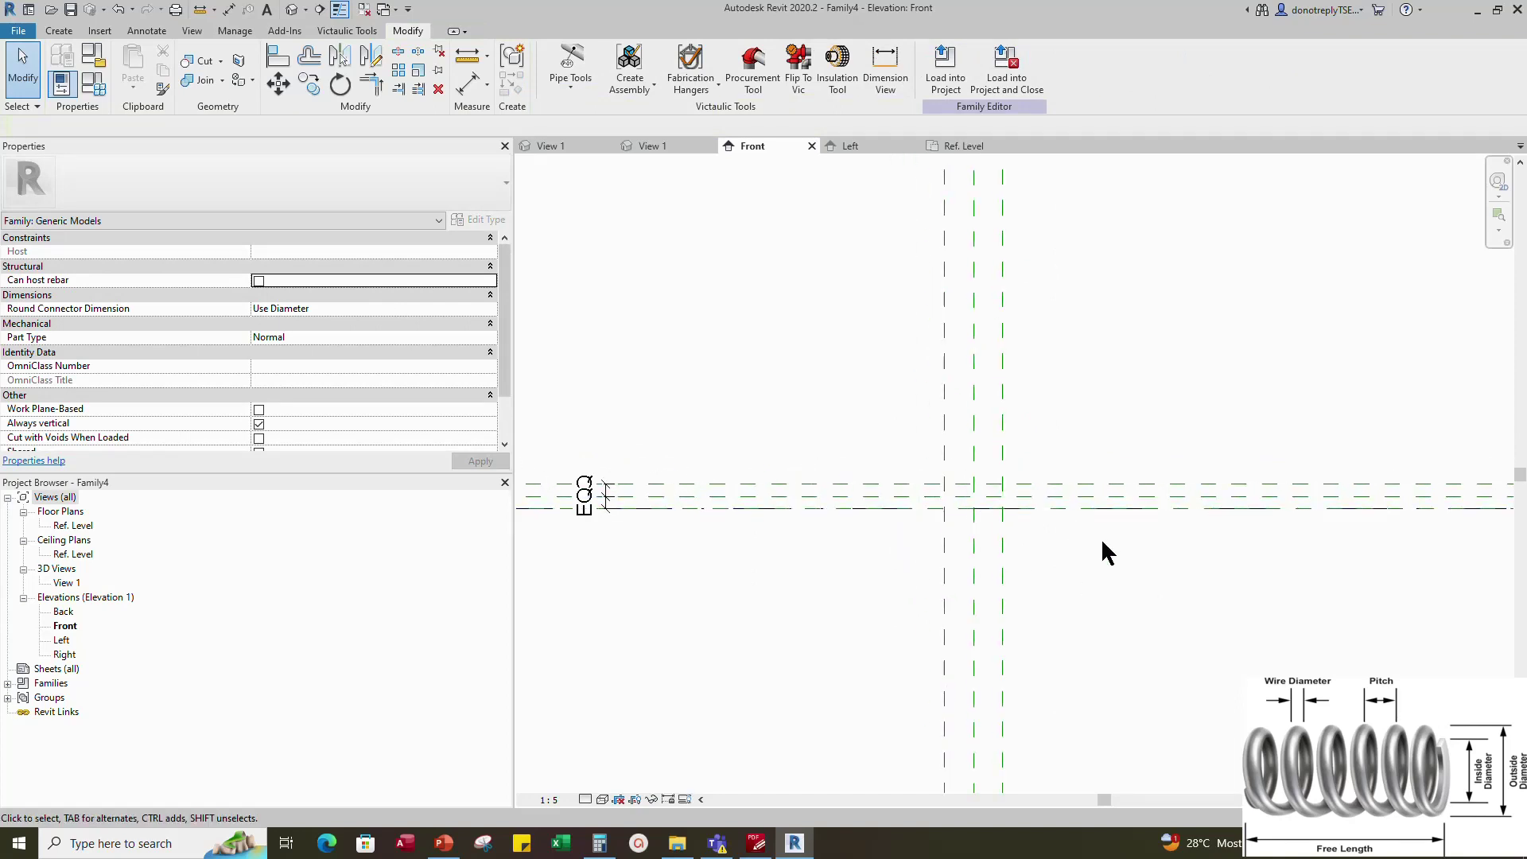
{"action": "left_click", "coordinate": [59, 31]}
{"action": "left_click", "coordinate": [272, 79]}
{"action": "scroll", "coordinate": [851, 275], "scroll_direction": "down", "scroll_amount": 1}
{"action": "left_click", "coordinate": [972, 68]}
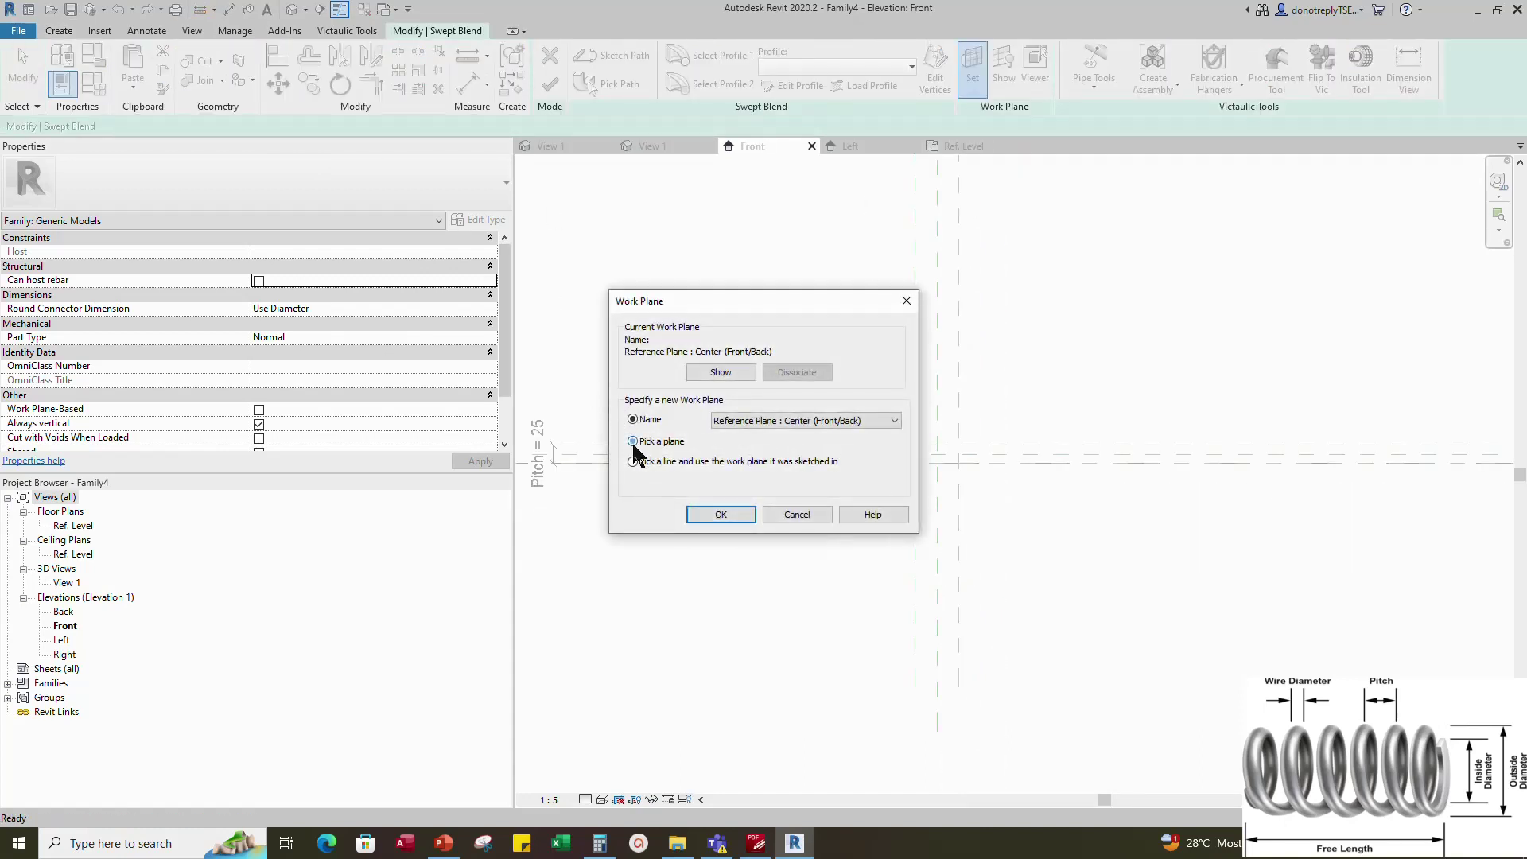
{"action": "left_click", "coordinate": [720, 516]}
{"action": "left_click", "coordinate": [804, 463]}
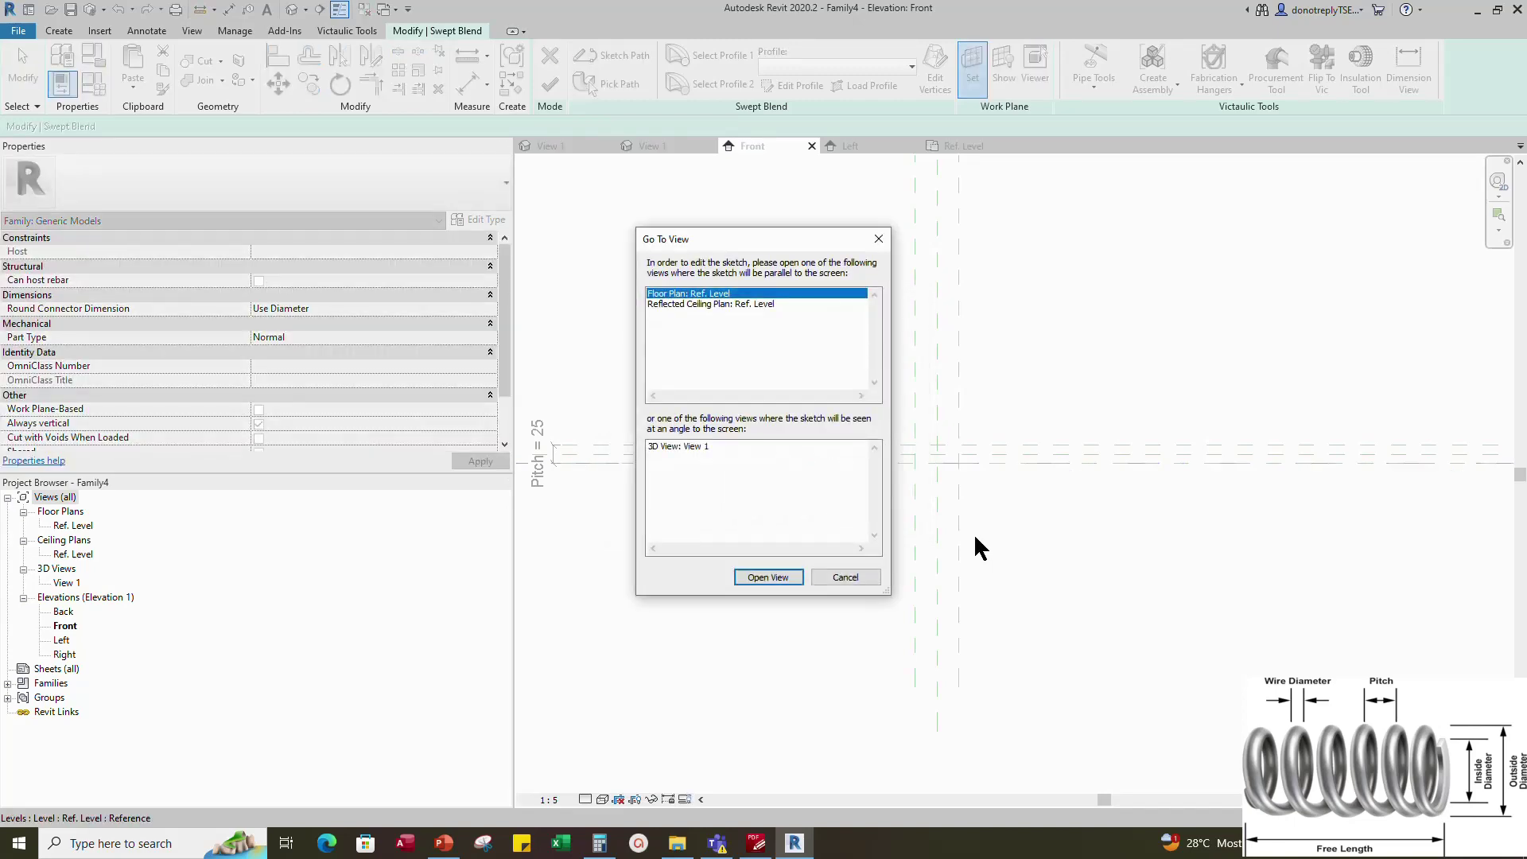
{"action": "left_click", "coordinate": [767, 578]}
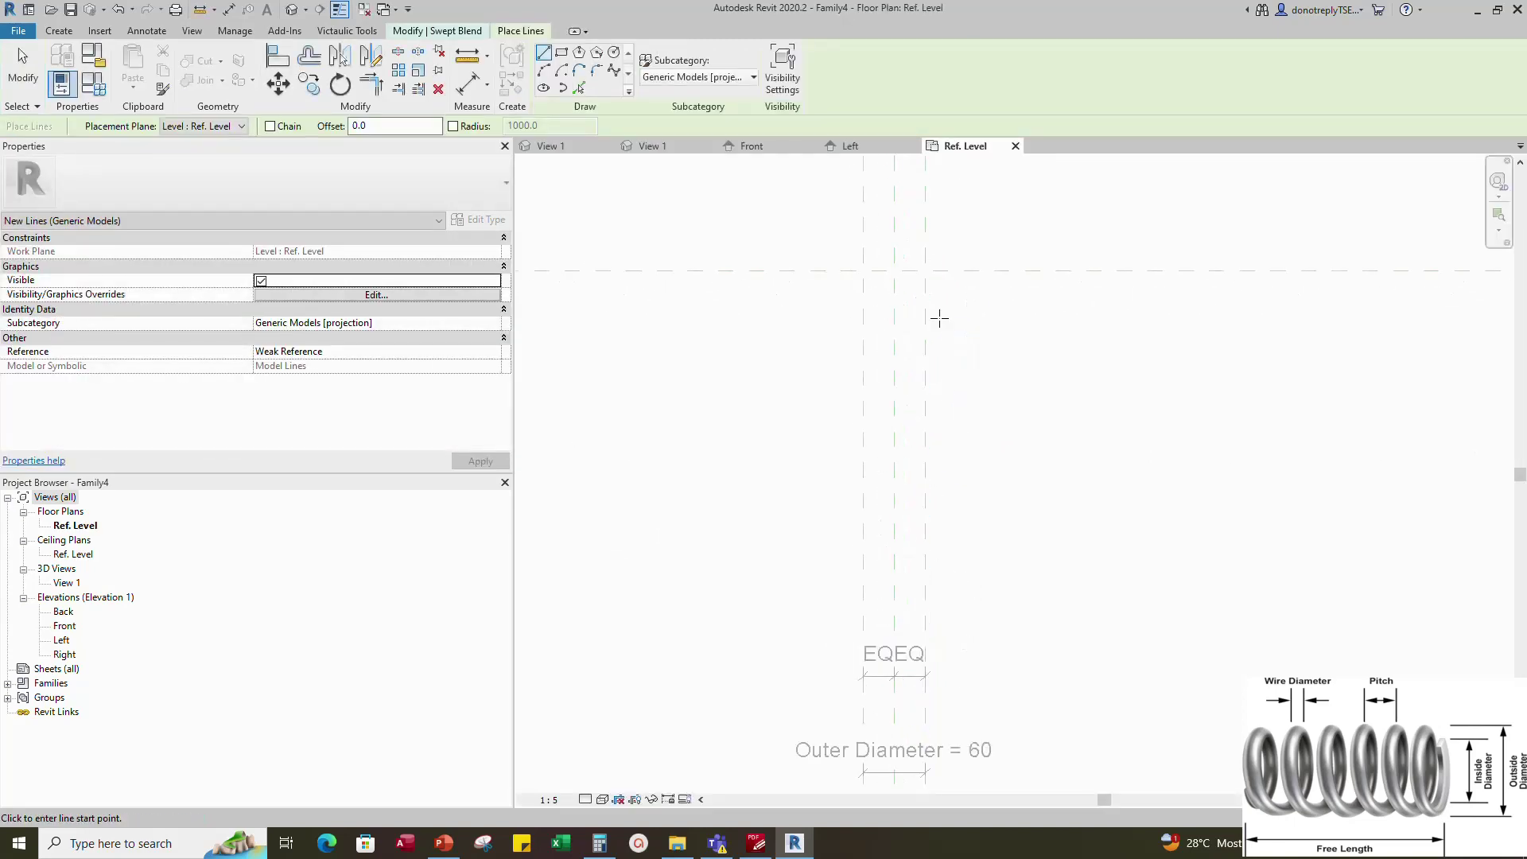
Sketch the swept blend path as a 180° arc of 30 mm radius between the outer reference planes, below the horizontal centre plane
{"action": "key", "text": "Escape"}
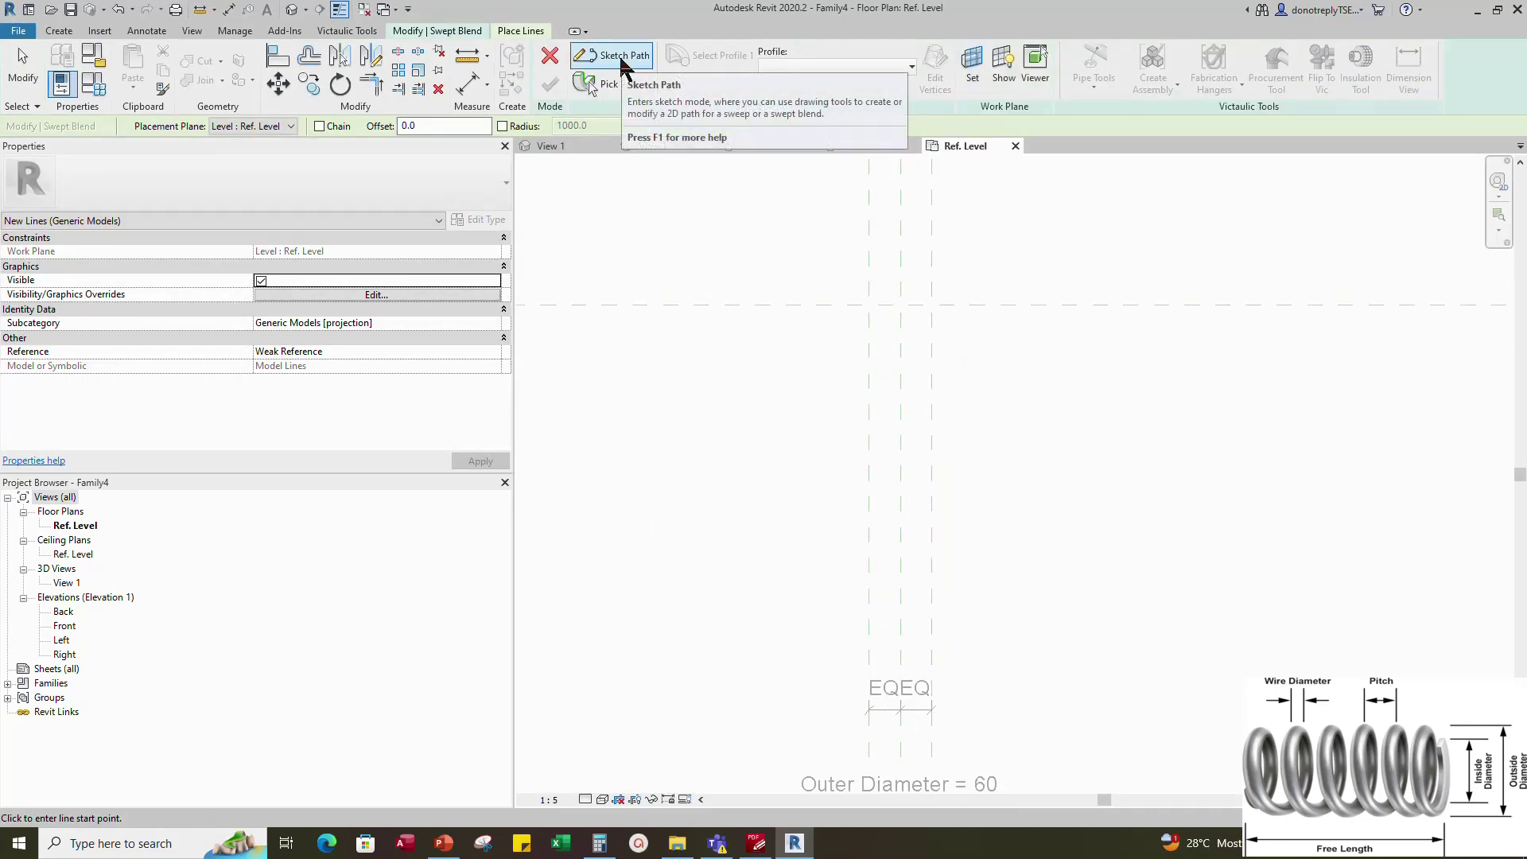
{"action": "left_click", "coordinate": [619, 56]}
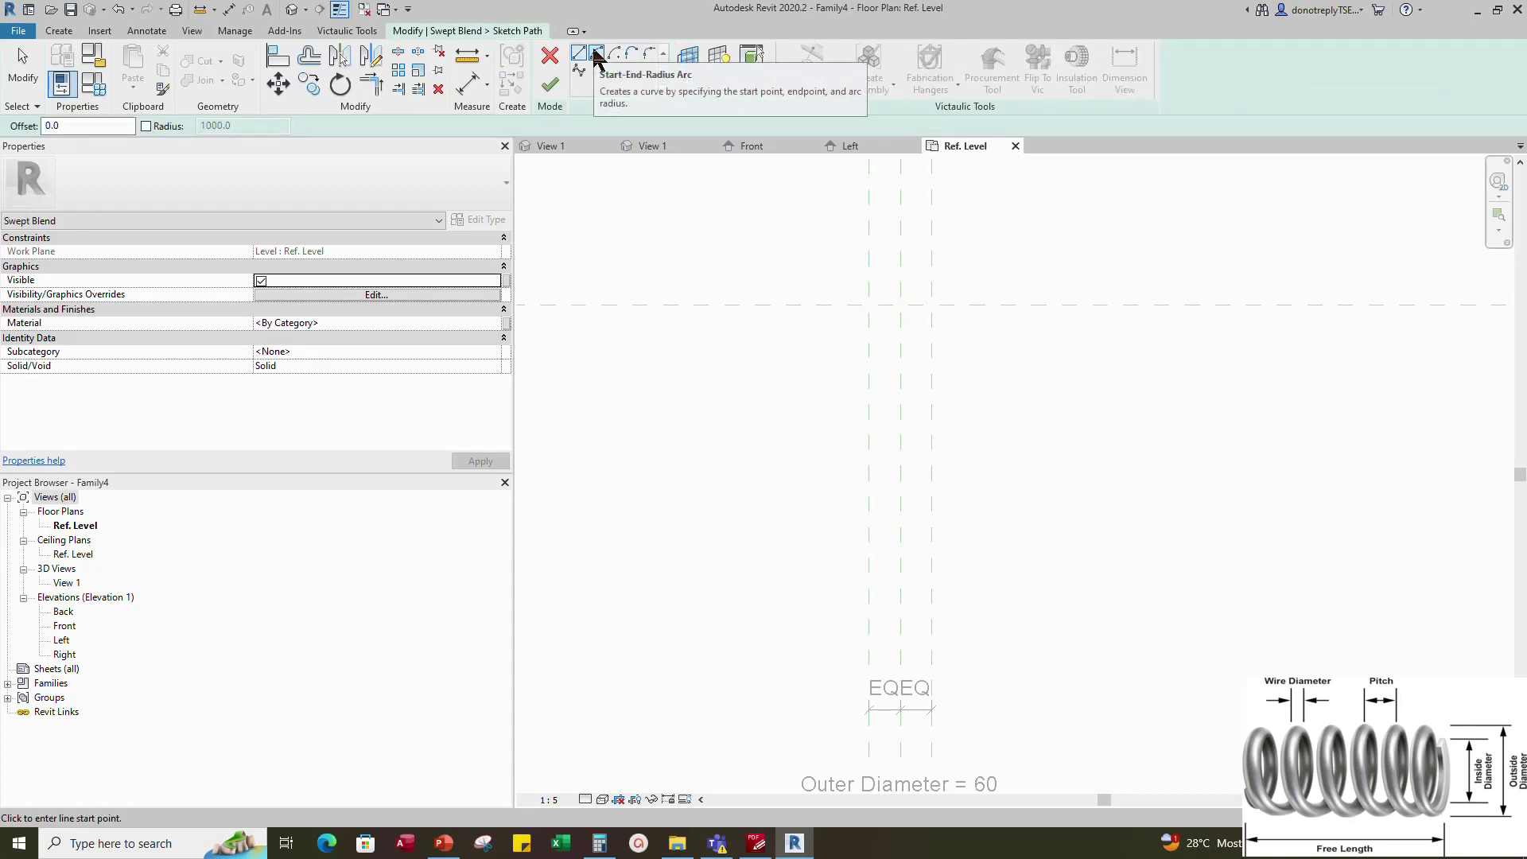
{"action": "left_click", "coordinate": [595, 56]}
{"action": "left_click", "coordinate": [843, 294]}
{"action": "left_click", "coordinate": [937, 295]}
{"action": "left_click", "coordinate": [934, 338]}
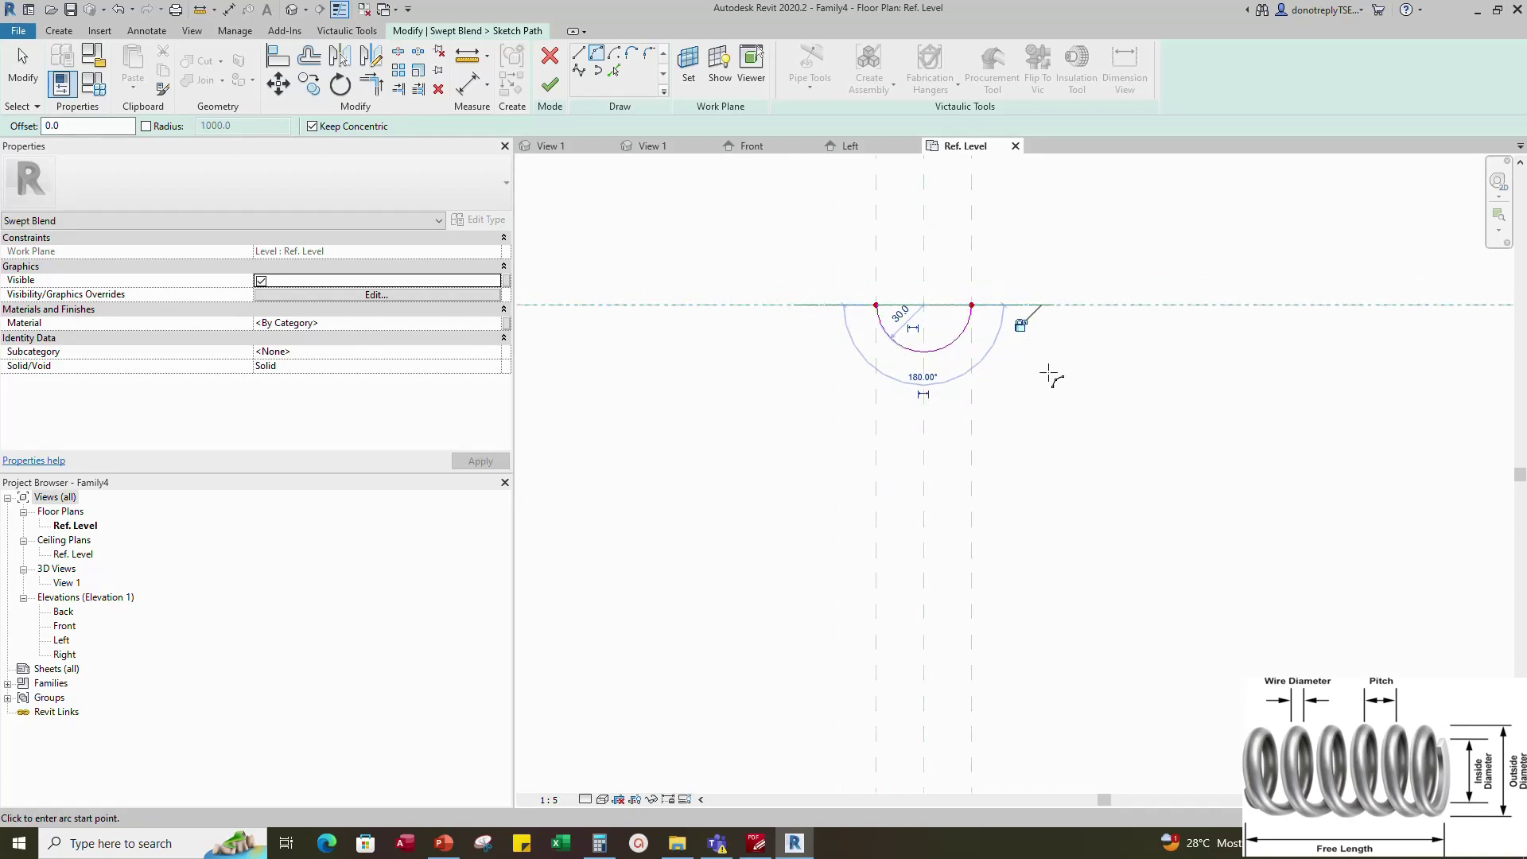
{"action": "key", "text": "Escape"}
{"action": "key", "text": "Escape"}
Make the path arc's radius dimension permanent, label it with a new outer radius instance parameter, and finish the path
{"action": "left_click", "coordinate": [948, 347]}
{"action": "scroll", "coordinate": [950, 358], "scroll_direction": "up", "scroll_amount": 1}
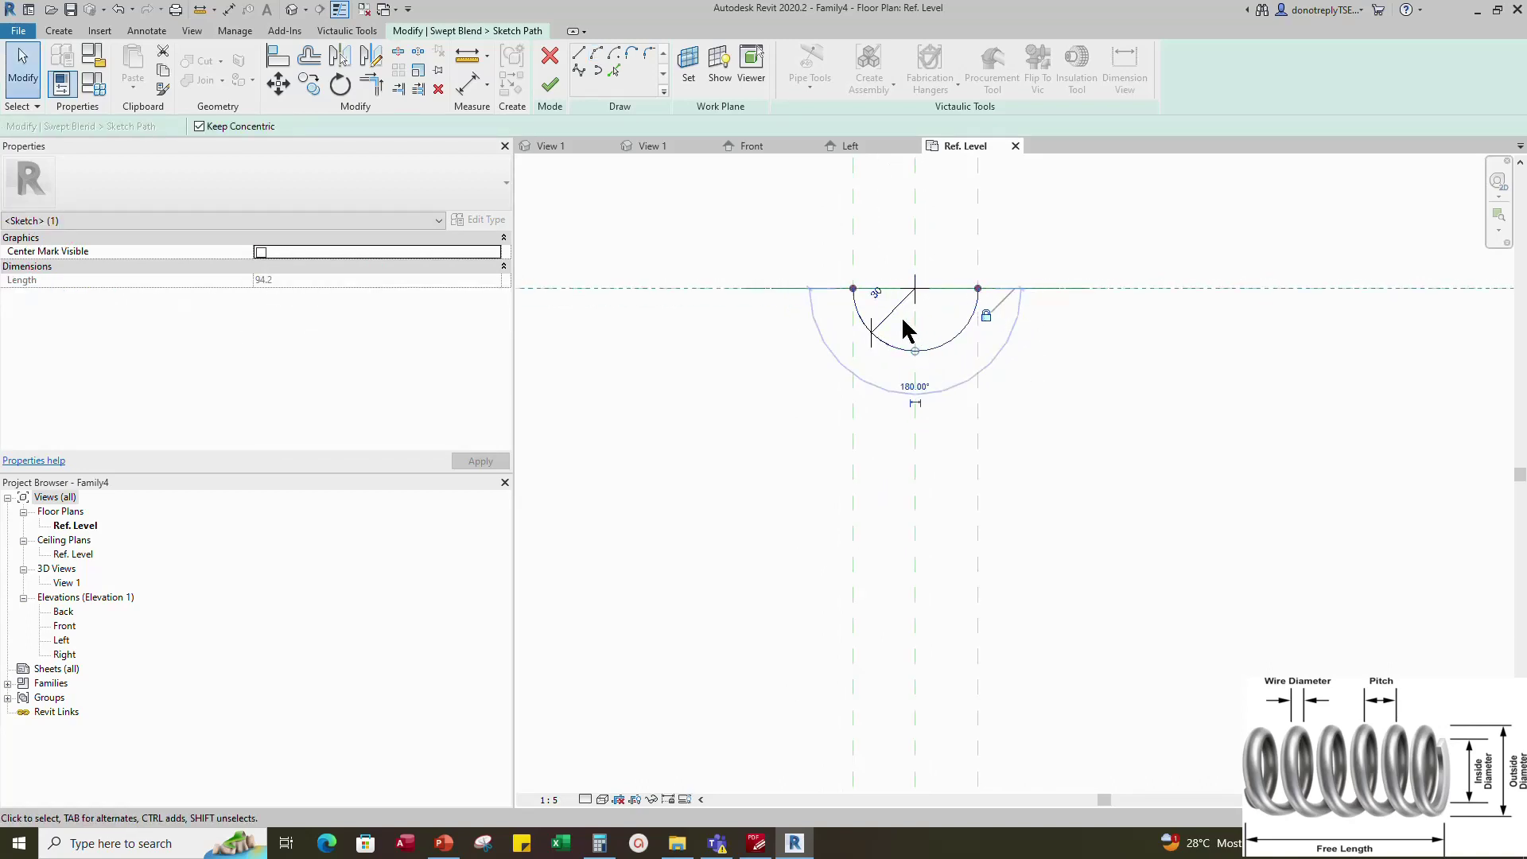
{"action": "left_click", "coordinate": [895, 306]}
{"action": "left_click", "coordinate": [704, 66]}
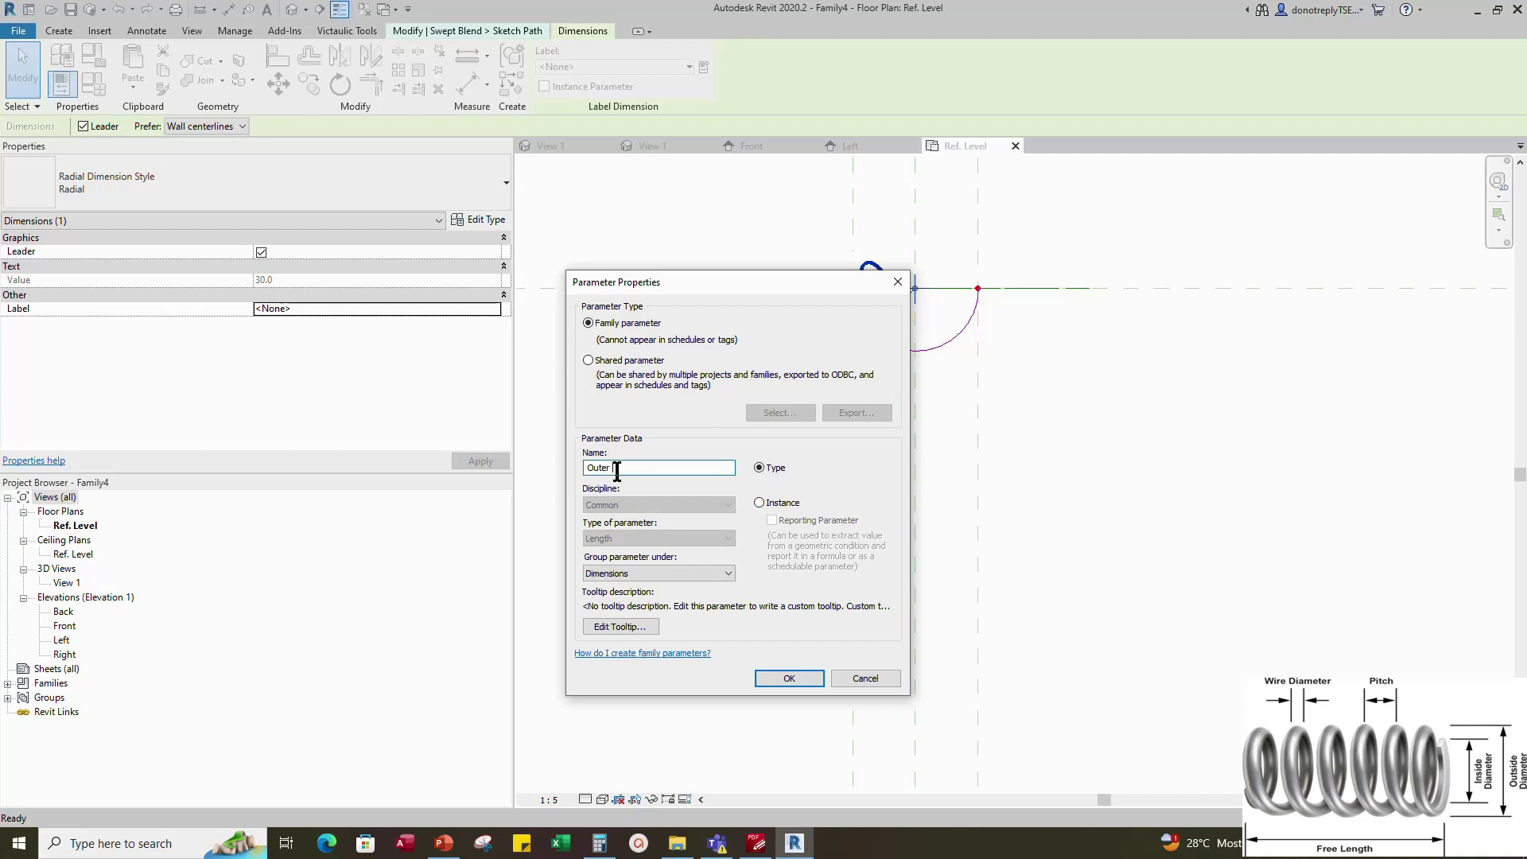
{"action": "left_click", "coordinate": [758, 503]}
{"action": "left_click", "coordinate": [788, 680]}
{"action": "left_click", "coordinate": [1133, 491]}
{"action": "scroll", "coordinate": [1083, 517], "scroll_direction": "down", "scroll_amount": 1}
{"action": "left_click", "coordinate": [550, 84]}
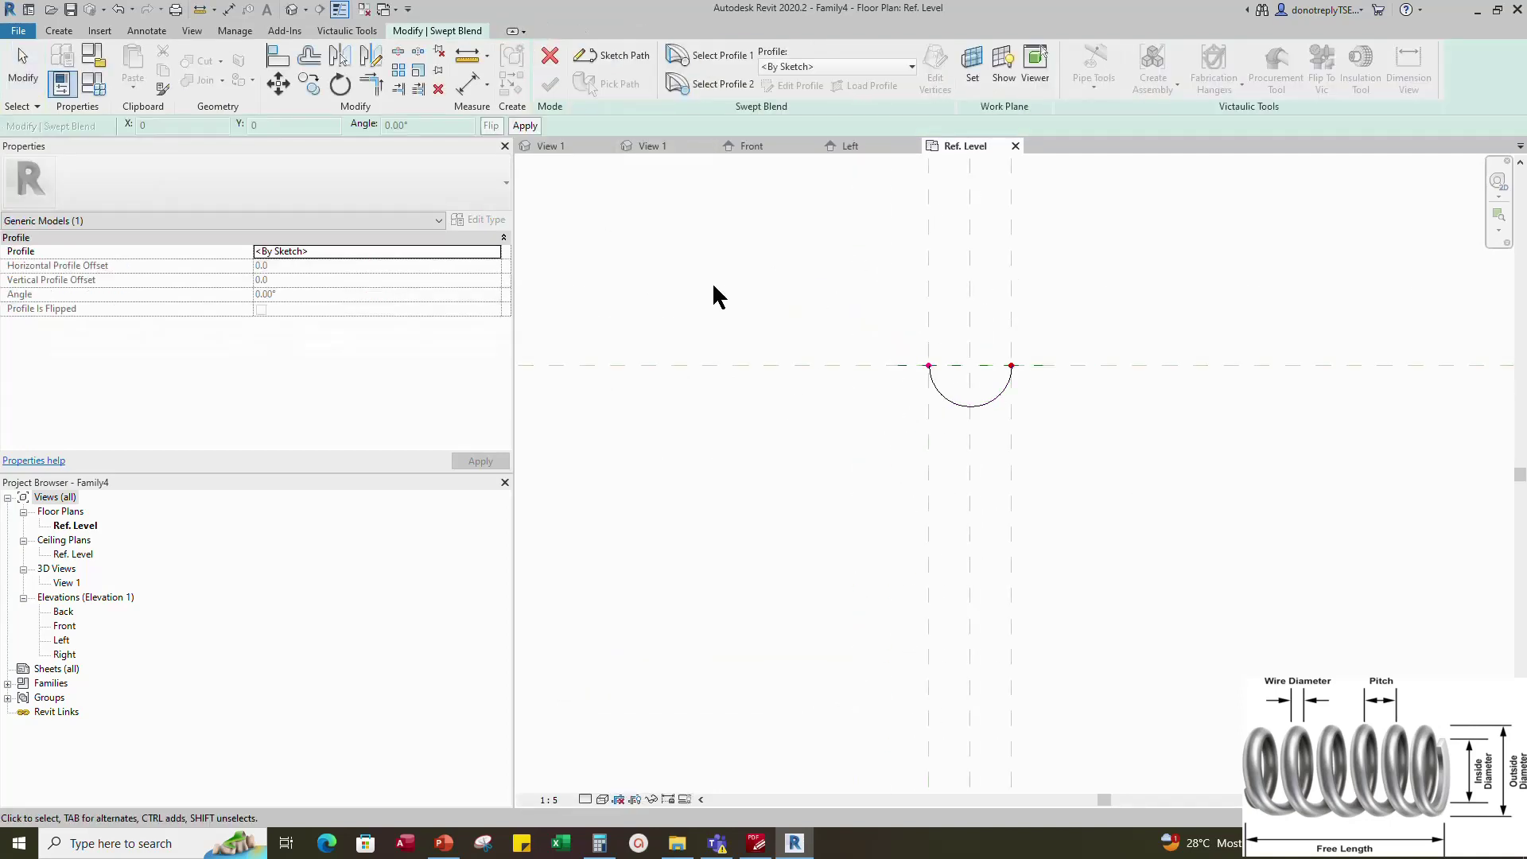
Edit Profile 1 in the Front elevation and draw a circle of 5 mm radius centred on the path's start point
{"action": "left_click", "coordinate": [708, 55]}
{"action": "left_click", "coordinate": [795, 86]}
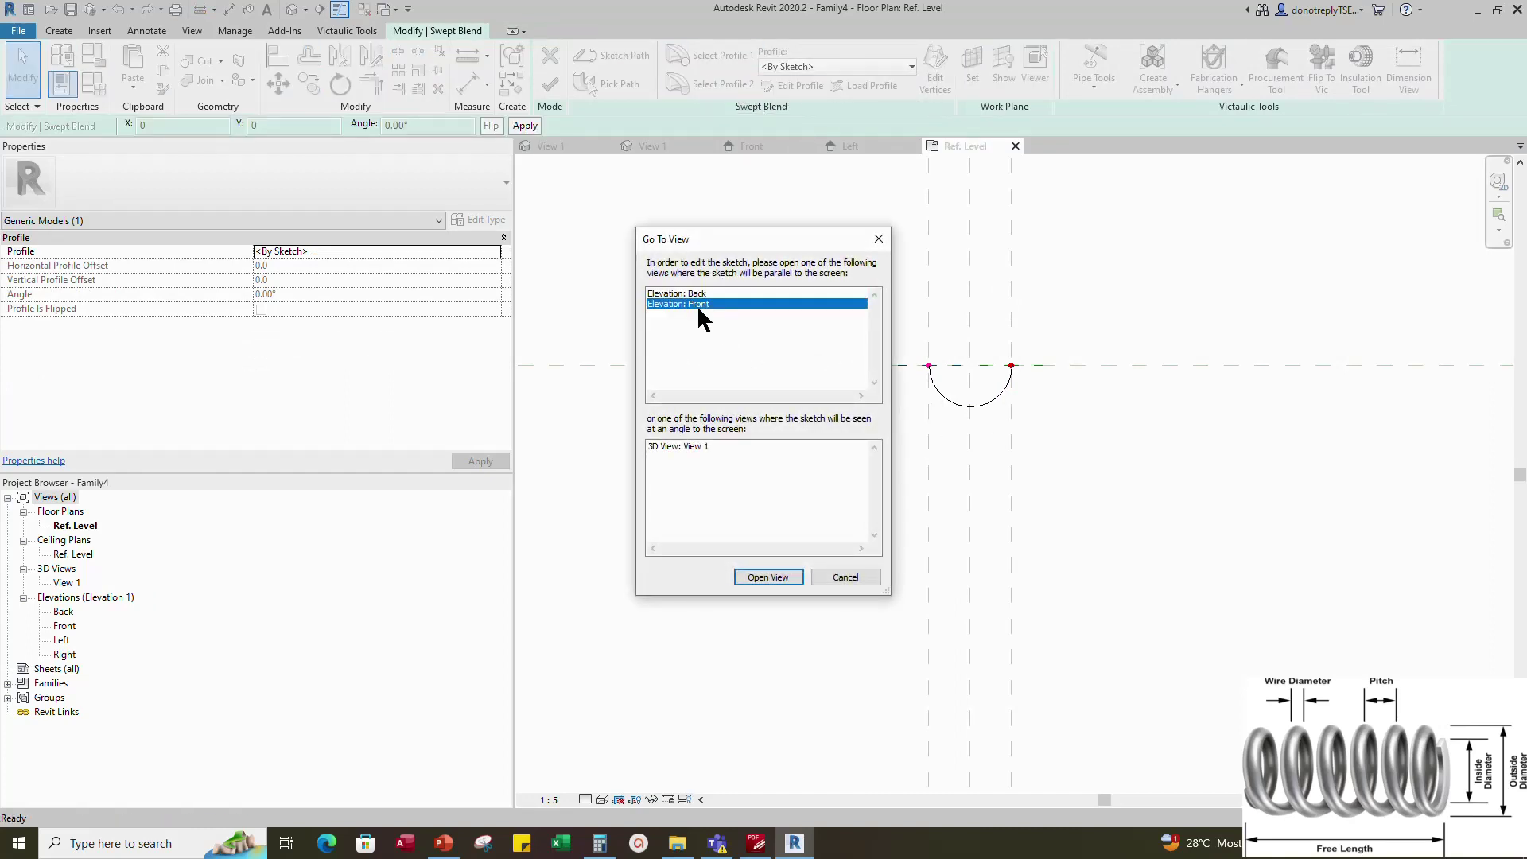
{"action": "left_click", "coordinate": [768, 577]}
{"action": "left_click", "coordinate": [649, 54]}
{"action": "scroll", "coordinate": [915, 485], "scroll_direction": "up", "scroll_amount": 5}
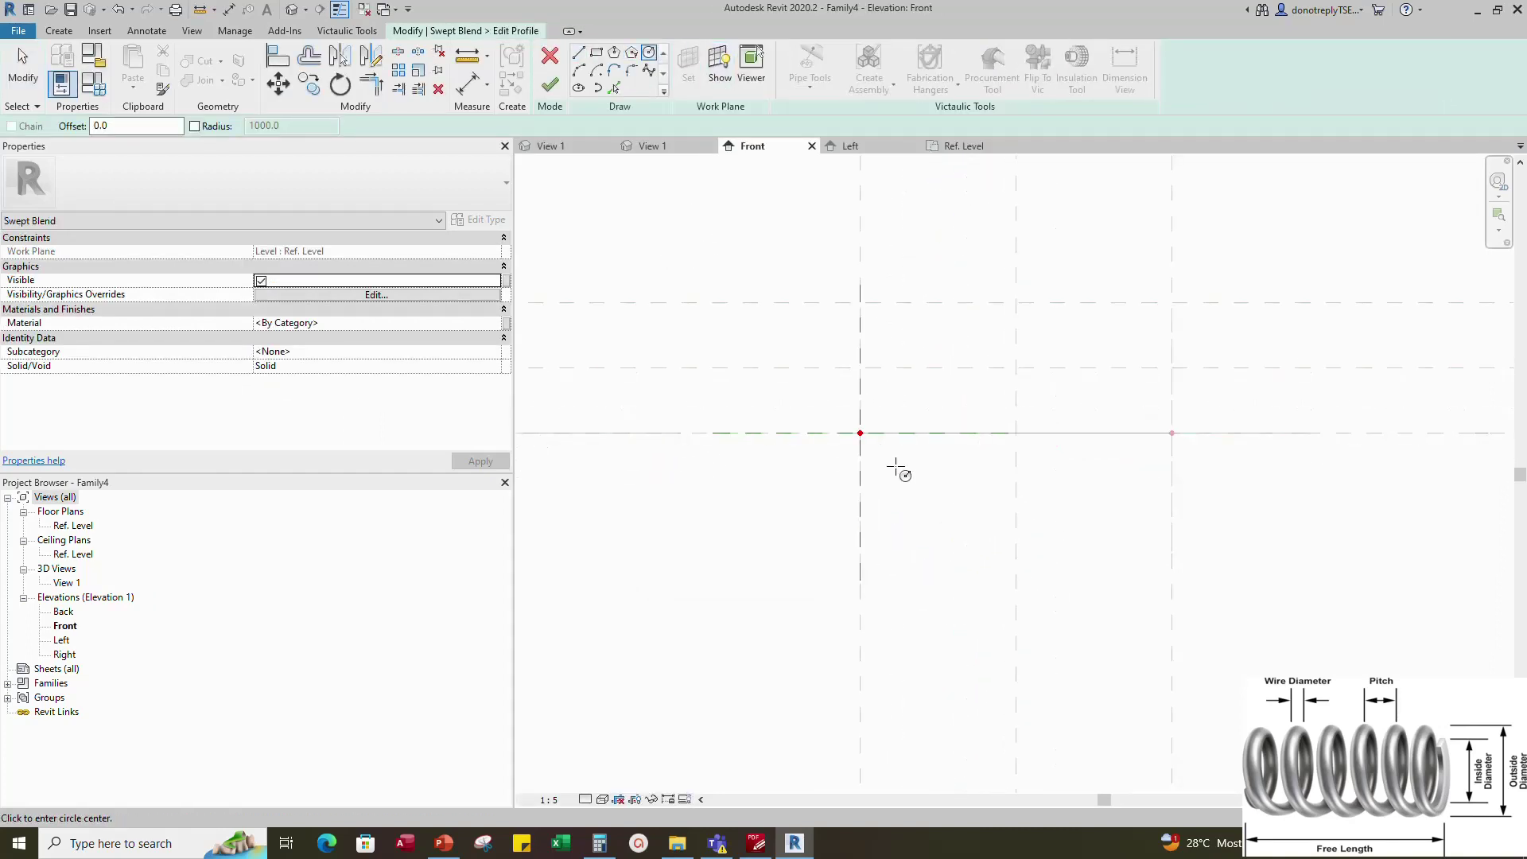
{"action": "left_click", "coordinate": [849, 422]}
{"action": "scroll", "coordinate": [849, 421], "scroll_direction": "up", "scroll_amount": 1}
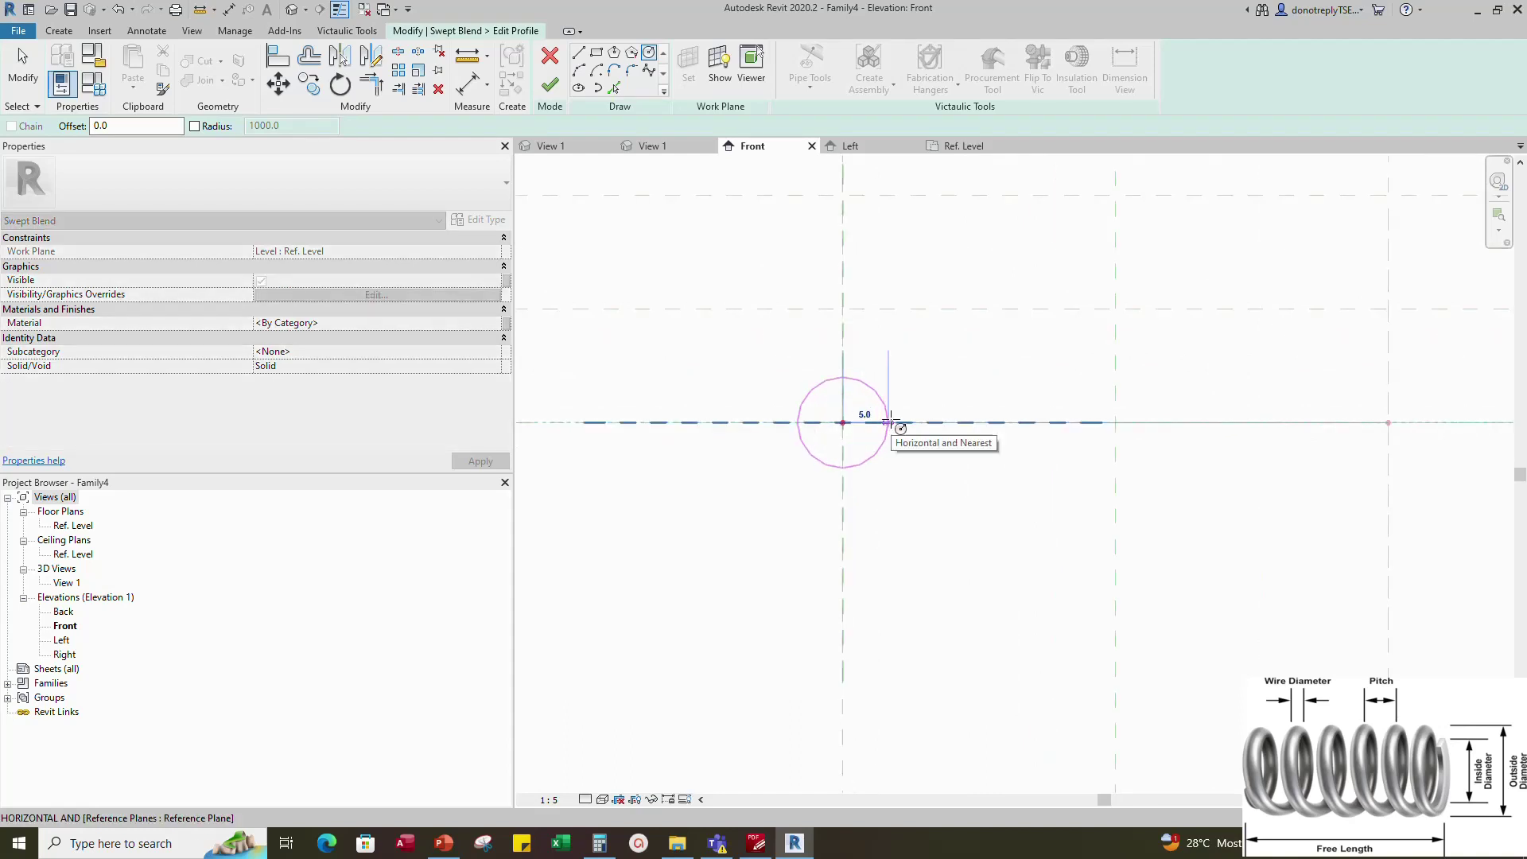
{"action": "left_click", "coordinate": [891, 421]}
{"action": "scroll", "coordinate": [946, 497], "scroll_direction": "down", "scroll_amount": 1}
{"action": "key", "text": "Escape"}
Move the profile circle inward by its radius so its outer edge touches the path's start point
{"action": "left_click_drag", "start_coordinate": [812, 378], "coordinate": [945, 512]}
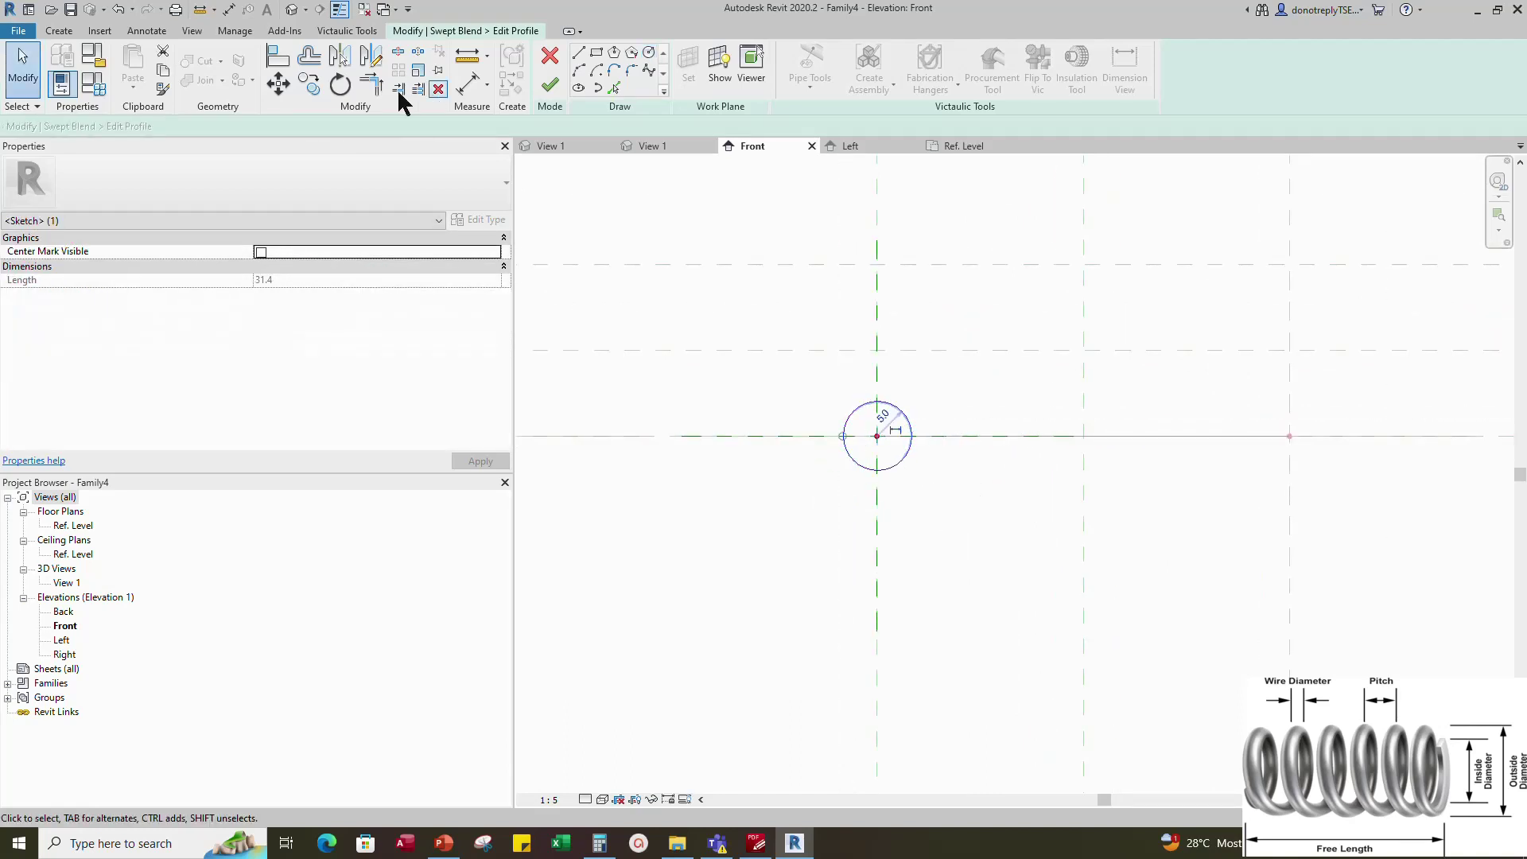
{"action": "left_click", "coordinate": [278, 84]}
{"action": "scroll", "coordinate": [848, 455], "scroll_direction": "up", "scroll_amount": 1}
{"action": "left_click", "coordinate": [843, 433]}
{"action": "left_click", "coordinate": [889, 433]}
{"action": "left_click", "coordinate": [992, 434]}
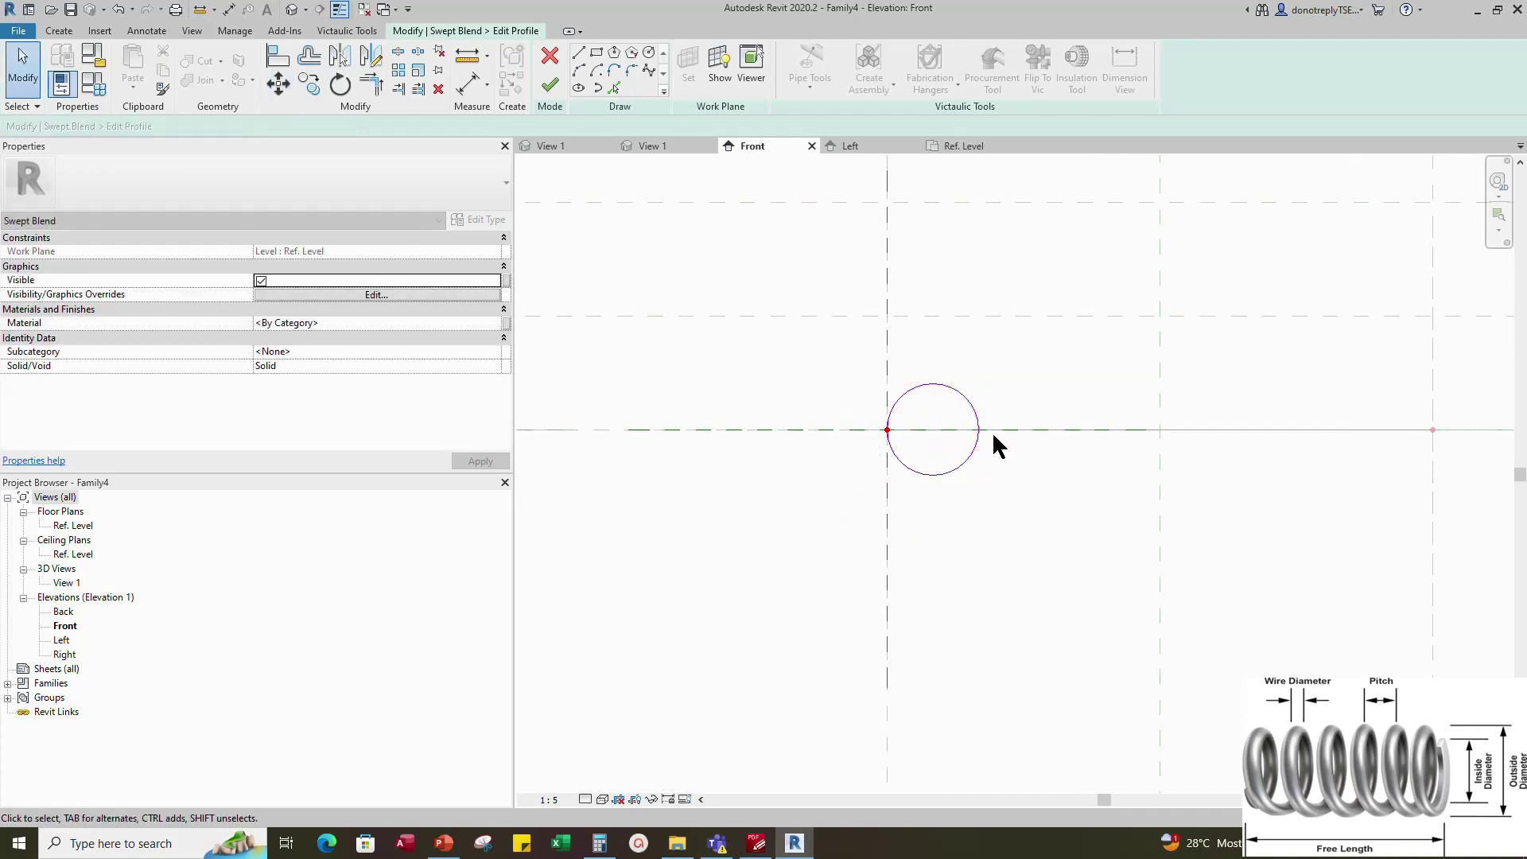
Make the profile circle's radius dimension permanent and label it with a new instance parameter named Wire Radius
{"action": "left_click", "coordinate": [976, 431]}
{"action": "left_click", "coordinate": [954, 420]}
{"action": "left_click", "coordinate": [956, 420]}
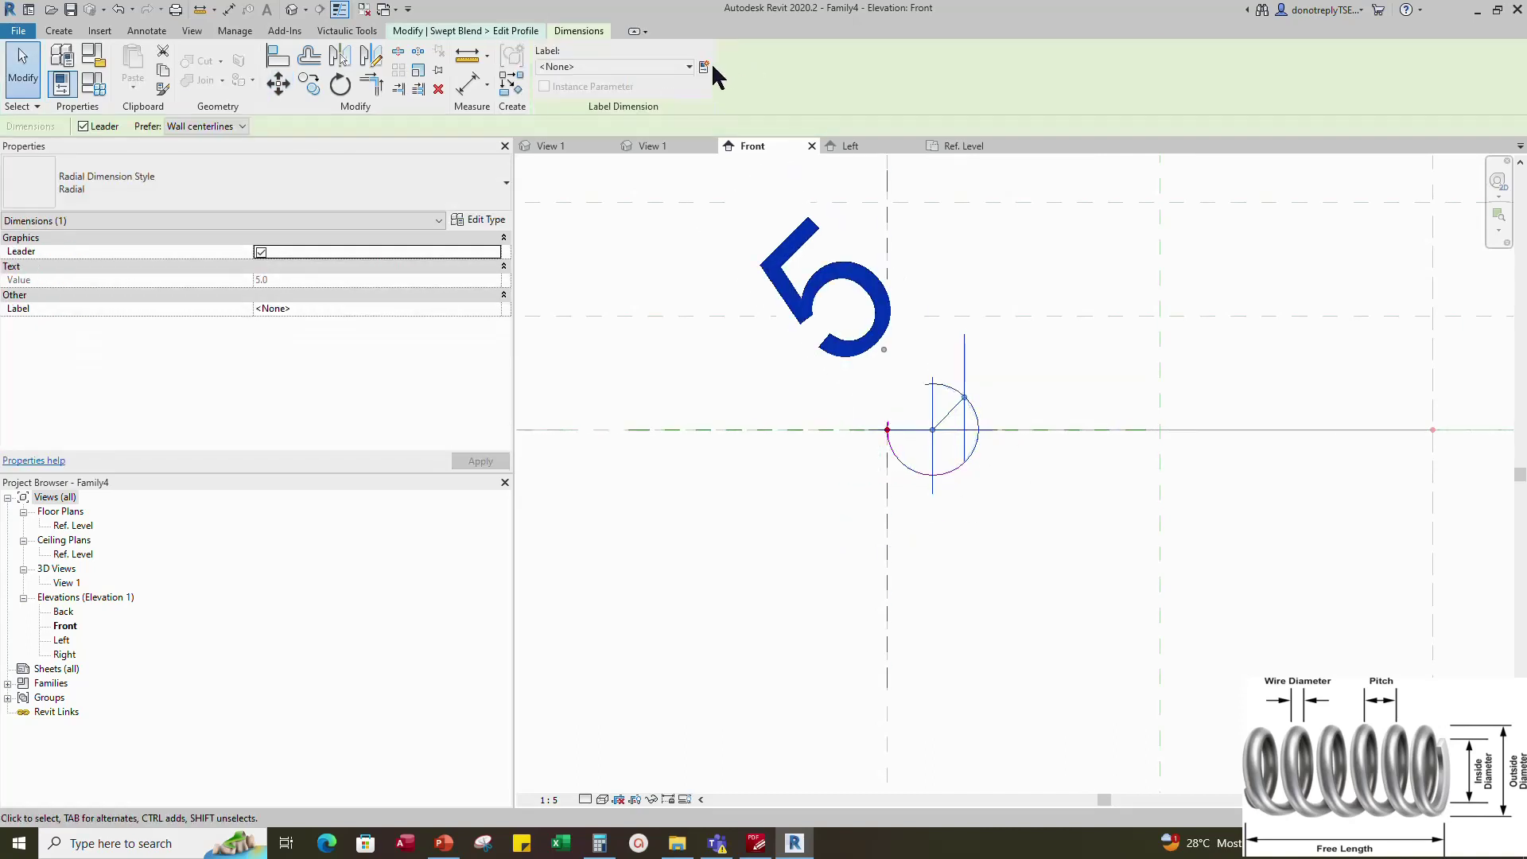
{"action": "left_click", "coordinate": [703, 69]}
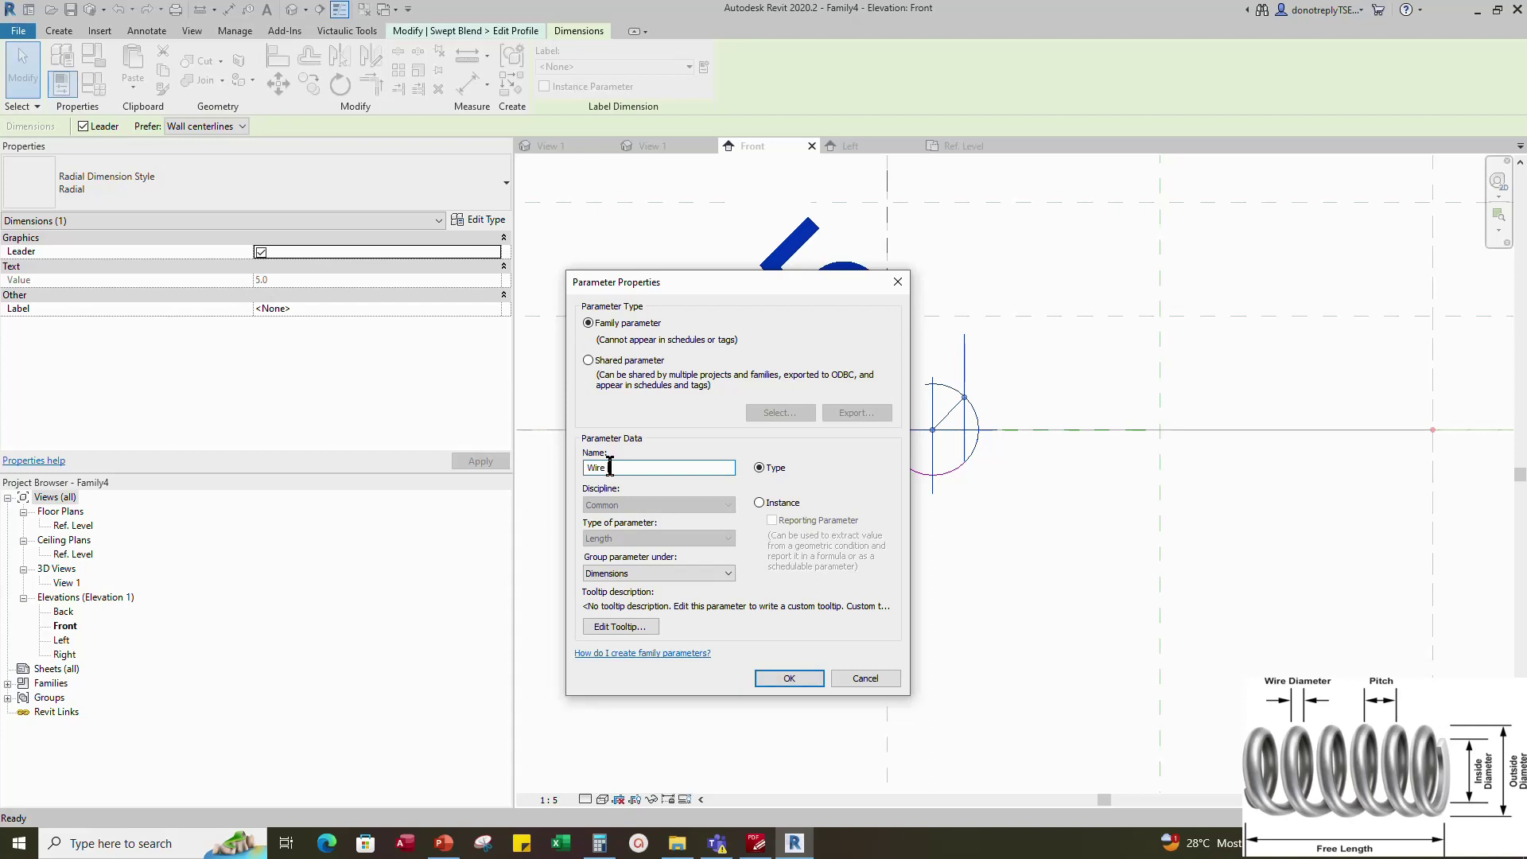
{"action": "left_click", "coordinate": [760, 502]}
{"action": "left_click", "coordinate": [789, 678]}
{"action": "left_click", "coordinate": [1088, 576]}
Set the view scale to 1:2 and finish editing Profile 1
{"action": "left_click", "coordinate": [546, 800]}
{"action": "left_click", "coordinate": [557, 622]}
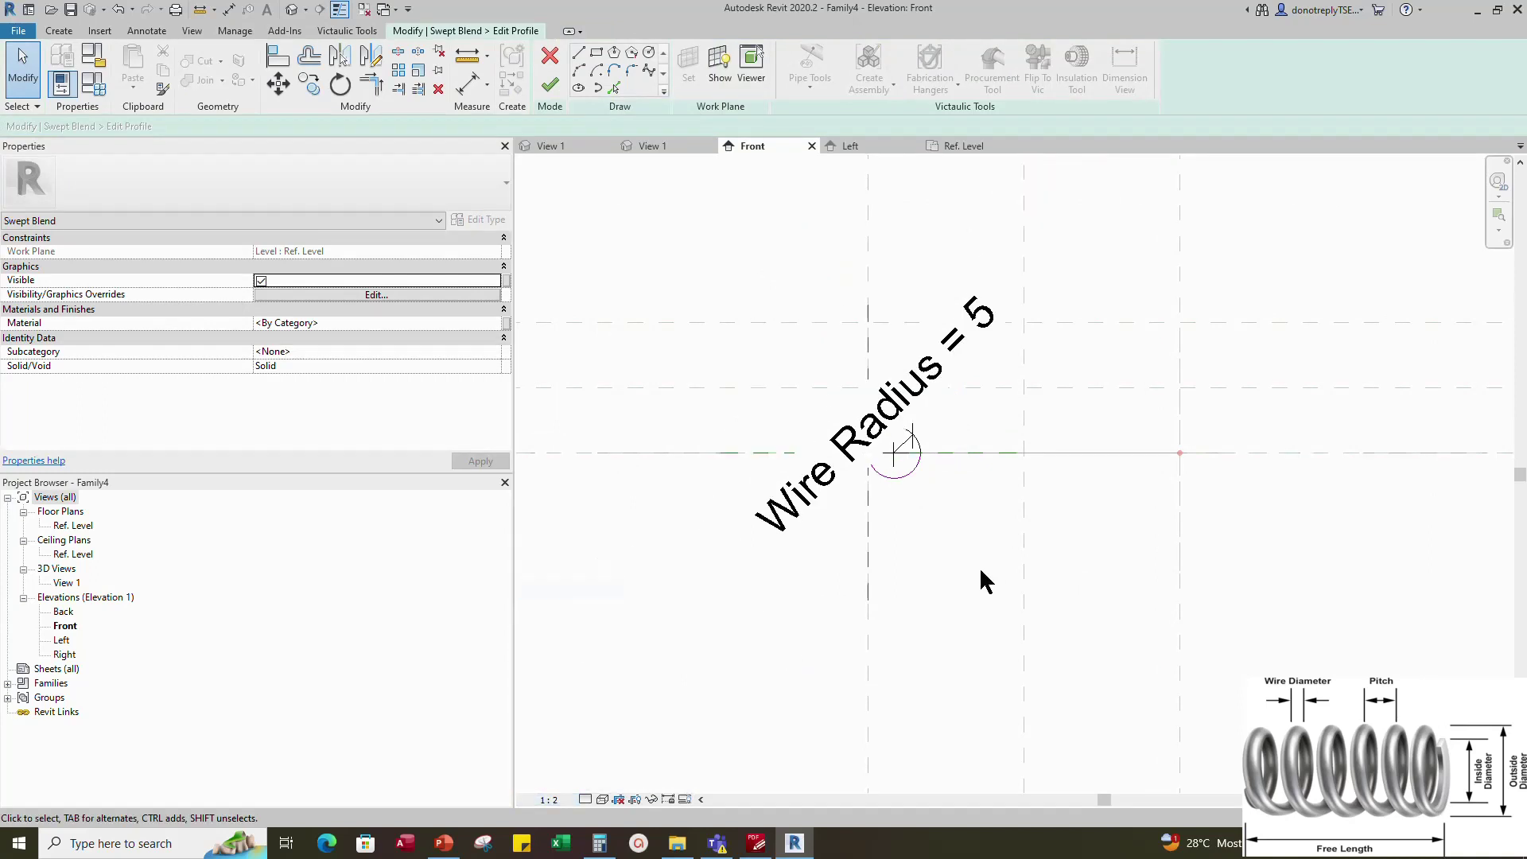
{"action": "left_click", "coordinate": [554, 87]}
Edit Profile 2 and draw an ellipse with 5 mm radii where the middle horizontal plane crosses the outer plane at the path's end
{"action": "left_click", "coordinate": [804, 92]}
{"action": "scroll", "coordinate": [1207, 459], "scroll_direction": "up", "scroll_amount": 2}
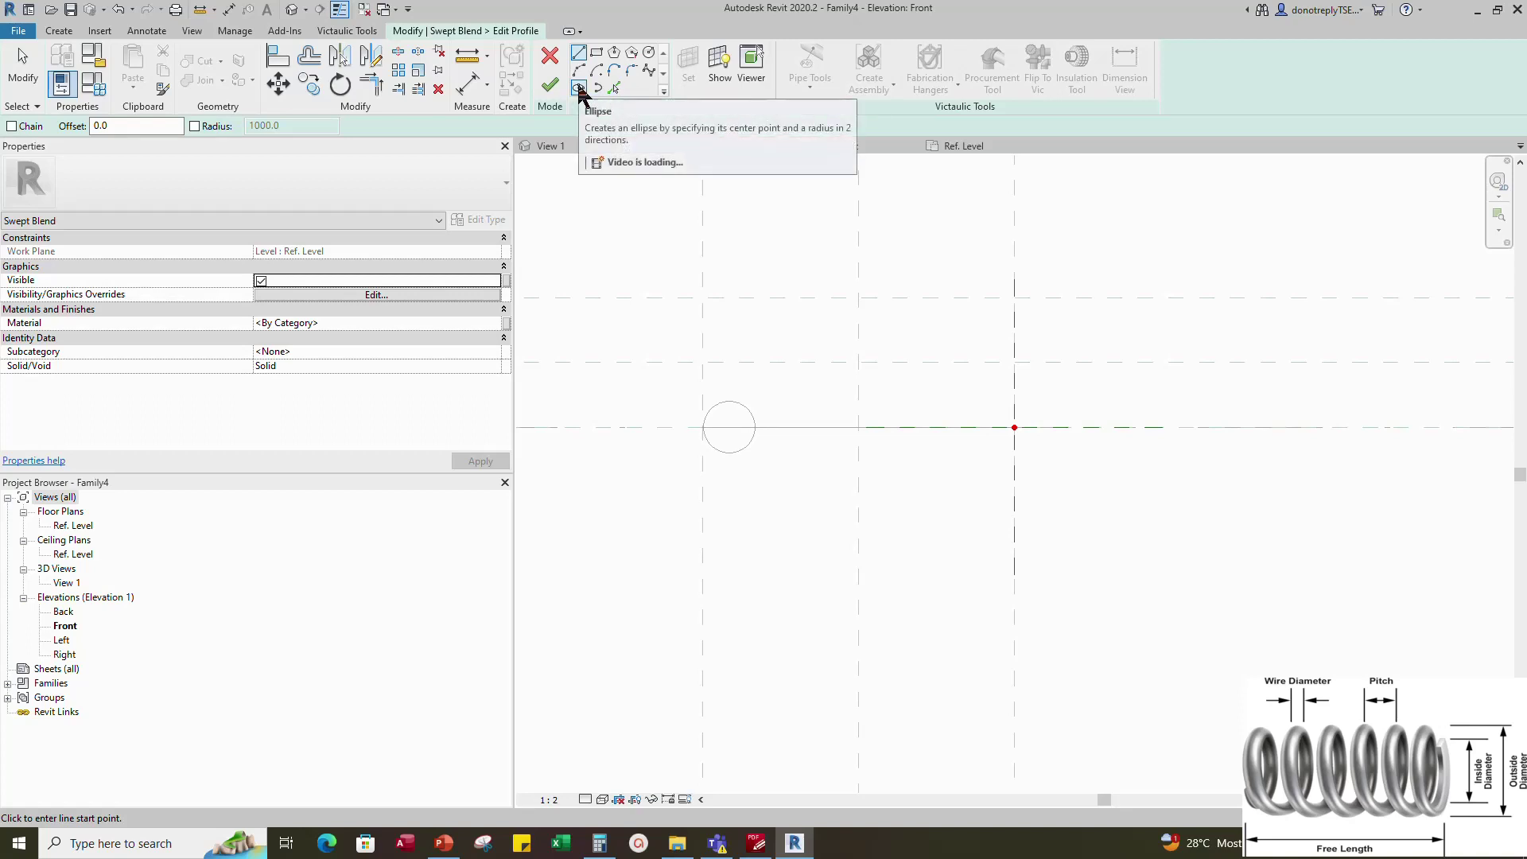
{"action": "left_click", "coordinate": [579, 88]}
{"action": "scroll", "coordinate": [1034, 362], "scroll_direction": "up", "scroll_amount": 3}
{"action": "left_click", "coordinate": [994, 362]}
{"action": "left_click", "coordinate": [1033, 363]}
{"action": "left_click", "coordinate": [1034, 401]}
{"action": "key", "text": "Escape"}
Move the Profile 2 ellipse inward by its radius so its outer edge touches the outer vertical reference plane
{"action": "left_click", "coordinate": [278, 84]}
{"action": "left_click", "coordinate": [1032, 362]}
{"action": "left_click", "coordinate": [998, 363]}
{"action": "left_click", "coordinate": [1129, 426]}
Make both radius dimensions of the Profile 2 ellipse permanent, label them with Wire Radius, and finish the swept blend
{"action": "left_click", "coordinate": [986, 346]}
{"action": "left_click", "coordinate": [964, 341]}
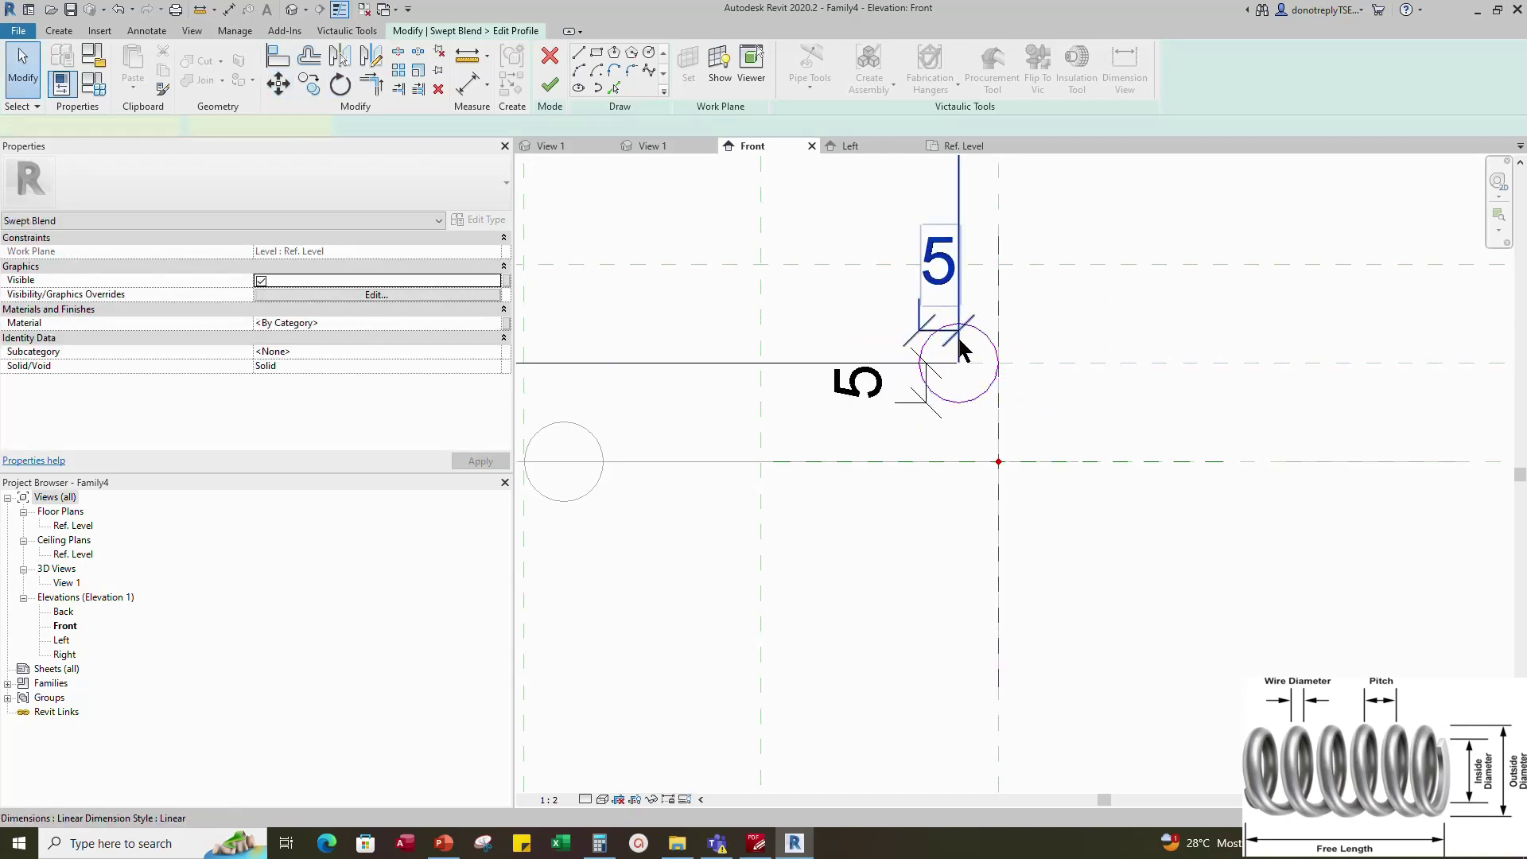
{"action": "left_click", "coordinate": [491, 323]}
{"action": "left_click", "coordinate": [279, 404]}
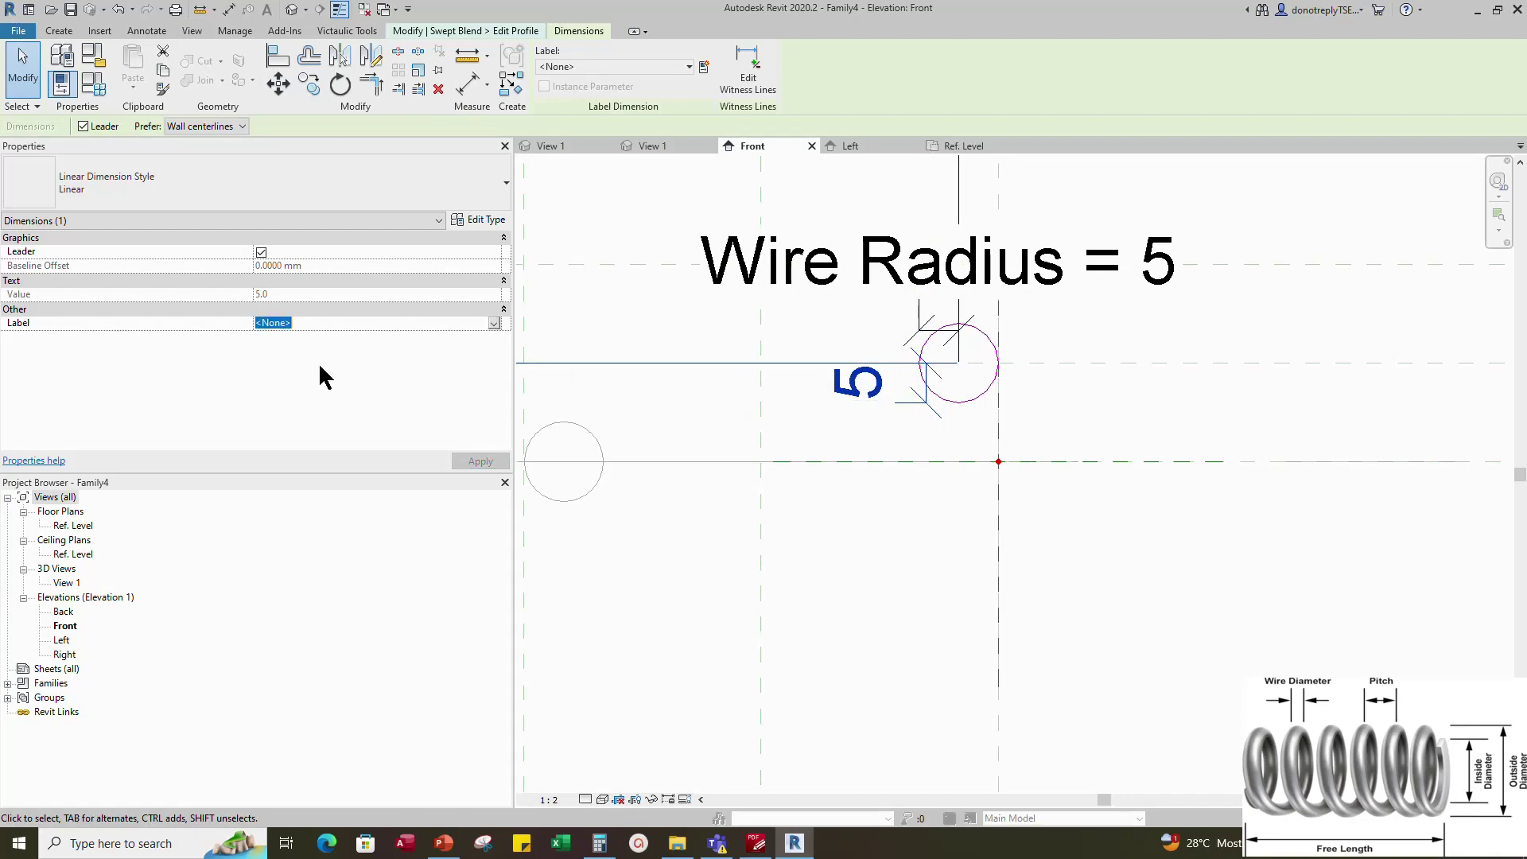
{"action": "left_click", "coordinate": [493, 323]}
{"action": "left_click", "coordinate": [287, 399]}
{"action": "left_click", "coordinate": [1059, 434]}
{"action": "scroll", "coordinate": [1059, 433], "scroll_direction": "down", "scroll_amount": 2}
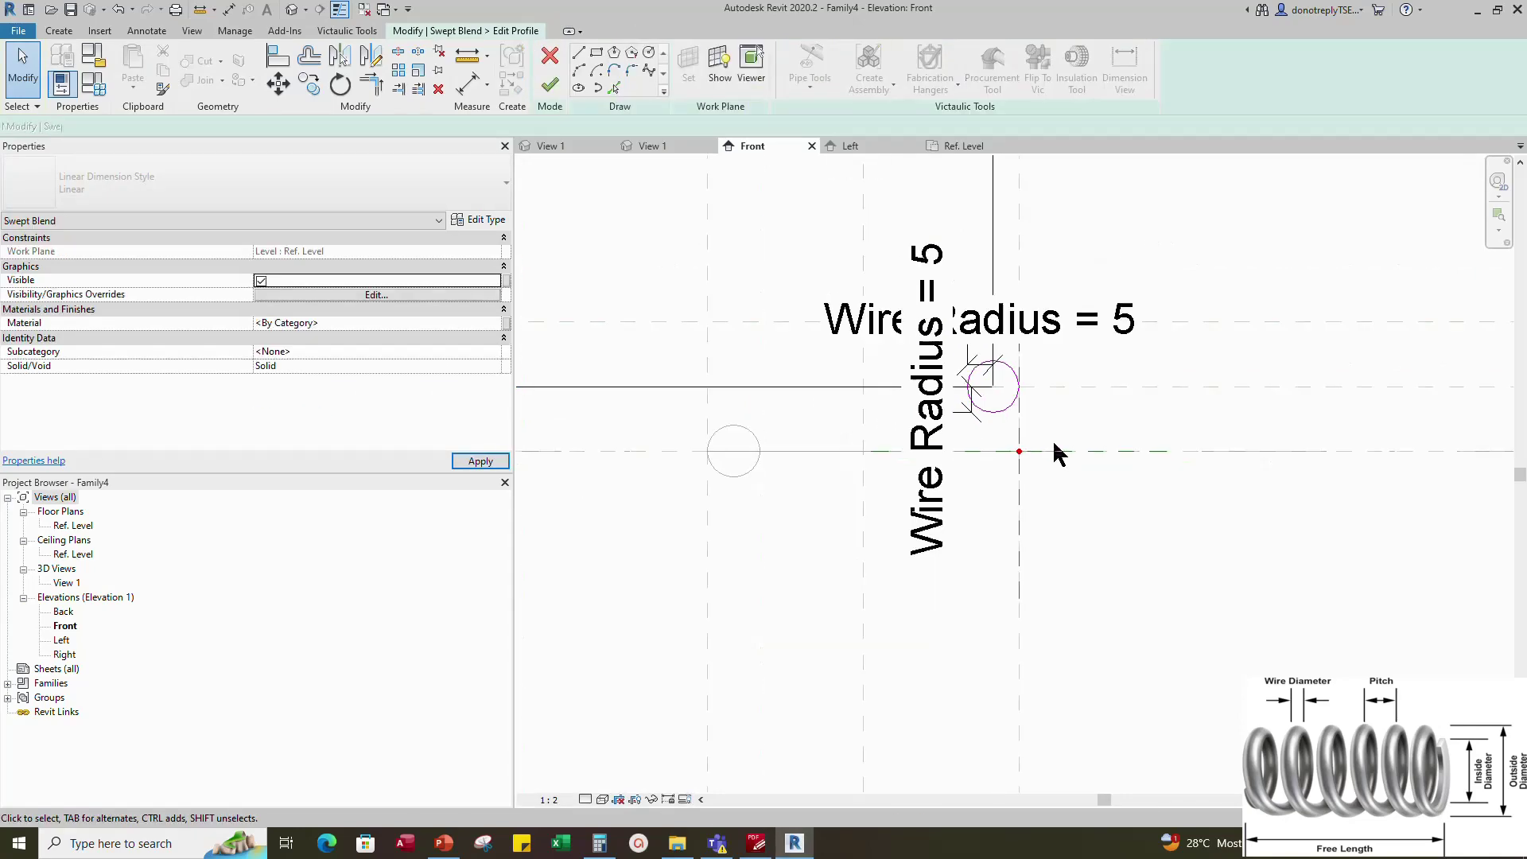
{"action": "left_click", "coordinate": [548, 88]}
{"action": "left_click", "coordinate": [552, 83]}
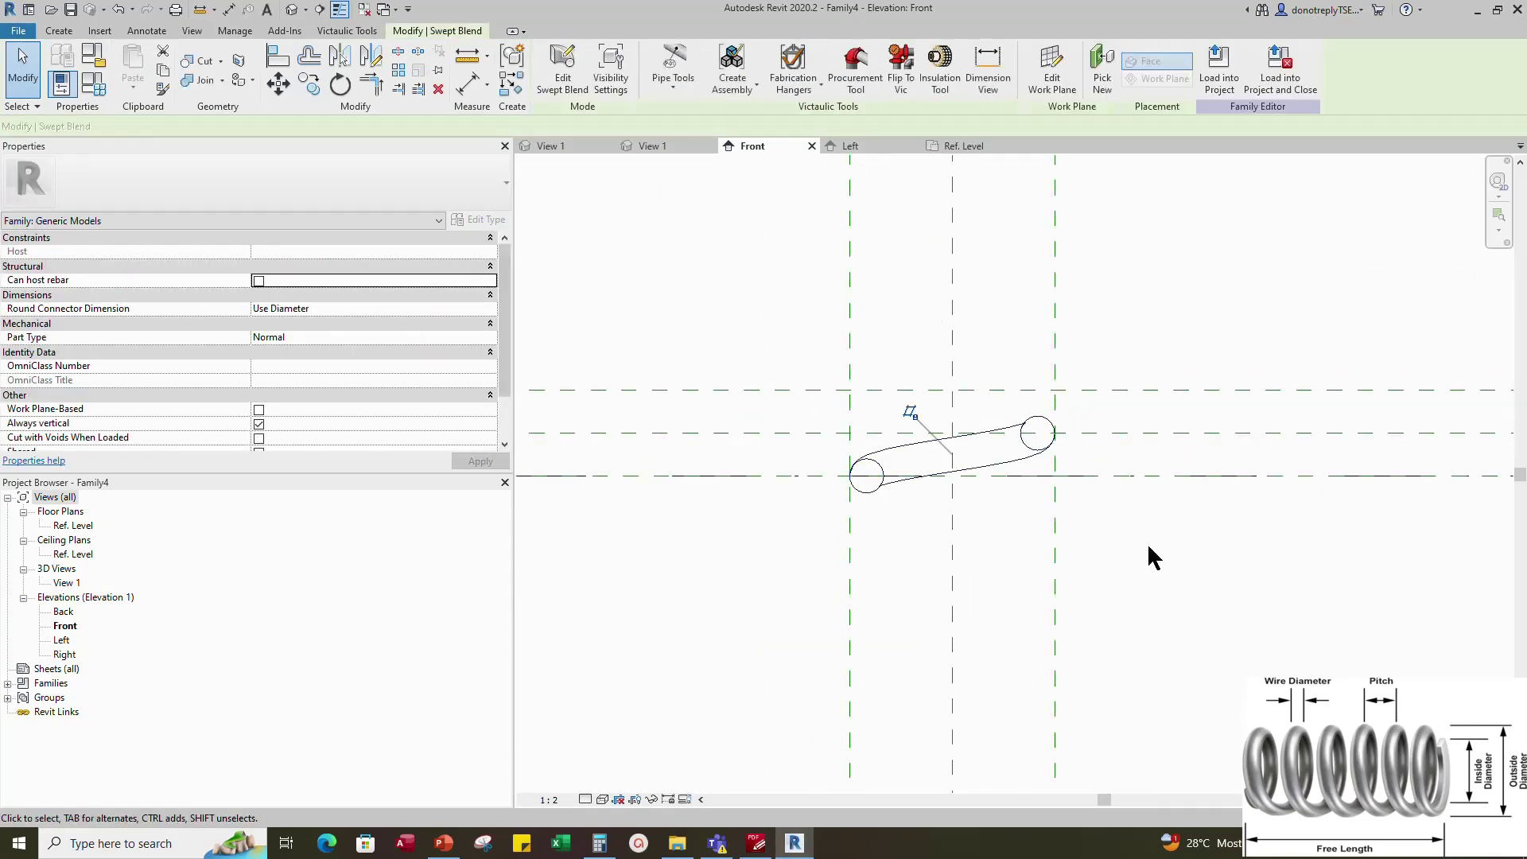
Start a second swept blend with the middle horizontal reference plane as its work plane and open the Ref. Level floor plan
{"action": "left_click", "coordinate": [59, 30]}
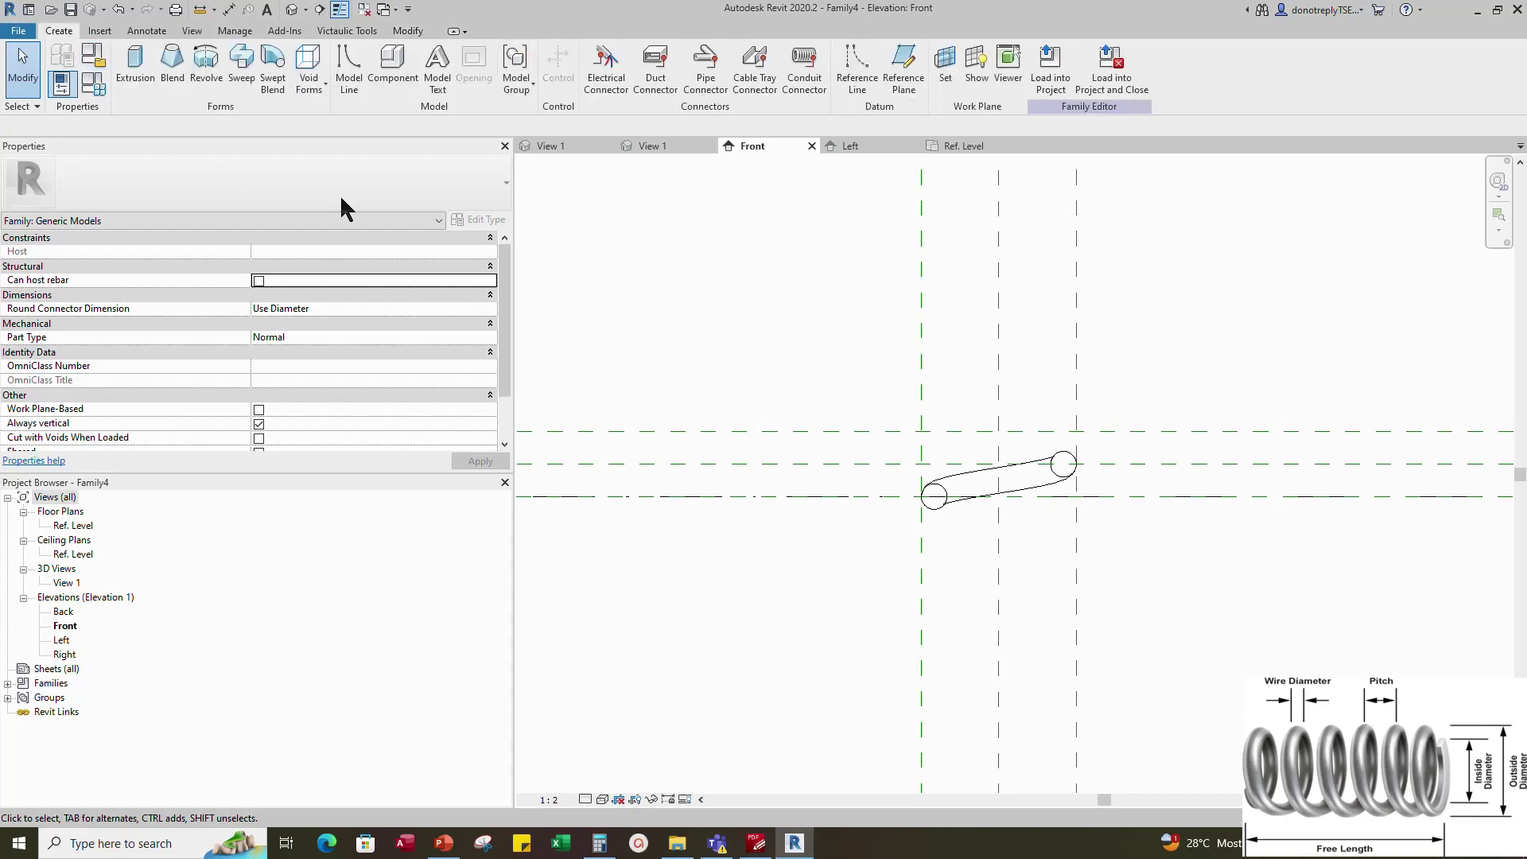
{"action": "left_click", "coordinate": [975, 72]}
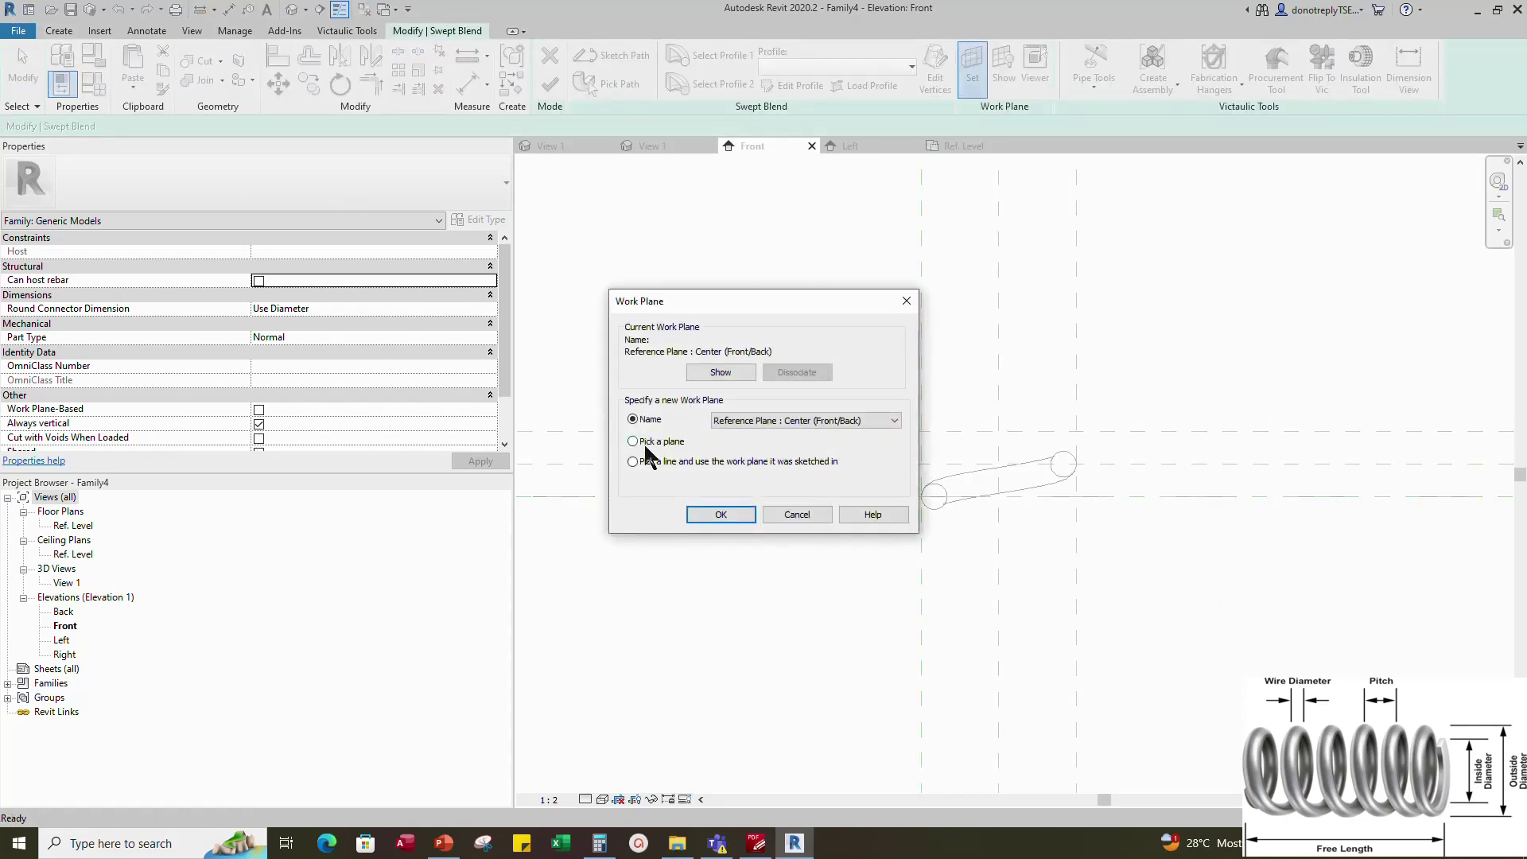
{"action": "left_click", "coordinate": [713, 518]}
{"action": "left_click", "coordinate": [808, 464]}
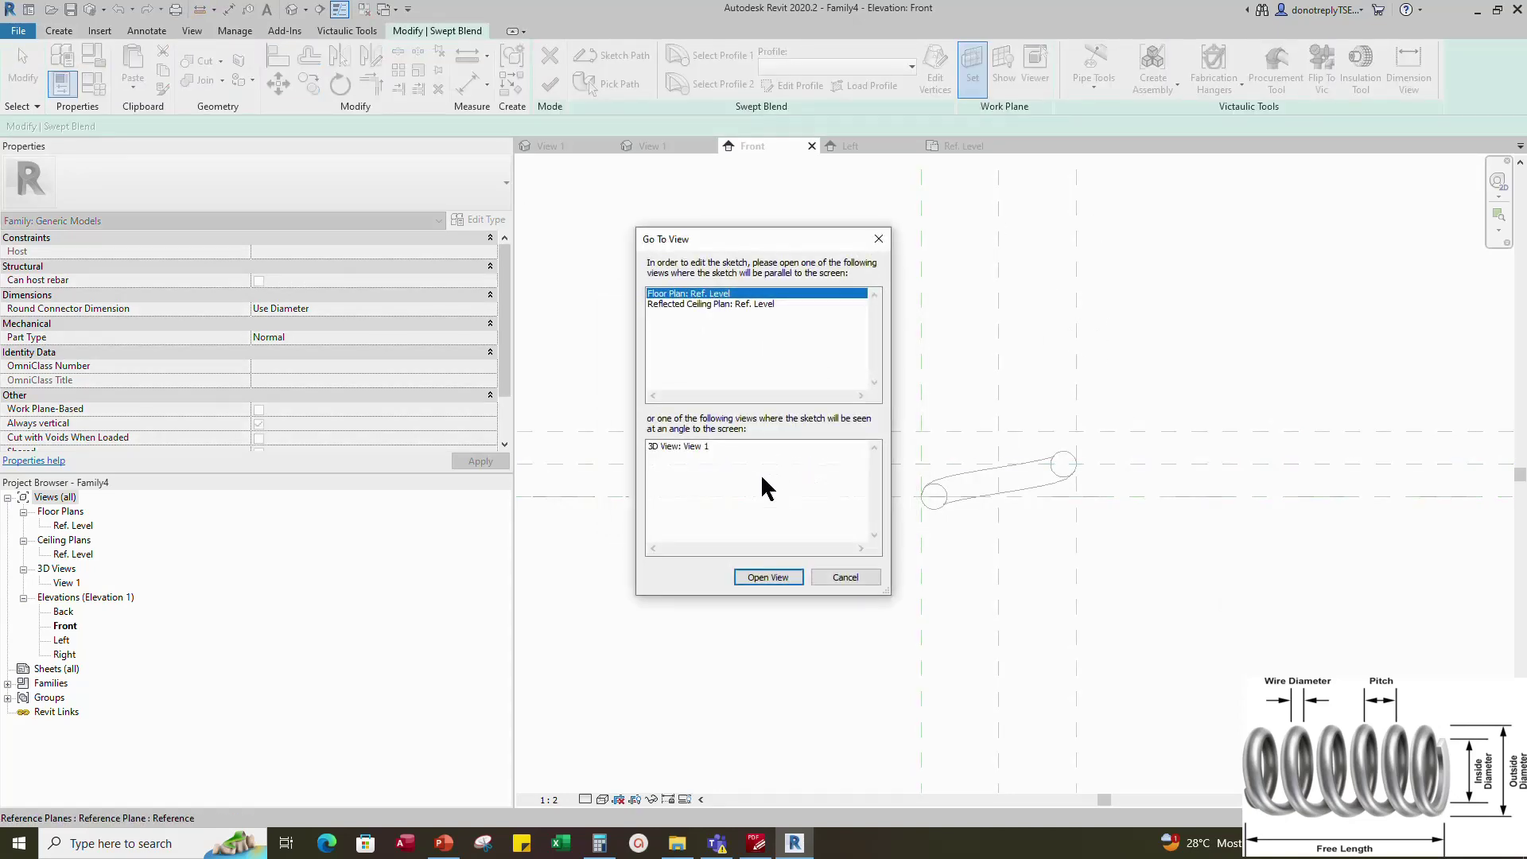
{"action": "left_click", "coordinate": [767, 577]}
Sketch the path as a 180° arc of 30 mm radius above the centre plane and lock both ends
{"action": "left_click", "coordinate": [448, 31]}
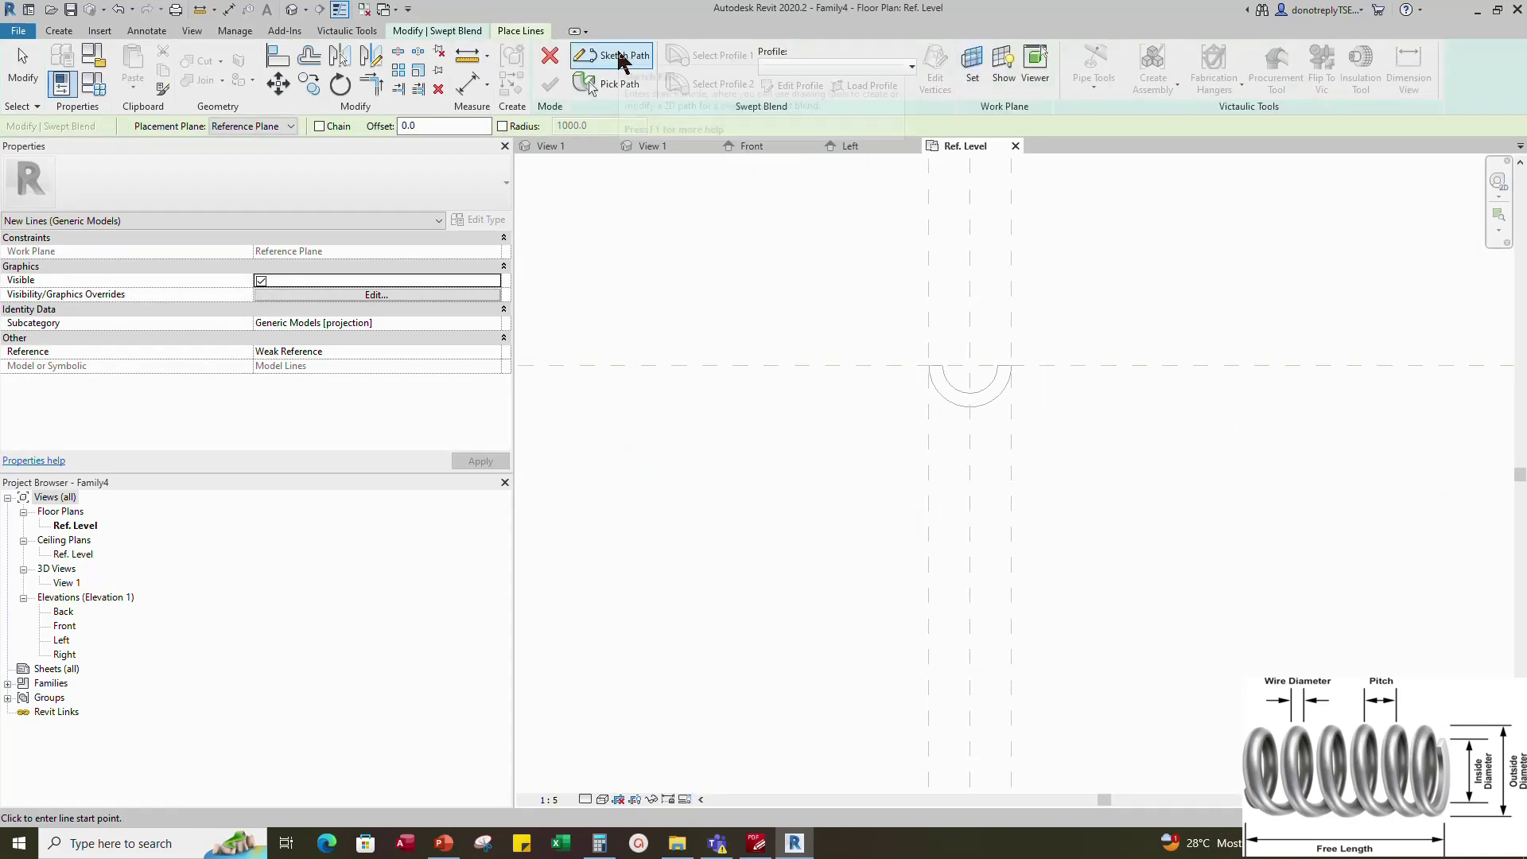
{"action": "left_click", "coordinate": [617, 58]}
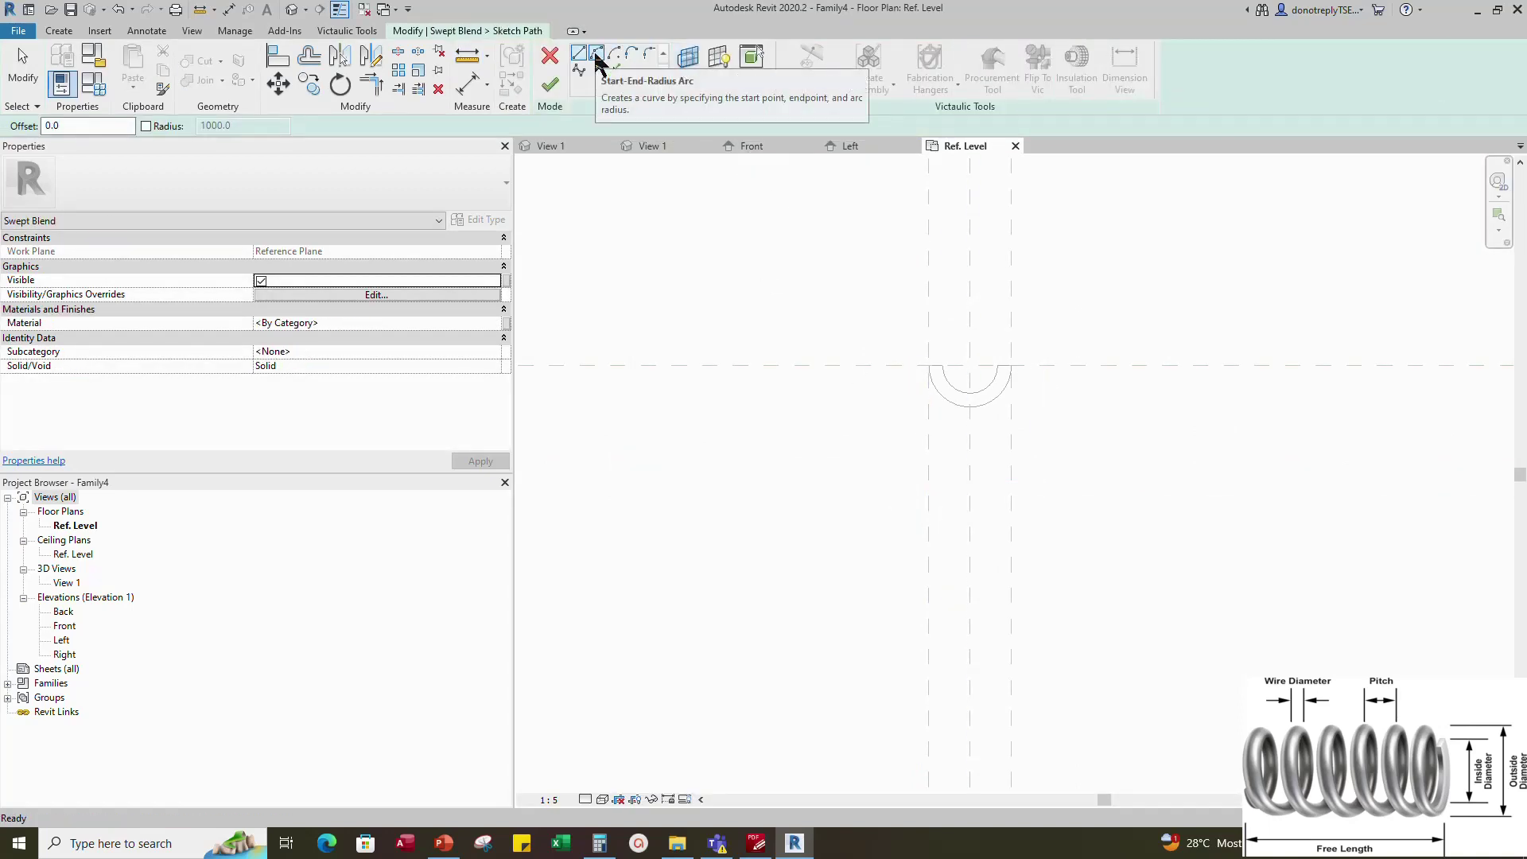
{"action": "left_click", "coordinate": [818, 376]}
{"action": "left_click", "coordinate": [961, 376]}
{"action": "left_click", "coordinate": [948, 342]}
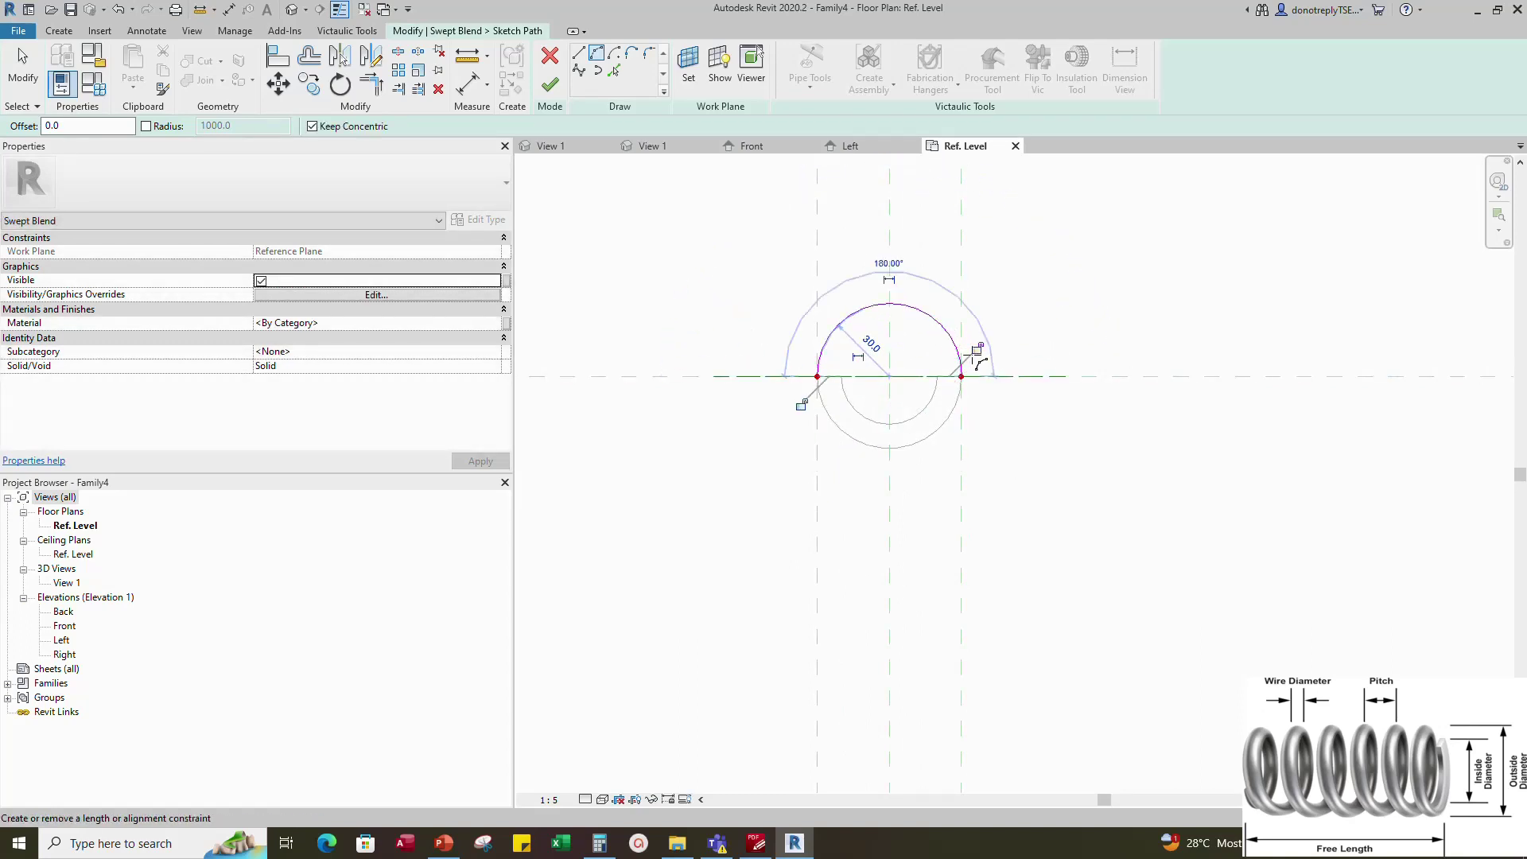
{"action": "key", "text": "Escape"}
{"action": "key", "text": "Escape"}
Make the second path arc's radius dimension permanent, label it with Outer Radius, and finish the path
{"action": "left_click", "coordinate": [844, 319]}
{"action": "left_click", "coordinate": [857, 357]}
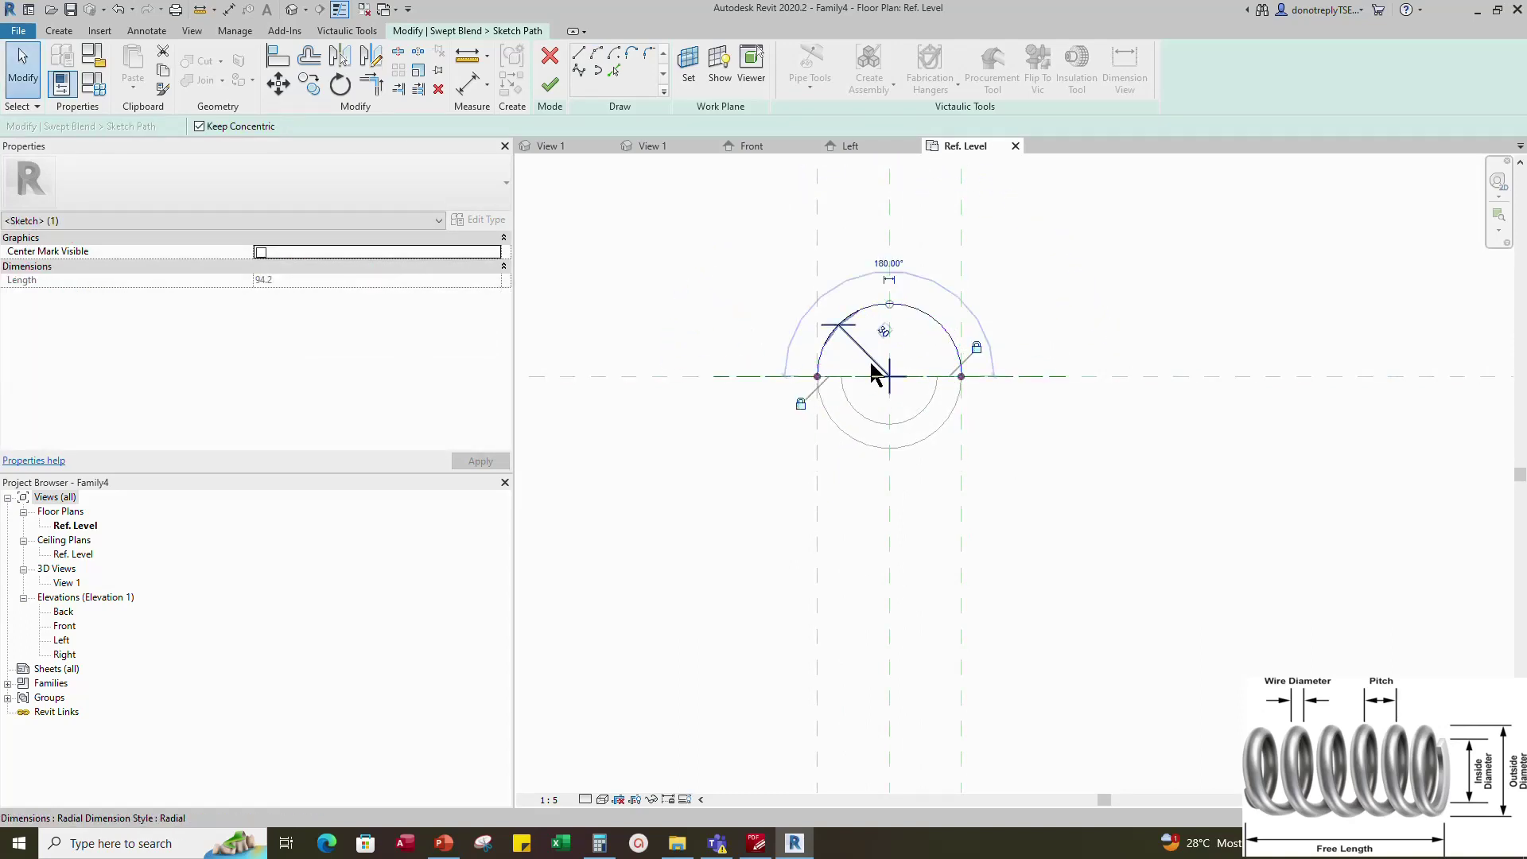
{"action": "left_click", "coordinate": [873, 362]}
{"action": "left_click", "coordinate": [496, 309]}
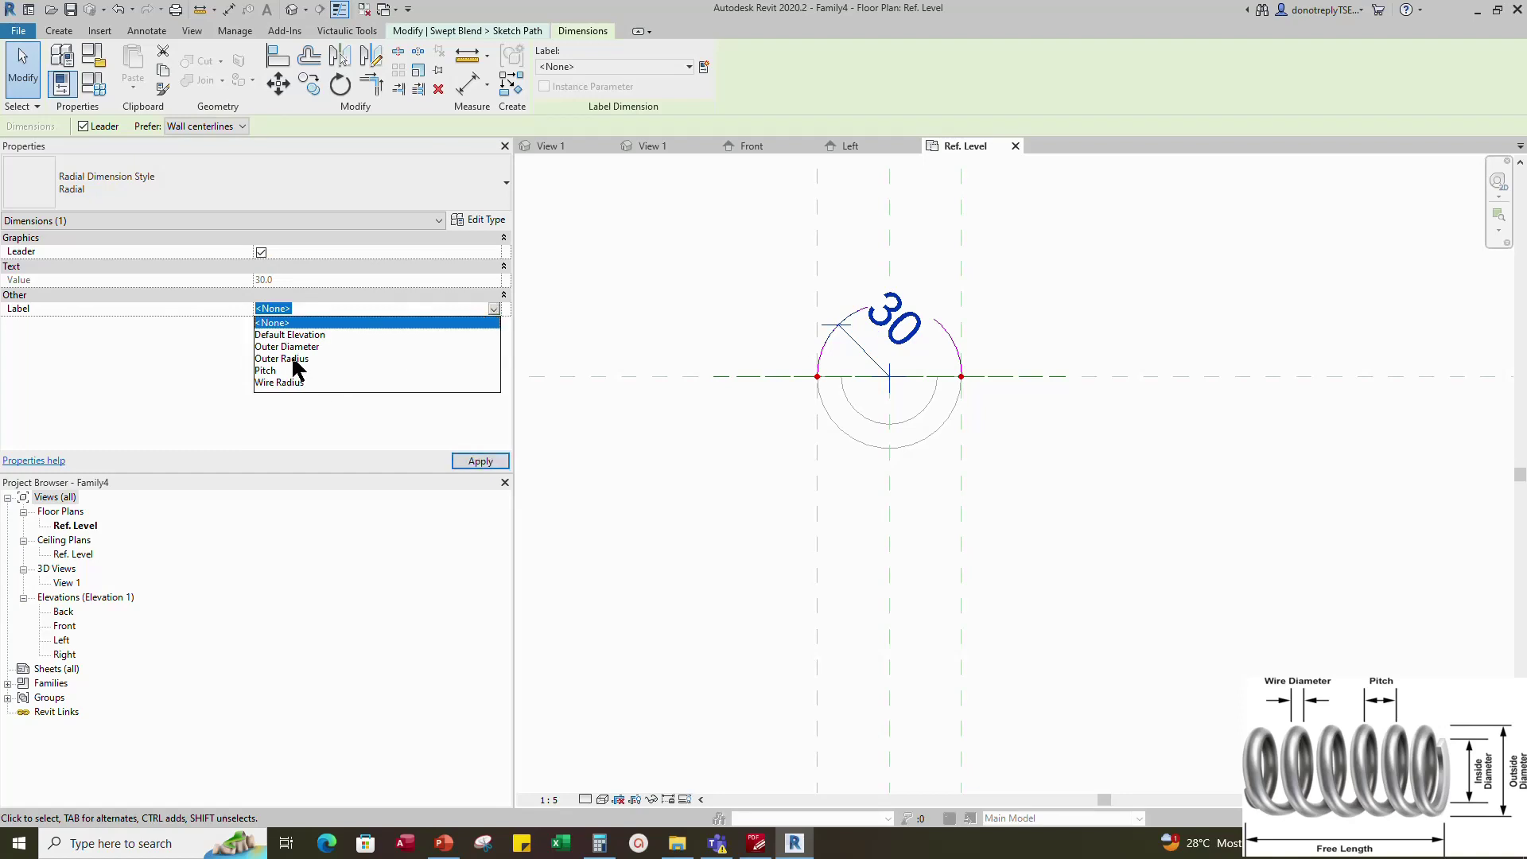
{"action": "left_click", "coordinate": [296, 360]}
{"action": "left_click", "coordinate": [461, 461]}
{"action": "left_click", "coordinate": [1193, 465]}
{"action": "scroll", "coordinate": [1193, 465], "scroll_direction": "down", "scroll_amount": 2}
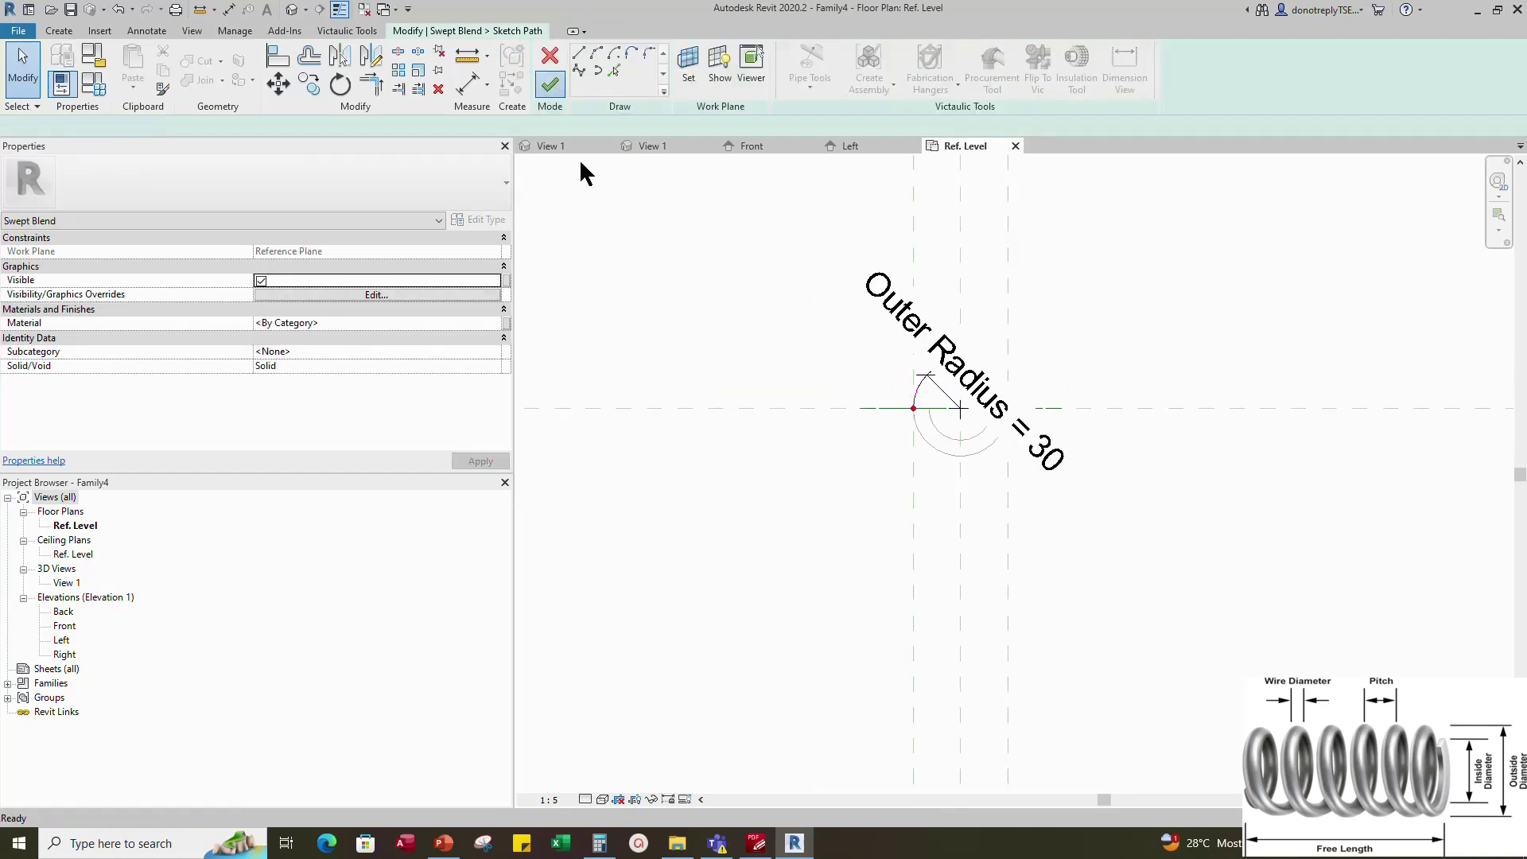
{"action": "left_click", "coordinate": [549, 84]}
Edit Profile 1 in the Front elevation and draw an ellipse with 5 mm radii where the uppermost horizontal plane crosses the outer plane above the path's start
{"action": "left_click", "coordinate": [796, 86]}
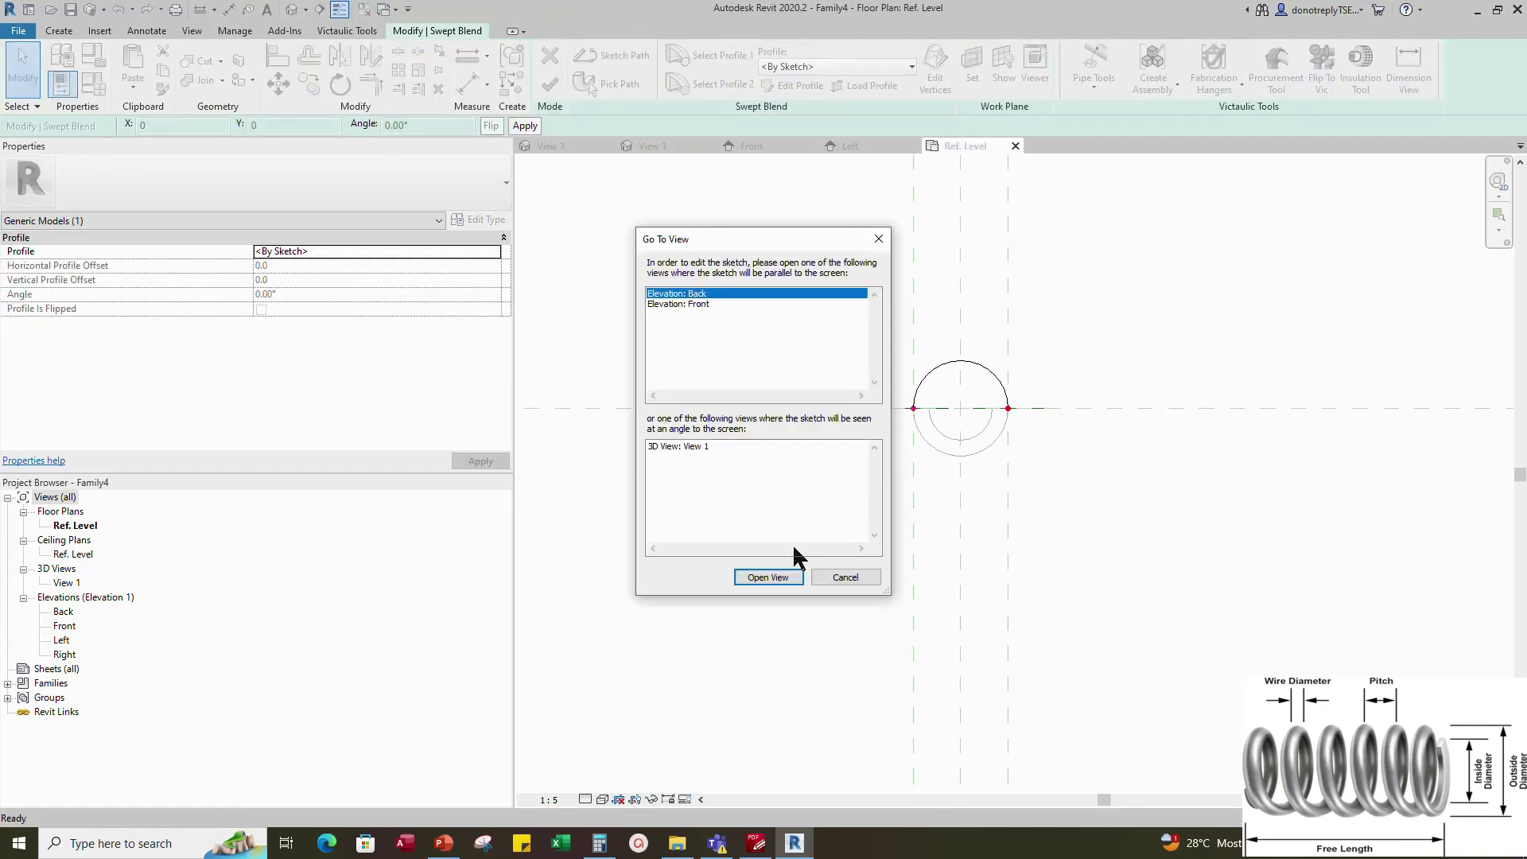
{"action": "left_click", "coordinate": [695, 305]}
{"action": "left_click", "coordinate": [767, 577]}
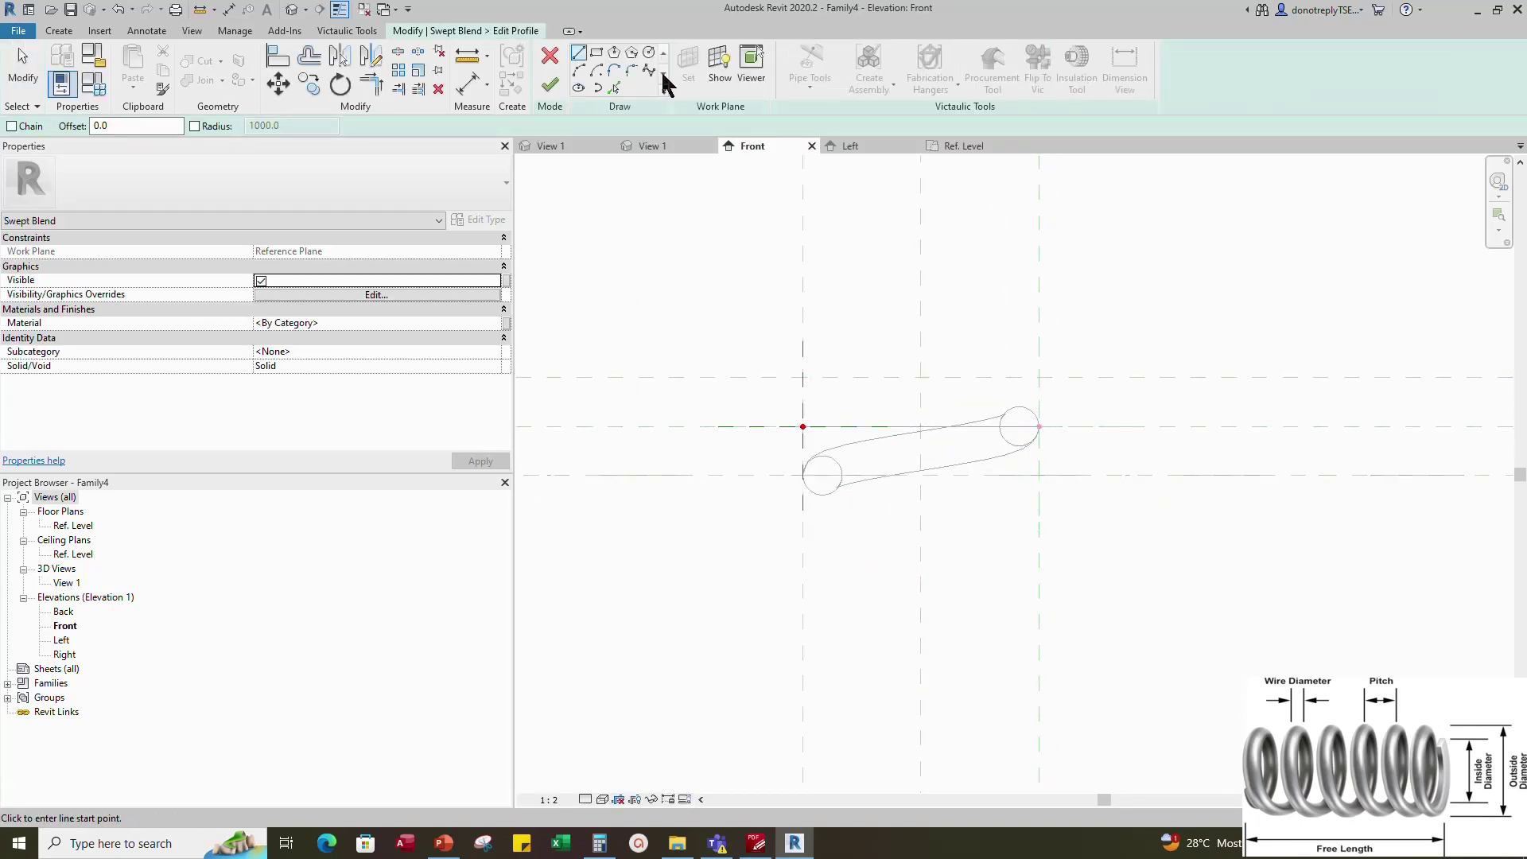
{"action": "left_click", "coordinate": [578, 88]}
{"action": "left_click", "coordinate": [802, 377]}
{"action": "scroll", "coordinate": [819, 372], "scroll_direction": "up", "scroll_amount": 2}
{"action": "left_click", "coordinate": [820, 374]}
{"action": "left_click", "coordinate": [817, 405]}
{"action": "key", "text": "Escape"}
Move the Profile 1 ellipse inward by its radius so its outer edge touches the outer vertical reference plane
{"action": "mouse_move", "coordinate": [712, 307]}
{"action": "left_mouse_down"}
{"action": "mouse_move", "coordinate": [851, 400]}
{"action": "mouse_move", "coordinate": [860, 425]}
{"action": "left_mouse_up"}
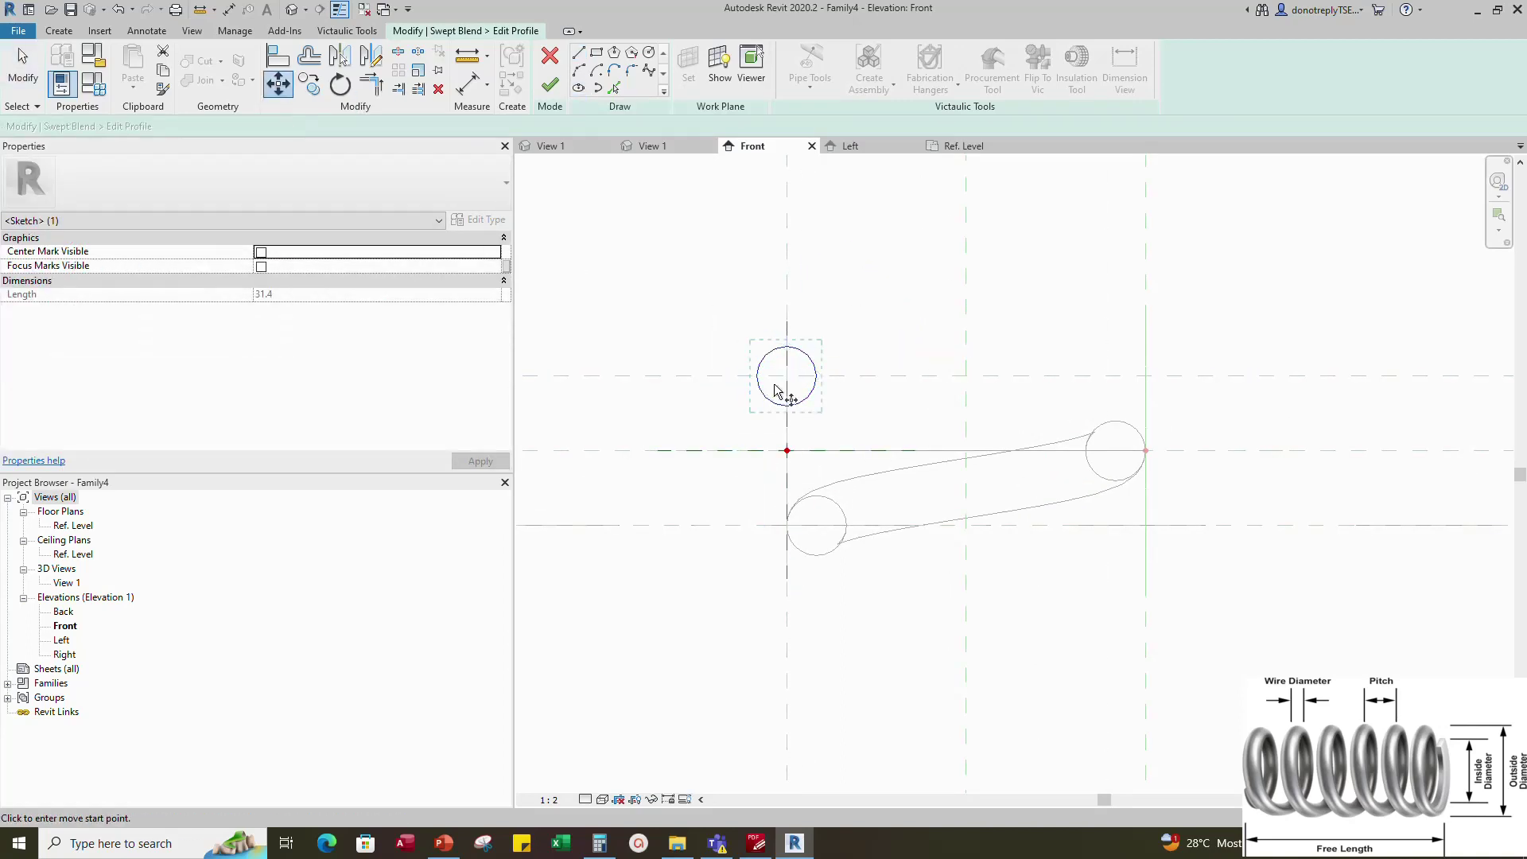
{"action": "left_click_drag", "start_coordinate": [787, 374], "coordinate": [817, 375]}
{"action": "scroll", "coordinate": [816, 367], "scroll_direction": "up", "scroll_amount": 2}
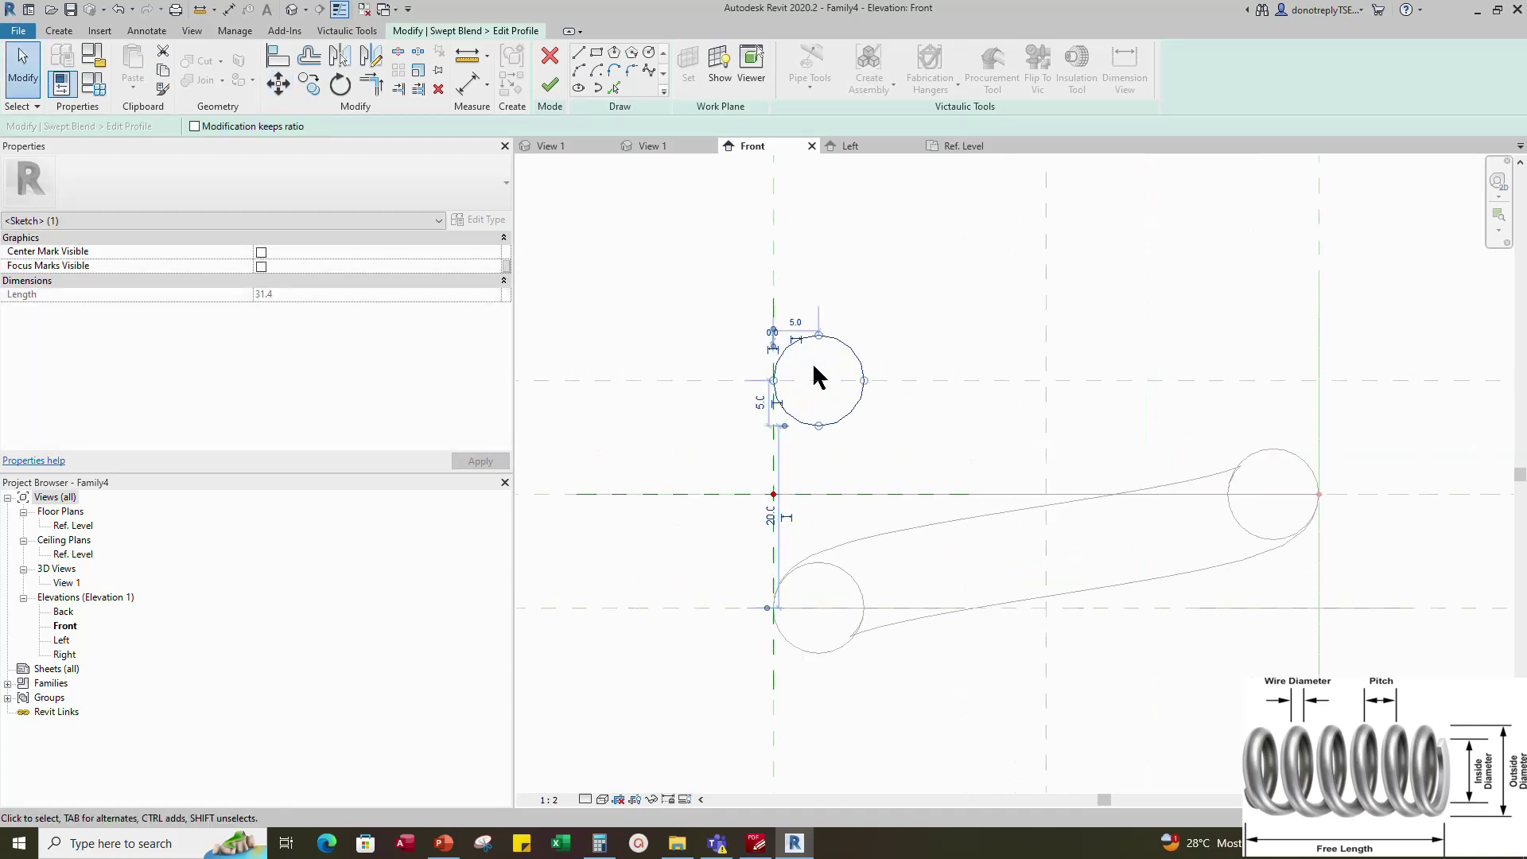
Make the Profile 1 ellipse's horizontal and vertical radius dimensions permanent and label both with Wire Radius
{"action": "left_click", "coordinate": [795, 340]}
{"action": "left_click", "coordinate": [777, 404]}
{"action": "left_click", "coordinate": [910, 320]}
{"action": "left_click", "coordinate": [797, 258]}
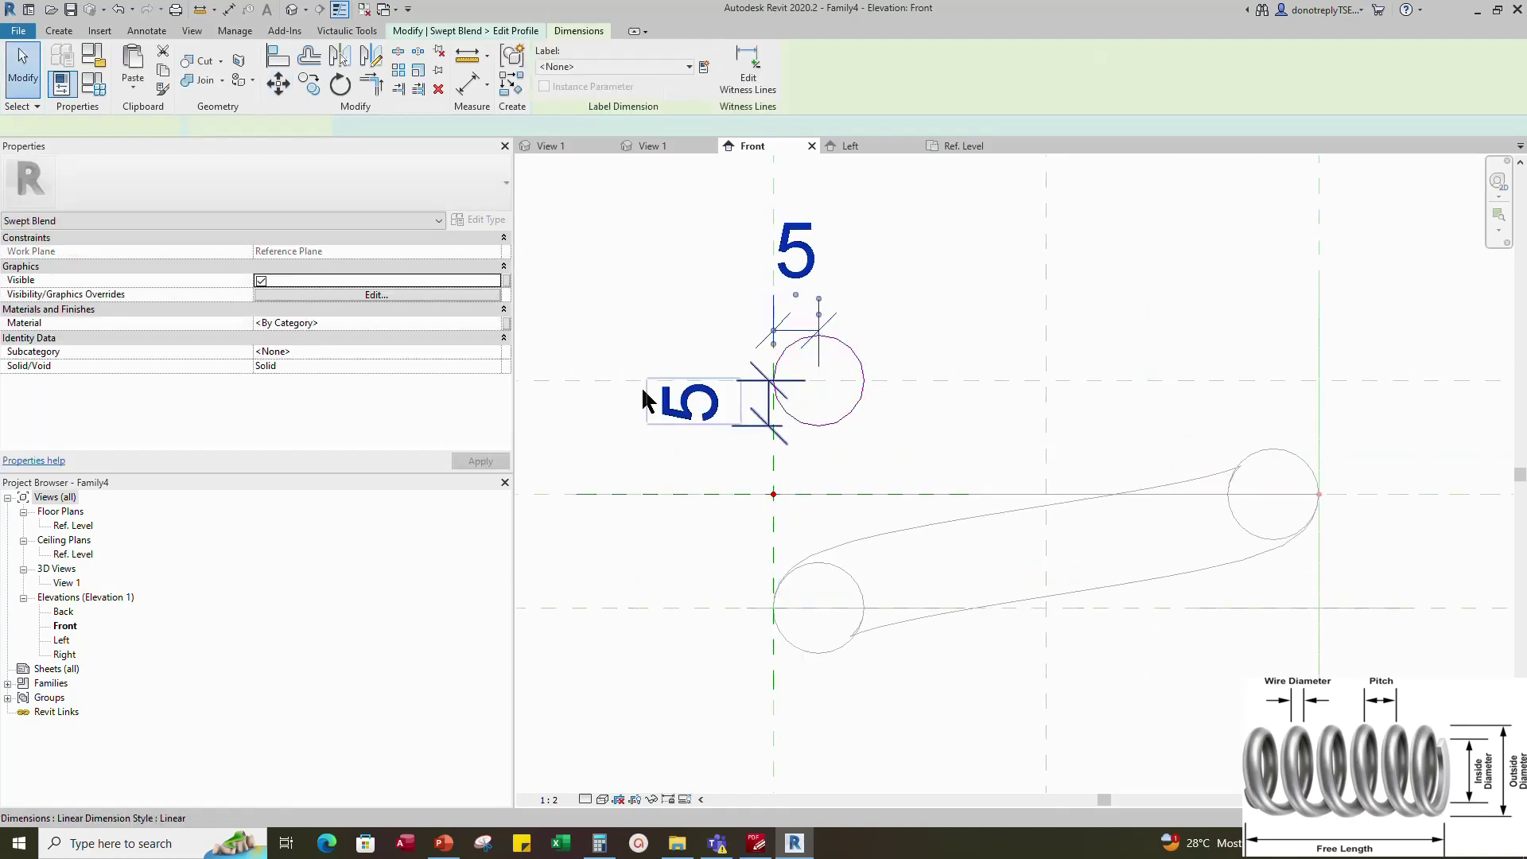
{"action": "left_click", "coordinate": [495, 324]}
{"action": "left_click", "coordinate": [307, 396]}
{"action": "left_click", "coordinate": [690, 401]}
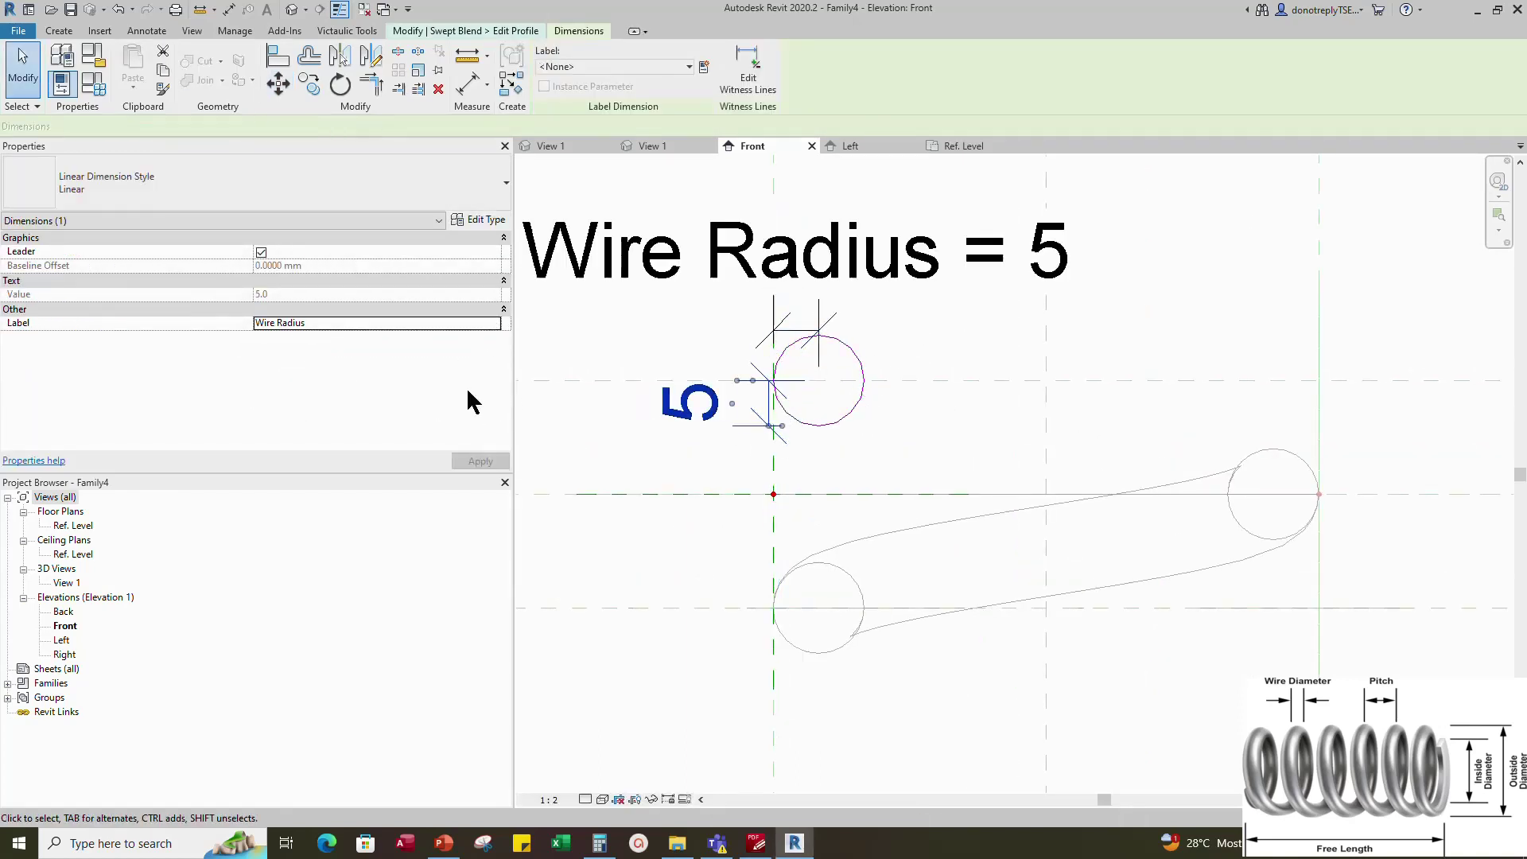
{"action": "left_click", "coordinate": [494, 322]}
{"action": "left_click", "coordinate": [307, 397]}
{"action": "left_click", "coordinate": [469, 462]}
{"action": "left_click", "coordinate": [955, 430]}
{"action": "scroll", "coordinate": [890, 423], "scroll_direction": "down", "scroll_amount": 3}
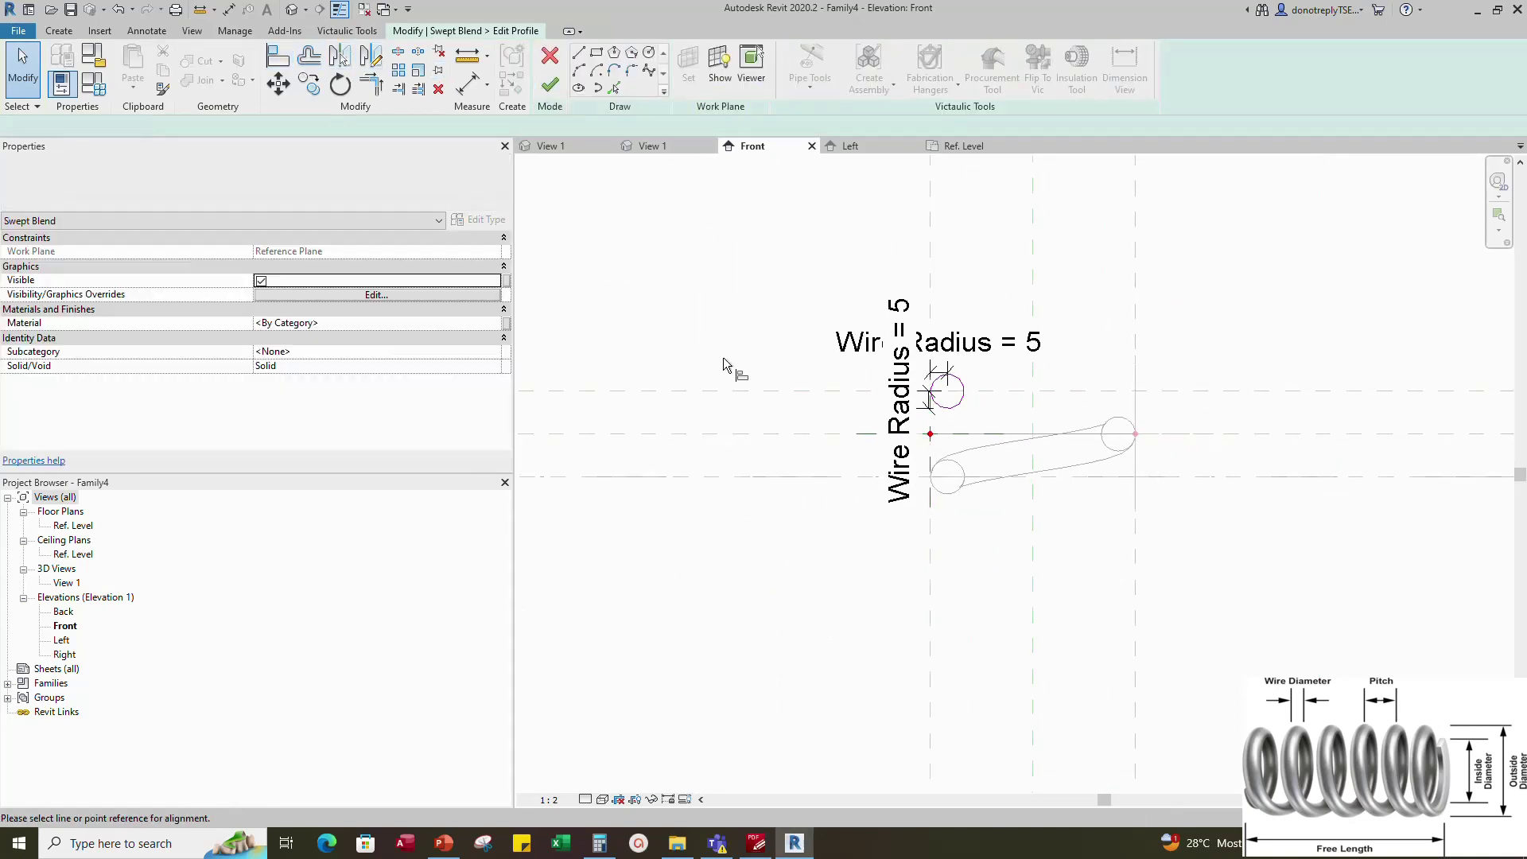
Align the Profile 1 ellipse with the uppermost horizontal and outer vertical reference planes, and finish the profile
{"action": "key", "text": "a"}
{"action": "key", "text": "l"}
{"action": "scroll", "coordinate": [934, 397], "scroll_direction": "up", "scroll_amount": 2}
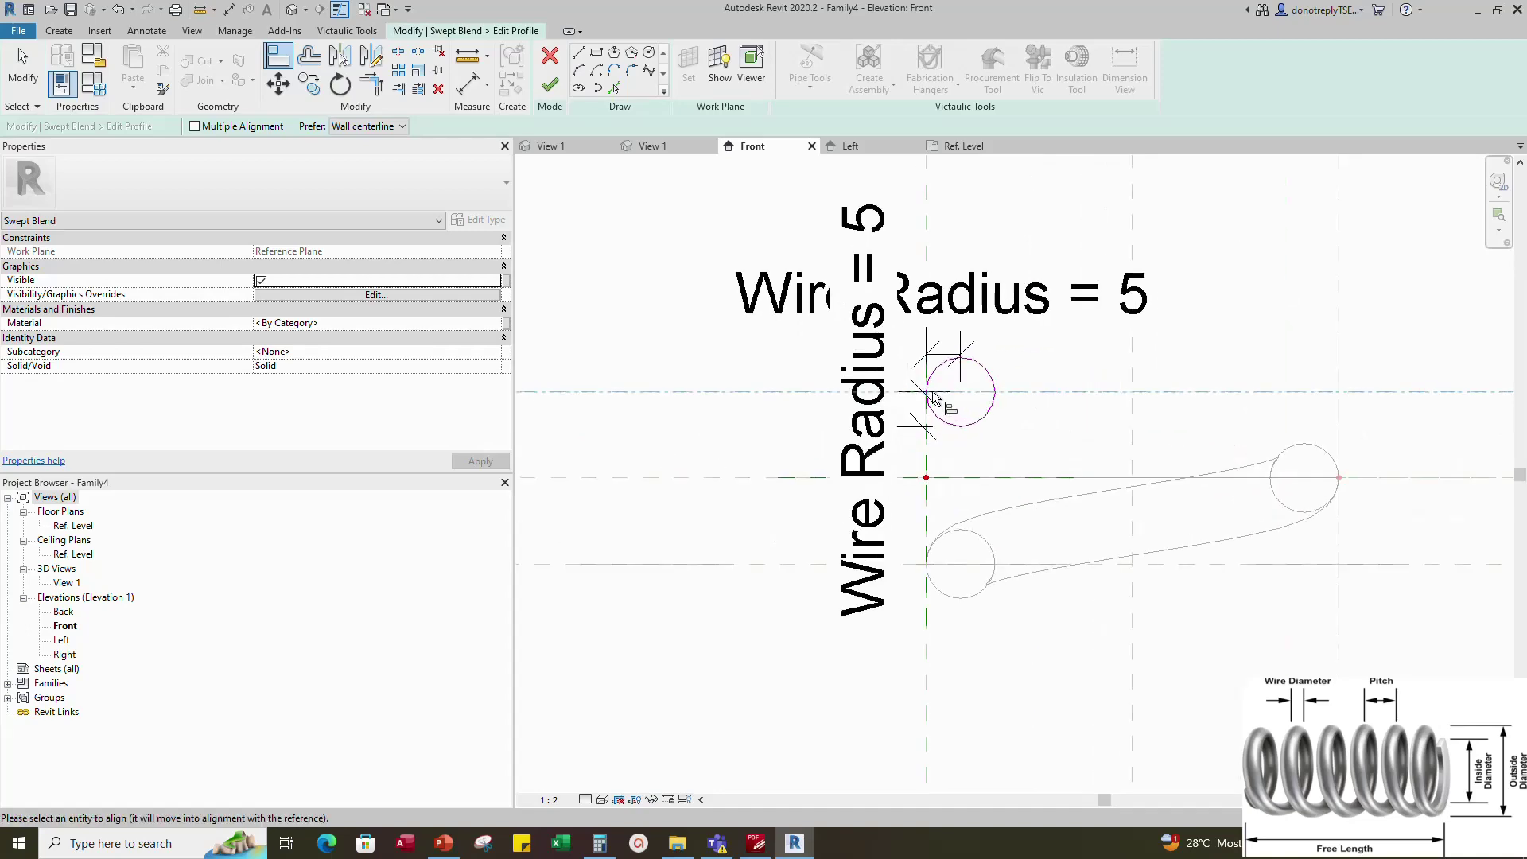
{"action": "scroll", "coordinate": [963, 378], "scroll_direction": "down", "scroll_amount": 2}
{"action": "scroll", "coordinate": [961, 420], "scroll_direction": "up", "scroll_amount": 3}
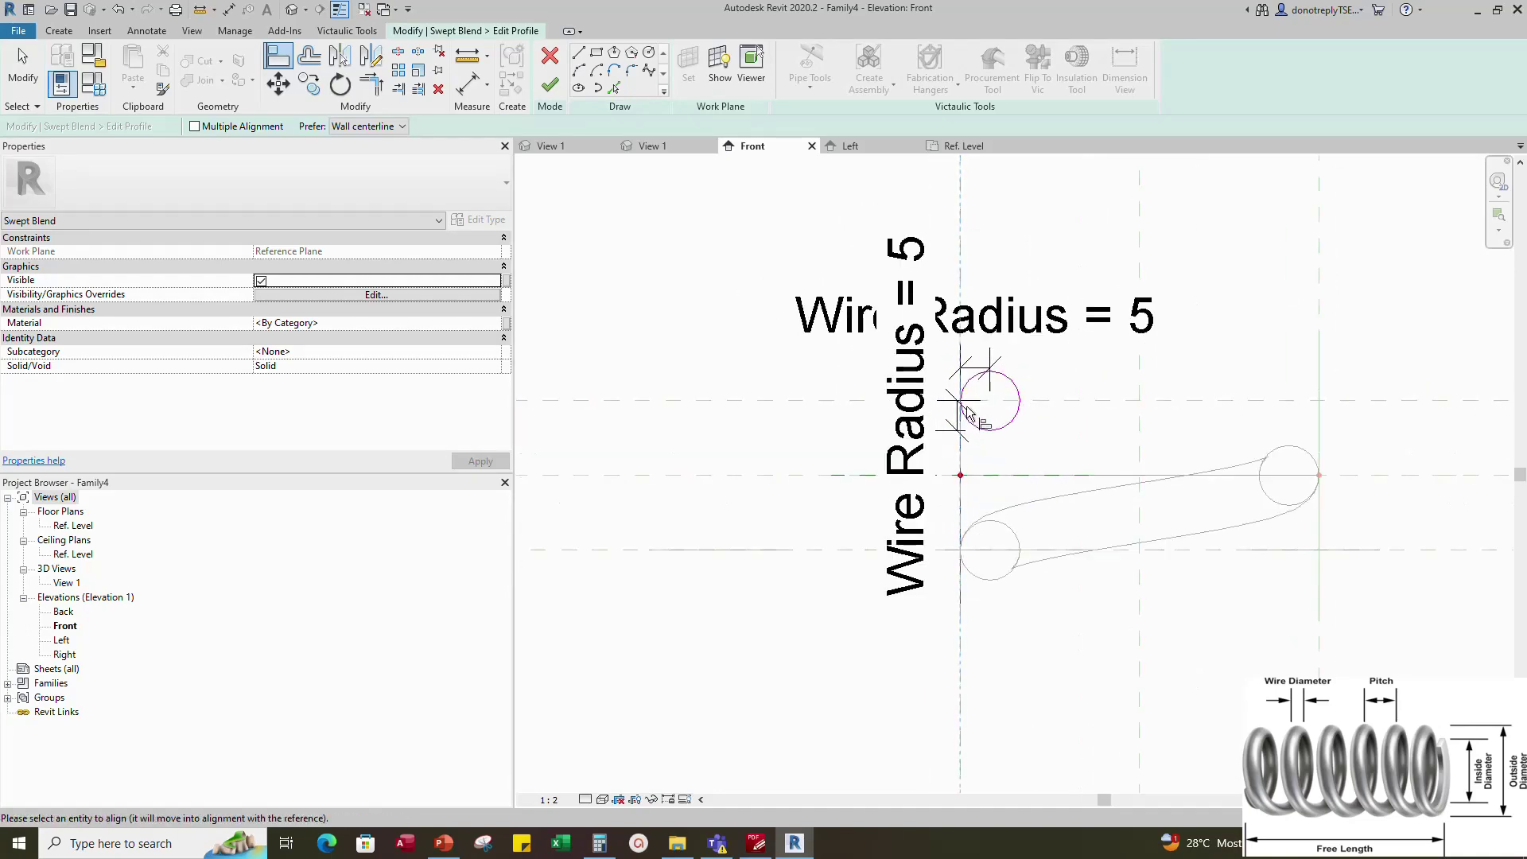
{"action": "scroll", "coordinate": [951, 439], "scroll_direction": "down", "scroll_amount": 3}
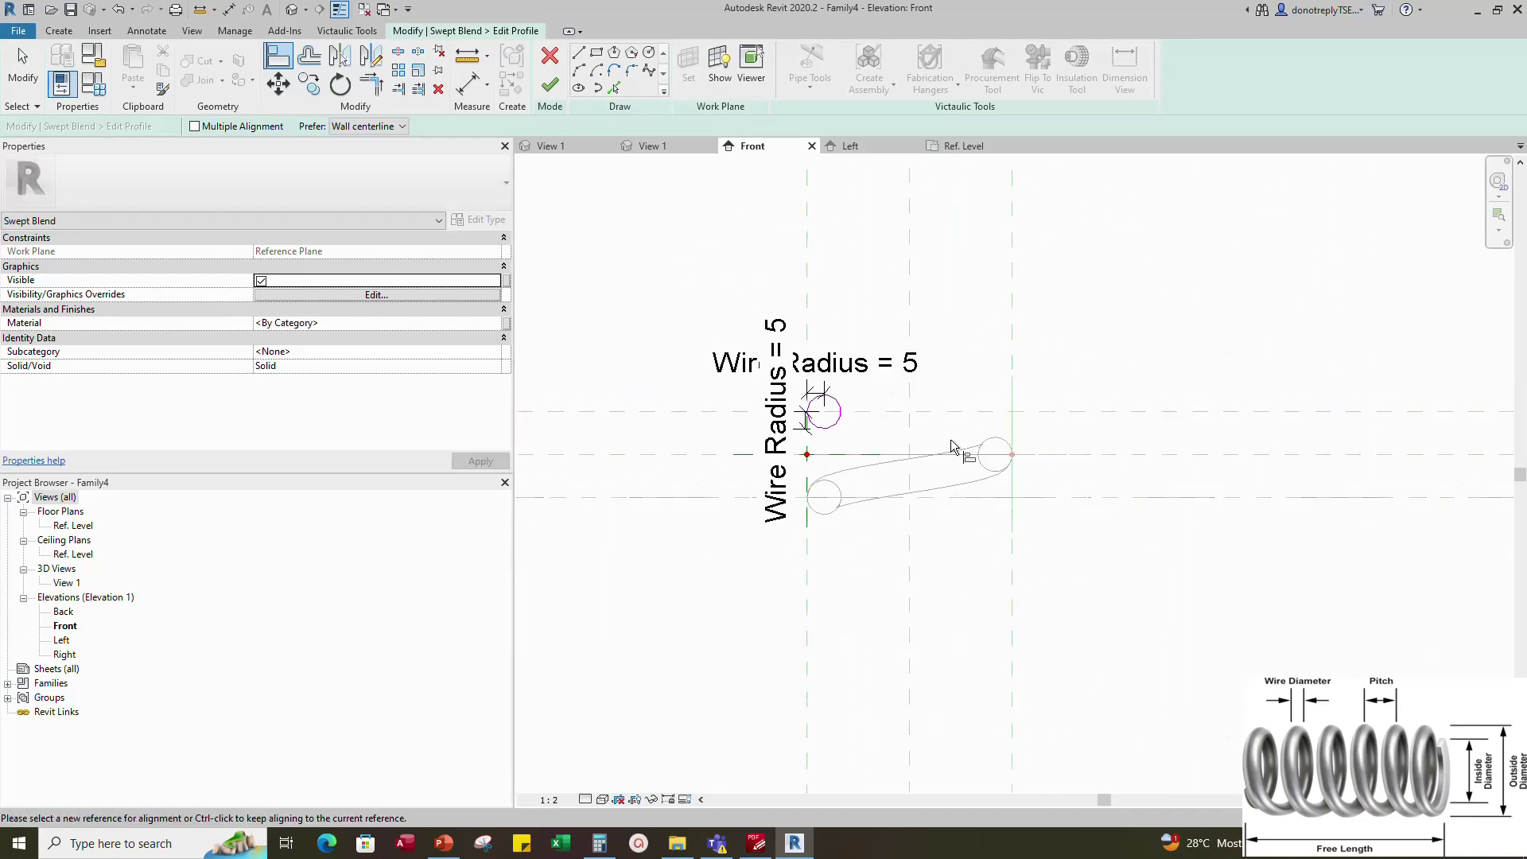
{"action": "left_click", "coordinate": [550, 85]}
Edit Profile 2 of the second swept blend and draw a circle of 5 mm radius centred on the path's end point
{"action": "left_click", "coordinate": [798, 86]}
{"action": "scroll", "coordinate": [1094, 470], "scroll_direction": "up", "scroll_amount": 2}
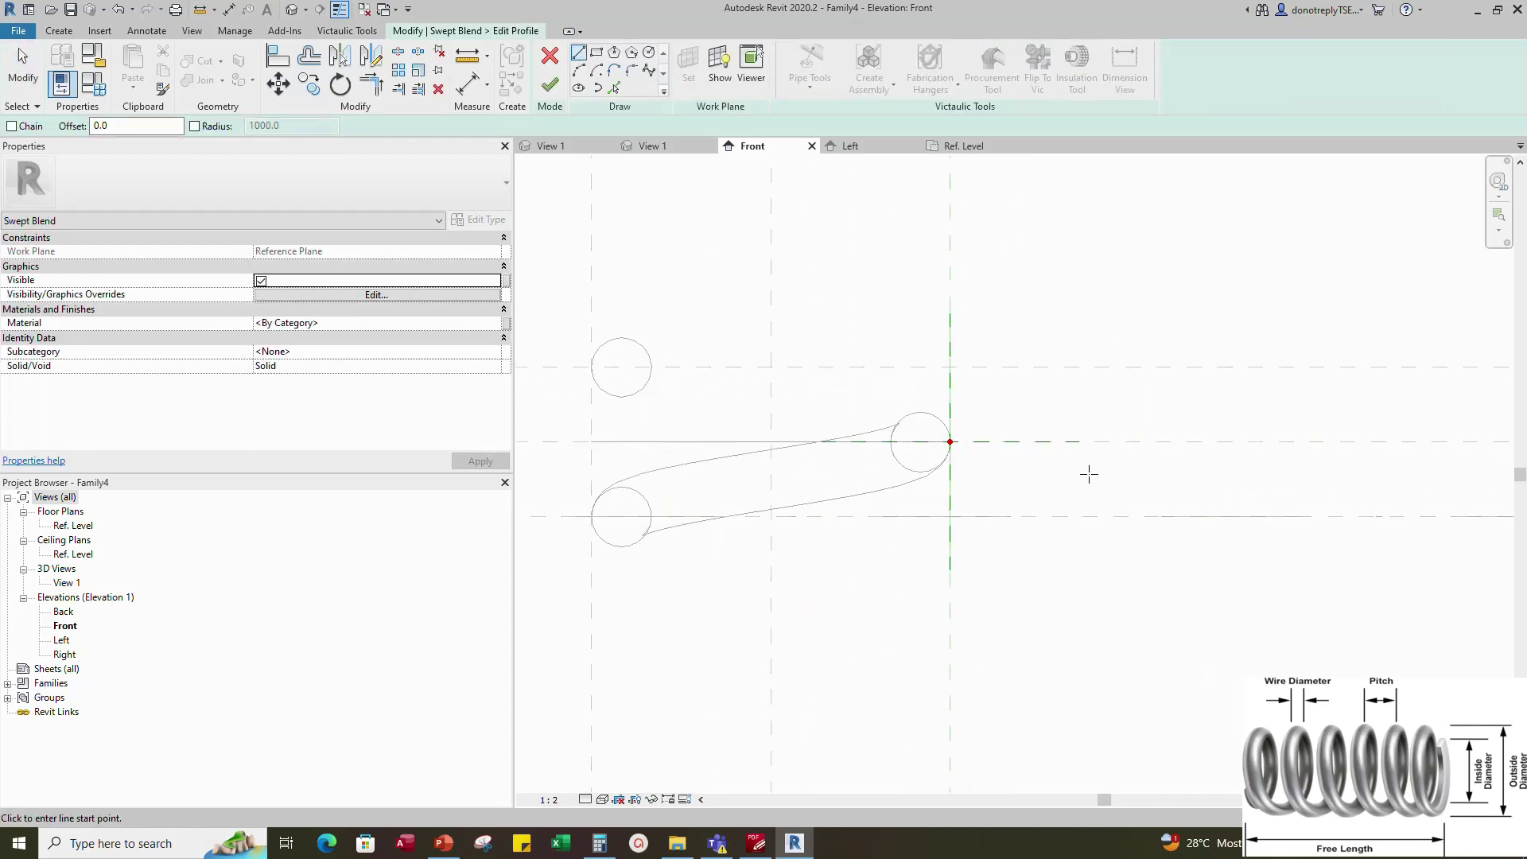
{"action": "left_click", "coordinate": [649, 52]}
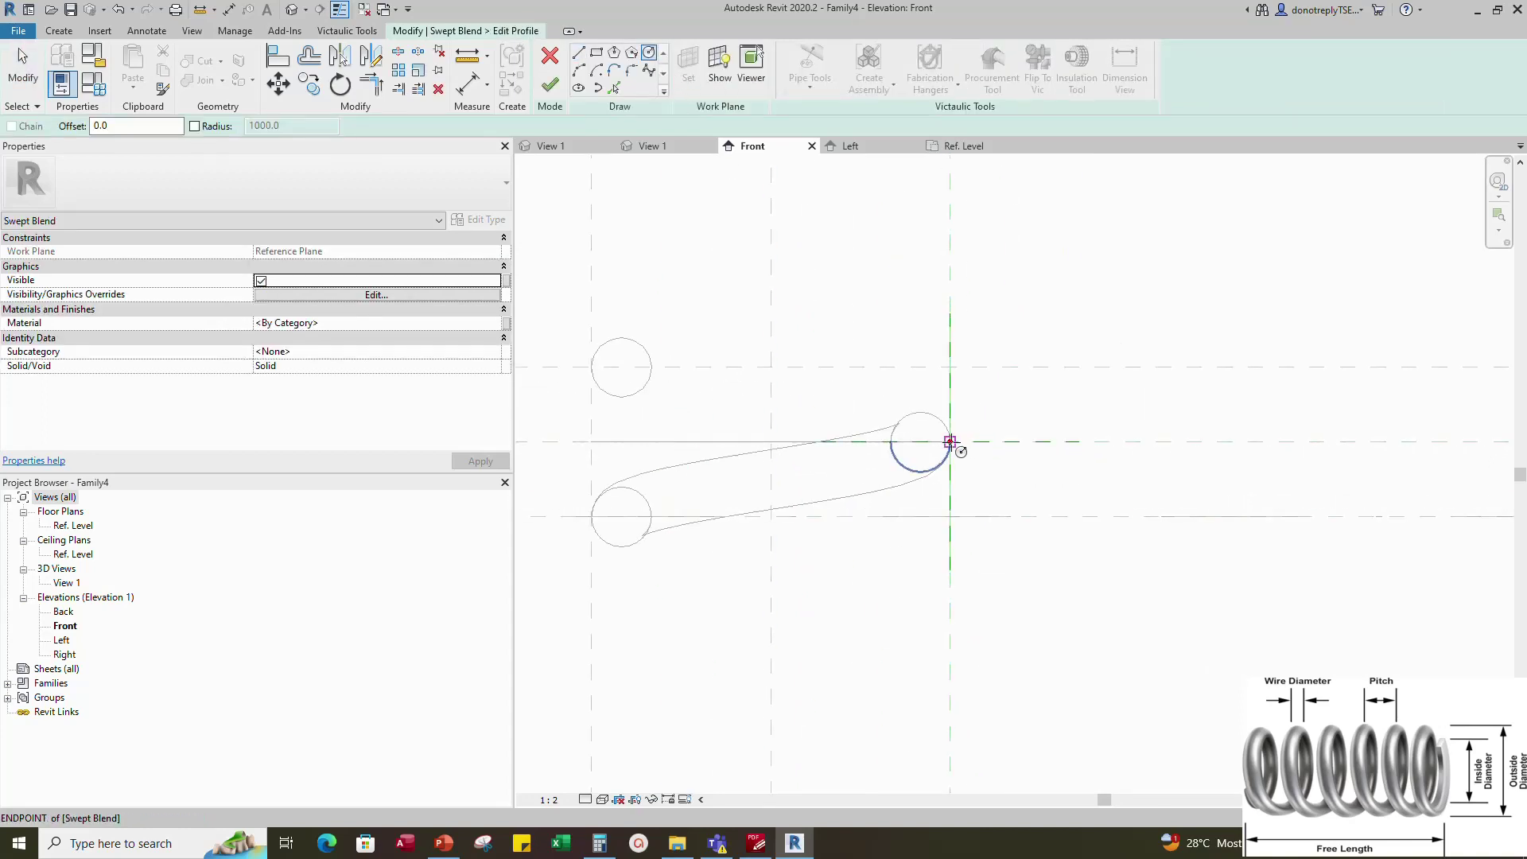
{"action": "left_click", "coordinate": [950, 441]}
{"action": "scroll", "coordinate": [954, 442], "scroll_direction": "up", "scroll_amount": 2}
{"action": "left_click", "coordinate": [984, 451]}
{"action": "key", "text": "Escape"}
Move the Profile 2 circle inward by its radius so its outer edge touches the path's end point
{"action": "left_click", "coordinate": [282, 92]}
{"action": "left_click", "coordinate": [986, 441]}
{"action": "left_click", "coordinate": [940, 441]}
{"action": "left_click", "coordinate": [1025, 463]}
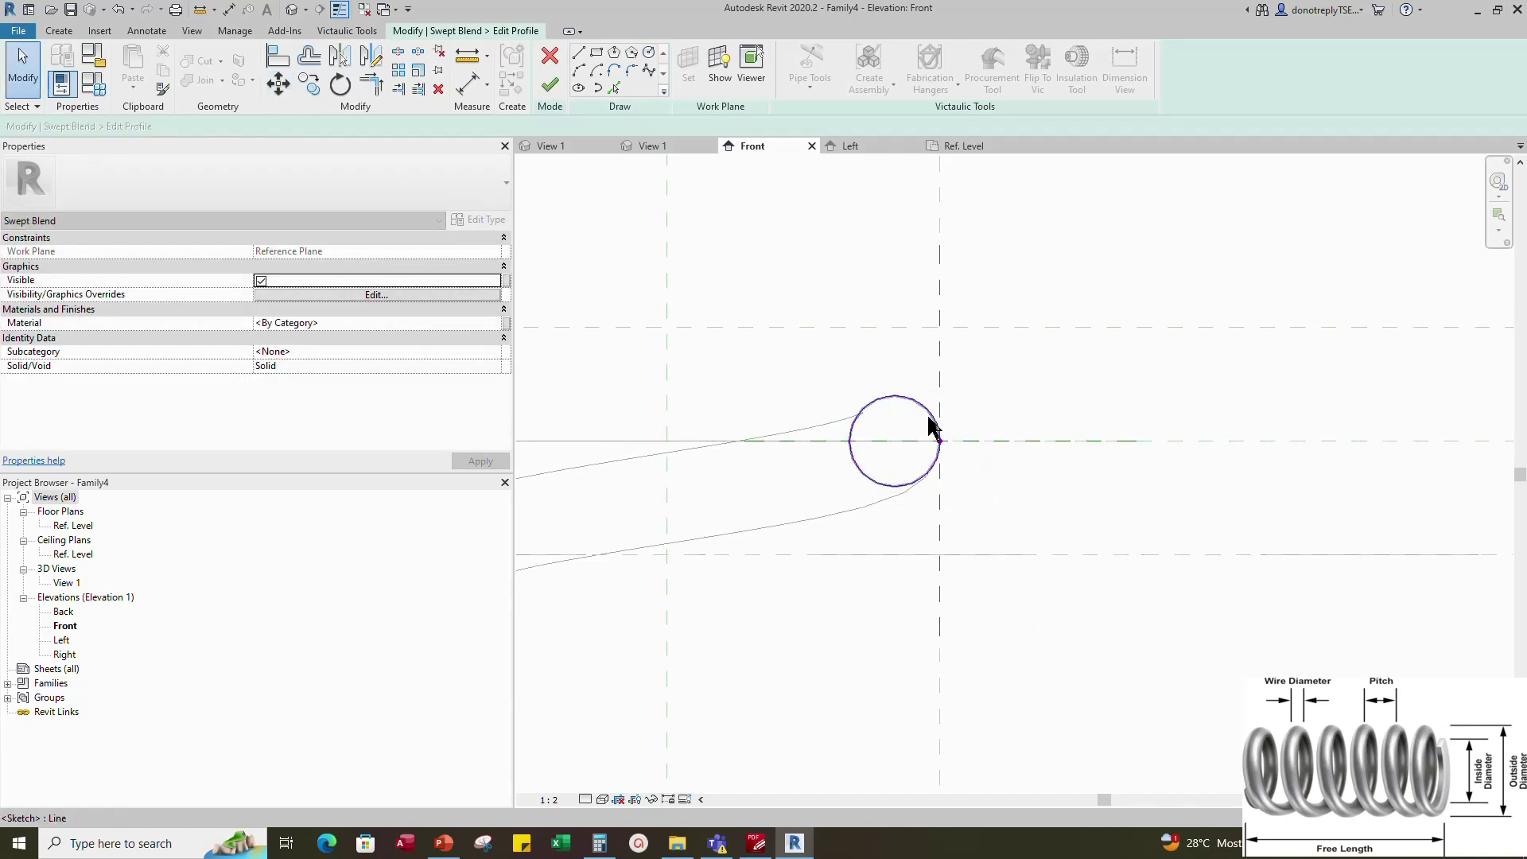
Make the Profile 2 circle's radius dimension permanent, label it with Wire Radius, and finish the second swept blend
{"action": "left_click", "coordinate": [930, 416]}
{"action": "left_click", "coordinate": [913, 428]}
{"action": "scroll", "coordinate": [958, 450], "scroll_direction": "down", "scroll_amount": 1}
{"action": "left_click", "coordinate": [916, 435]}
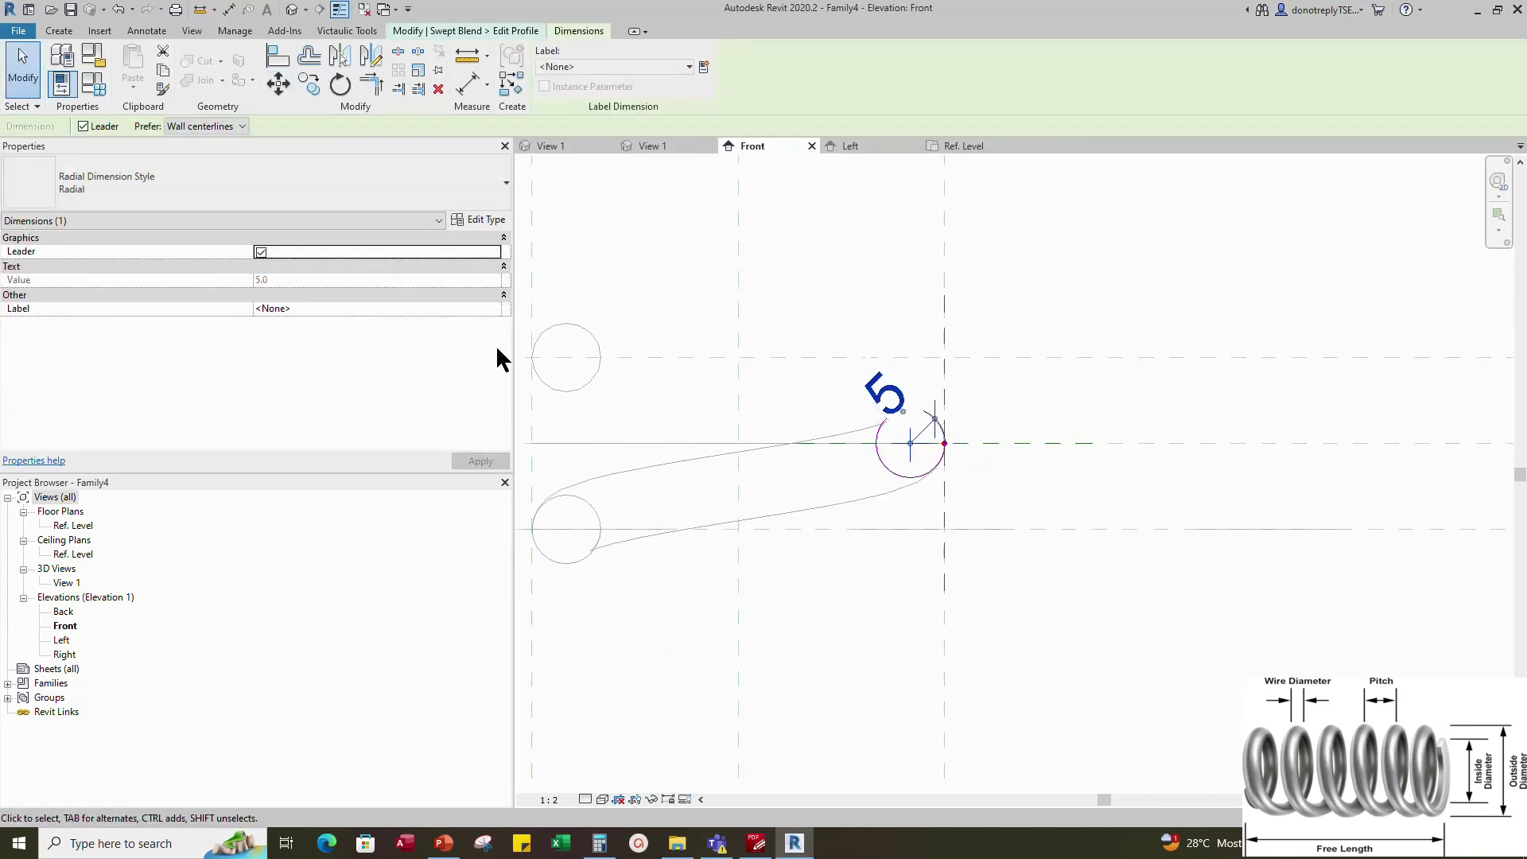
{"action": "left_click", "coordinate": [494, 309]}
{"action": "left_click", "coordinate": [279, 382]}
{"action": "left_click", "coordinate": [480, 461]}
{"action": "left_click", "coordinate": [1090, 517]}
{"action": "scroll", "coordinate": [1090, 518], "scroll_direction": "down", "scroll_amount": 2}
{"action": "left_click", "coordinate": [548, 87]}
{"action": "left_click", "coordinate": [548, 87]}
Set the Front view's detail level to Fine and apply a shaded visual style
{"action": "scroll", "coordinate": [1195, 525], "scroll_direction": "down", "scroll_amount": 1}
{"action": "left_click", "coordinate": [602, 799]}
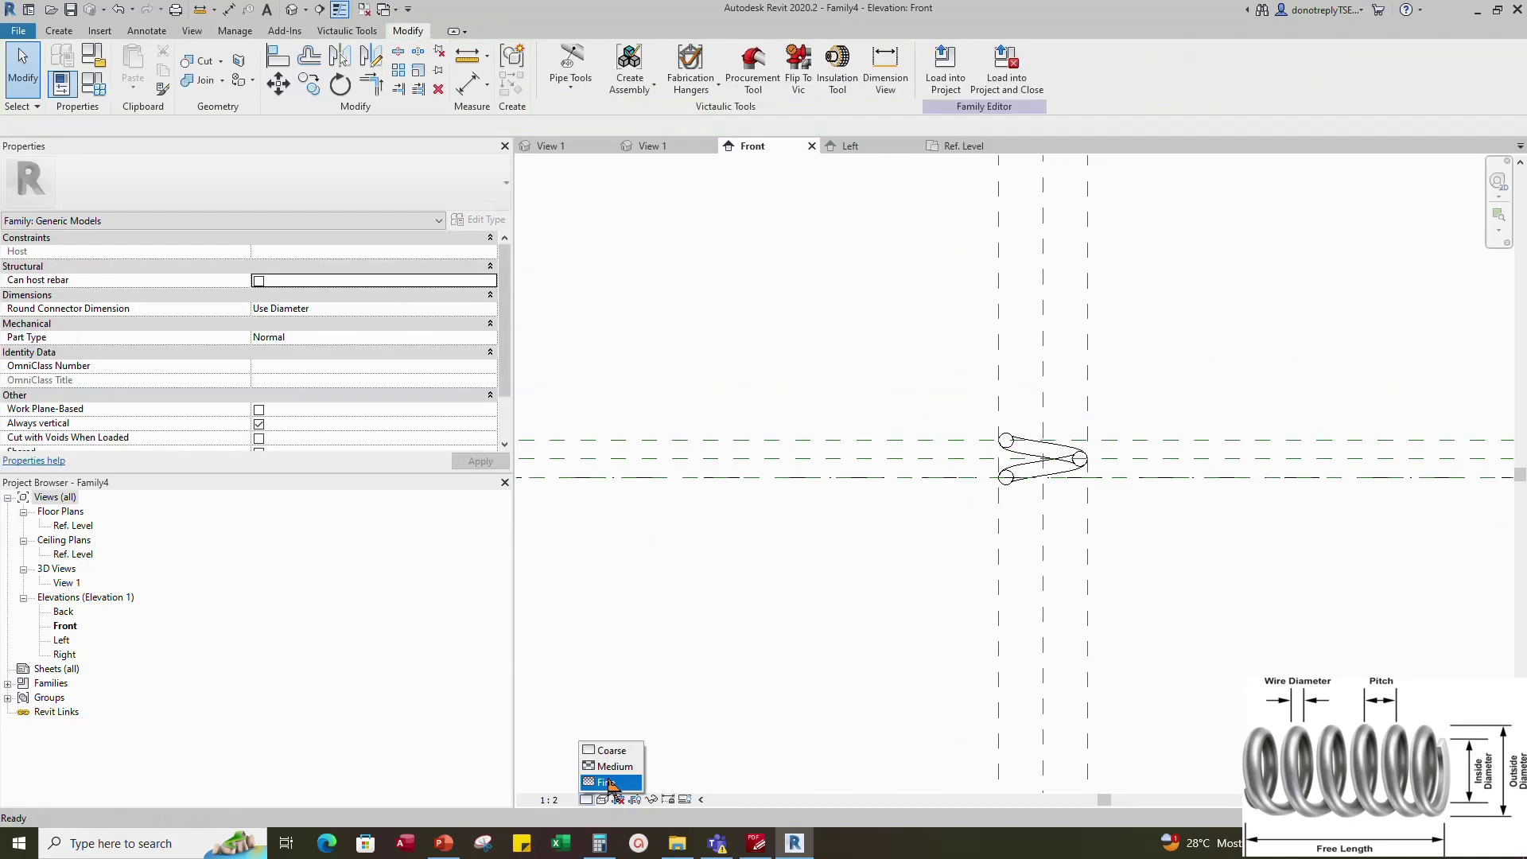
{"action": "left_click", "coordinate": [606, 784]}
{"action": "left_click", "coordinate": [603, 799]}
{"action": "scroll", "coordinate": [1196, 551], "scroll_direction": "up", "scroll_amount": 4}
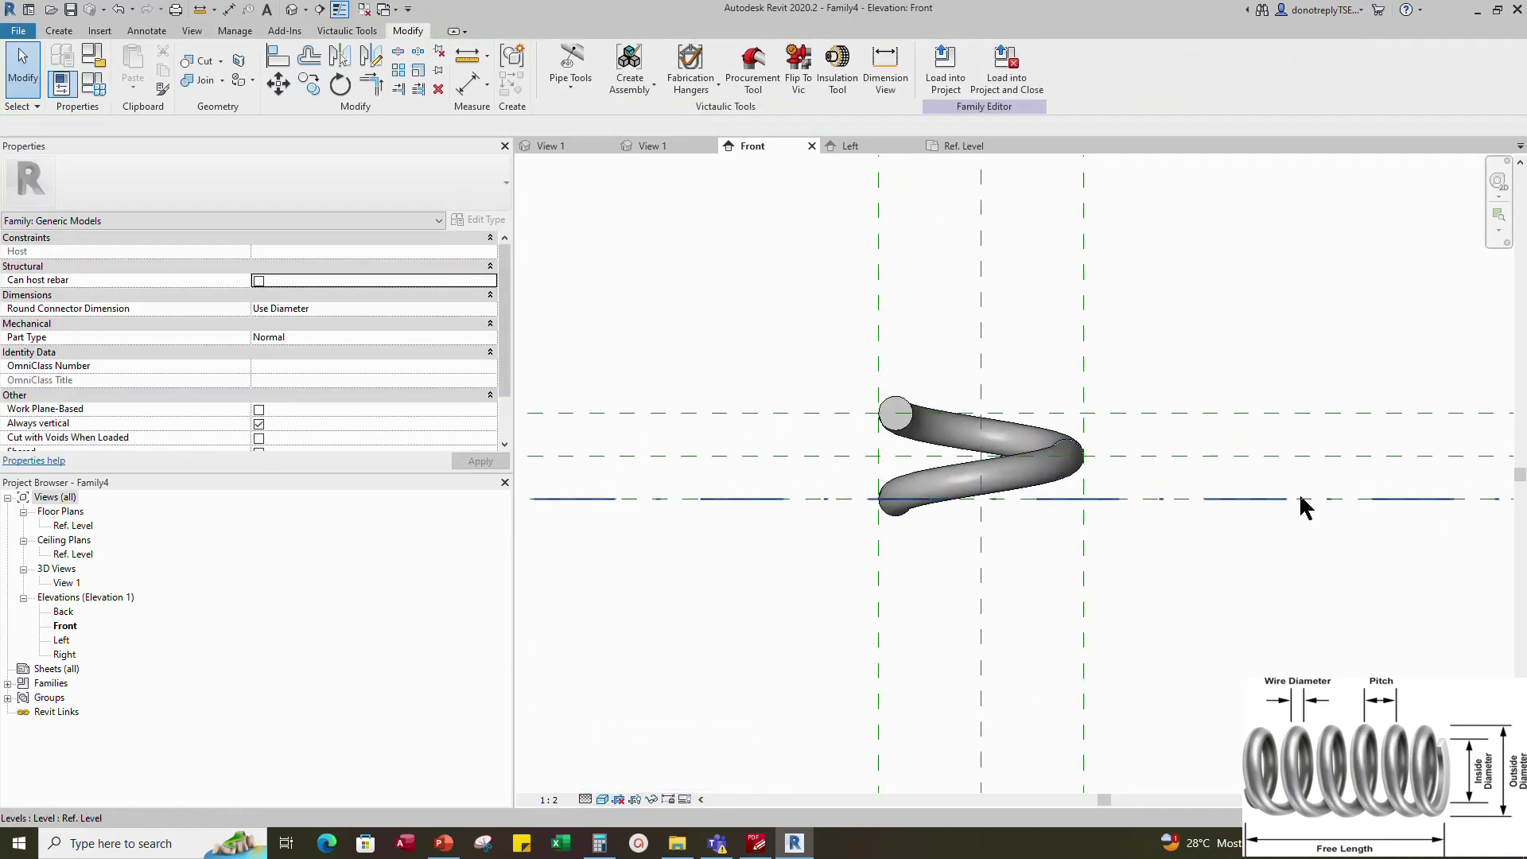
{"action": "scroll", "coordinate": [1324, 552], "scroll_direction": "down", "scroll_amount": 2}
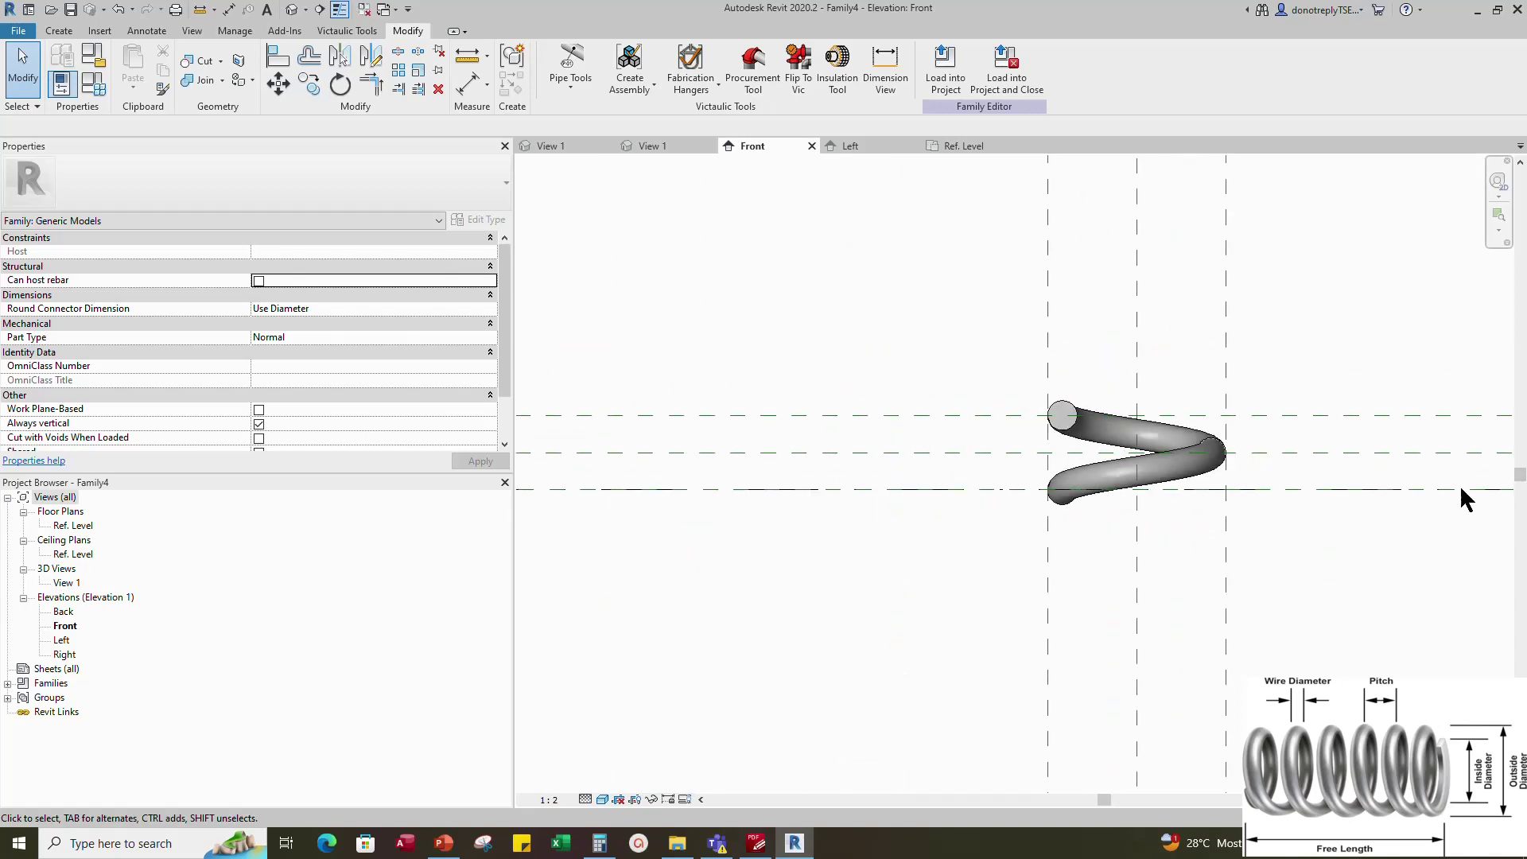
Define the Outer Radius parameter in the family types with the formula Outer Diameter / 2 and apply it
{"action": "left_click", "coordinate": [93, 82]}
{"action": "left_click", "coordinate": [461, 363]}
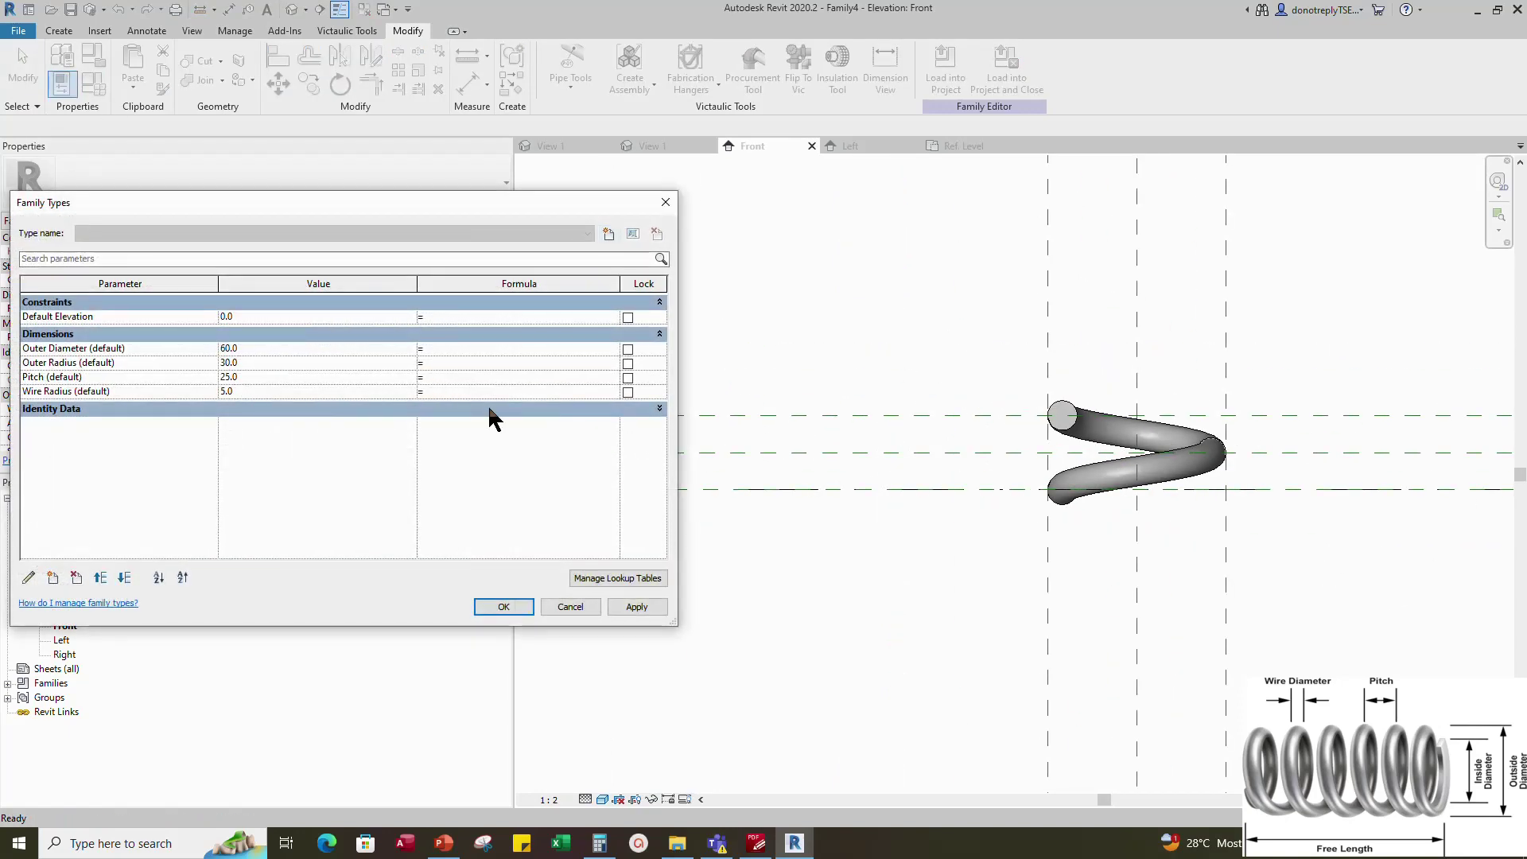
{"action": "type", "text": "Outer Diameter / 2"}
{"action": "left_click", "coordinate": [632, 609]}
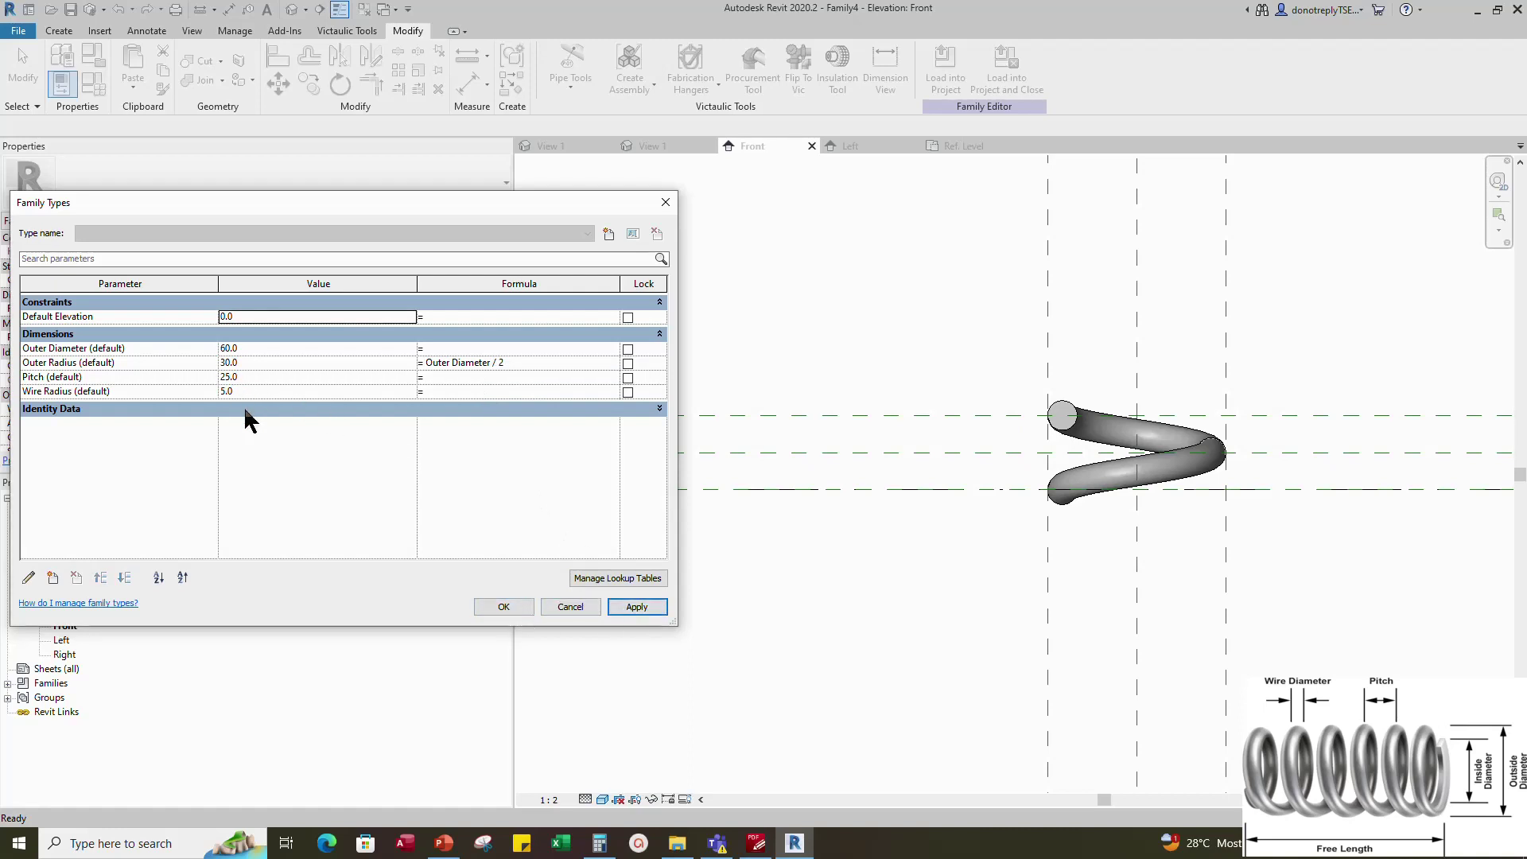
Flex the spring by applying an Outer Diameter of 50, a Wire Radius of 6 and a Pitch of 26
{"action": "left_click", "coordinate": [226, 350]}
{"action": "type", "text": "50"}
{"action": "left_click", "coordinate": [636, 607]}
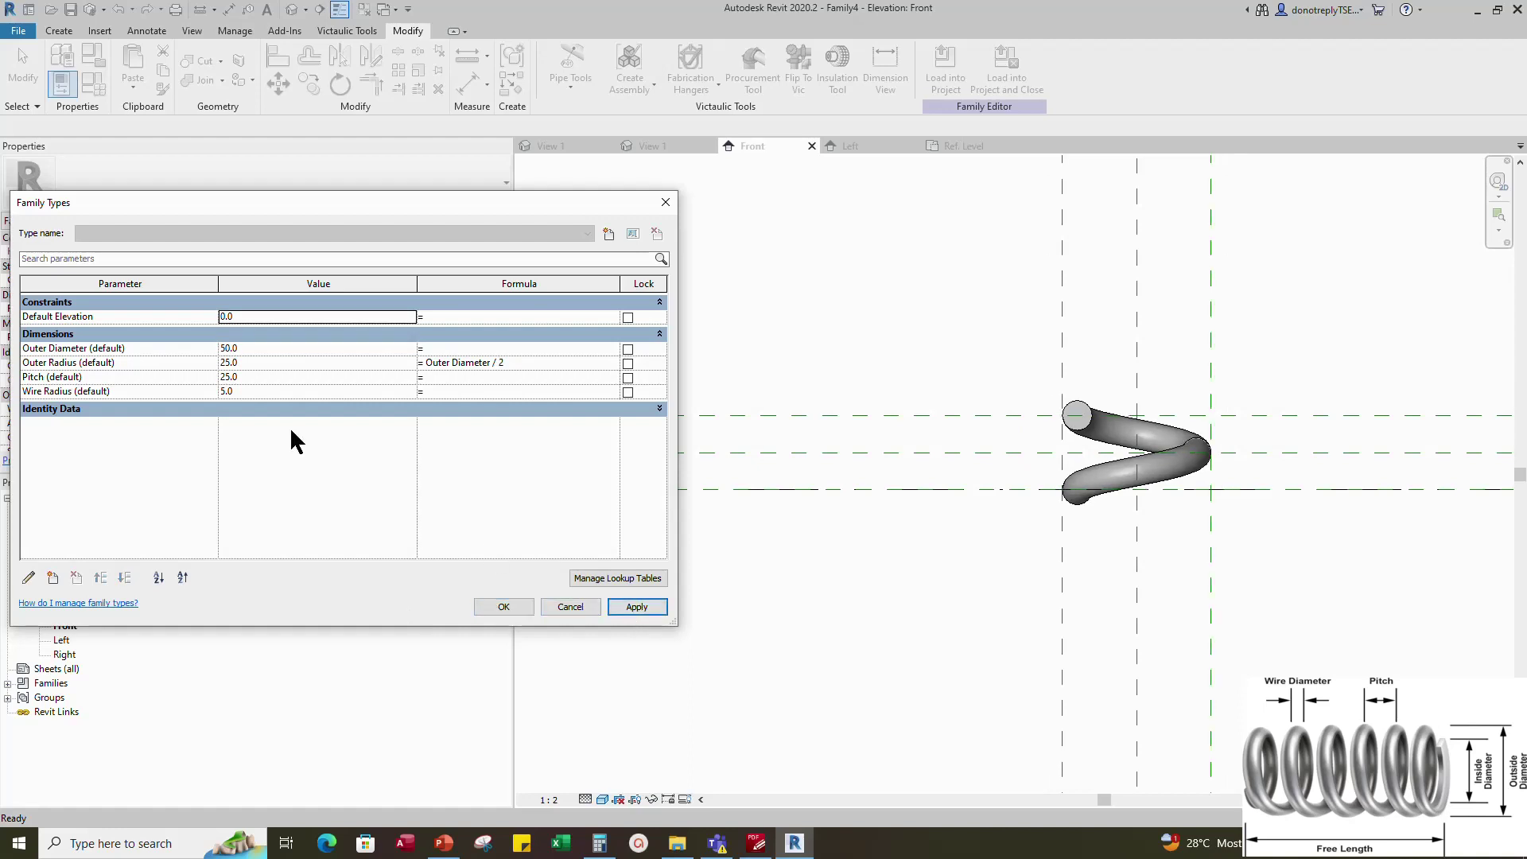
{"action": "left_click", "coordinate": [234, 389]}
{"action": "type", "text": "6"}
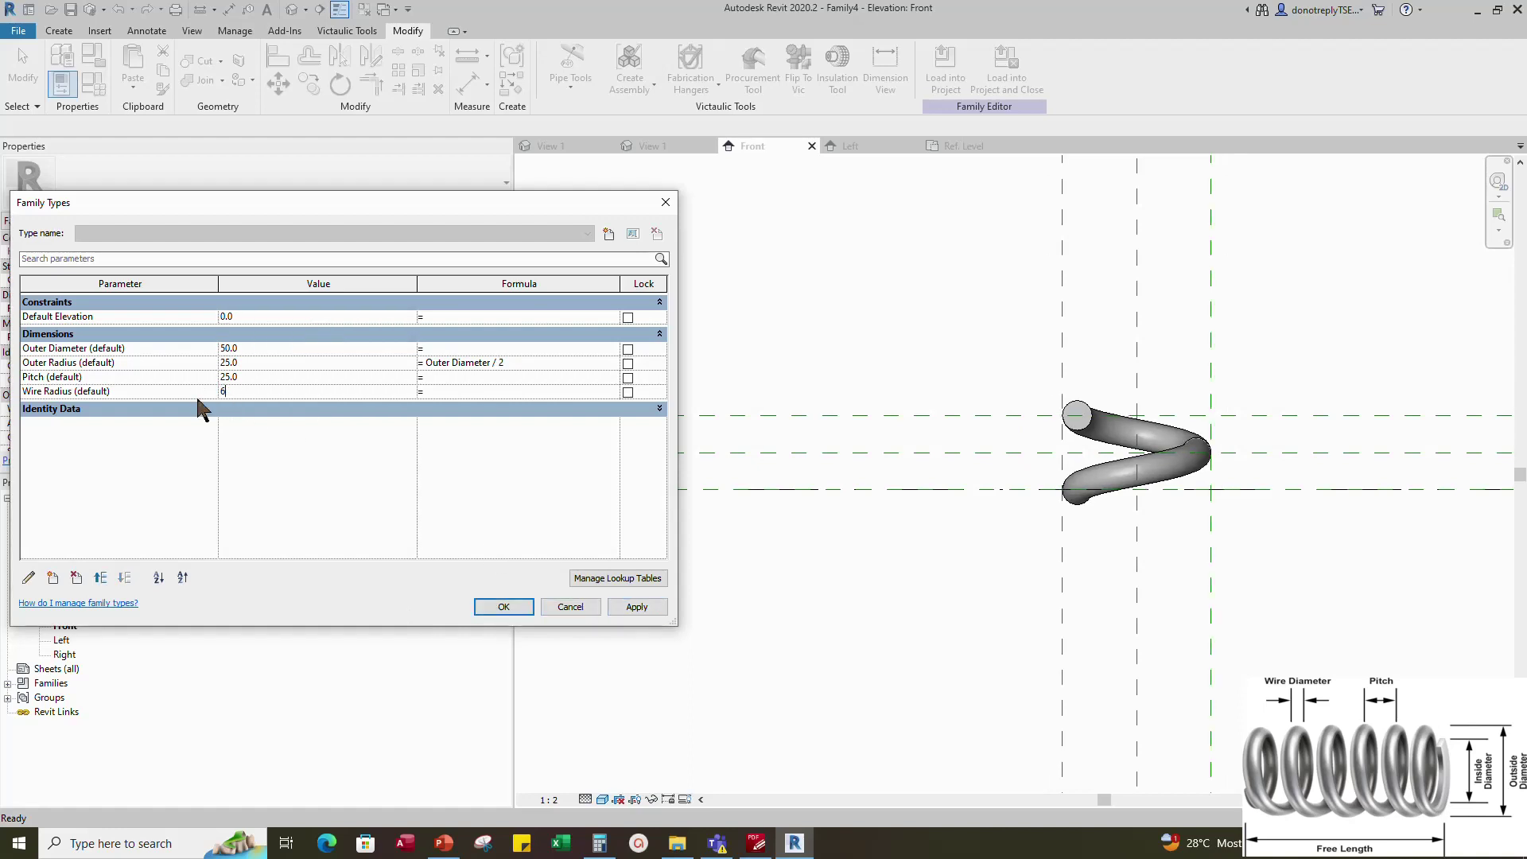
{"action": "left_click", "coordinate": [622, 607]}
{"action": "left_click", "coordinate": [231, 377]}
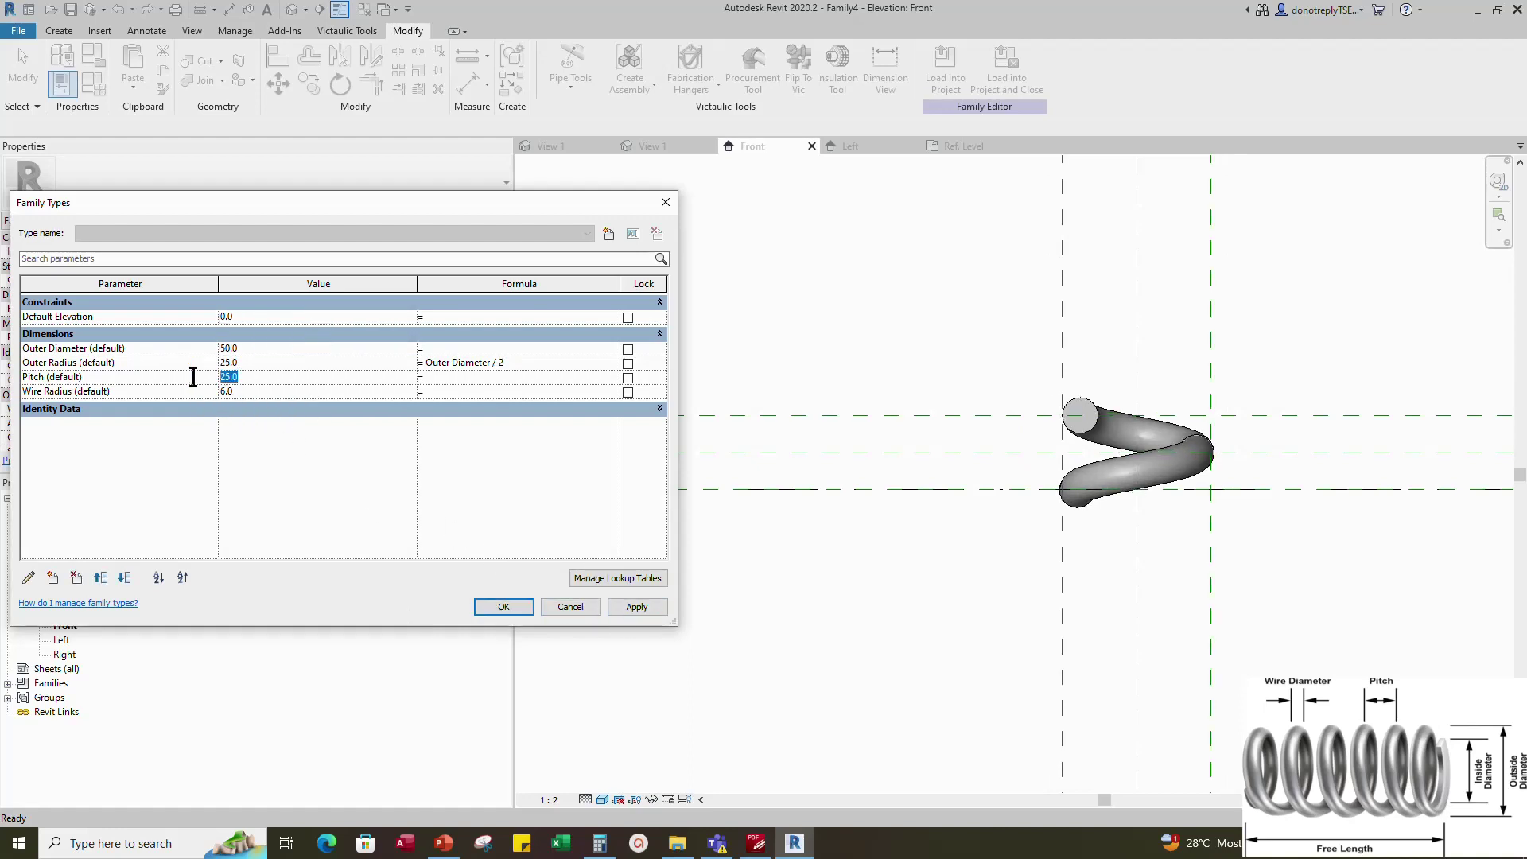
{"action": "type", "text": "25"}
{"action": "left_click", "coordinate": [645, 608]}
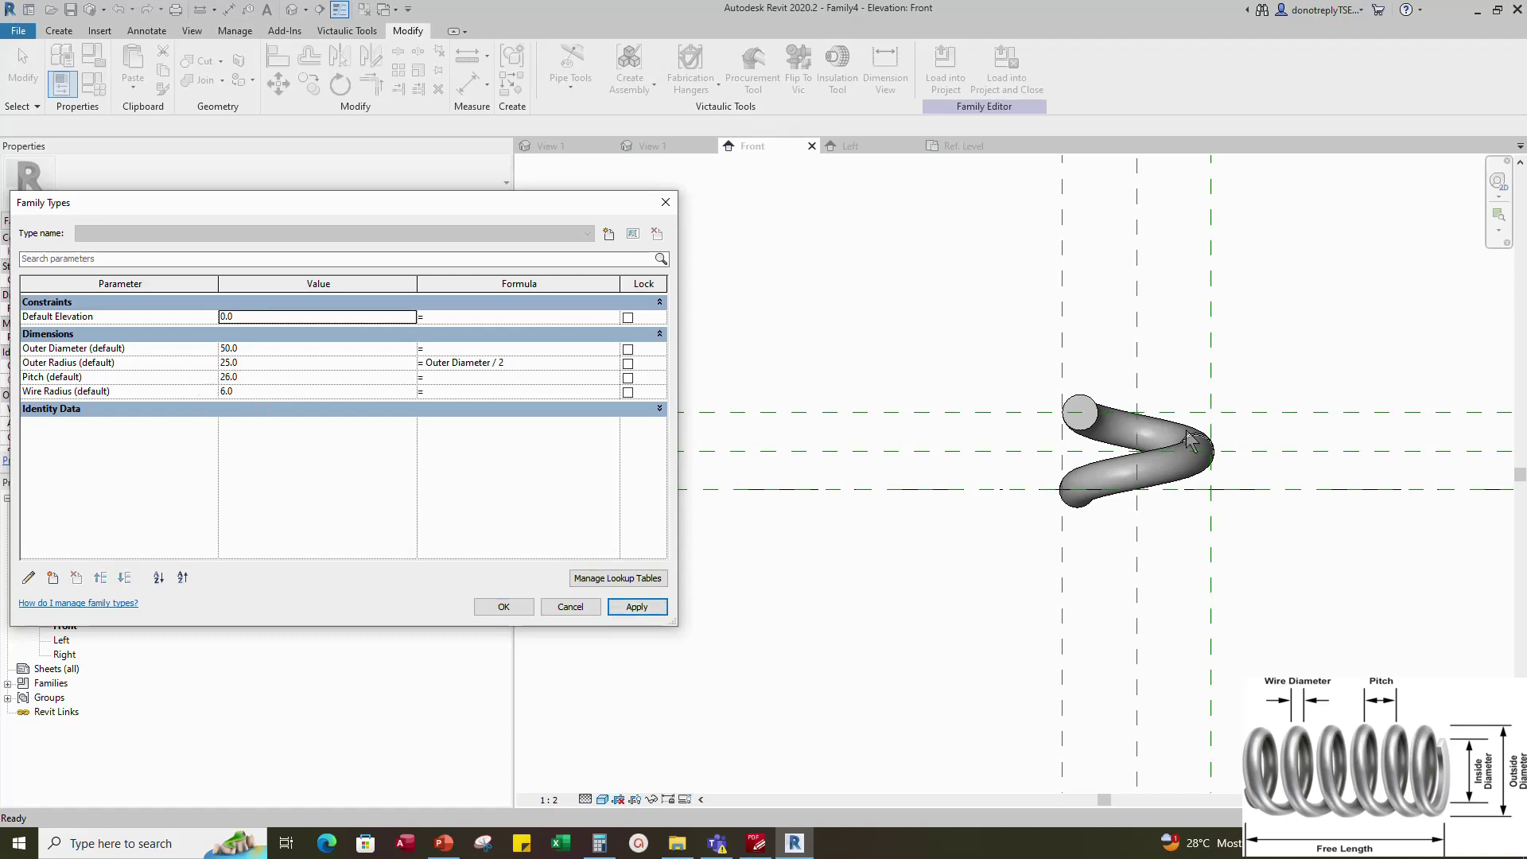
Set Outer Diameter to 60, Pitch to 25 and Wire Radius to 5, then accept the family types
{"action": "left_click", "coordinate": [230, 349]}
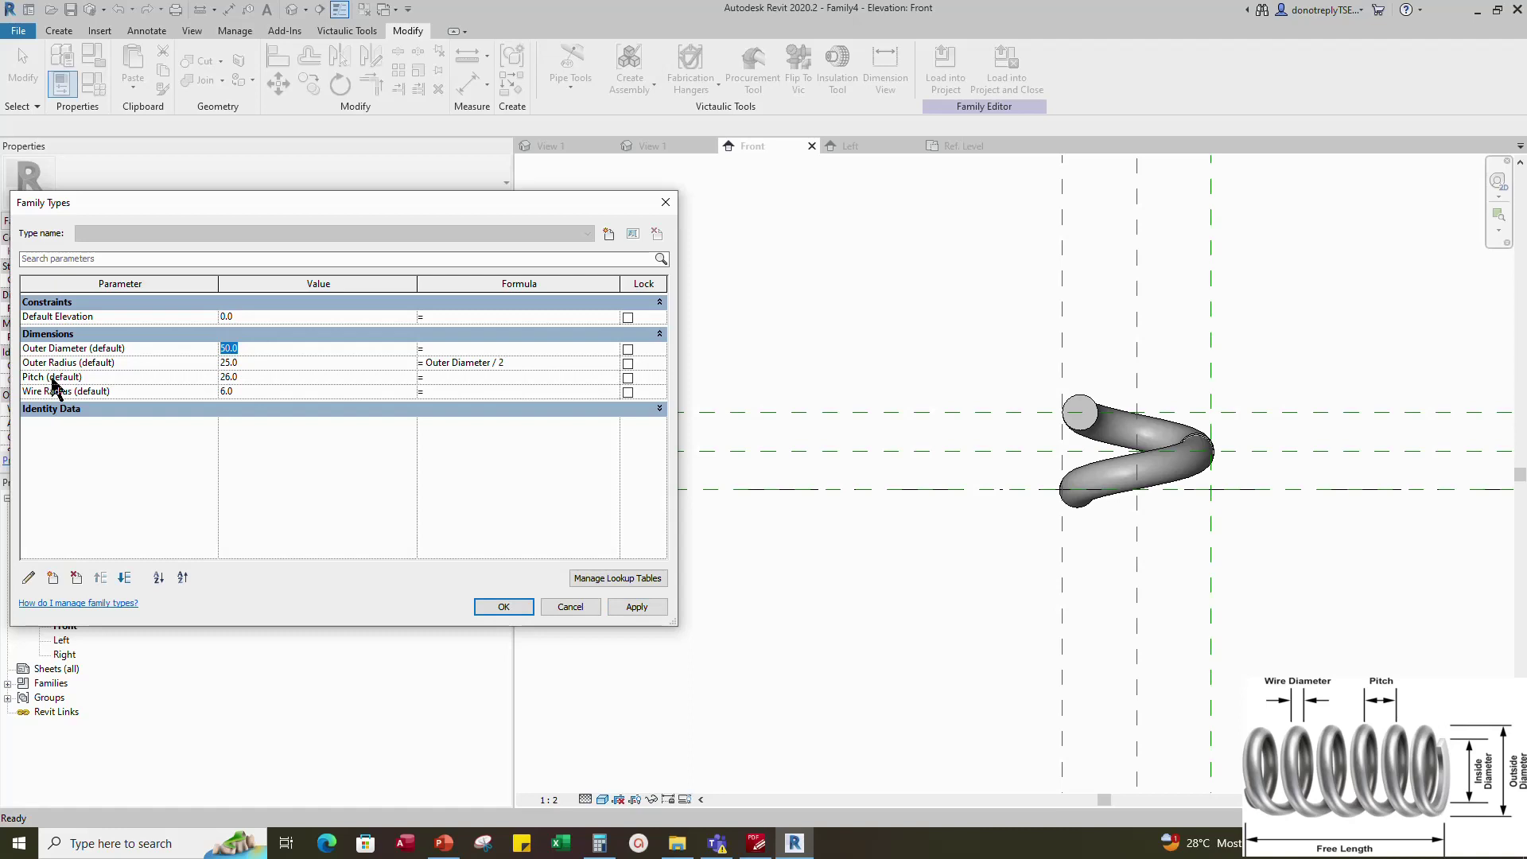
{"action": "type", "text": "60"}
{"action": "left_click_drag", "start_coordinate": [231, 392], "coordinate": [133, 406]}
{"action": "type", "text": "6"}
{"action": "left_click_drag", "start_coordinate": [231, 392], "coordinate": [177, 409]}
{"action": "left_click", "coordinate": [228, 377]}
{"action": "left_click", "coordinate": [640, 609]}
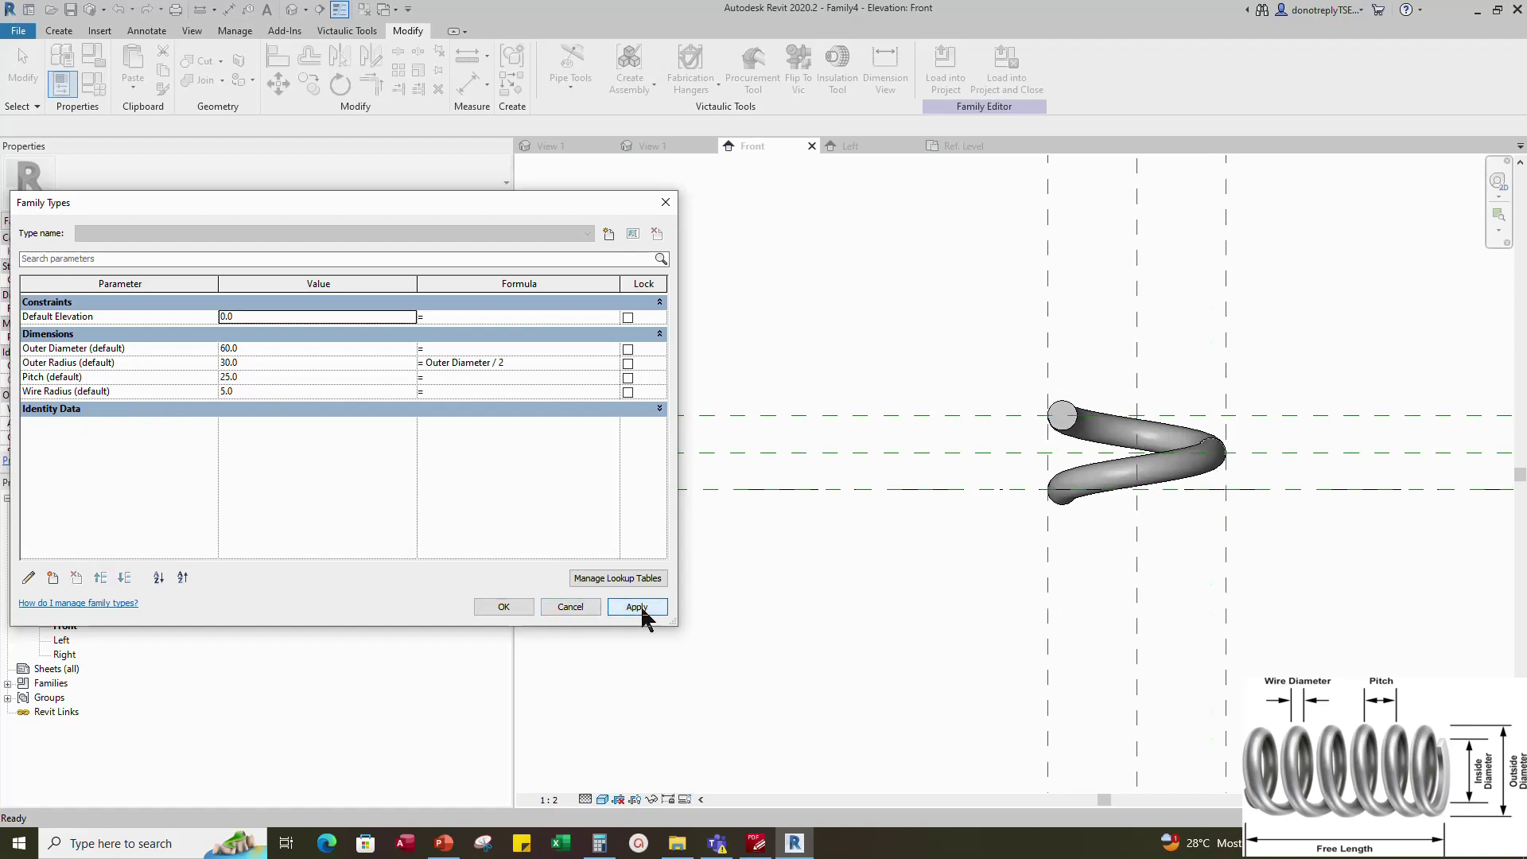
{"action": "left_click", "coordinate": [504, 607]}
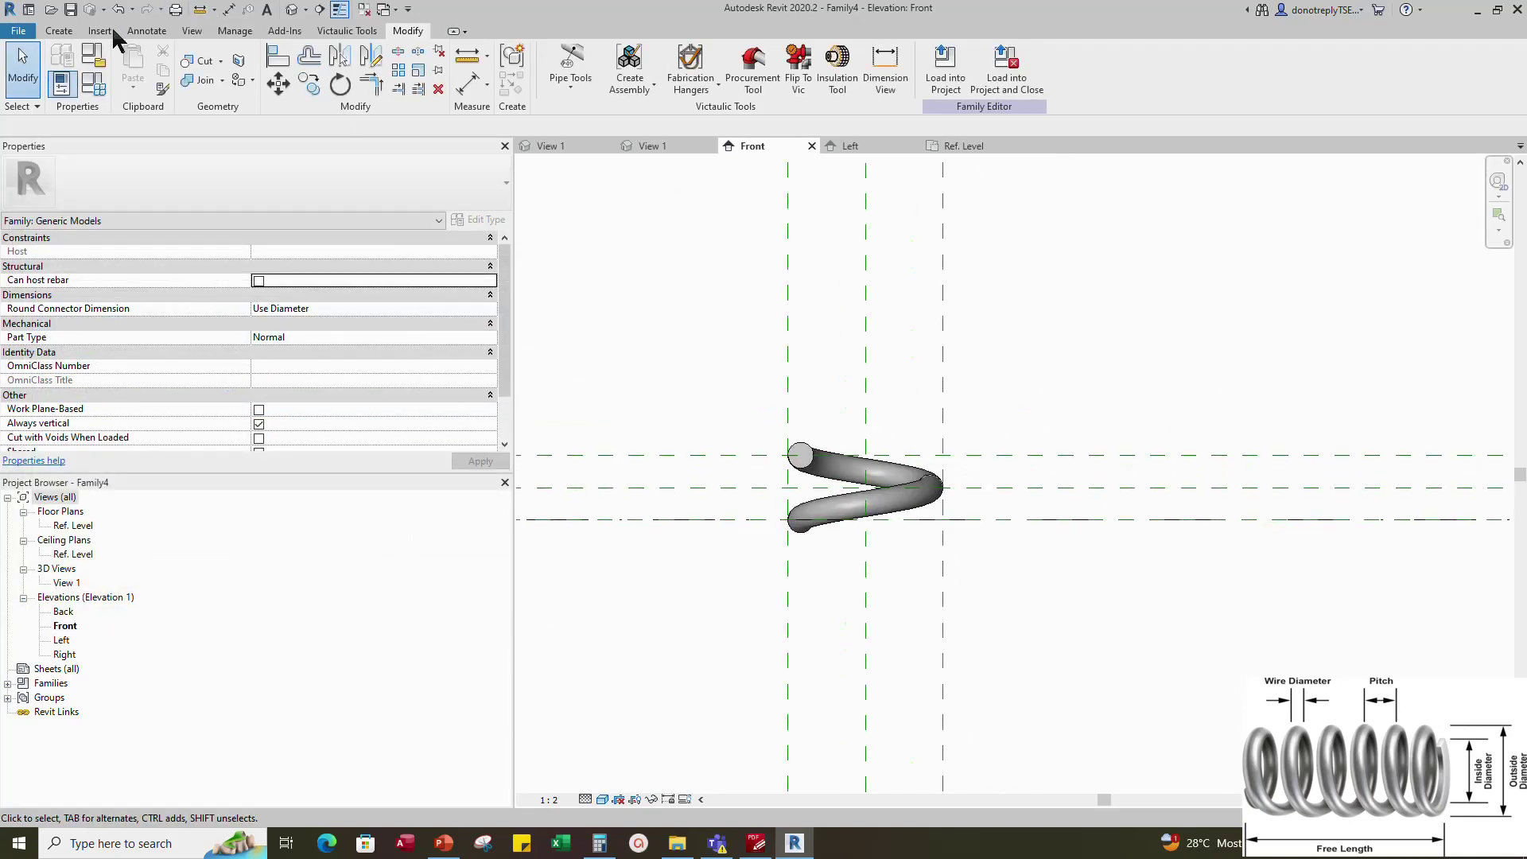
Save the family in Documents as Spring per pitch.rfa
{"action": "left_click", "coordinate": [70, 8]}
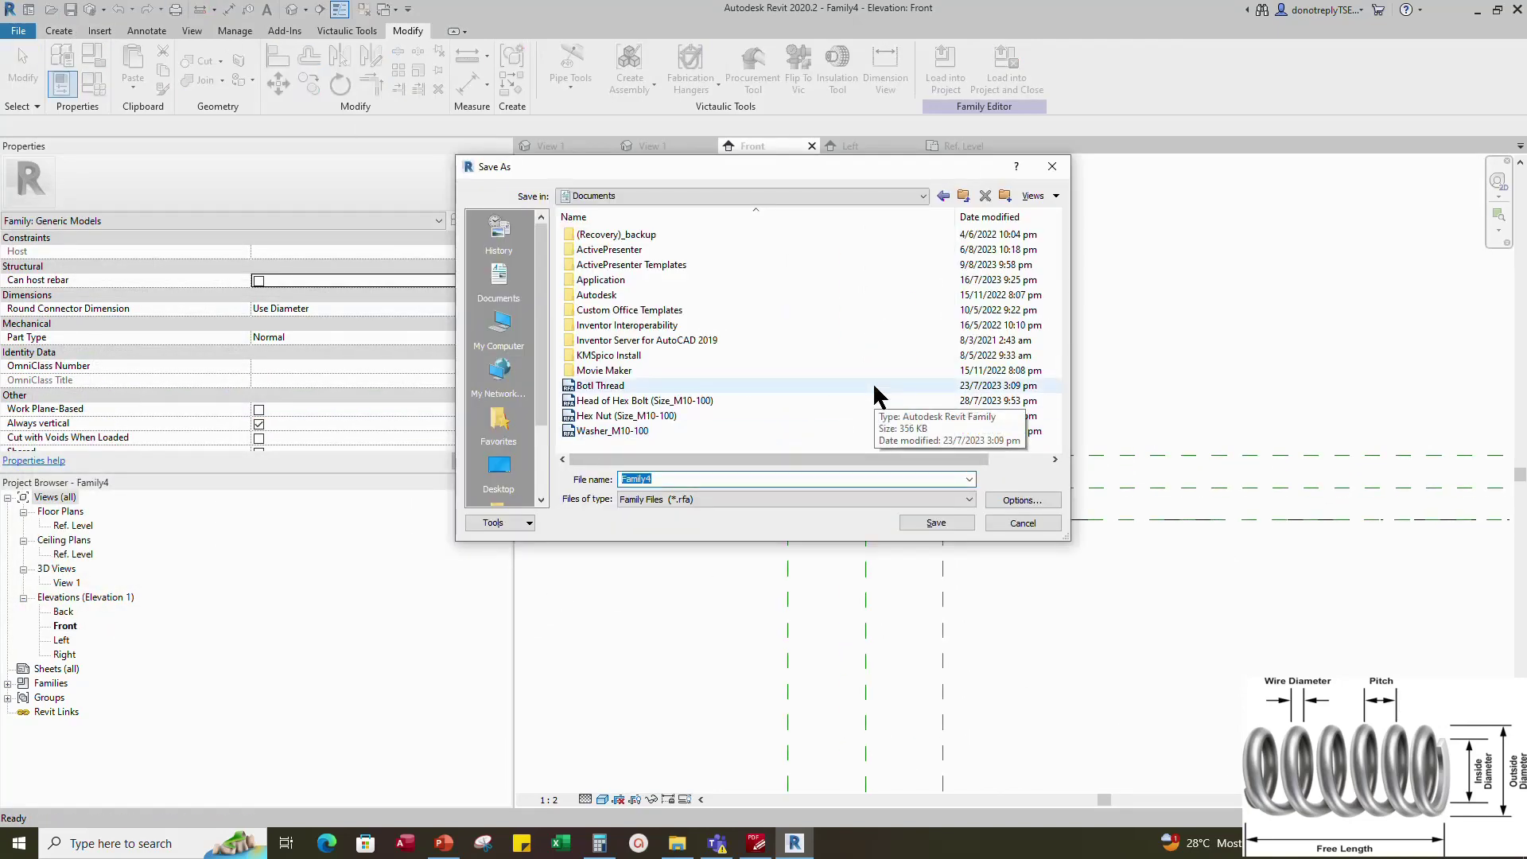
{"action": "type", "text": "Spring per pitch.rfa"}
{"action": "left_click", "coordinate": [660, 494]}
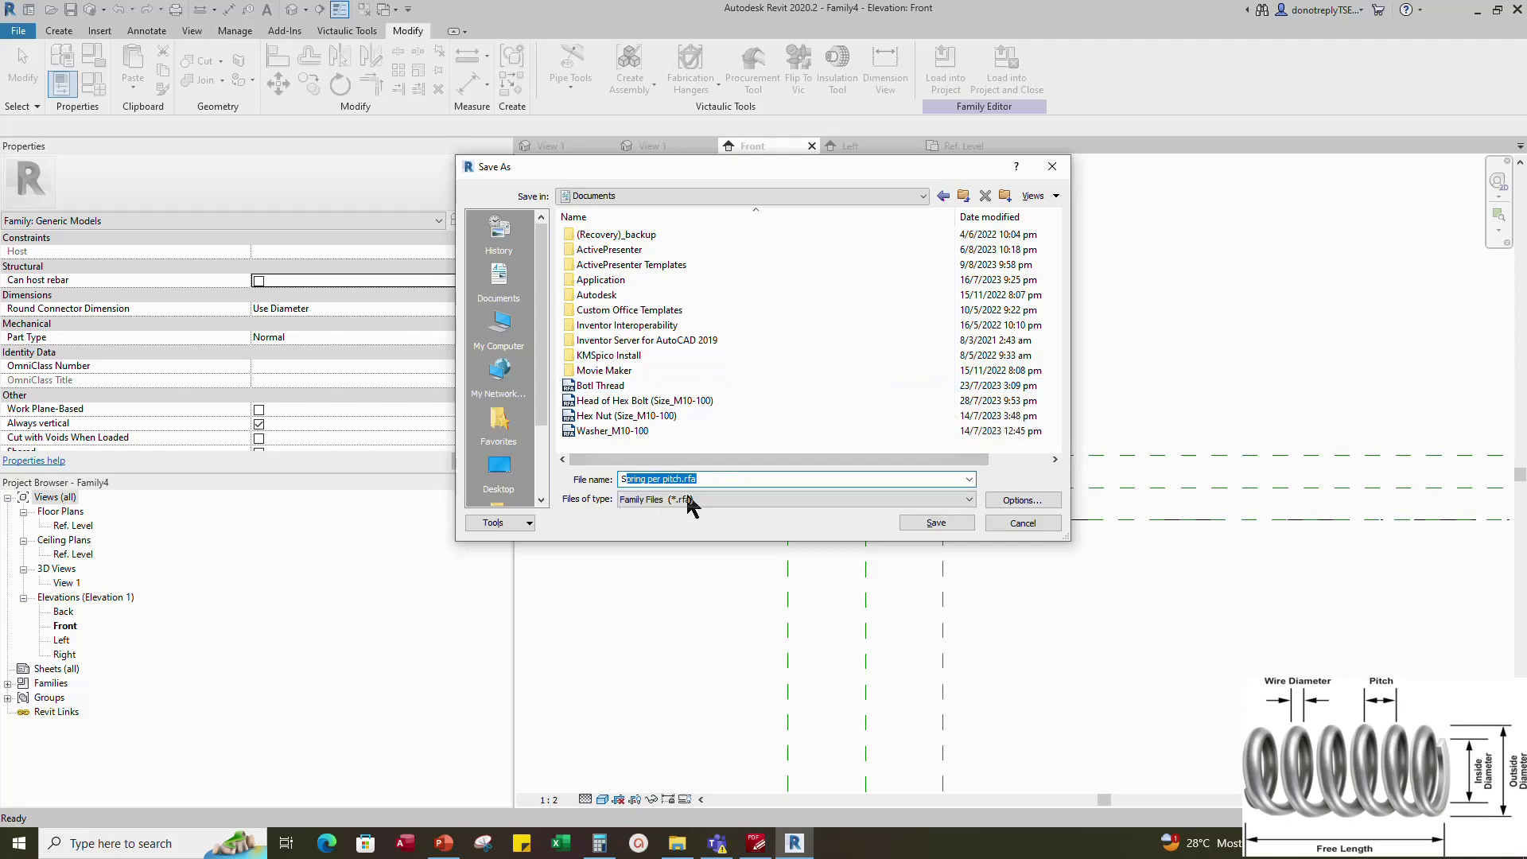
{"action": "left_click", "coordinate": [937, 523]}
Create a new generic model family from the metric family templates
{"action": "left_click", "coordinate": [17, 31]}
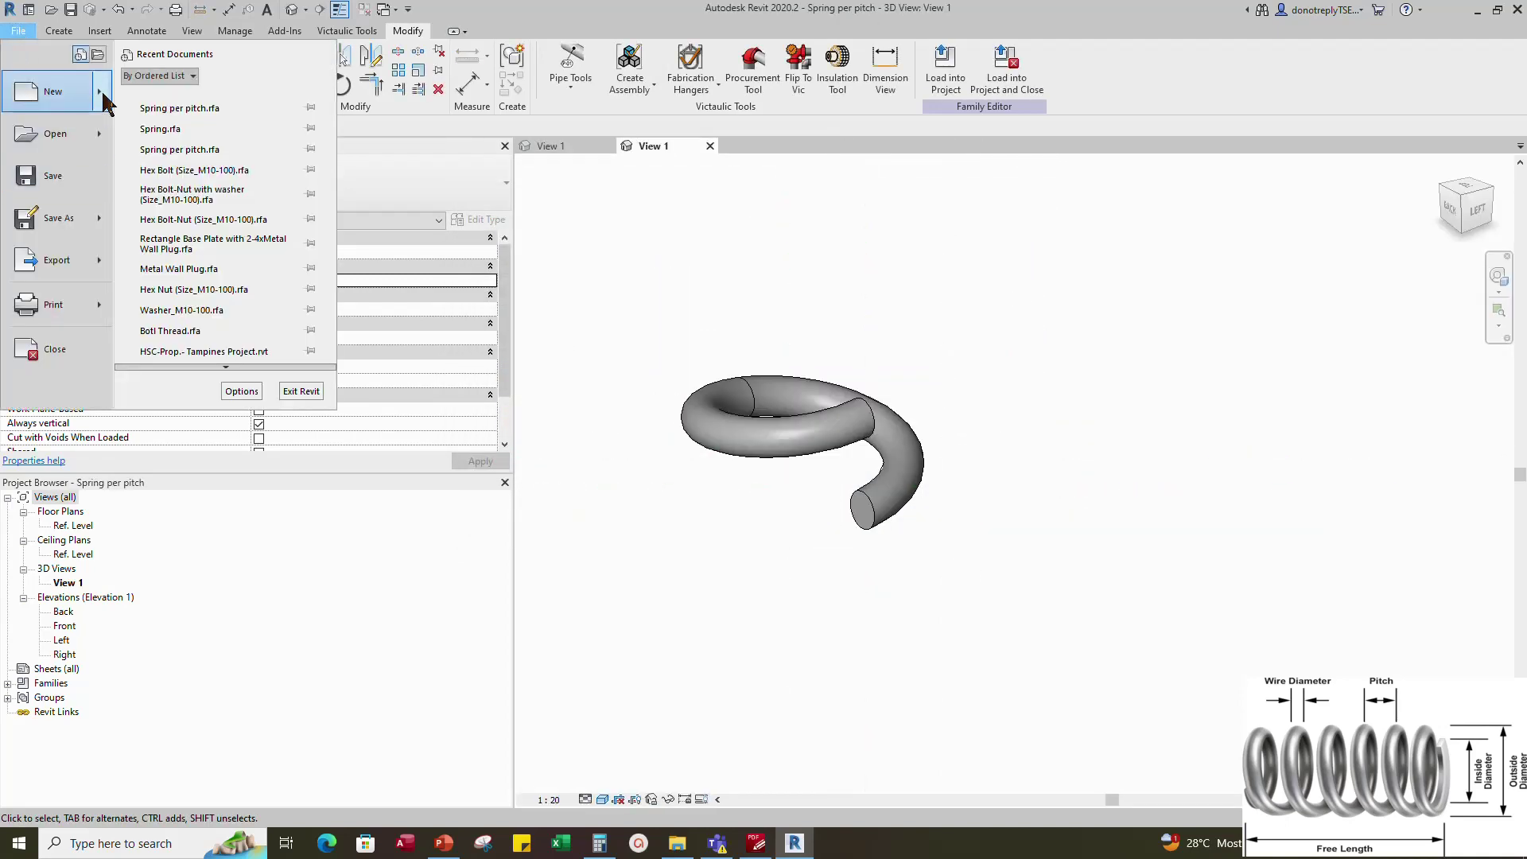
{"action": "mouse_move", "coordinate": [52, 91]}
{"action": "left_click", "coordinate": [183, 139]}
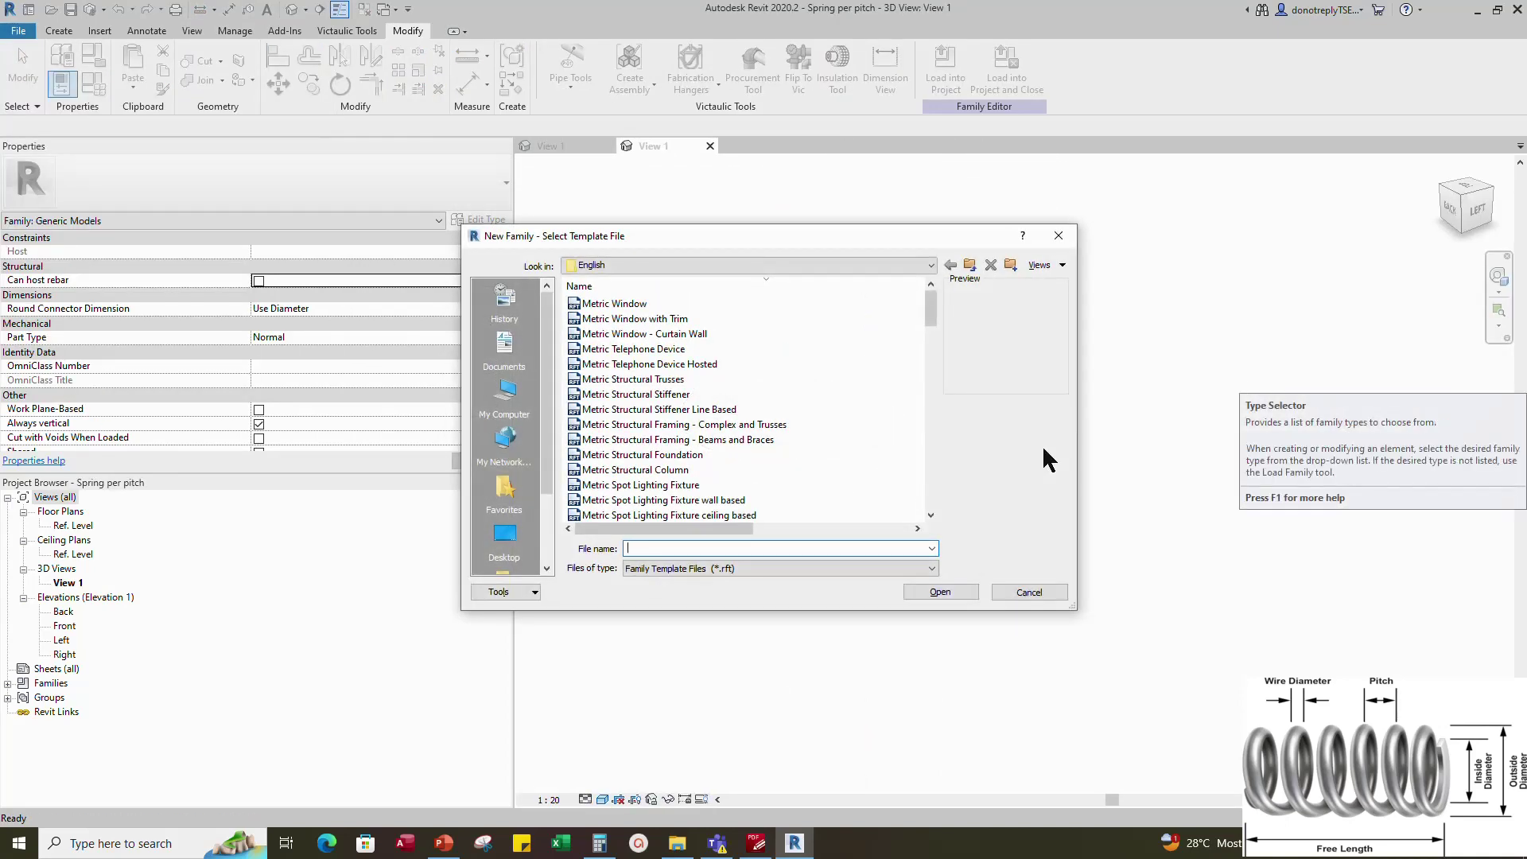
{"action": "scroll", "coordinate": [738, 428], "scroll_direction": "down", "scroll_amount": 6}
{"action": "scroll", "coordinate": [738, 435], "scroll_direction": "down", "scroll_amount": 10}
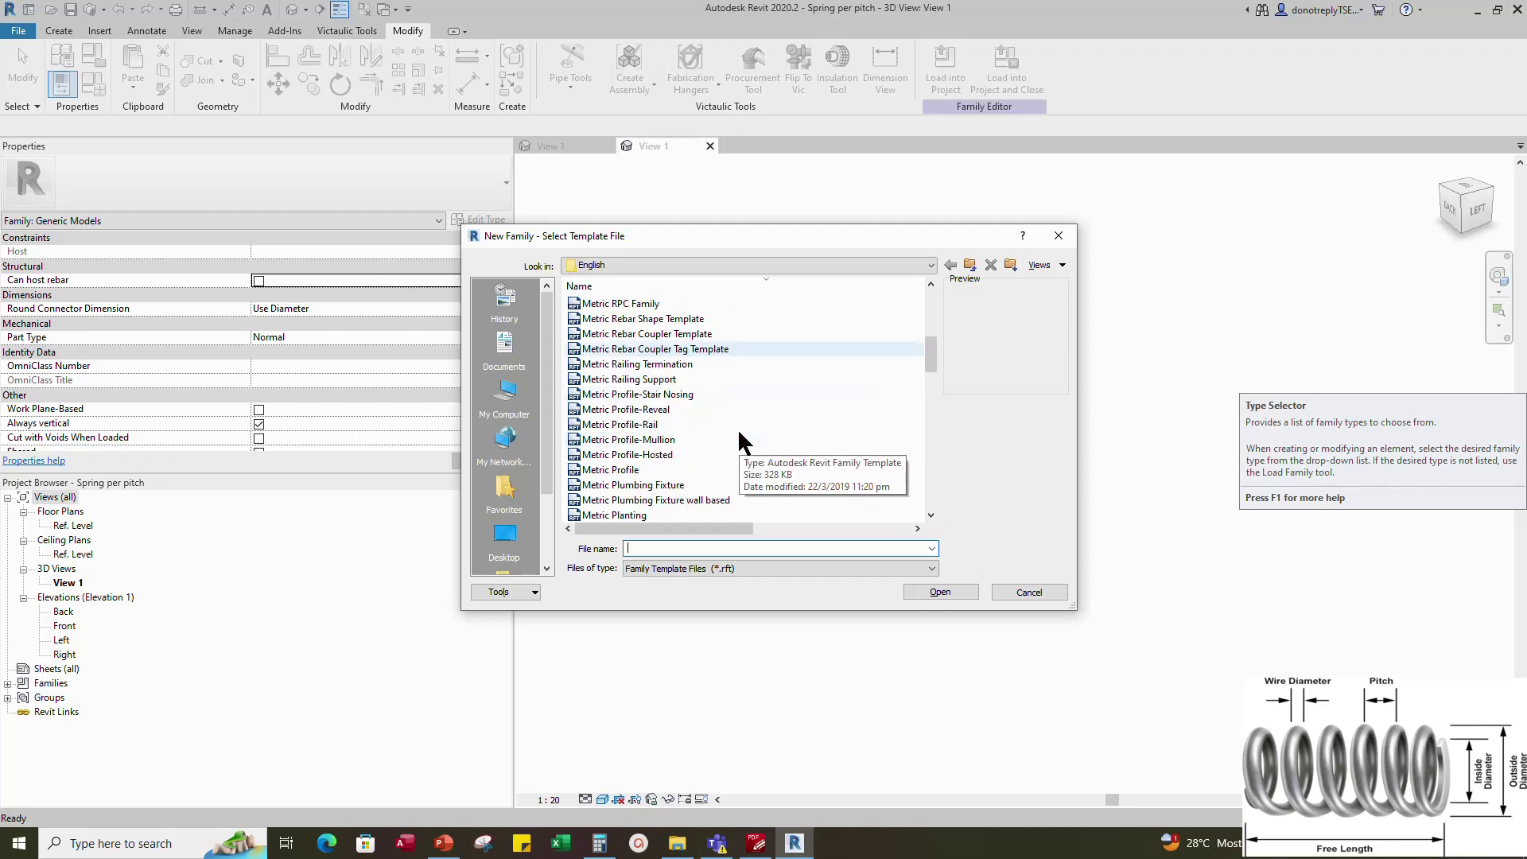
{"action": "left_click", "coordinate": [676, 409]}
{"action": "left_click", "coordinate": [926, 591]}
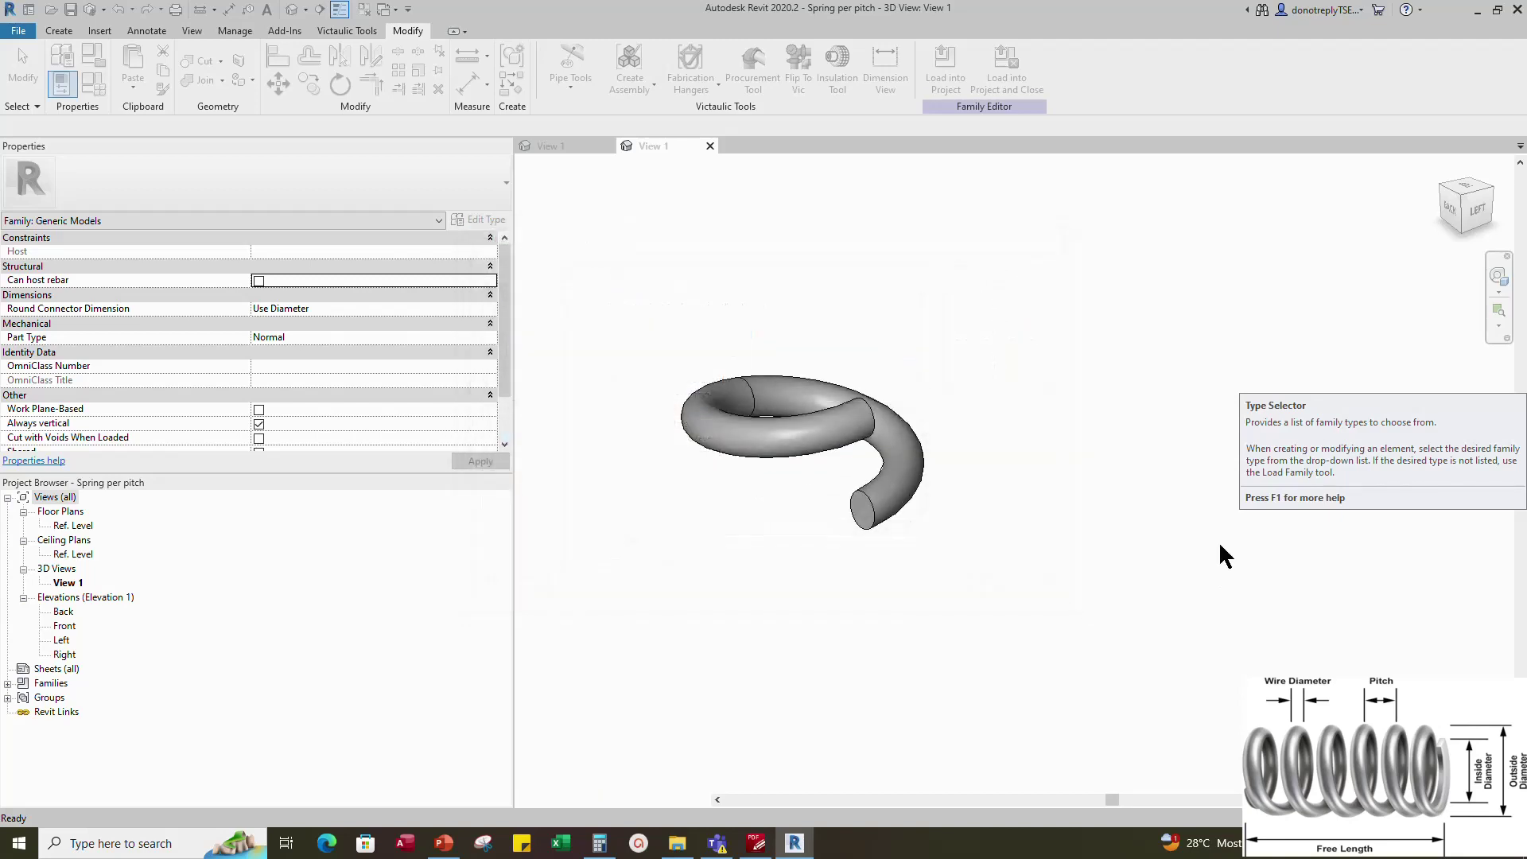
Place two vertical reference planes in the Ref. Level plan, offset 30 mm to either side of the Center (Left/Right) plane
{"action": "left_click", "coordinate": [909, 498]}
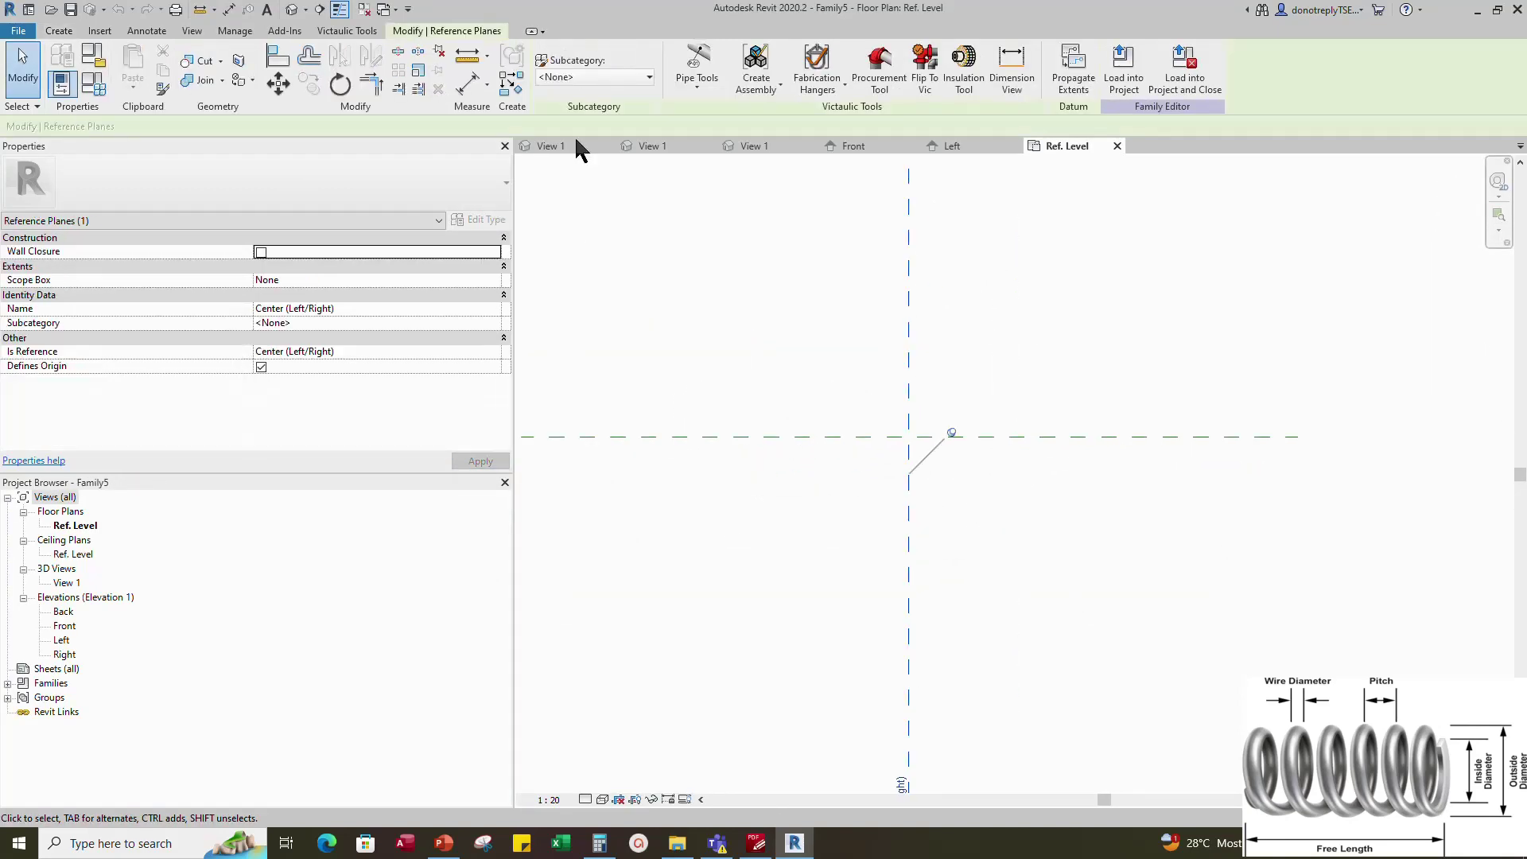
{"action": "key", "text": "r"}
{"action": "key", "text": "p"}
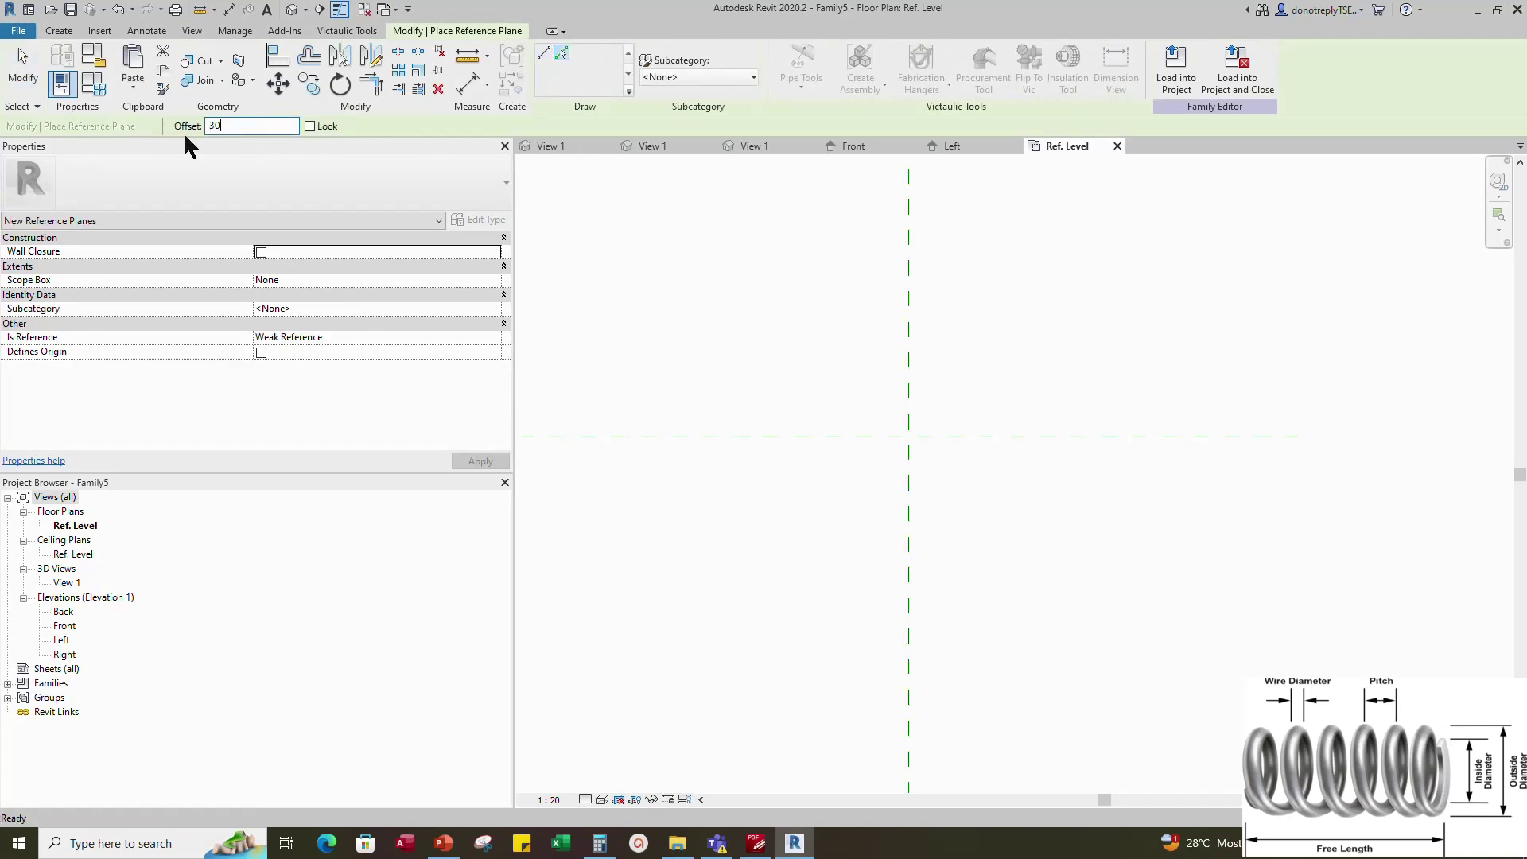
{"action": "scroll", "coordinate": [916, 447], "scroll_direction": "up", "scroll_amount": 4}
{"action": "left_click", "coordinate": [885, 436]}
{"action": "left_click", "coordinate": [894, 442]}
{"action": "key", "text": "Escape"}
Set the plan's scale to 1:5 and dimension the three vertical reference planes with an equality constraint
{"action": "left_click", "coordinate": [548, 799]}
{"action": "left_click", "coordinate": [554, 606]}
{"action": "left_click", "coordinate": [469, 84]}
{"action": "left_click", "coordinate": [903, 535]}
{"action": "left_click", "coordinate": [917, 544]}
{"action": "left_click", "coordinate": [971, 581]}
{"action": "left_click", "coordinate": [904, 557]}
Dimension the overall distance between the two outer vertical reference planes
{"action": "left_click", "coordinate": [890, 613]}
{"action": "left_click", "coordinate": [917, 619]}
{"action": "left_click", "coordinate": [948, 633]}
{"action": "key", "text": "Escape"}
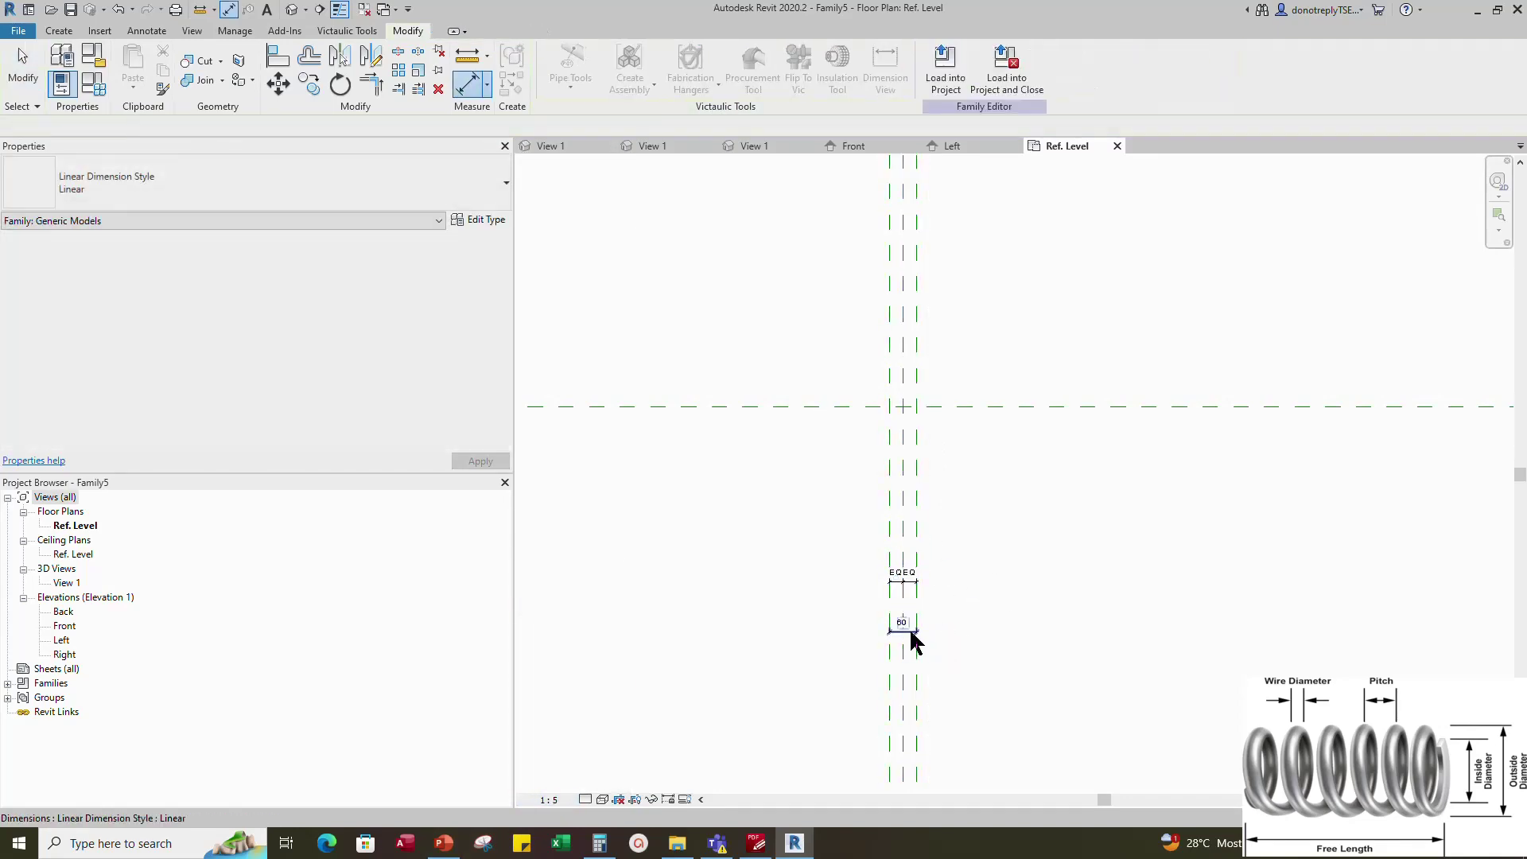
Label the overall dimension with a new instance parameter named Outer Diameter
{"action": "left_click", "coordinate": [909, 629]}
{"action": "left_click", "coordinate": [704, 68]}
{"action": "left_click", "coordinate": [603, 468]}
{"action": "type", "text": "Outer Dia"}
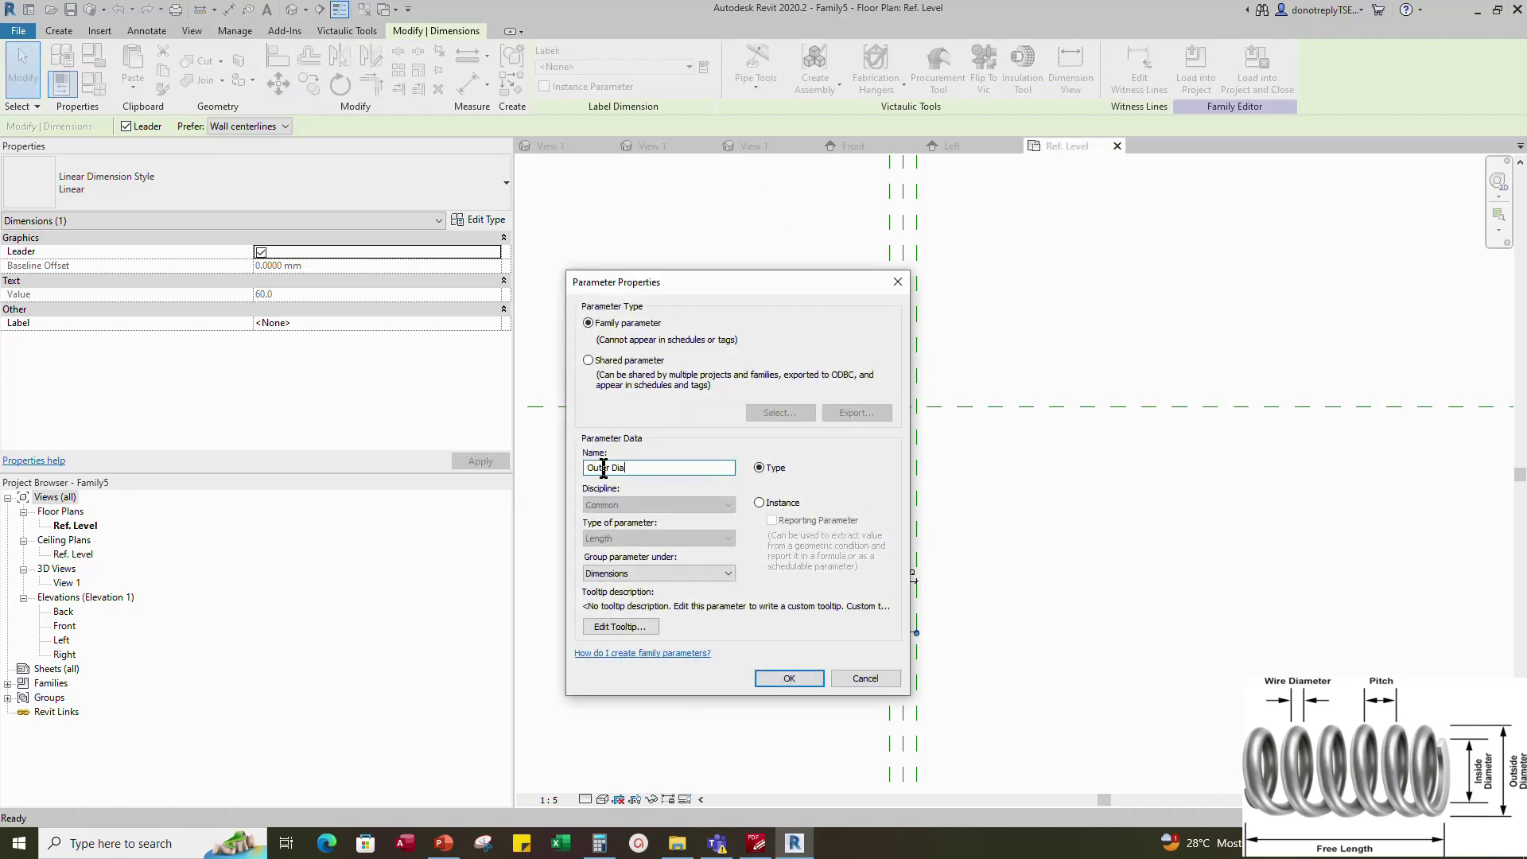
{"action": "left_click", "coordinate": [758, 503]}
{"action": "left_click", "coordinate": [789, 678]}
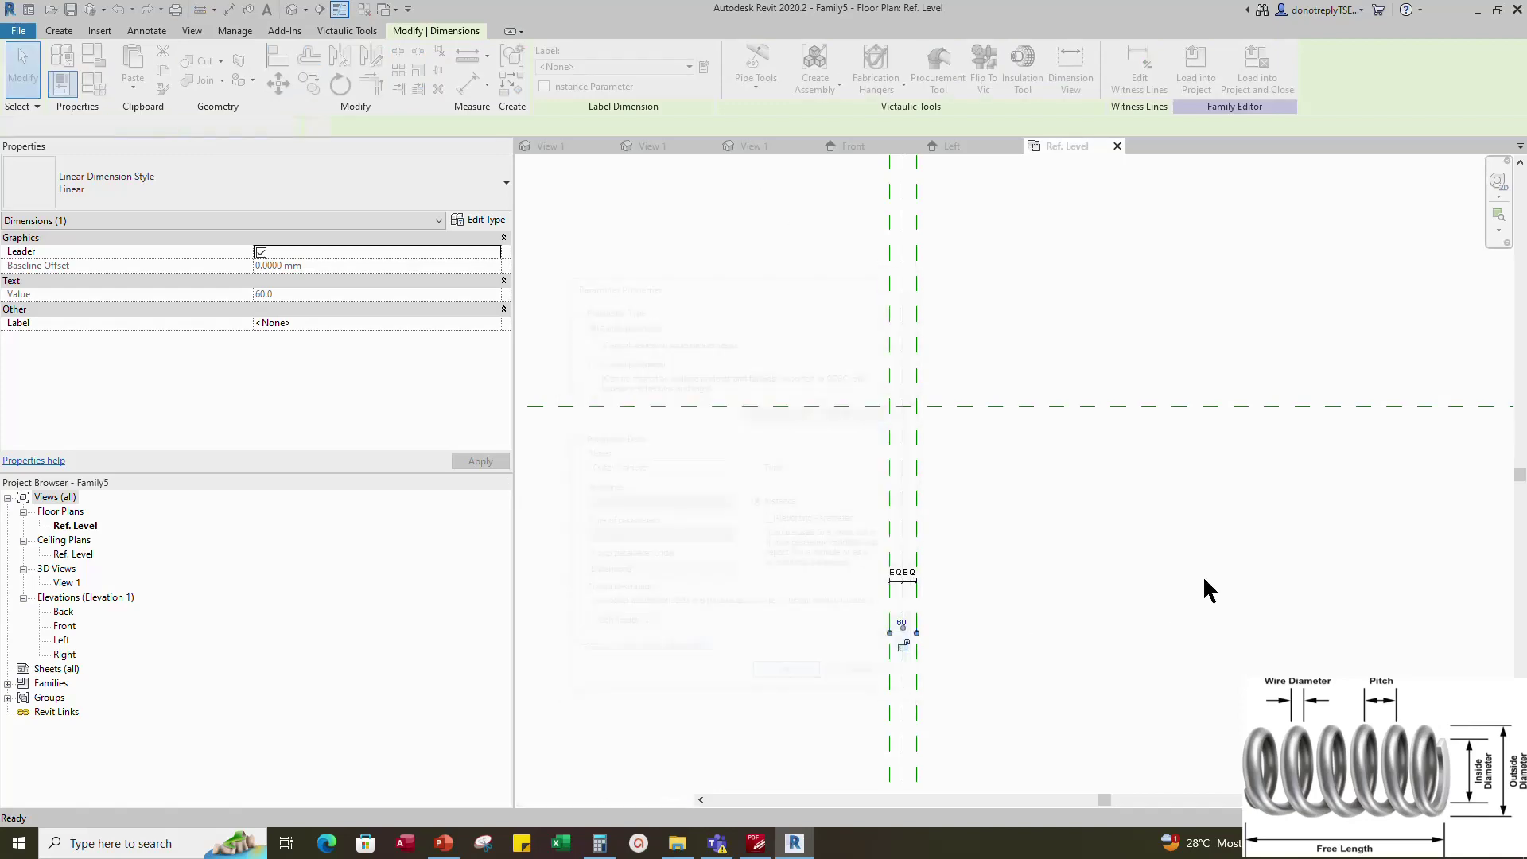
{"action": "left_click", "coordinate": [1202, 577]}
{"action": "scroll", "coordinate": [1008, 454], "scroll_direction": "up", "scroll_amount": 2}
{"action": "scroll", "coordinate": [990, 517], "scroll_direction": "down", "scroll_amount": 3}
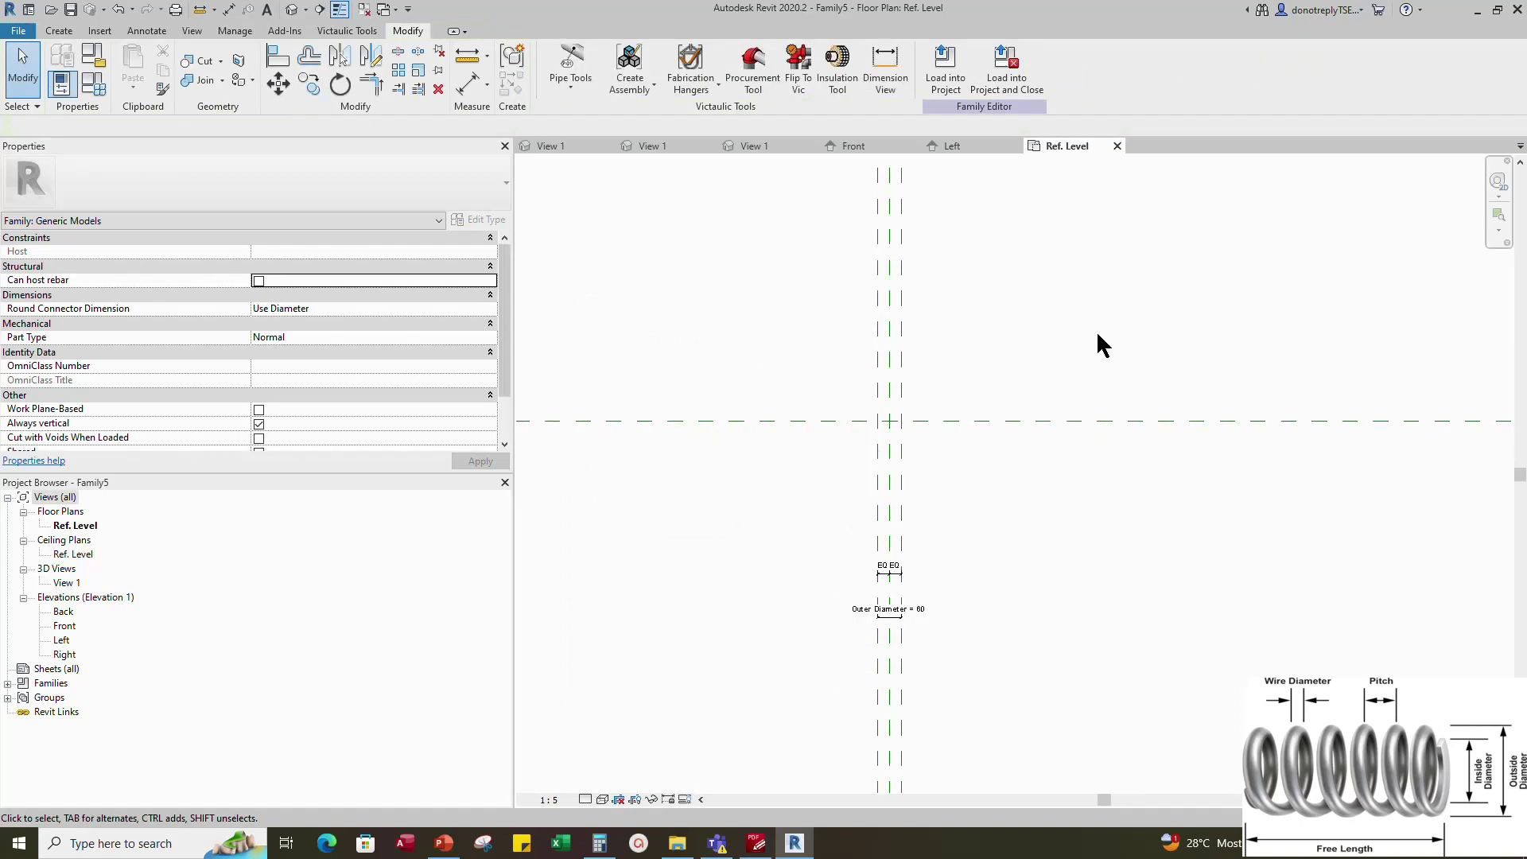
In the Front view, place two horizontal reference planes above Ref. Level, stacked at 25 mm offsets
{"action": "left_click", "coordinate": [854, 148]}
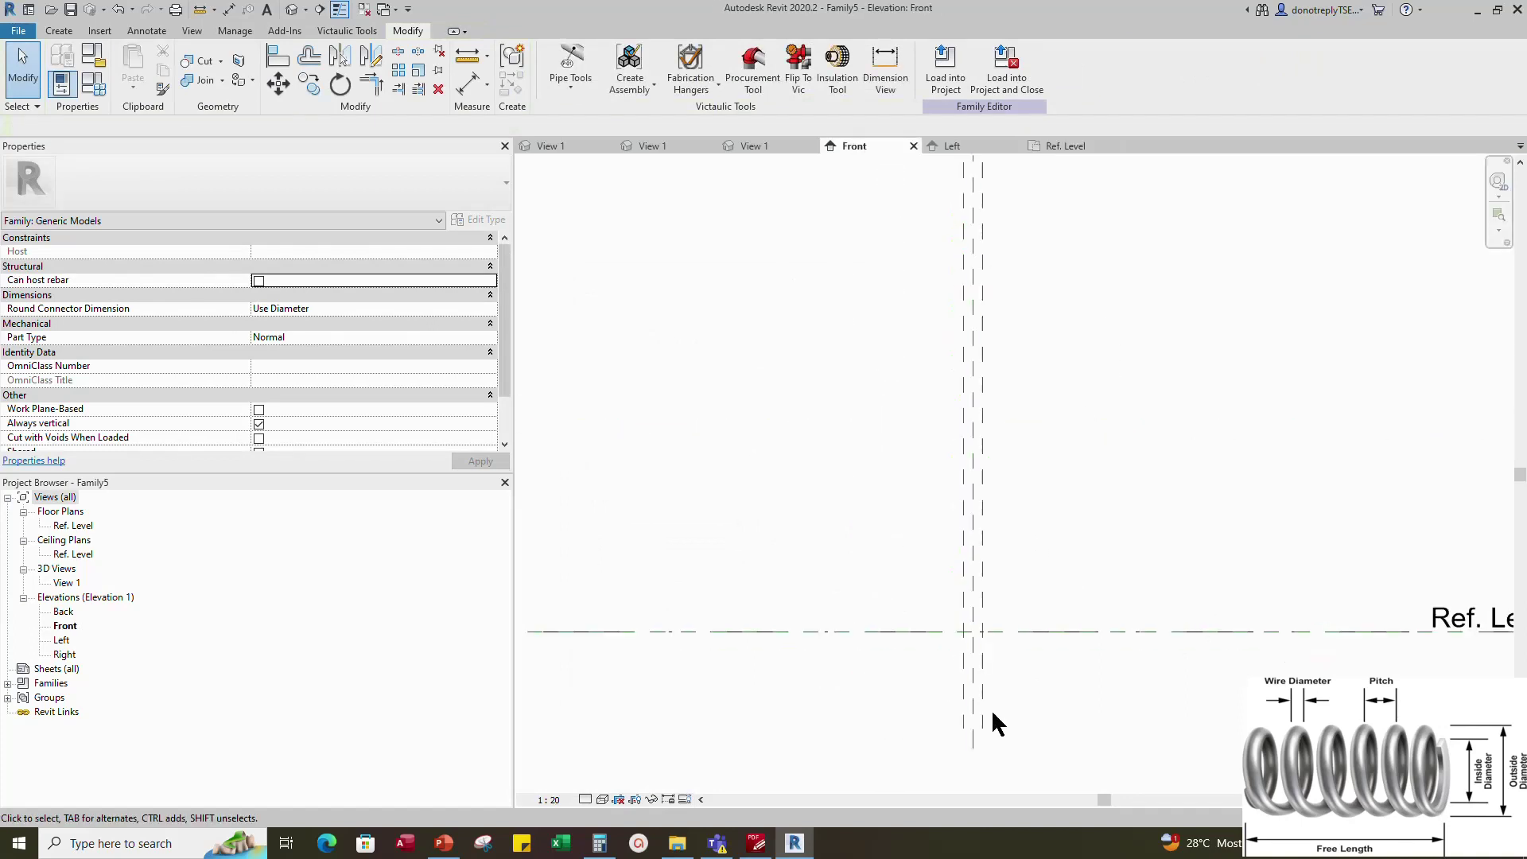
{"action": "left_click", "coordinate": [944, 452]}
{"action": "left_click", "coordinate": [521, 90]}
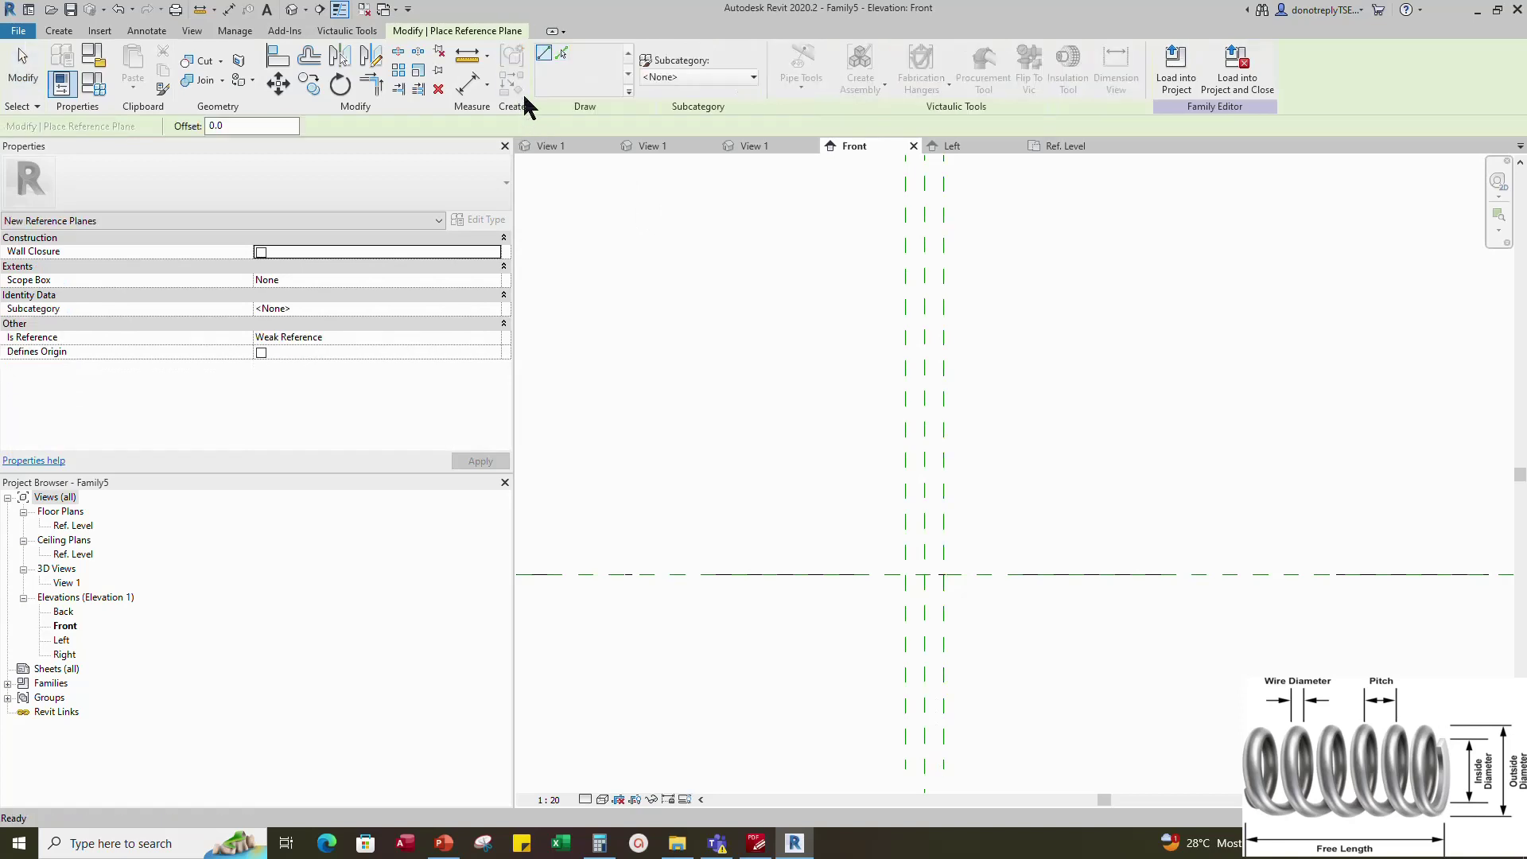
{"action": "left_click_drag", "start_coordinate": [239, 129], "coordinate": [181, 136]}
{"action": "left_click", "coordinate": [561, 53]}
{"action": "scroll", "coordinate": [994, 571], "scroll_direction": "up", "scroll_amount": 2}
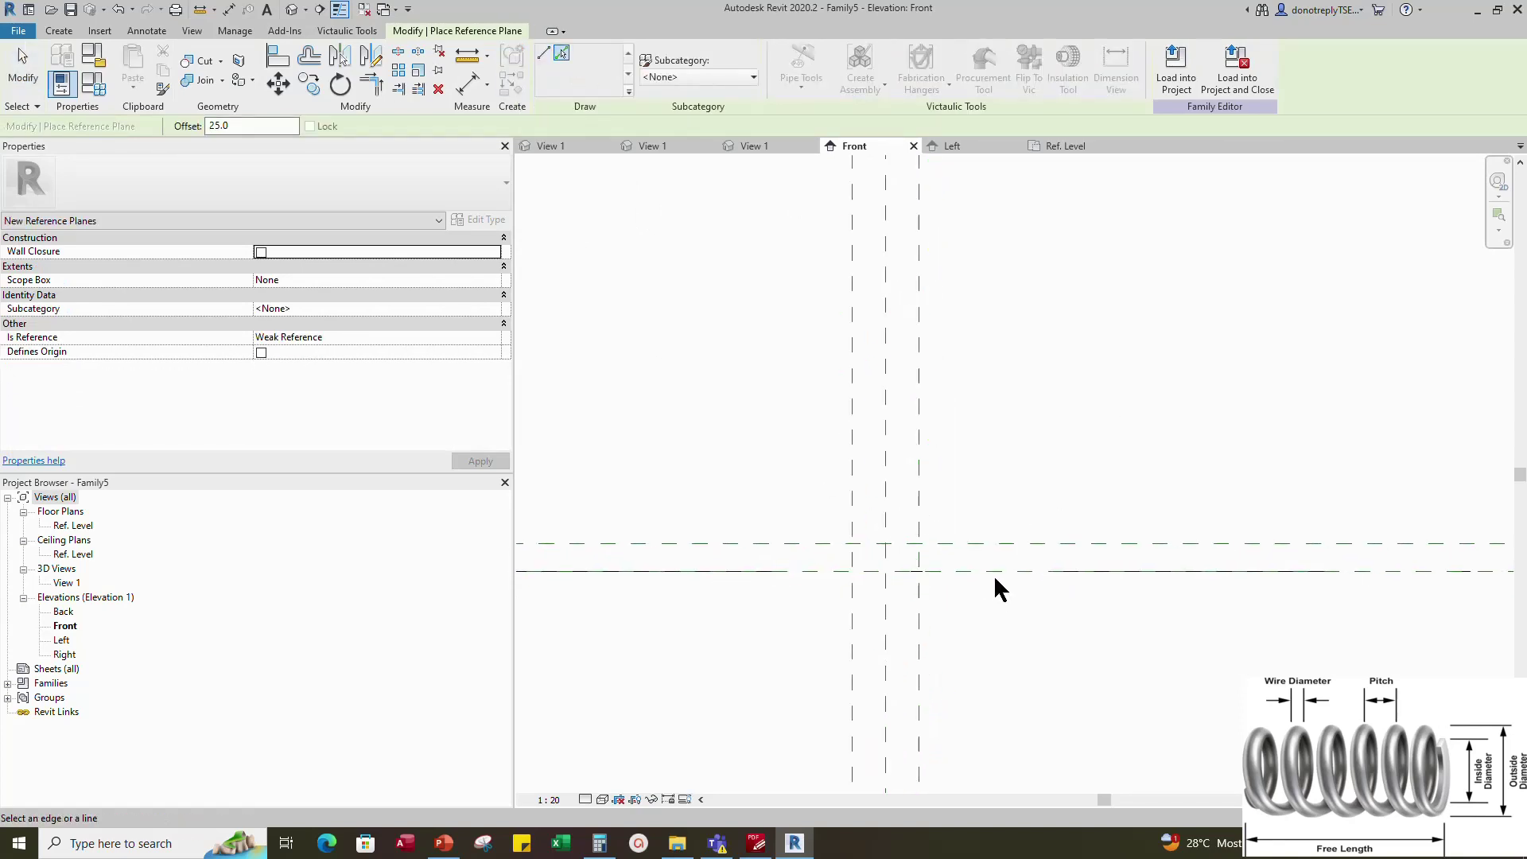
{"action": "left_click", "coordinate": [991, 547]}
{"action": "scroll", "coordinate": [980, 584], "scroll_direction": "down", "scroll_amount": 2}
{"action": "key", "text": "Escape"}
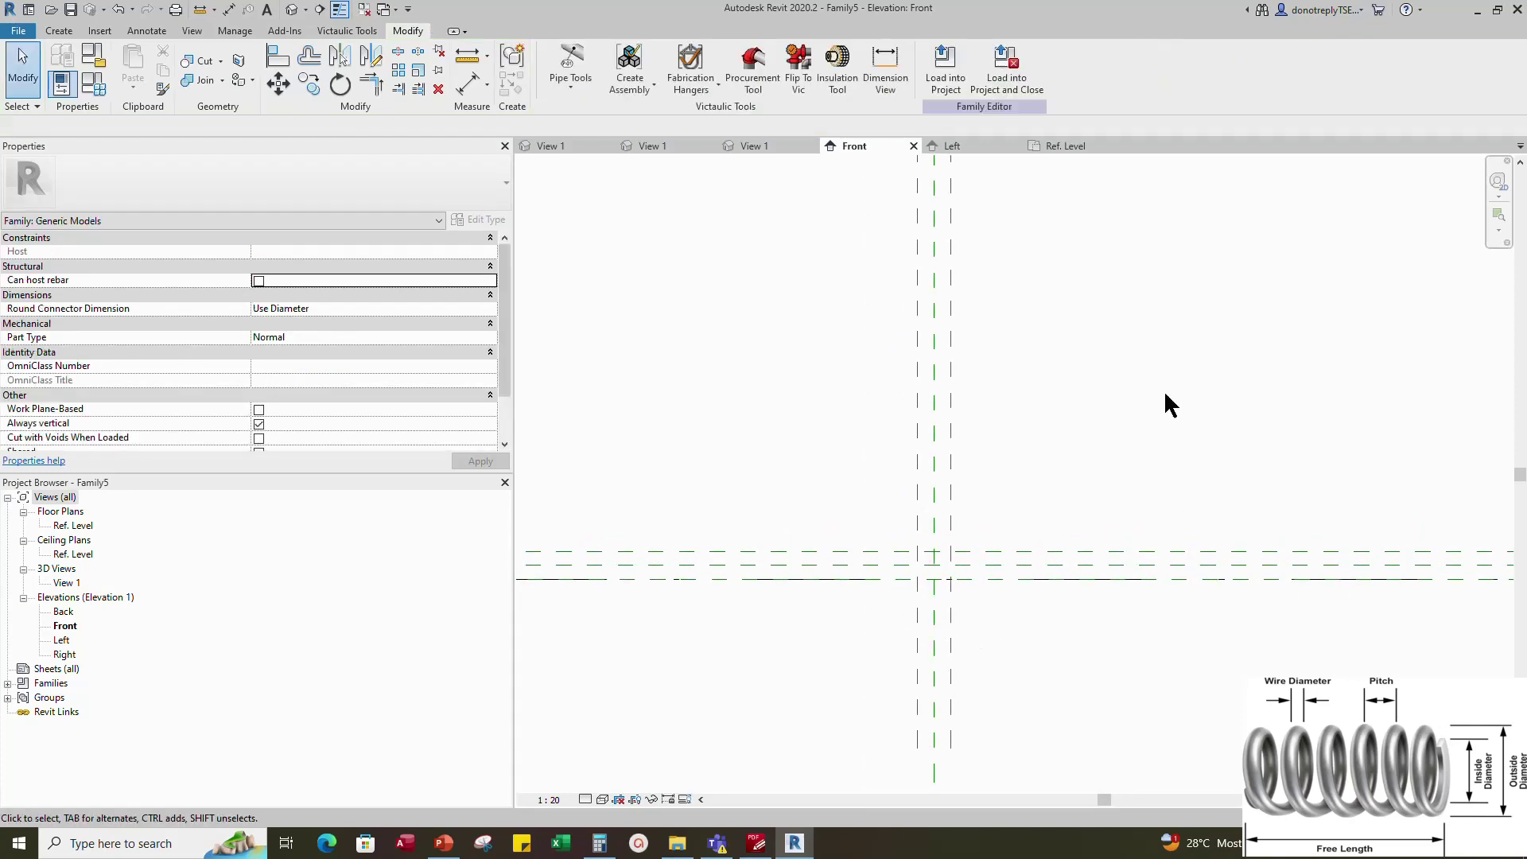
Dimension the distance from Ref. Level to the first horizontal plane and set the Front view's scale to 1:5
{"action": "key", "text": "d"}
{"action": "key", "text": "i"}
{"action": "scroll", "coordinate": [767, 601], "scroll_direction": "up", "scroll_amount": 2}
{"action": "left_click", "coordinate": [694, 566]}
{"action": "left_click", "coordinate": [737, 544]}
{"action": "scroll", "coordinate": [810, 551], "scroll_direction": "down", "scroll_amount": 2}
{"action": "left_click", "coordinate": [729, 495]}
{"action": "key", "text": "Escape"}
{"action": "left_click", "coordinate": [549, 800]}
{"action": "left_click", "coordinate": [560, 606]}
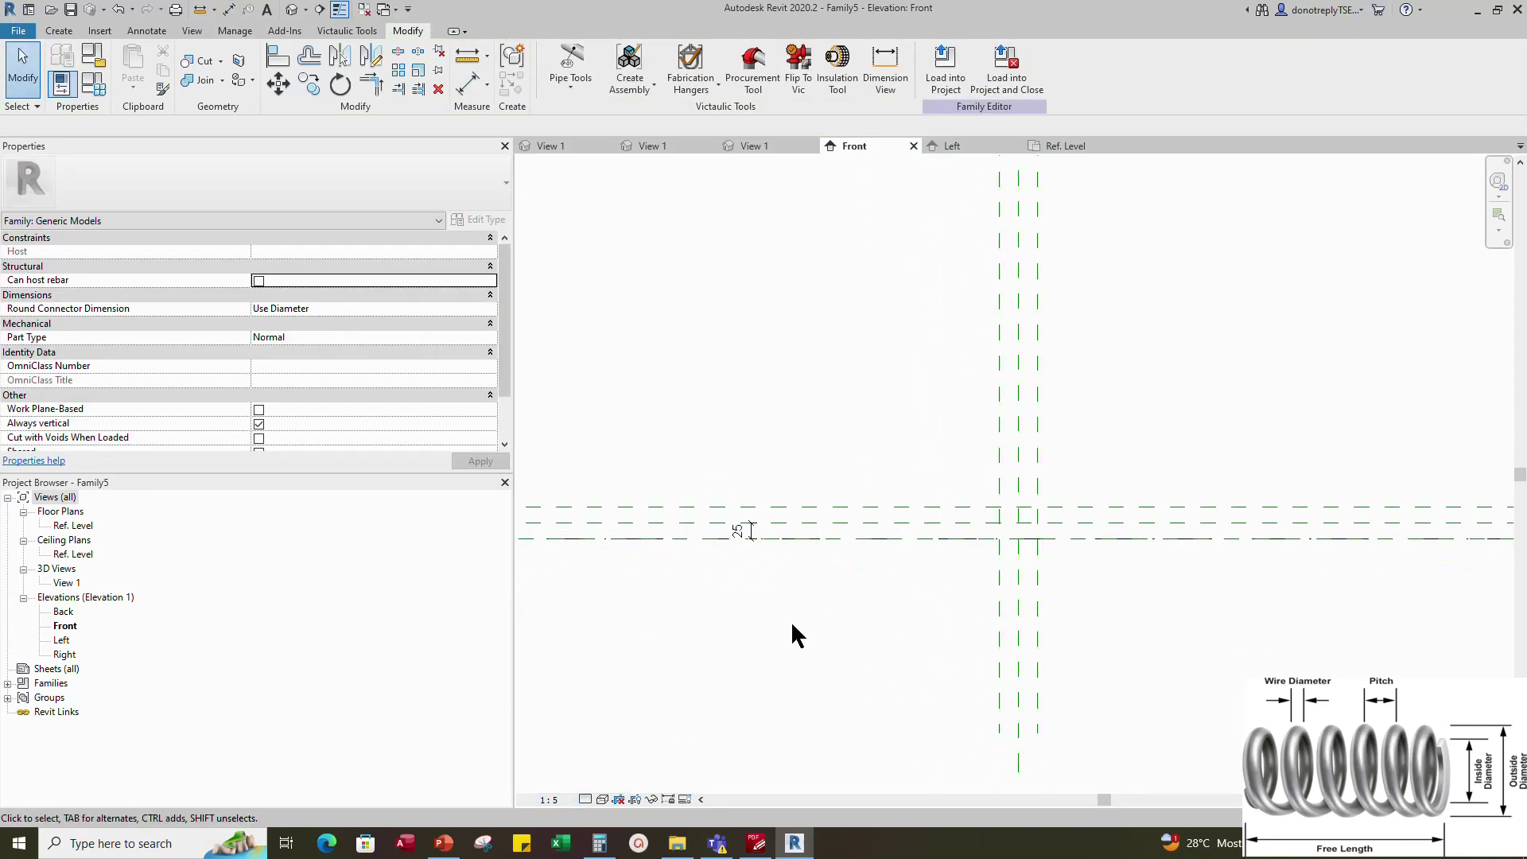
Label the dimension above Ref. Level with a new instance parameter named Pitch
{"action": "left_click", "coordinate": [746, 534]}
{"action": "left_click", "coordinate": [705, 68]}
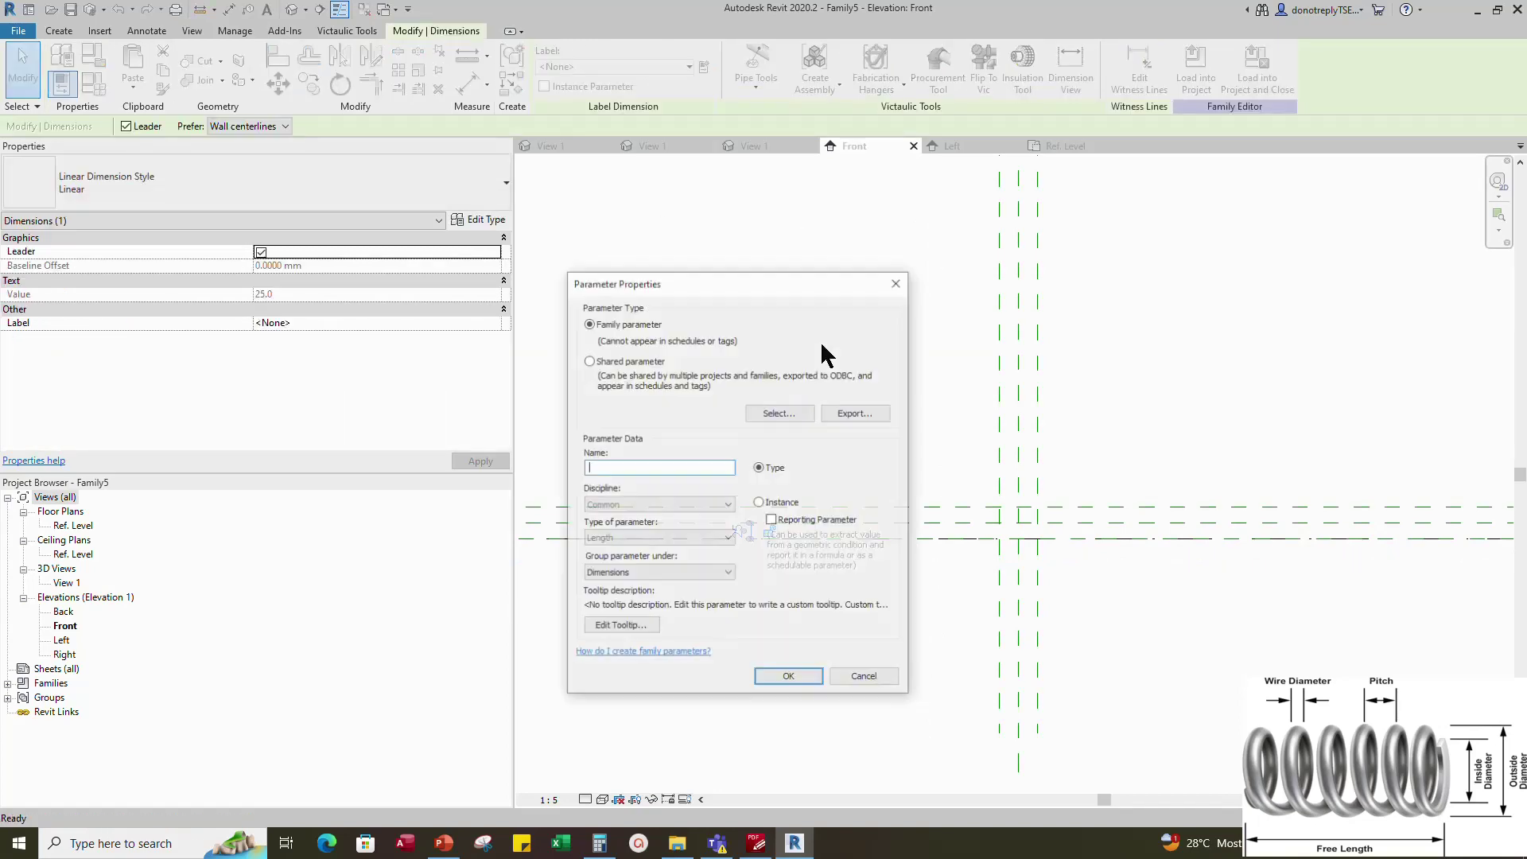
{"action": "type", "text": "Pitch"}
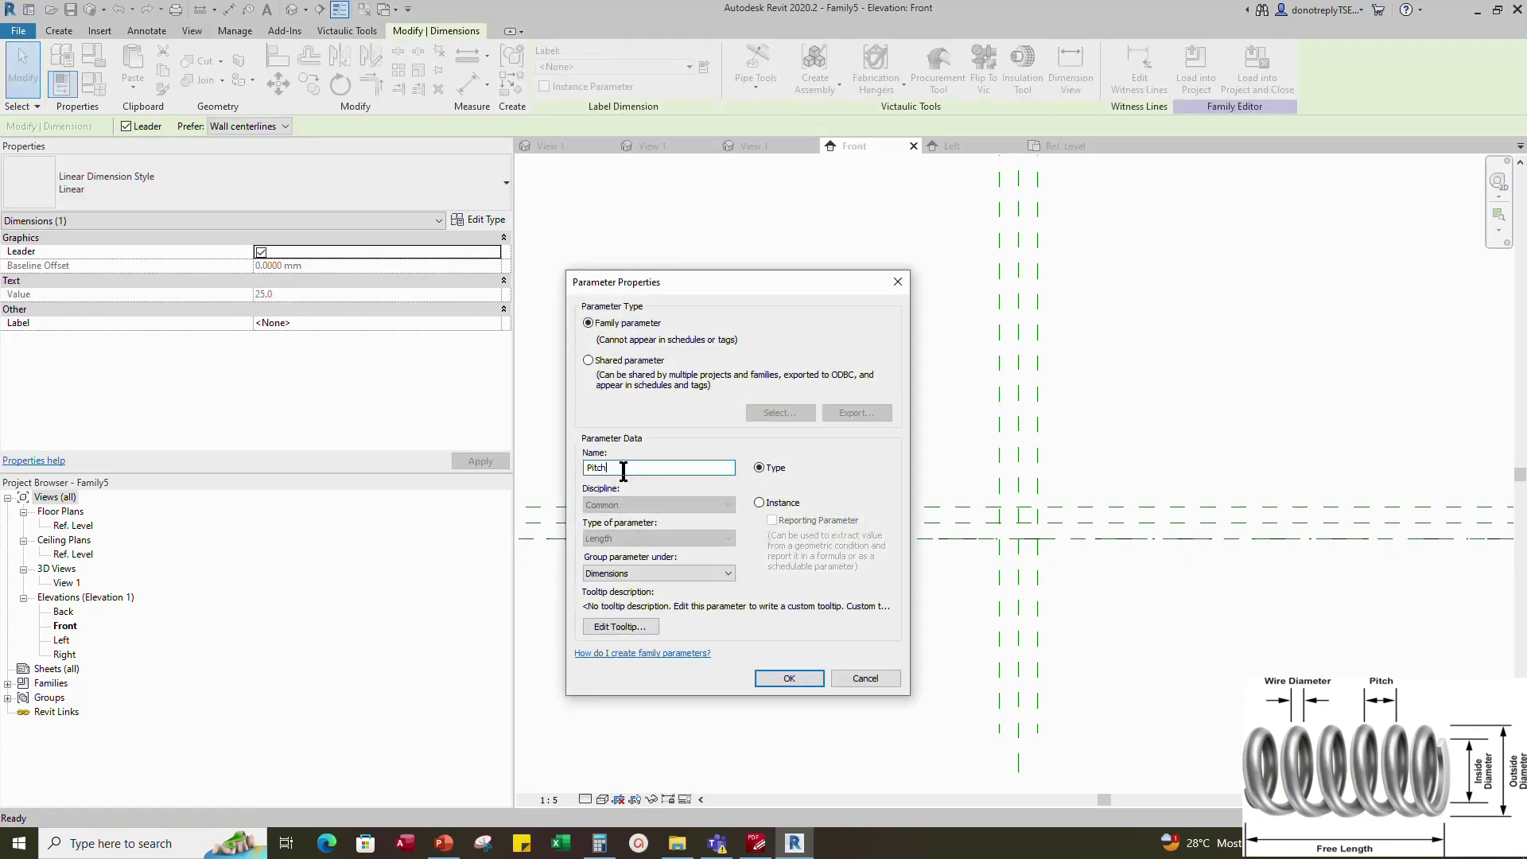
{"action": "left_click", "coordinate": [759, 502]}
{"action": "left_click", "coordinate": [786, 678]}
Dimension the distance between the first and second horizontal planes above Ref. Level
{"action": "scroll", "coordinate": [802, 603], "scroll_direction": "up", "scroll_amount": 1}
{"action": "left_click", "coordinate": [467, 84]}
{"action": "left_click", "coordinate": [617, 498]}
{"action": "left_click", "coordinate": [620, 475]}
{"action": "left_click", "coordinate": [652, 448]}
{"action": "key", "text": "Escape"}
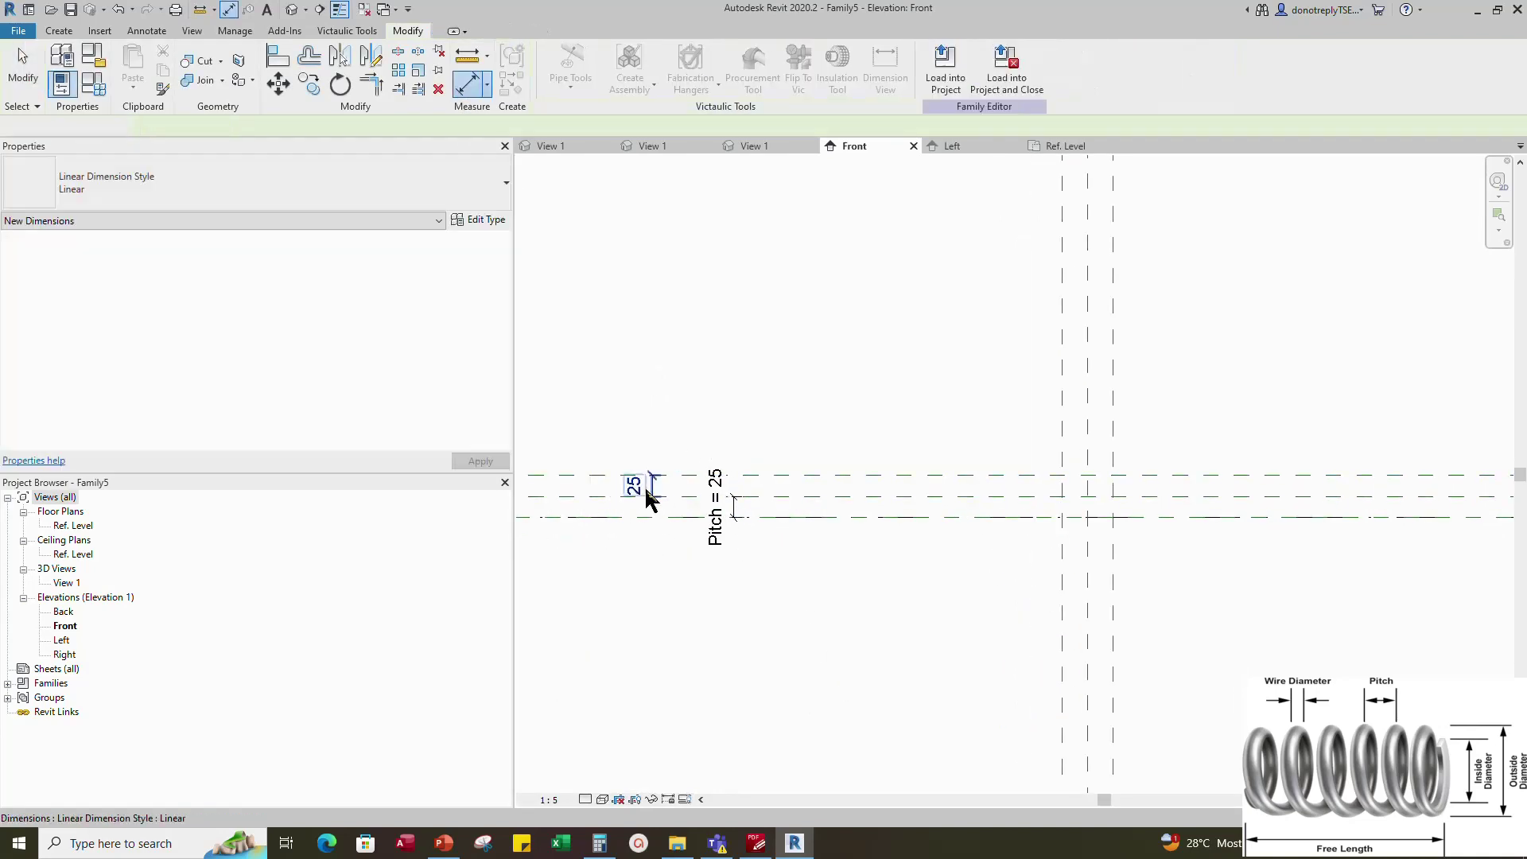
Label the dimension between the two upper horizontal planes with the existing Pitch parameter
{"action": "left_click", "coordinate": [650, 498]}
{"action": "left_click", "coordinate": [500, 322]}
{"action": "left_click", "coordinate": [284, 374]}
{"action": "left_click", "coordinate": [480, 461]}
{"action": "key", "text": "Escape"}
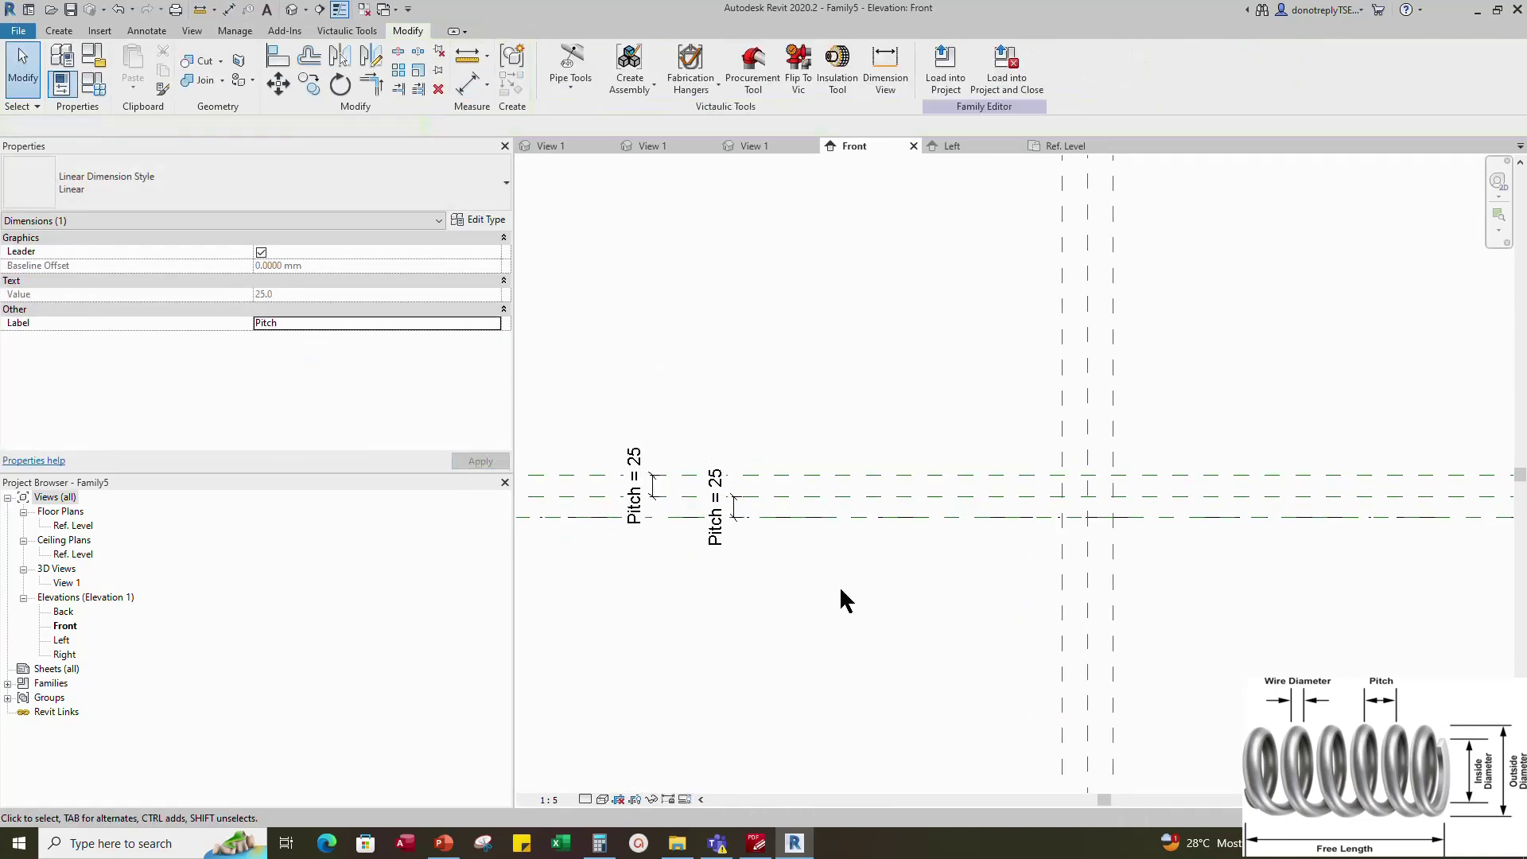
{"action": "key", "text": "Escape"}
Place a horizontal reference plane 12.5 mm above Ref. Level, midway to the first pitch plane
{"action": "key", "text": "r"}
{"action": "key", "text": "p"}
{"action": "left_click", "coordinate": [563, 54]}
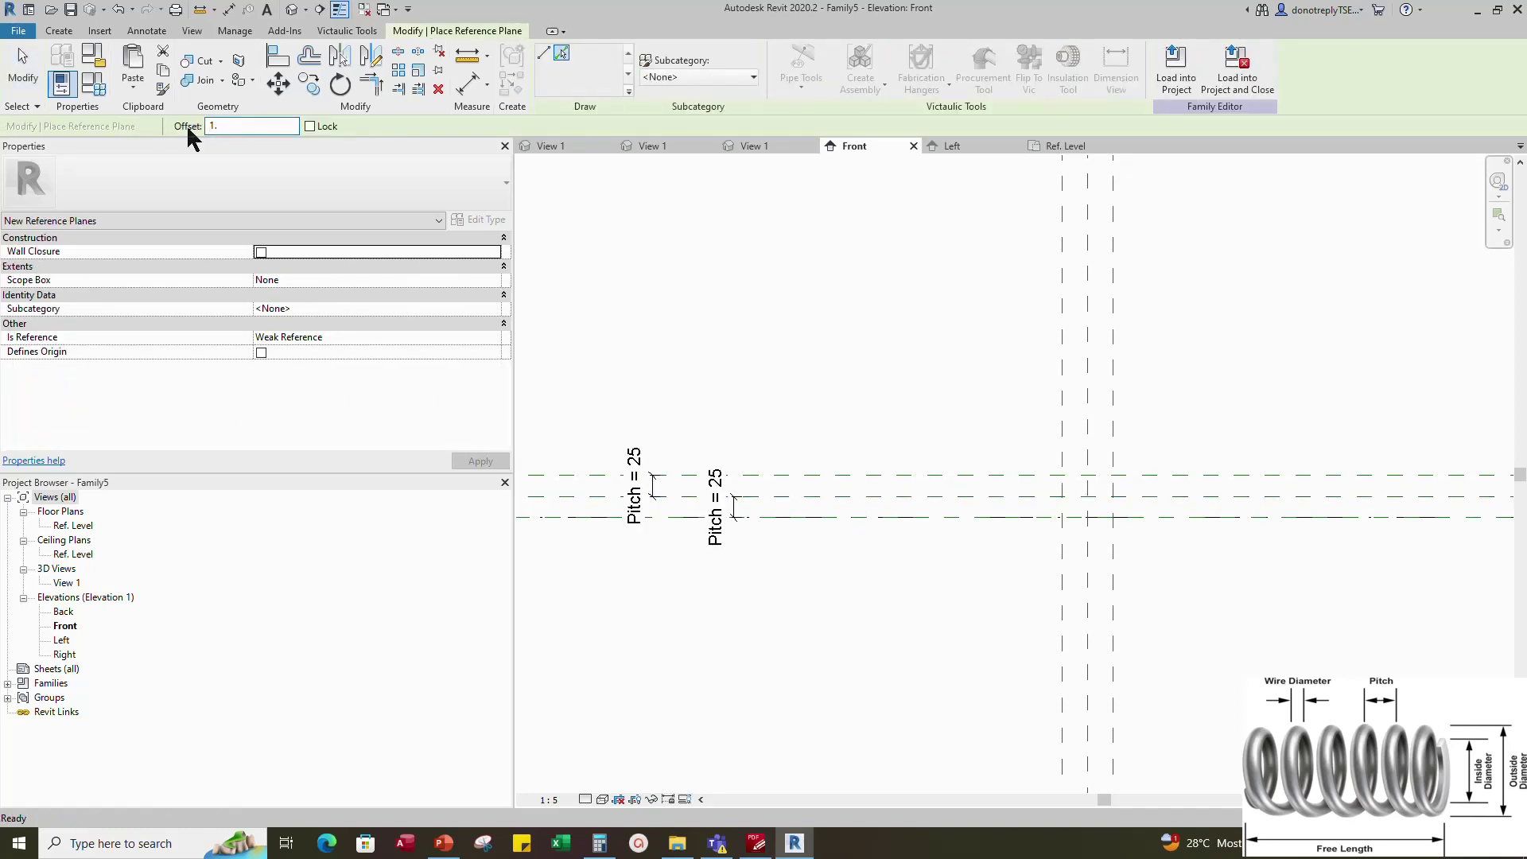
{"action": "scroll", "coordinate": [846, 481], "scroll_direction": "up", "scroll_amount": 2}
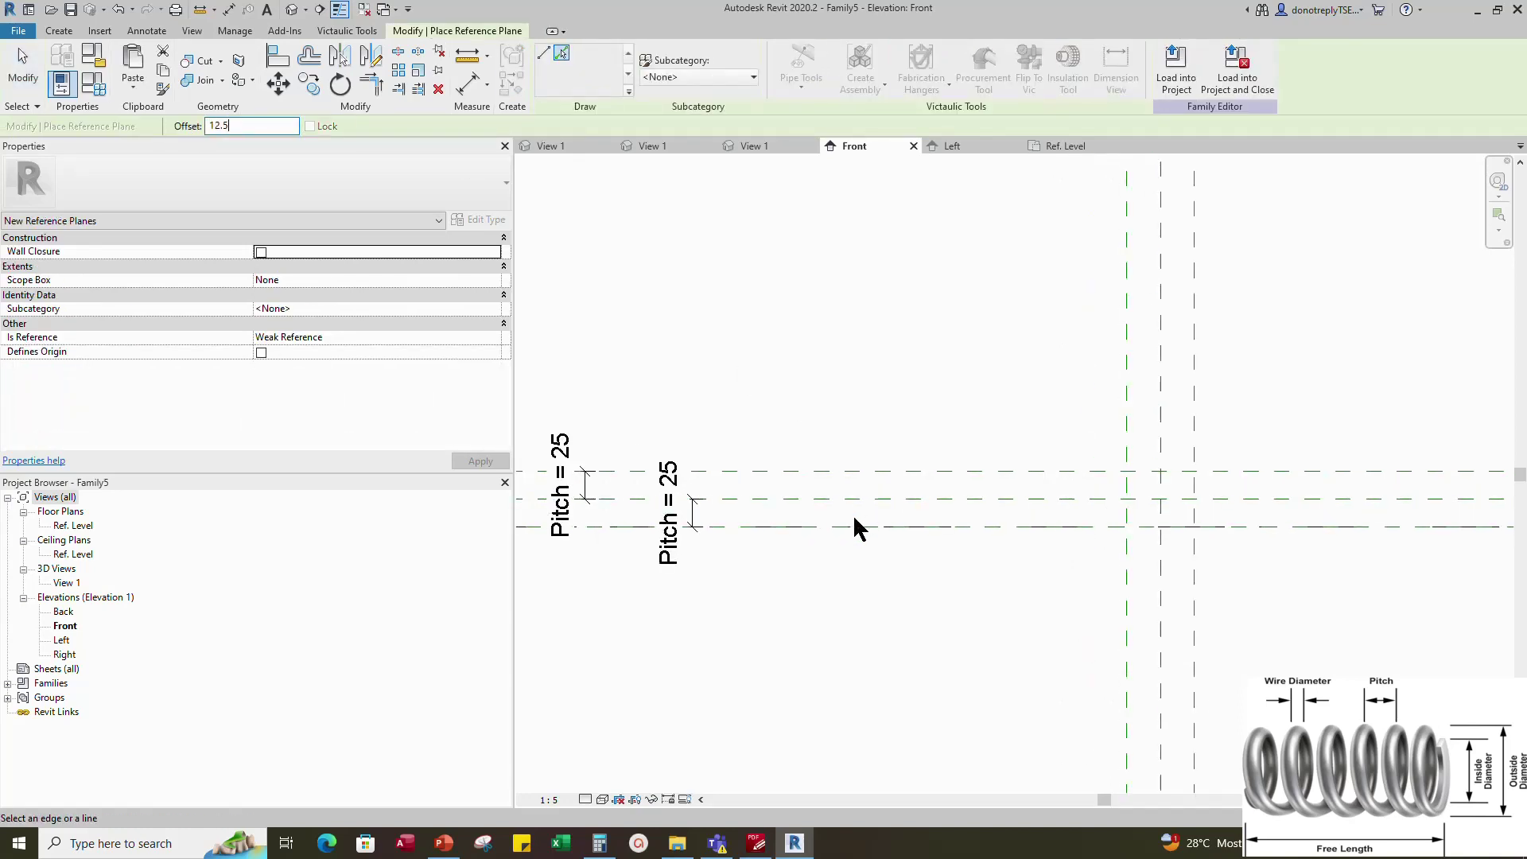
{"action": "left_click", "coordinate": [862, 522]}
{"action": "scroll", "coordinate": [1075, 554], "scroll_direction": "up", "scroll_amount": 2}
{"action": "scroll", "coordinate": [914, 581], "scroll_direction": "down", "scroll_amount": 1}
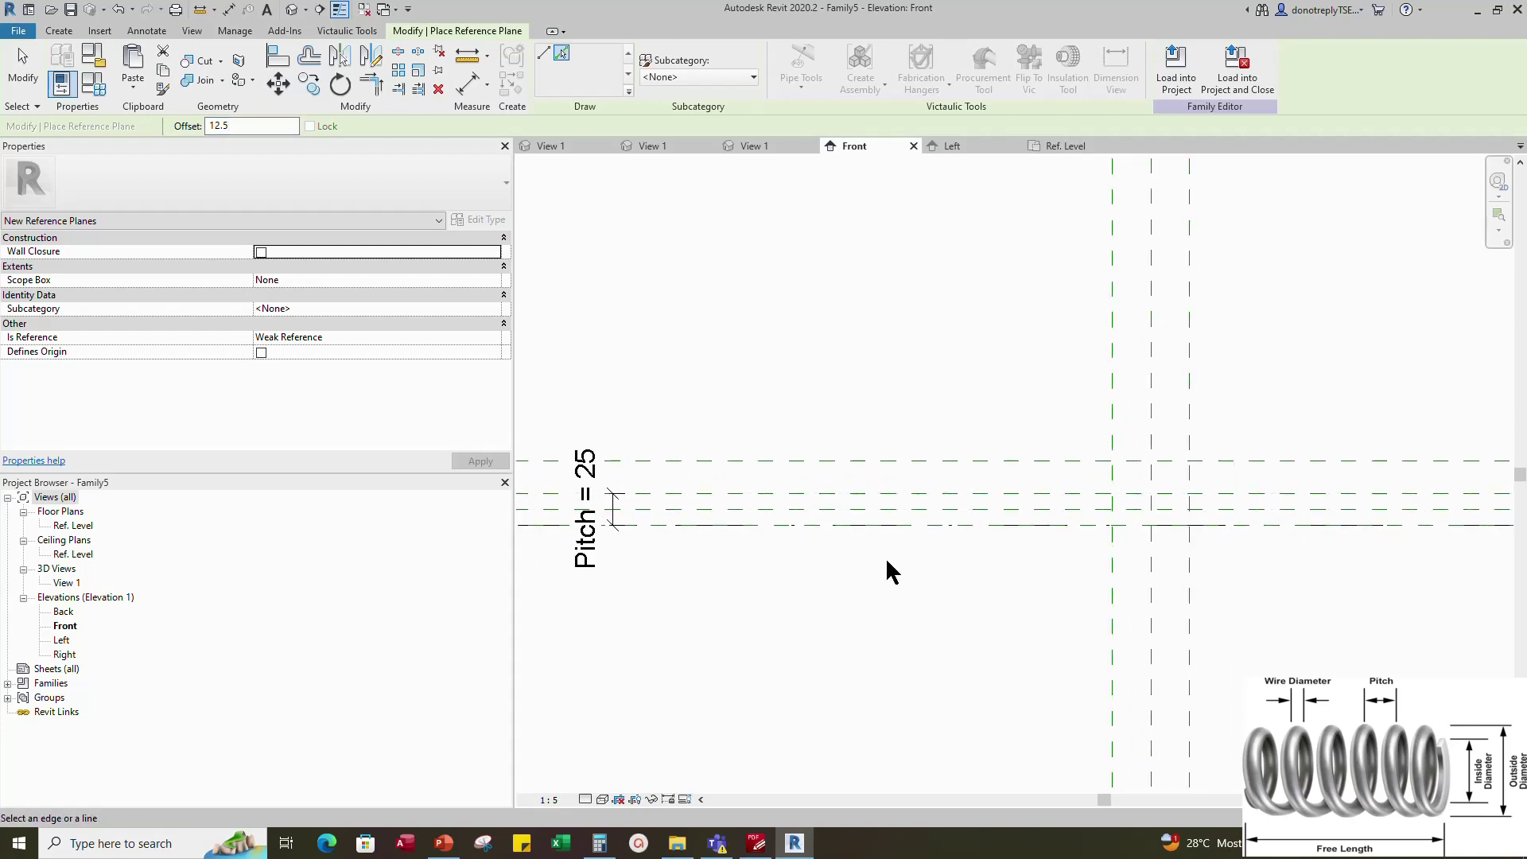
{"action": "key", "text": "Escape"}
{"action": "key", "text": "Escape"}
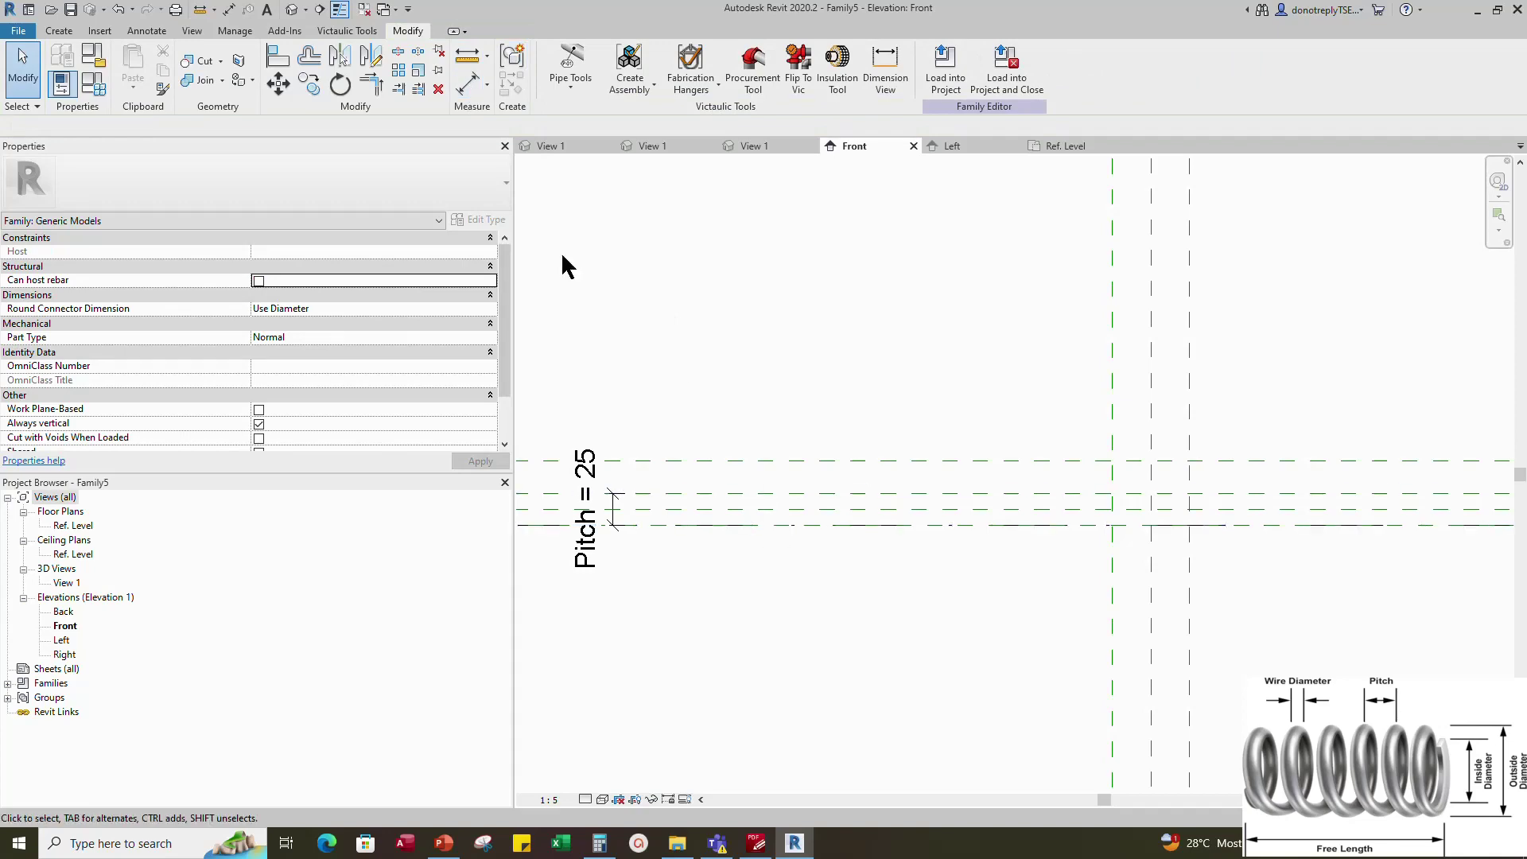
Add a continuous dimension across Ref. Level, the half-pitch plane and the first pitch plane
{"action": "key", "text": "d"}
{"action": "key", "text": "i"}
{"action": "left_click", "coordinate": [782, 525]}
{"action": "left_click", "coordinate": [779, 509]}
{"action": "left_click", "coordinate": [779, 493]}
{"action": "left_click", "coordinate": [778, 484]}
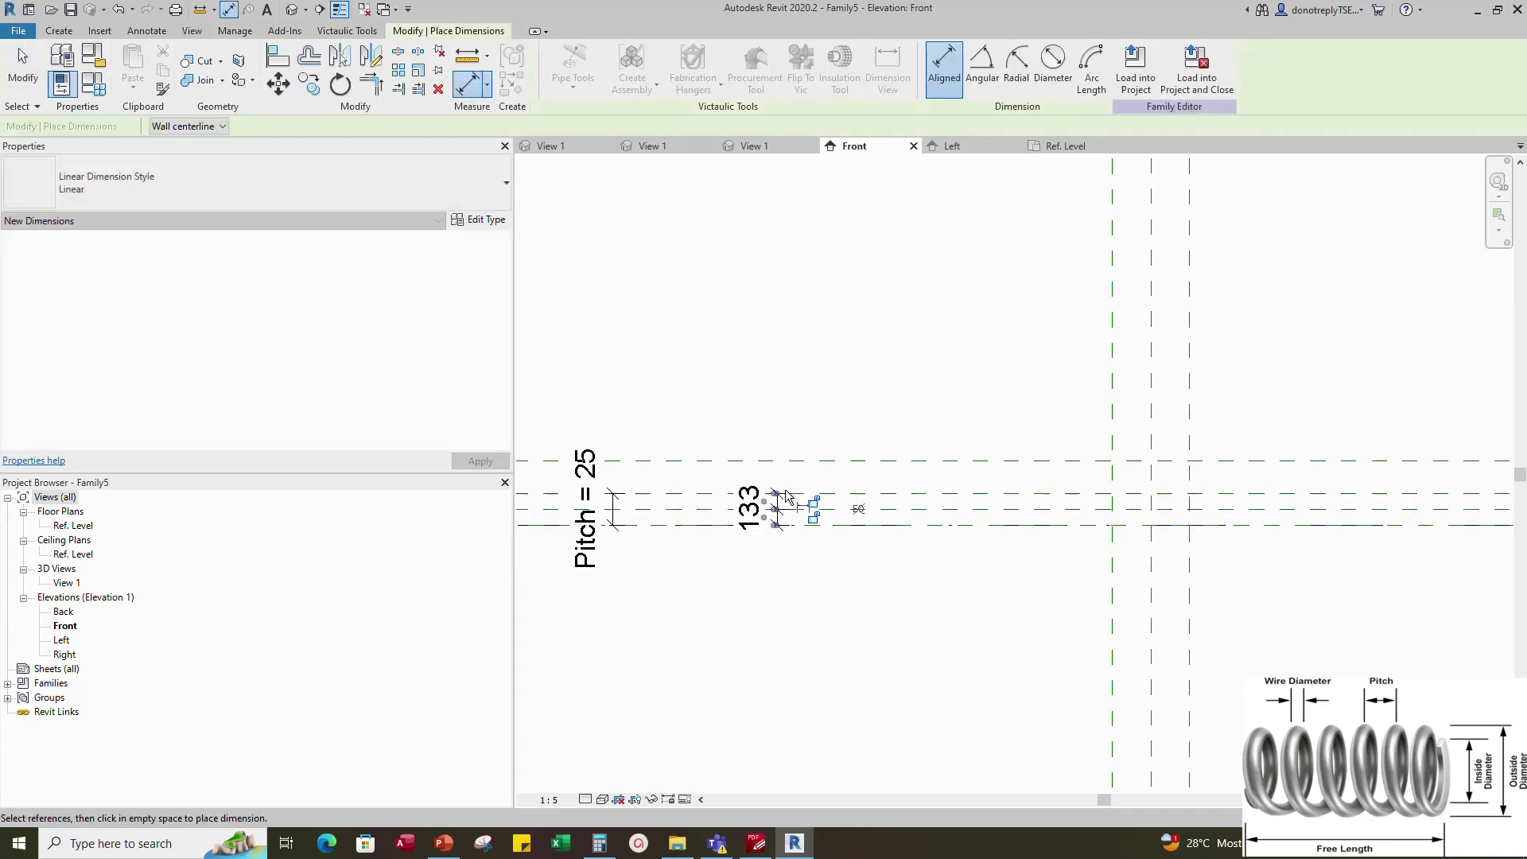
Set equal spacing on the continuous dimension across Ref. Level, the half-pitch plane and the first pitch plane
{"action": "left_click", "coordinate": [858, 509]}
{"action": "key", "text": "Escape"}
{"action": "key", "text": "Escape"}
{"action": "scroll", "coordinate": [620, 588], "scroll_direction": "down", "scroll_amount": 4}
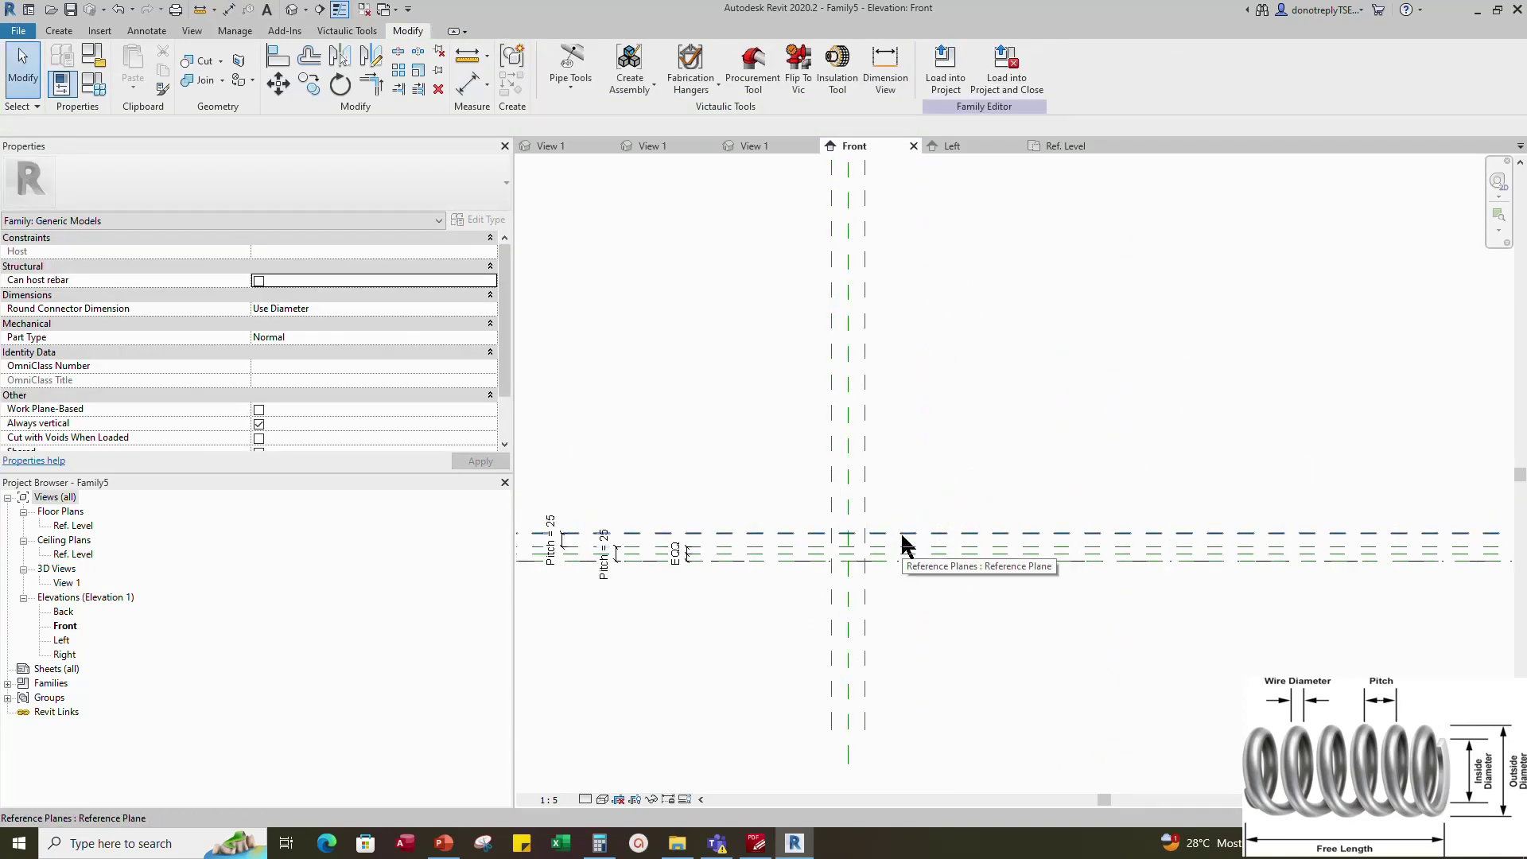
Place a horizontal reference plane 150 mm above Ref. Level
{"action": "left_click", "coordinate": [891, 533]}
{"action": "left_click", "coordinate": [513, 92]}
{"action": "left_click", "coordinate": [562, 54]}
{"action": "double_click", "coordinate": [230, 125]}
{"action": "type", "text": "150"}
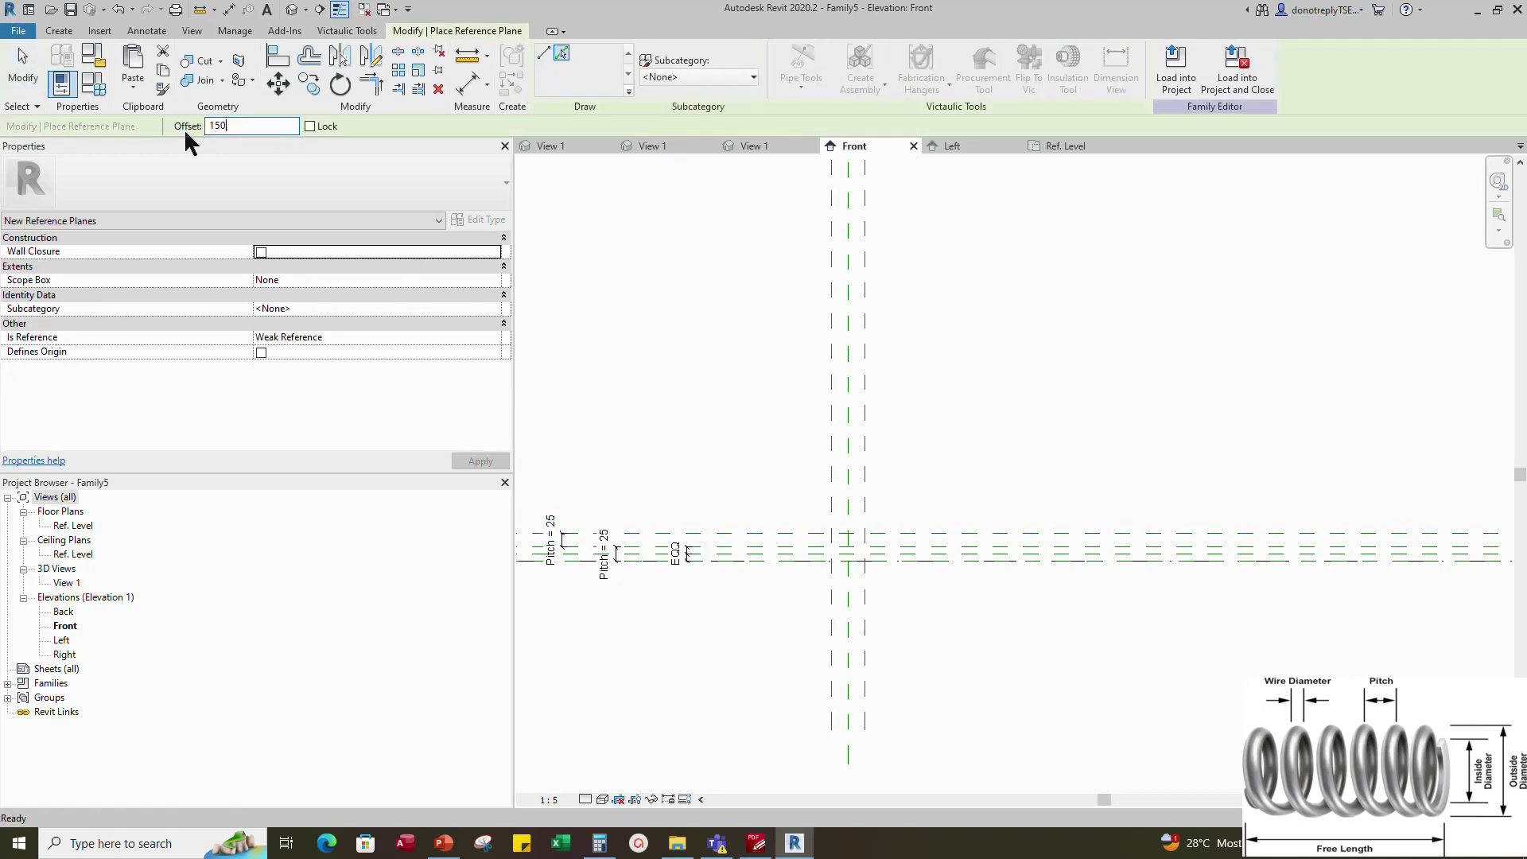
{"action": "scroll", "coordinate": [1000, 574], "scroll_direction": "up", "scroll_amount": 2}
{"action": "scroll", "coordinate": [1000, 574], "scroll_direction": "down", "scroll_amount": 2}
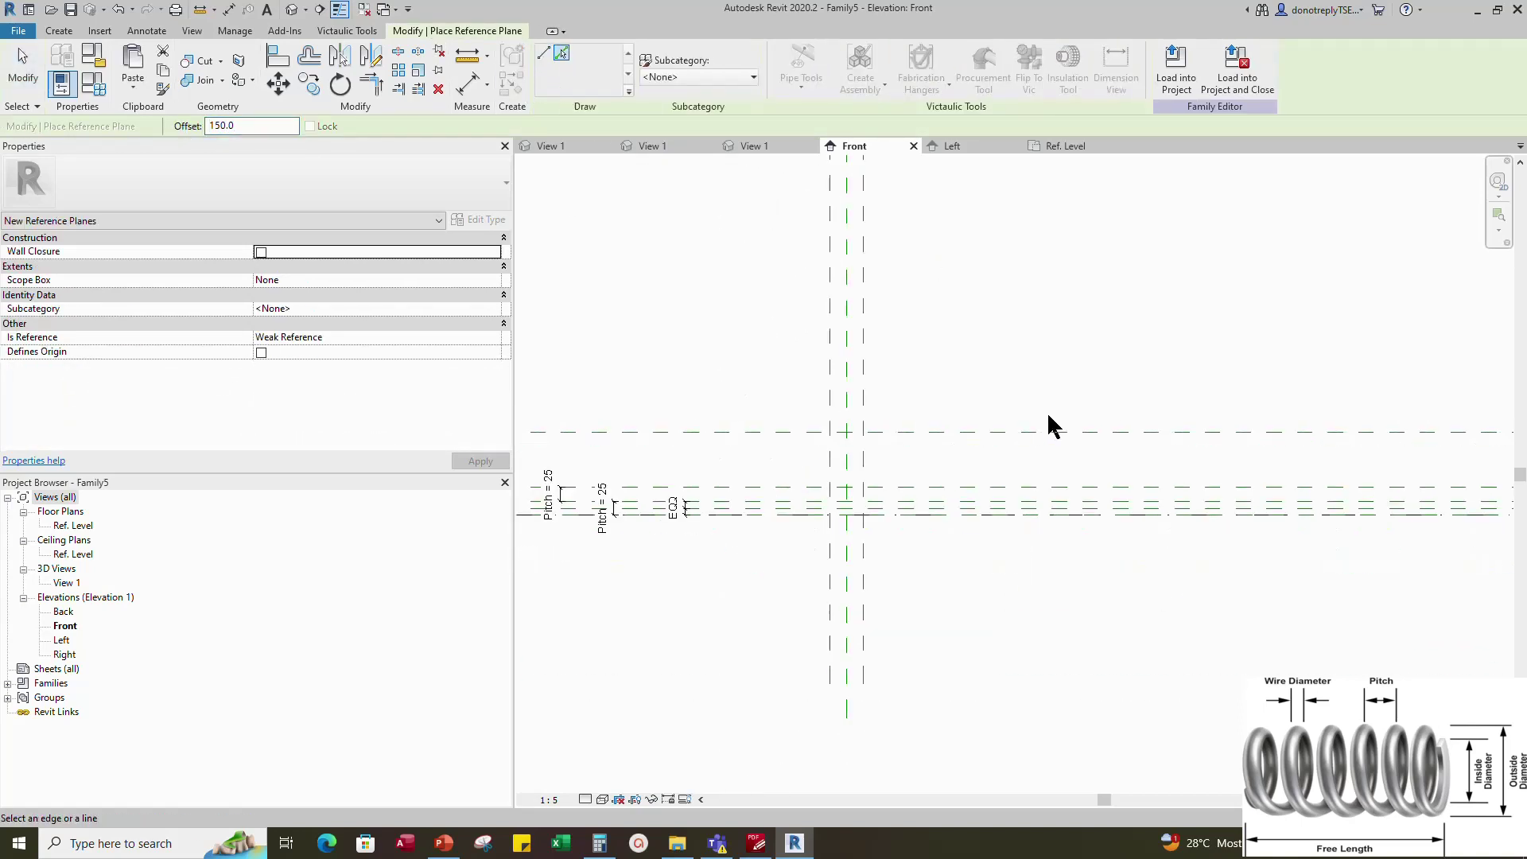
Dimension the distance between the topmost horizontal plane and Ref. Level
{"action": "key", "text": "Escape"}
{"action": "left_click", "coordinate": [468, 83]}
{"action": "left_click", "coordinate": [1209, 408]}
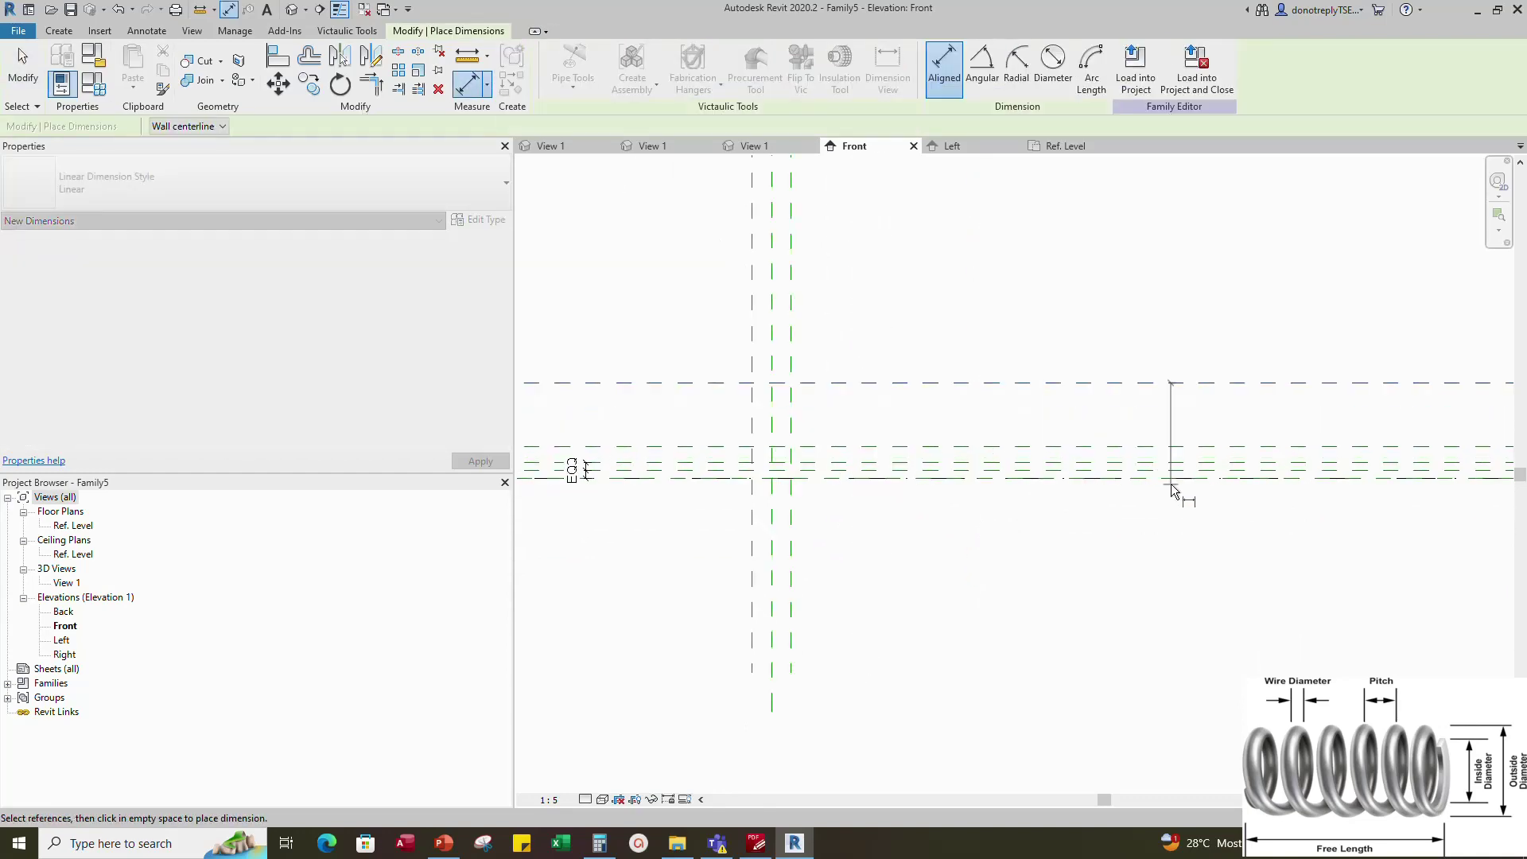
{"action": "left_click", "coordinate": [1209, 480]}
{"action": "left_click", "coordinate": [1222, 442]}
{"action": "key", "text": "Escape"}
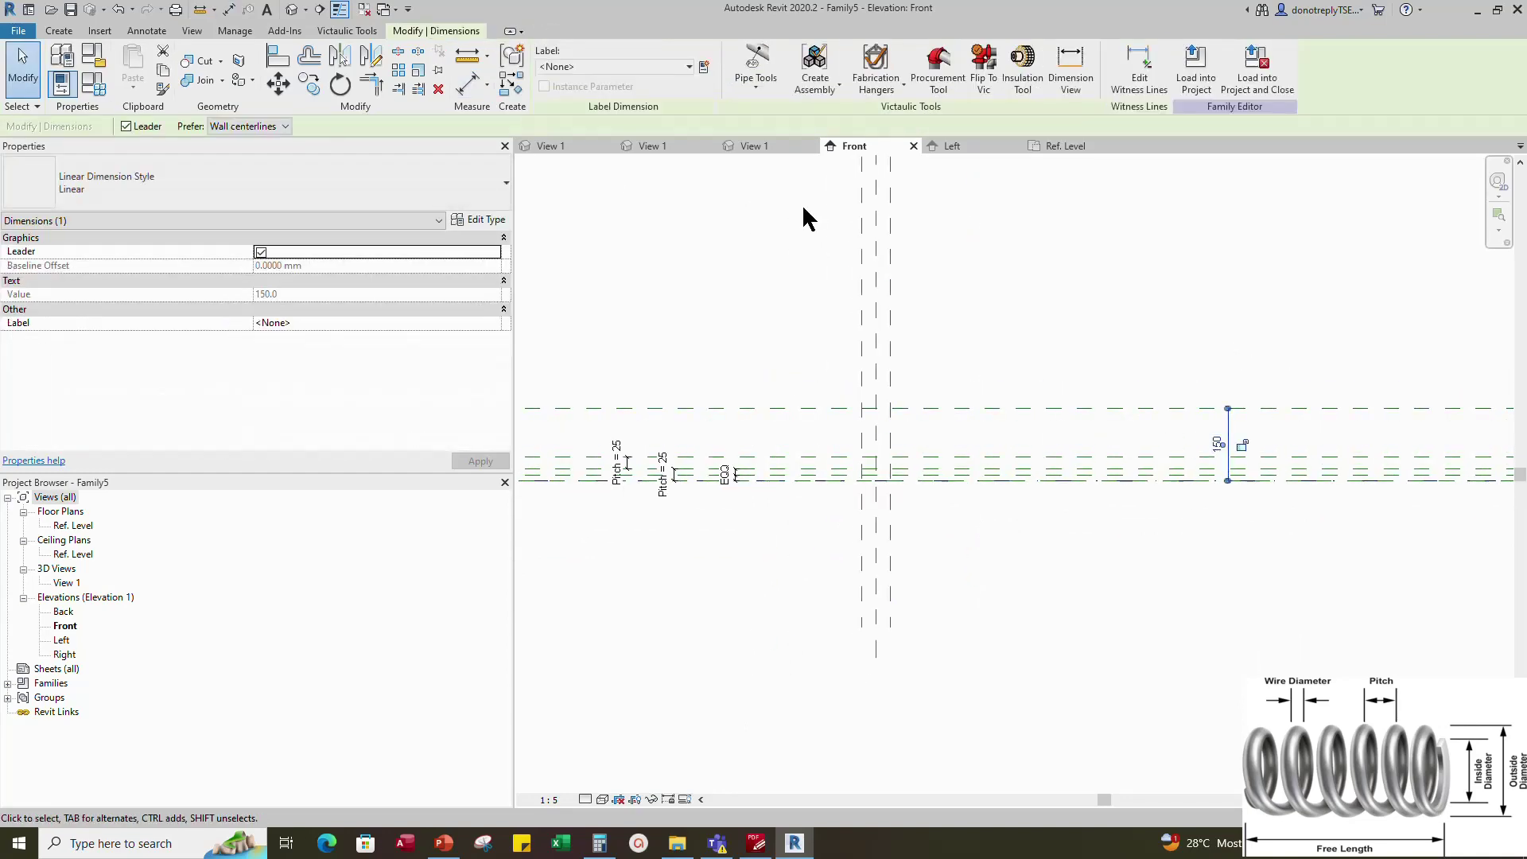
Label the overall height dimension with a new instance parameter named Hight, grouped under Dimensions
{"action": "left_click", "coordinate": [704, 67]}
{"action": "type", "text": "H"}
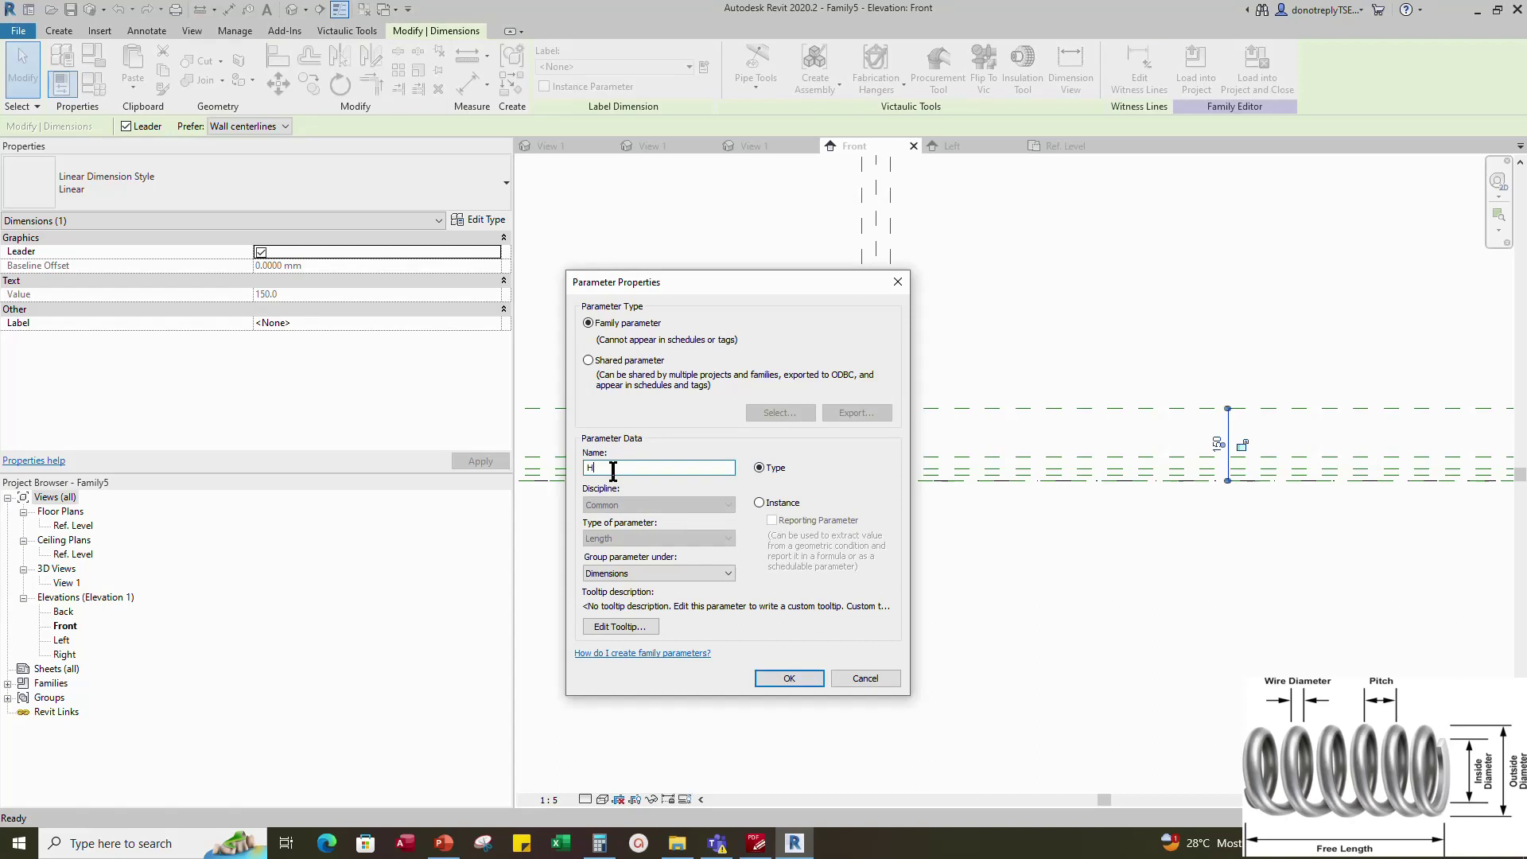
{"action": "left_click", "coordinate": [759, 504]}
{"action": "left_click", "coordinate": [789, 678]}
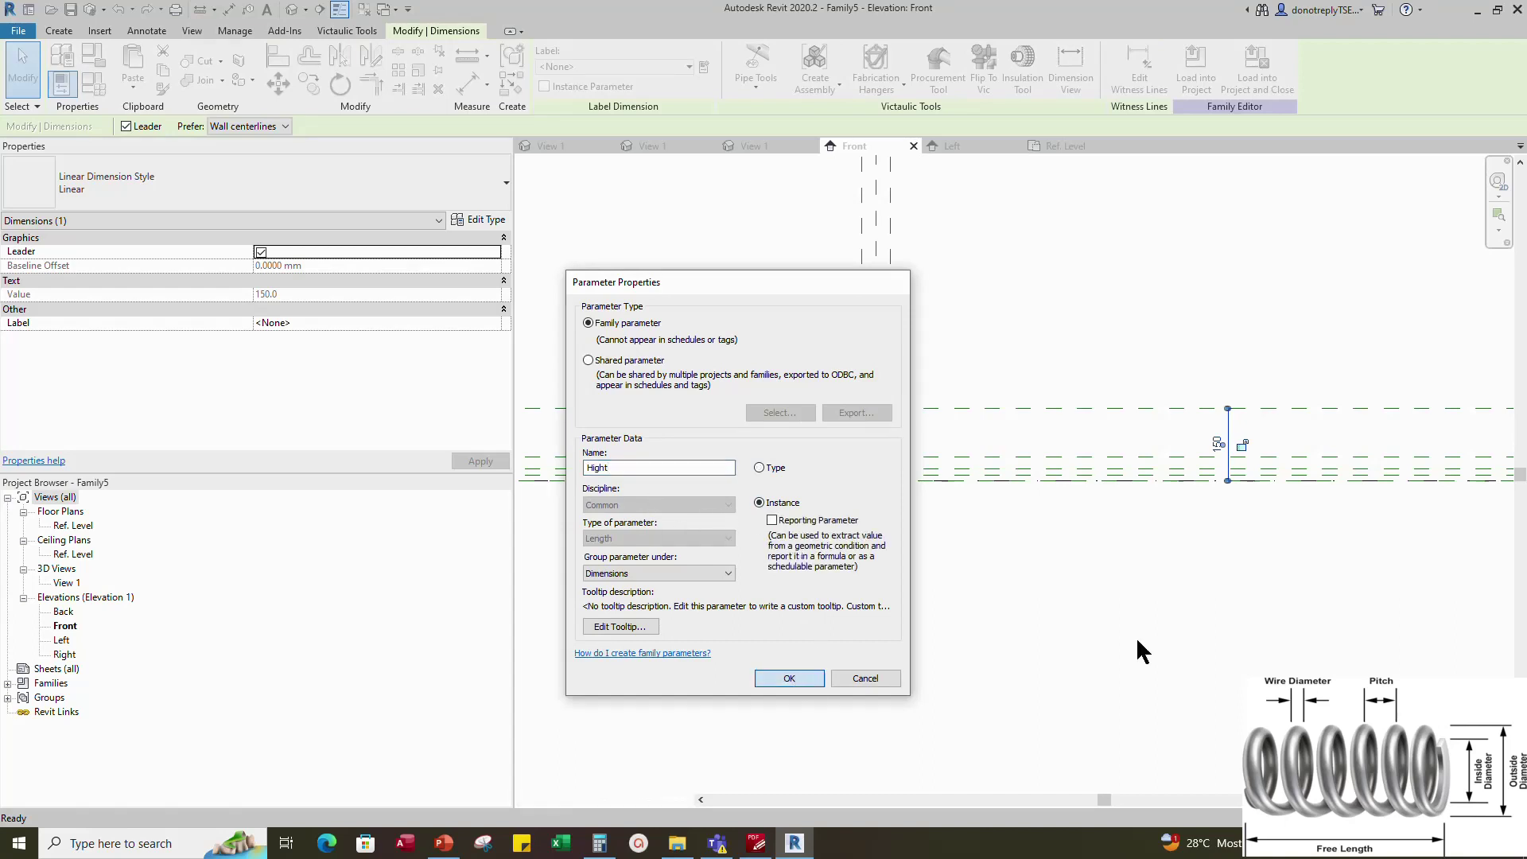
{"action": "left_click", "coordinate": [1287, 586]}
Place a horizontal reference plane 25 mm below the topmost plane
{"action": "scroll", "coordinate": [1021, 533], "scroll_direction": "up", "scroll_amount": 3}
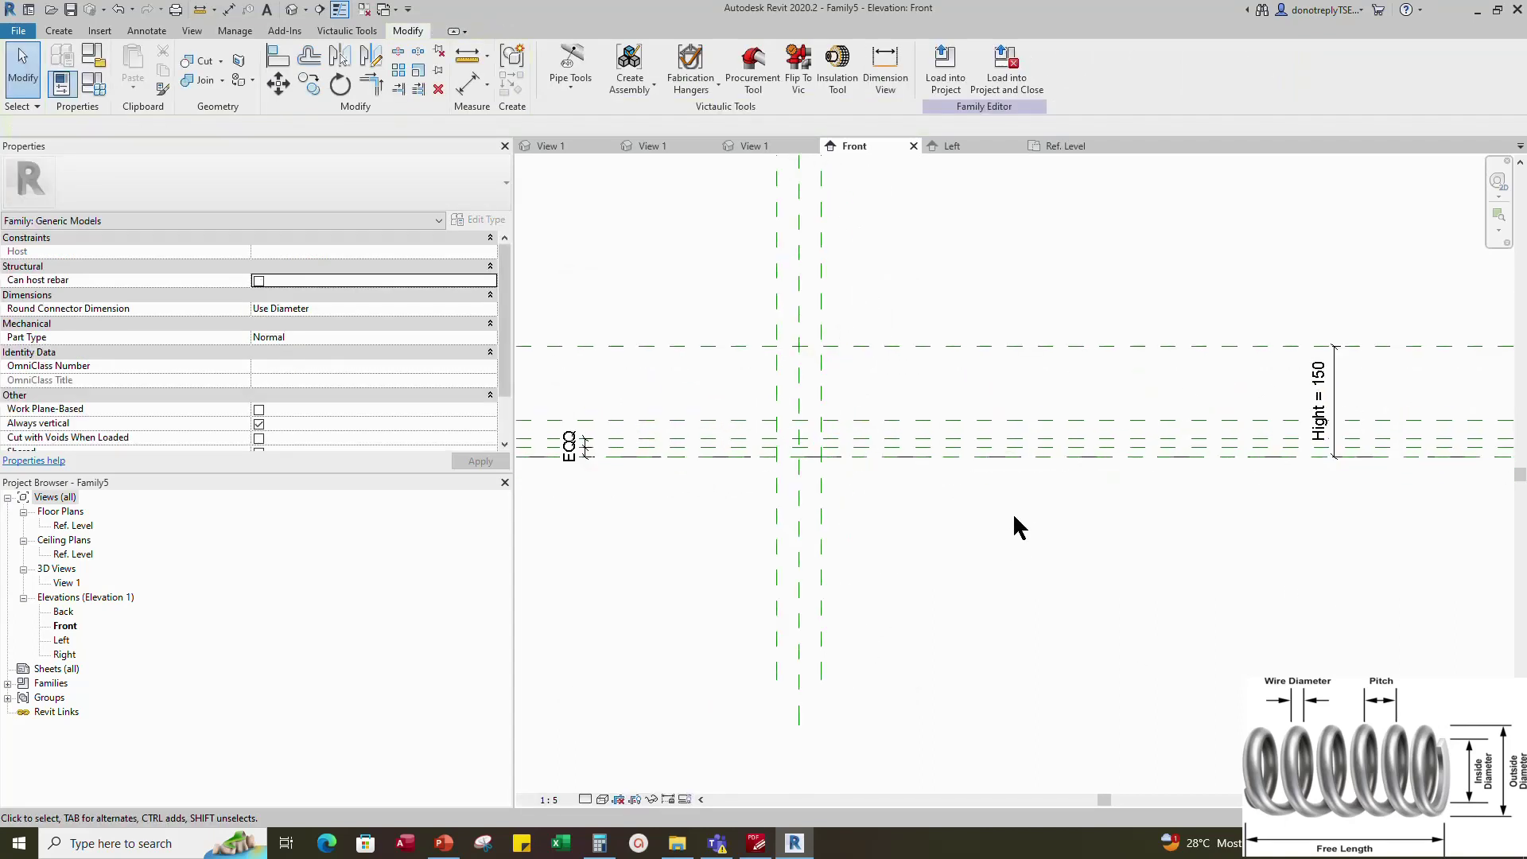
{"action": "scroll", "coordinate": [871, 517], "scroll_direction": "up", "scroll_amount": 1}
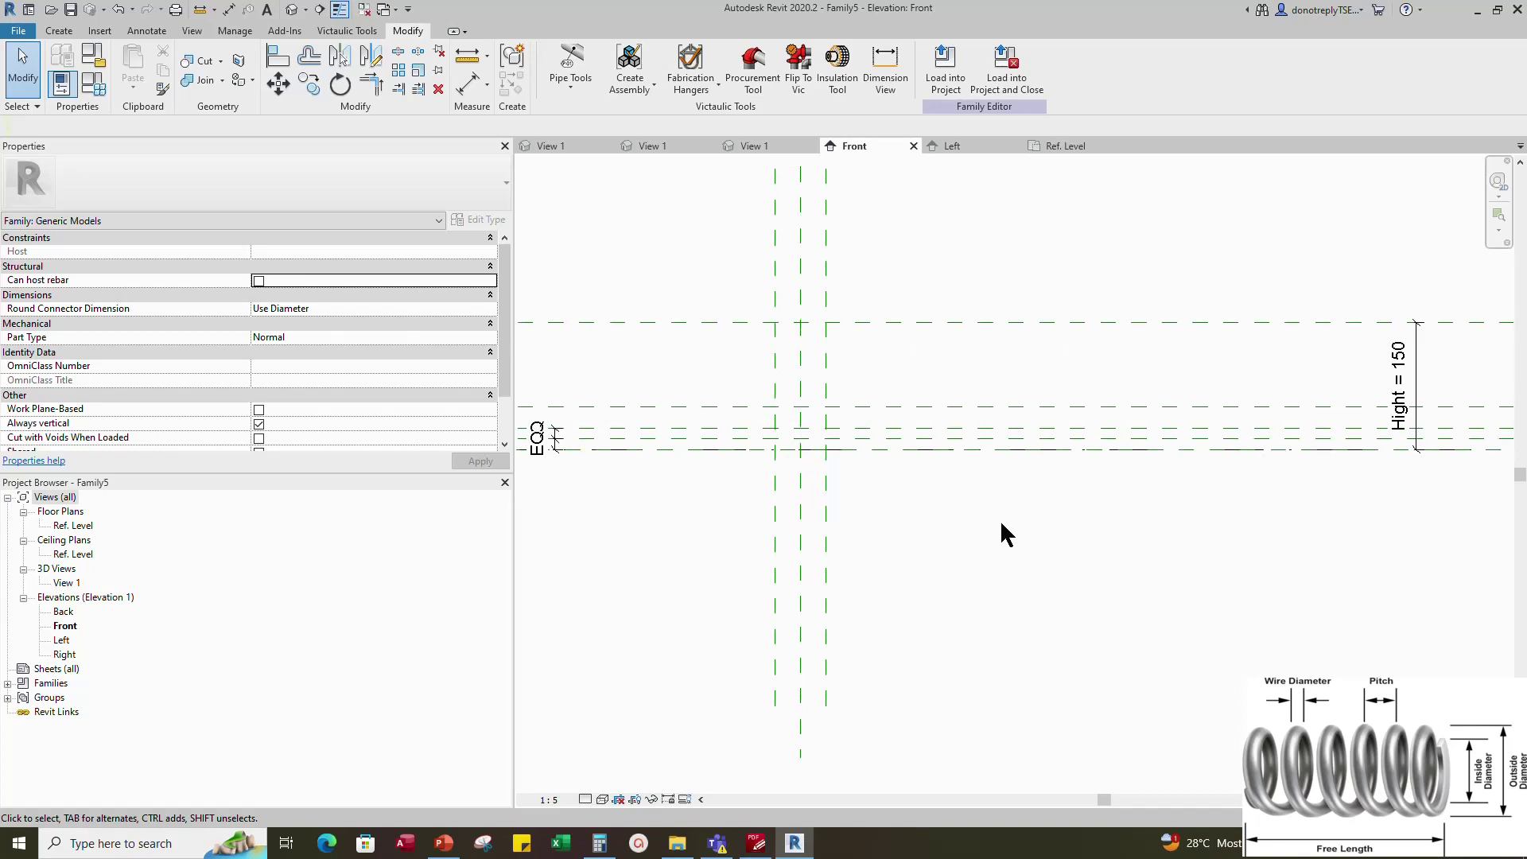
{"action": "scroll", "coordinate": [823, 447], "scroll_direction": "up", "scroll_amount": 2}
{"action": "scroll", "coordinate": [826, 451], "scroll_direction": "down", "scroll_amount": 2}
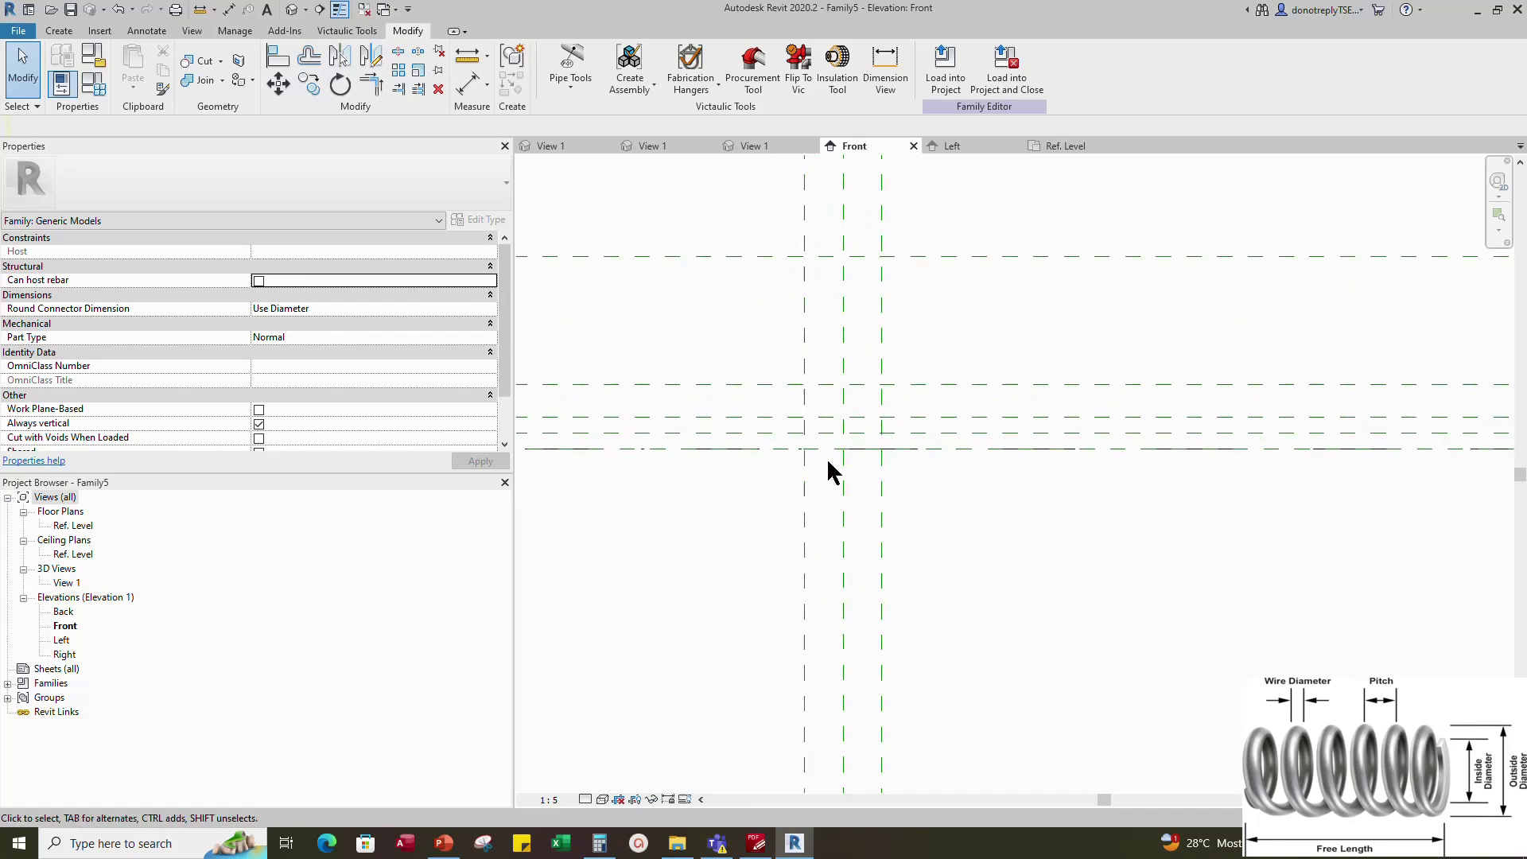
{"action": "key", "text": "r"}
{"action": "key", "text": "p"}
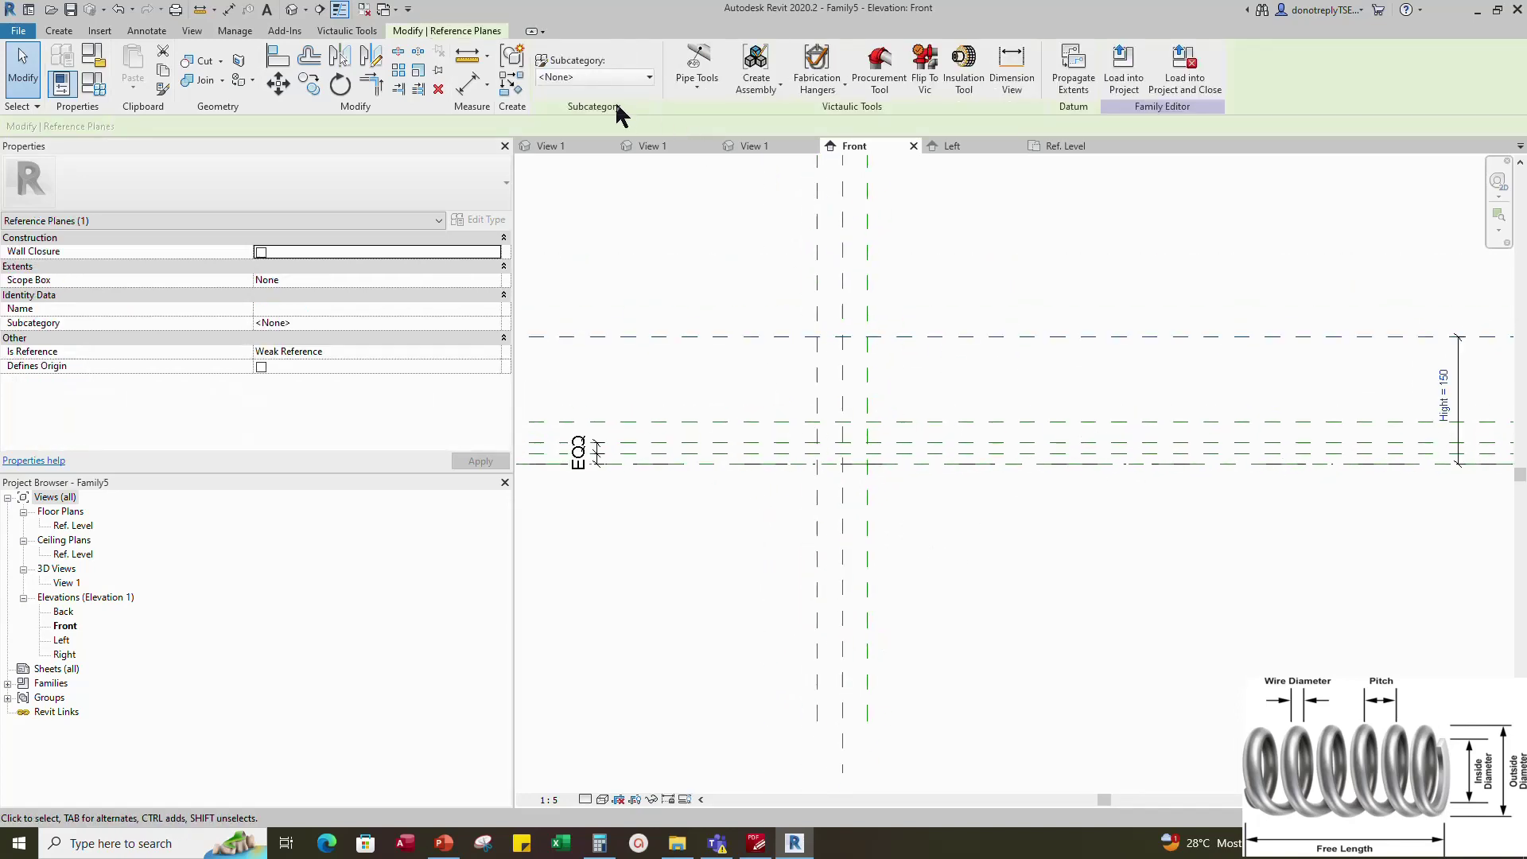
{"action": "left_click_drag", "start_coordinate": [253, 127], "coordinate": [159, 135]}
{"action": "type", "text": "25"}
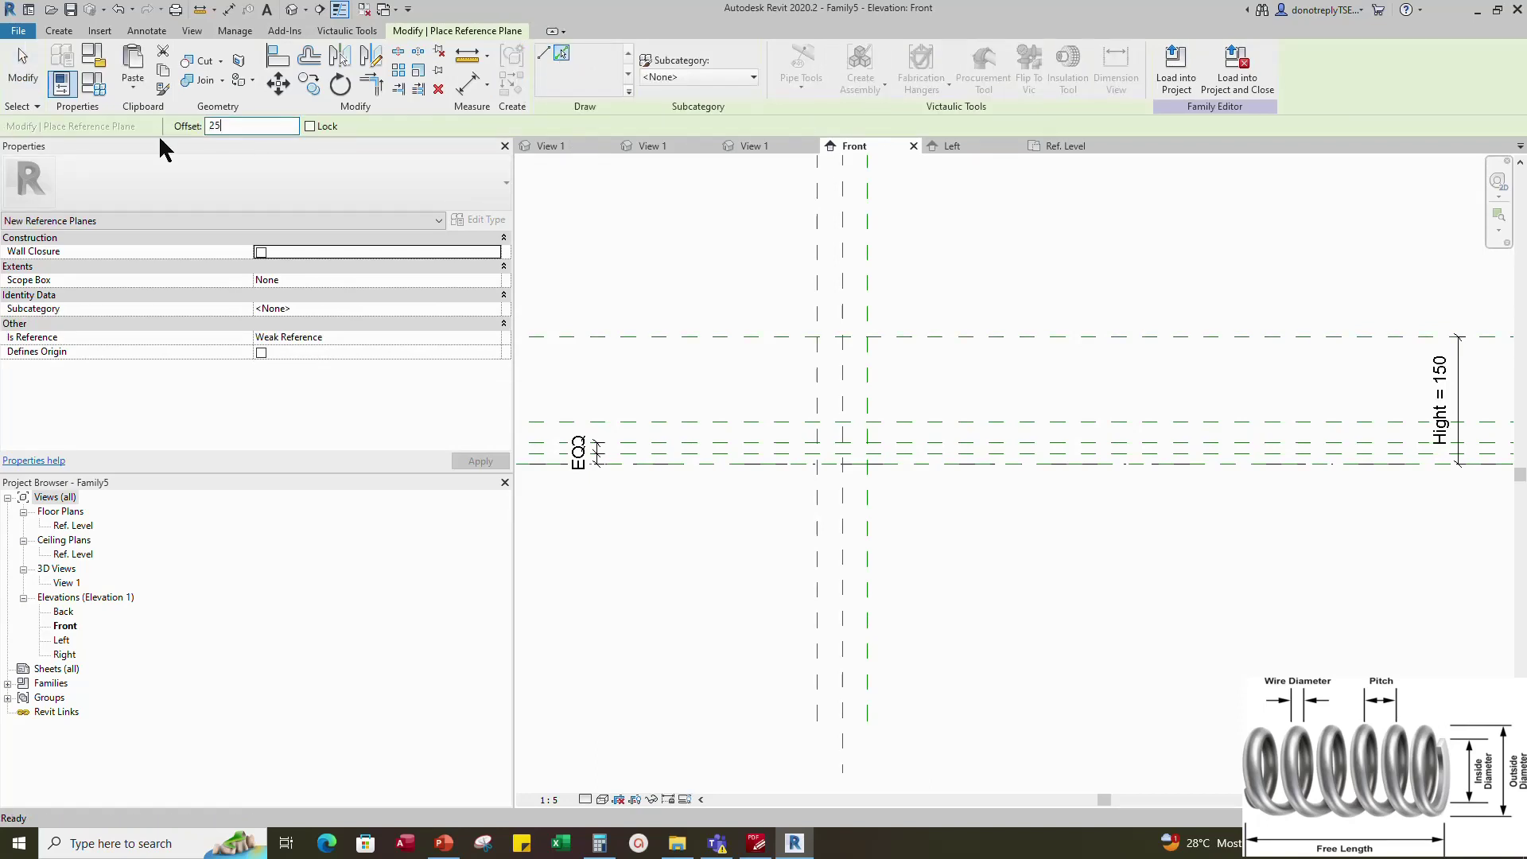
{"action": "left_click", "coordinate": [922, 339]}
Dimension the distance between the topmost plane and the plane directly below it
{"action": "left_click", "coordinate": [470, 86]}
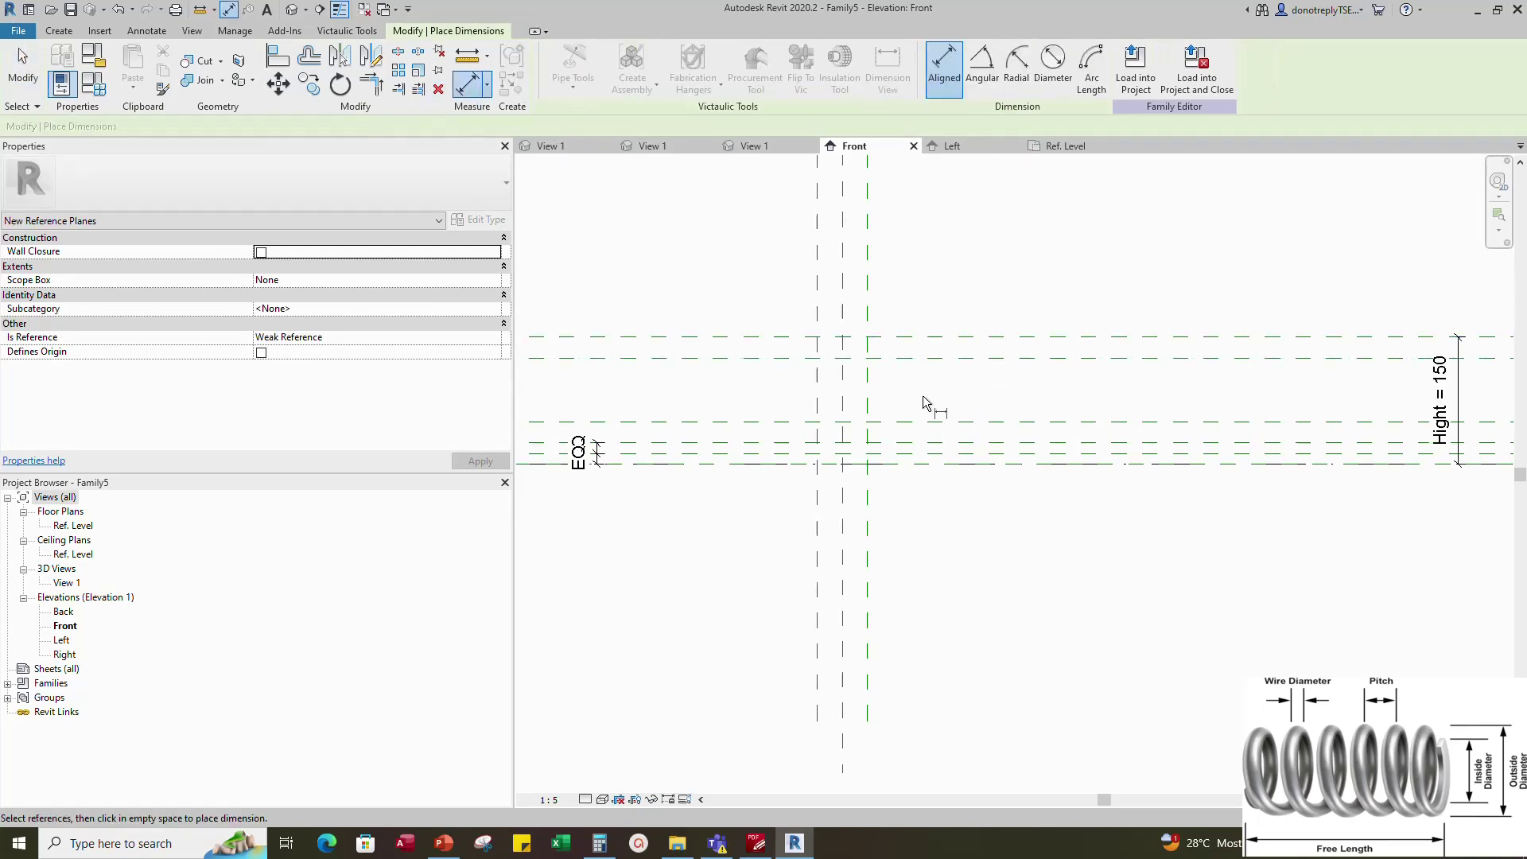
{"action": "scroll", "coordinate": [922, 399], "scroll_direction": "down", "scroll_amount": 1}
{"action": "left_click", "coordinate": [1133, 359]}
{"action": "left_click", "coordinate": [1103, 375]}
{"action": "left_click", "coordinate": [1127, 383]}
{"action": "key", "text": "Escape"}
{"action": "key", "text": "Escape"}
Label the dimension between the two top horizontal planes with the existing Pitch parameter
{"action": "left_click", "coordinate": [1115, 366]}
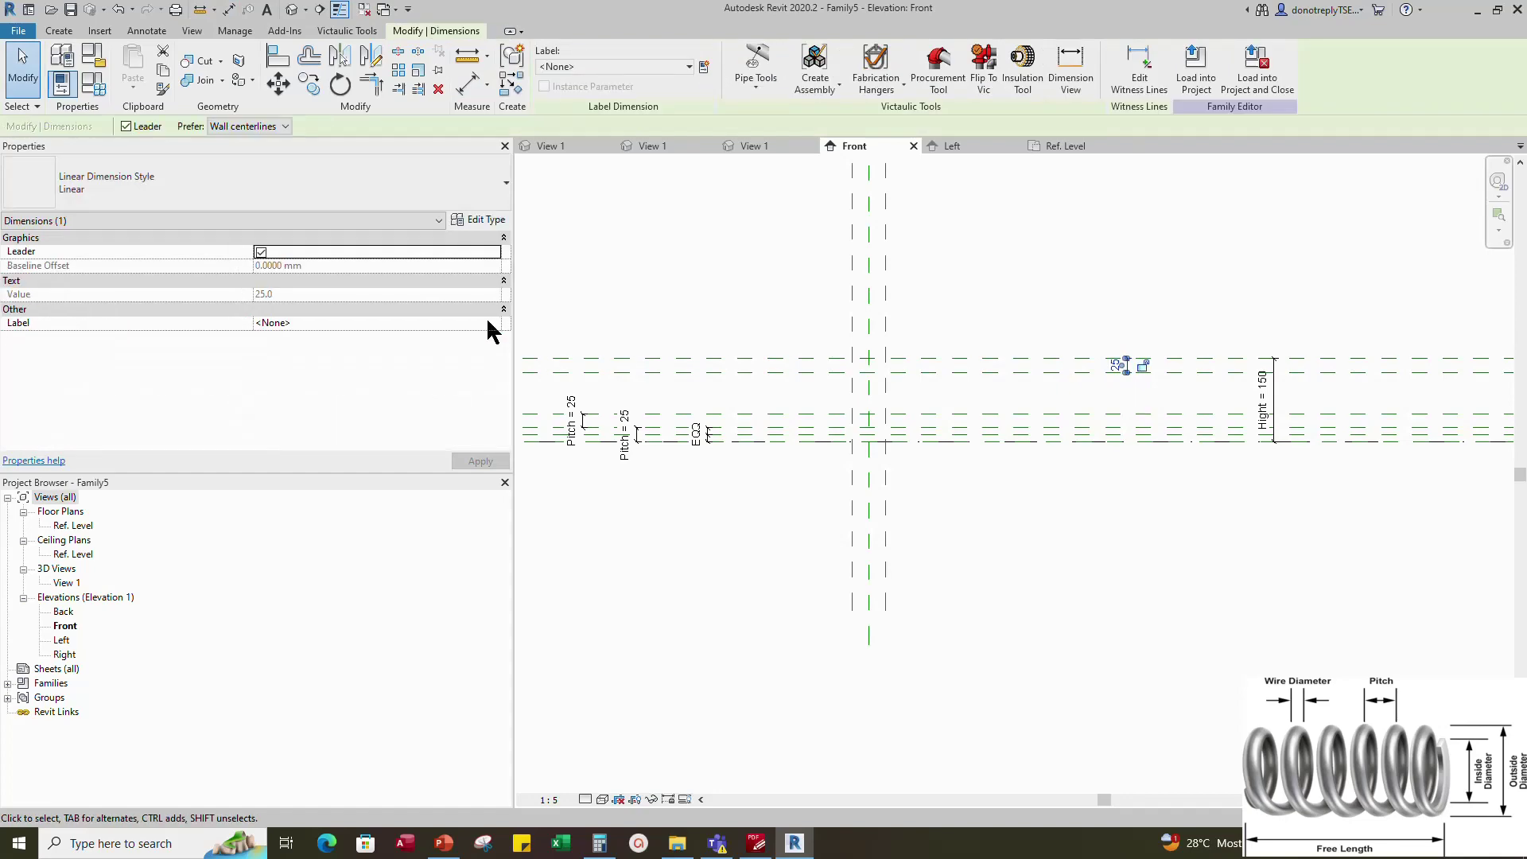
{"action": "left_click", "coordinate": [493, 324]}
{"action": "left_click", "coordinate": [299, 385]}
{"action": "left_click", "coordinate": [1136, 546]}
{"action": "scroll", "coordinate": [1136, 546], "scroll_direction": "down", "scroll_amount": 1}
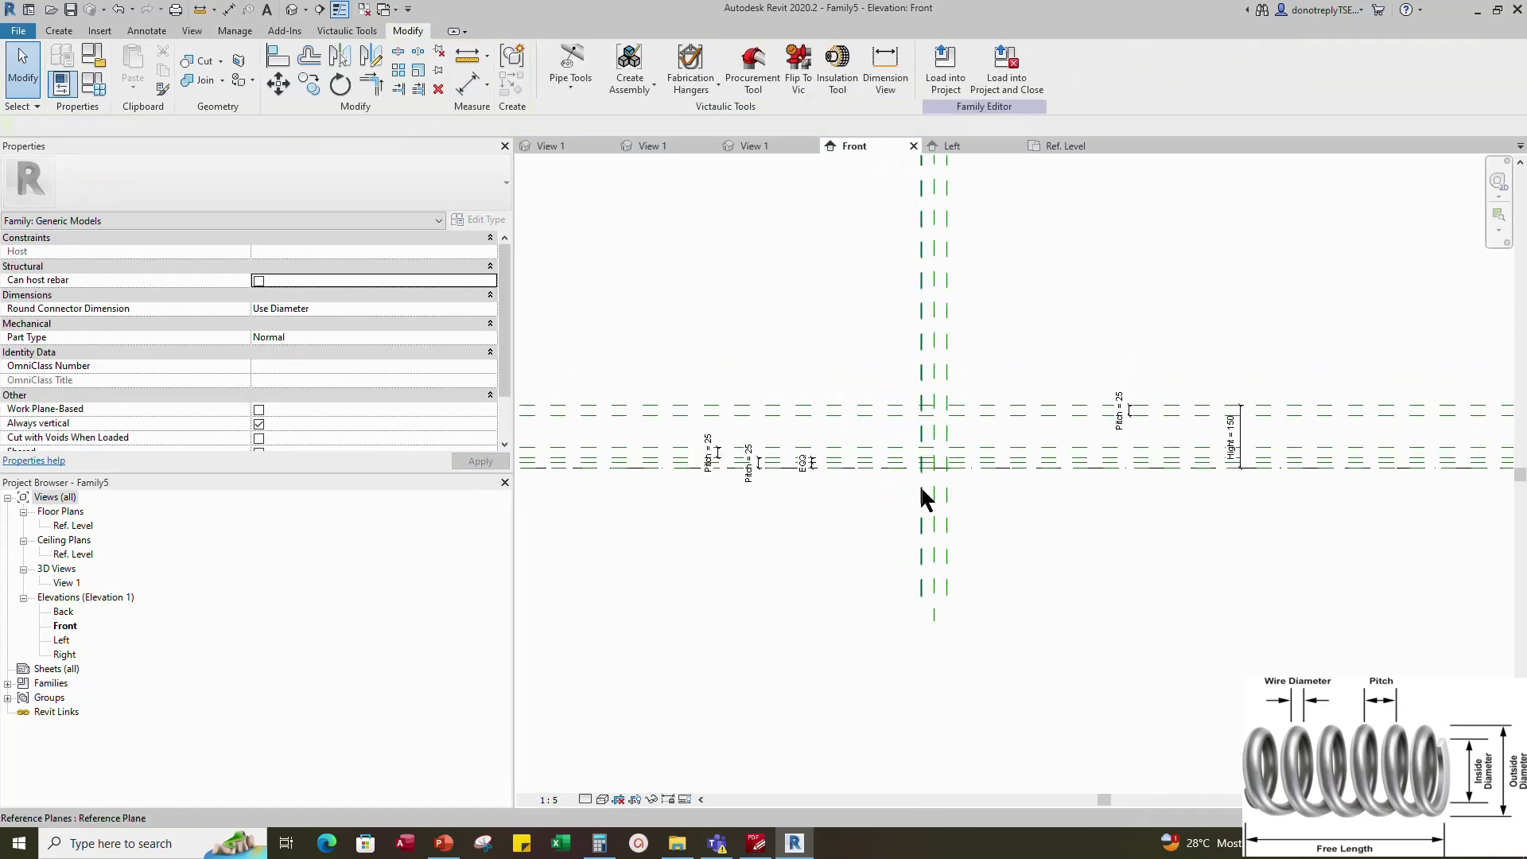
{"action": "scroll", "coordinate": [1032, 494], "scroll_direction": "up", "scroll_amount": 2}
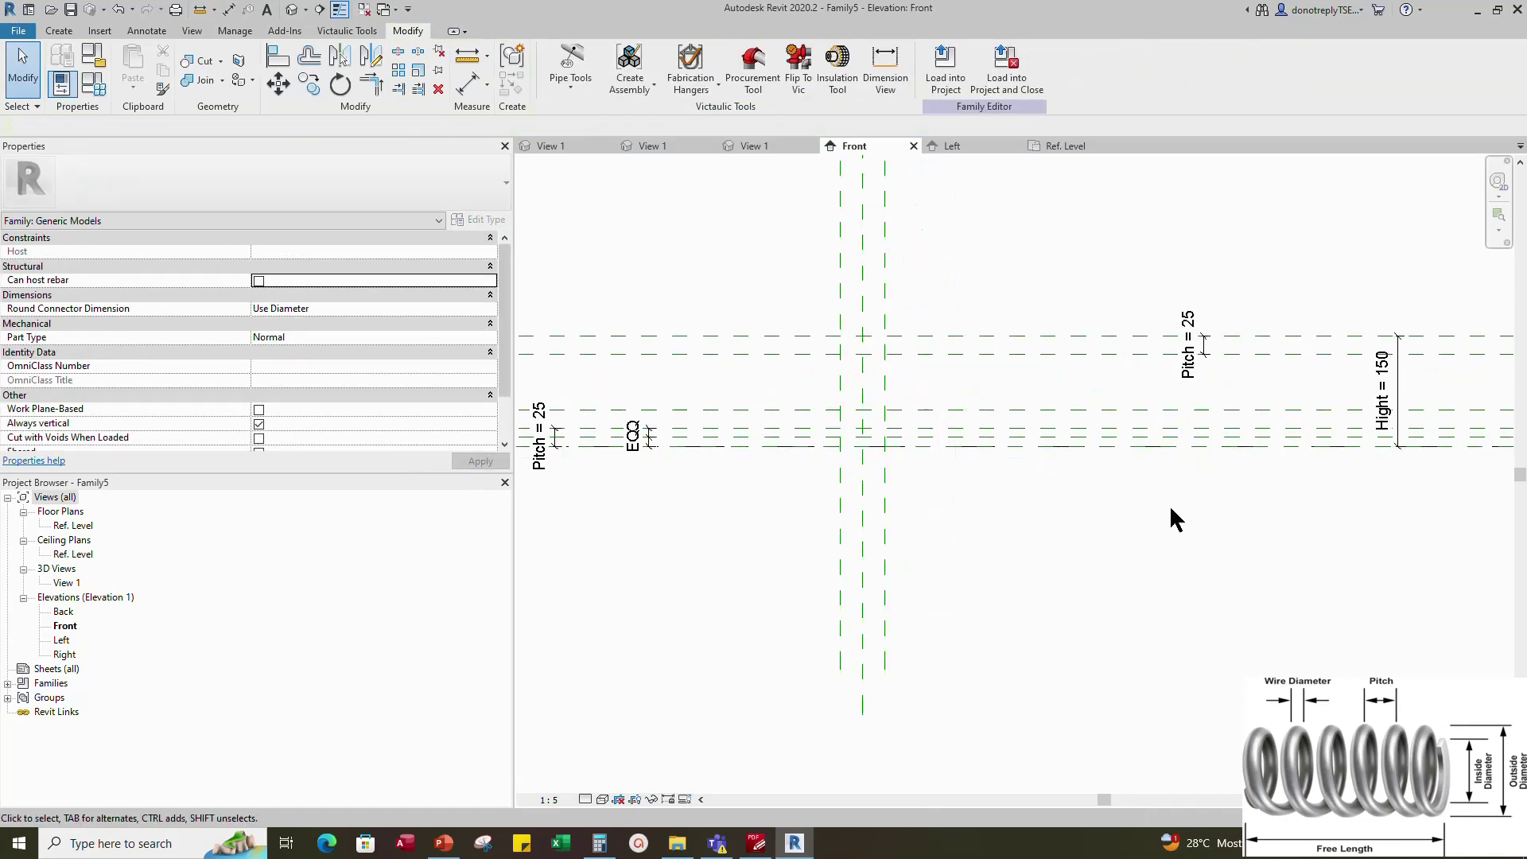
Place a horizontal reference plane 12.5 mm below the topmost plane, midway between the two top planes
{"action": "left_click", "coordinate": [983, 359]}
{"action": "left_click", "coordinate": [510, 85]}
{"action": "left_click", "coordinate": [562, 56]}
{"action": "type", "text": "12.5"}
{"action": "scroll", "coordinate": [674, 355], "scroll_direction": "up", "scroll_amount": 1}
{"action": "left_click", "coordinate": [773, 328]}
Add a continuous dimension across the three top horizontal planes and set it to equal spacing
{"action": "left_click", "coordinate": [469, 85]}
{"action": "left_click", "coordinate": [1224, 326]}
{"action": "left_click", "coordinate": [1225, 340]}
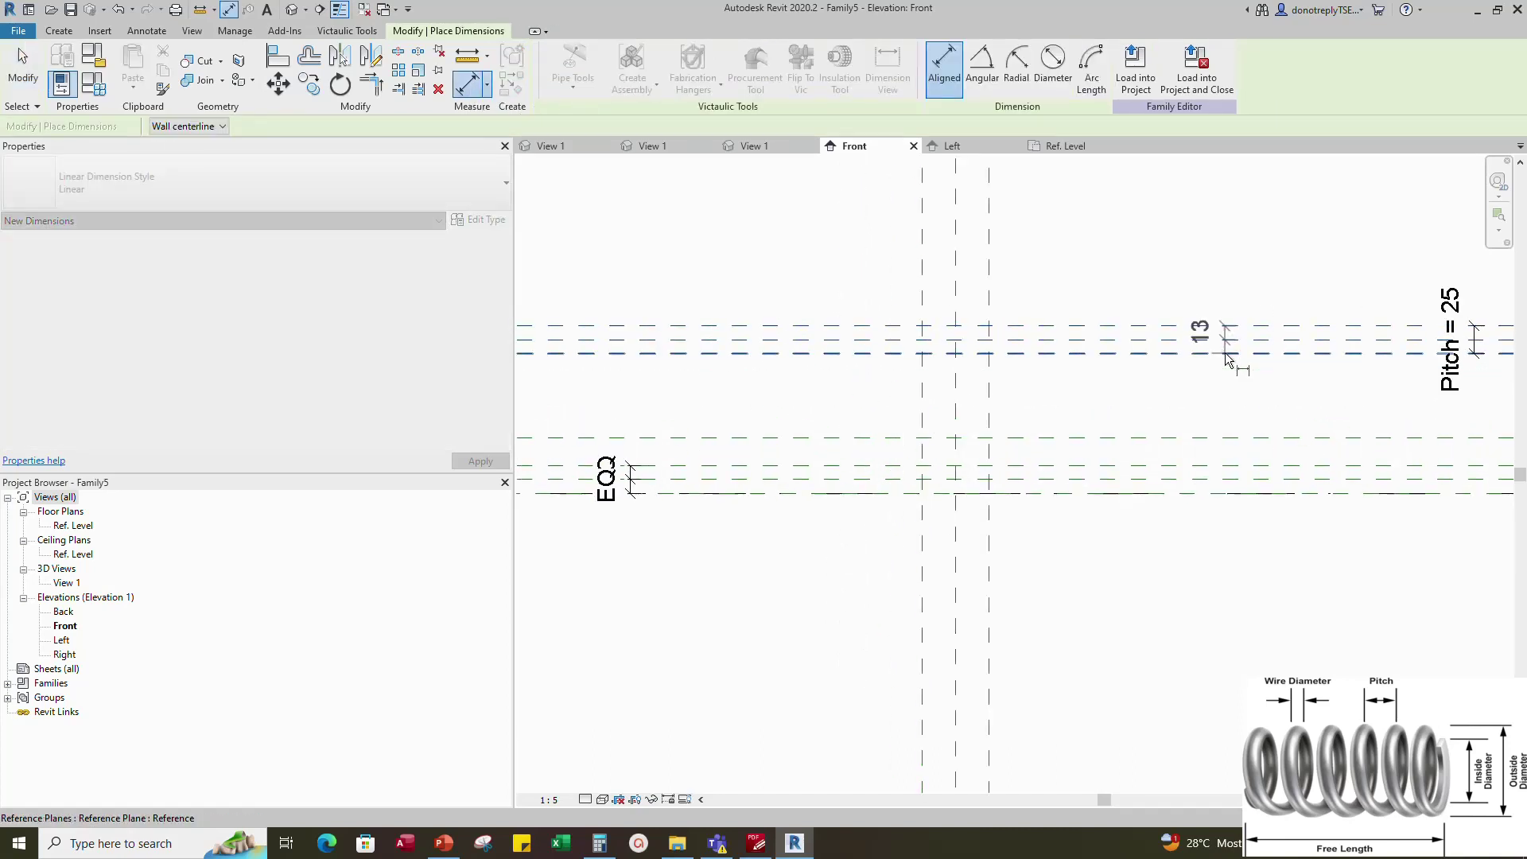
{"action": "left_click", "coordinate": [1225, 352]}
{"action": "left_click", "coordinate": [1259, 347]}
{"action": "left_click", "coordinate": [1329, 340]}
{"action": "key", "text": "Escape"}
{"action": "key", "text": "Escape"}
{"action": "scroll", "coordinate": [1074, 237], "scroll_direction": "down", "scroll_amount": 2}
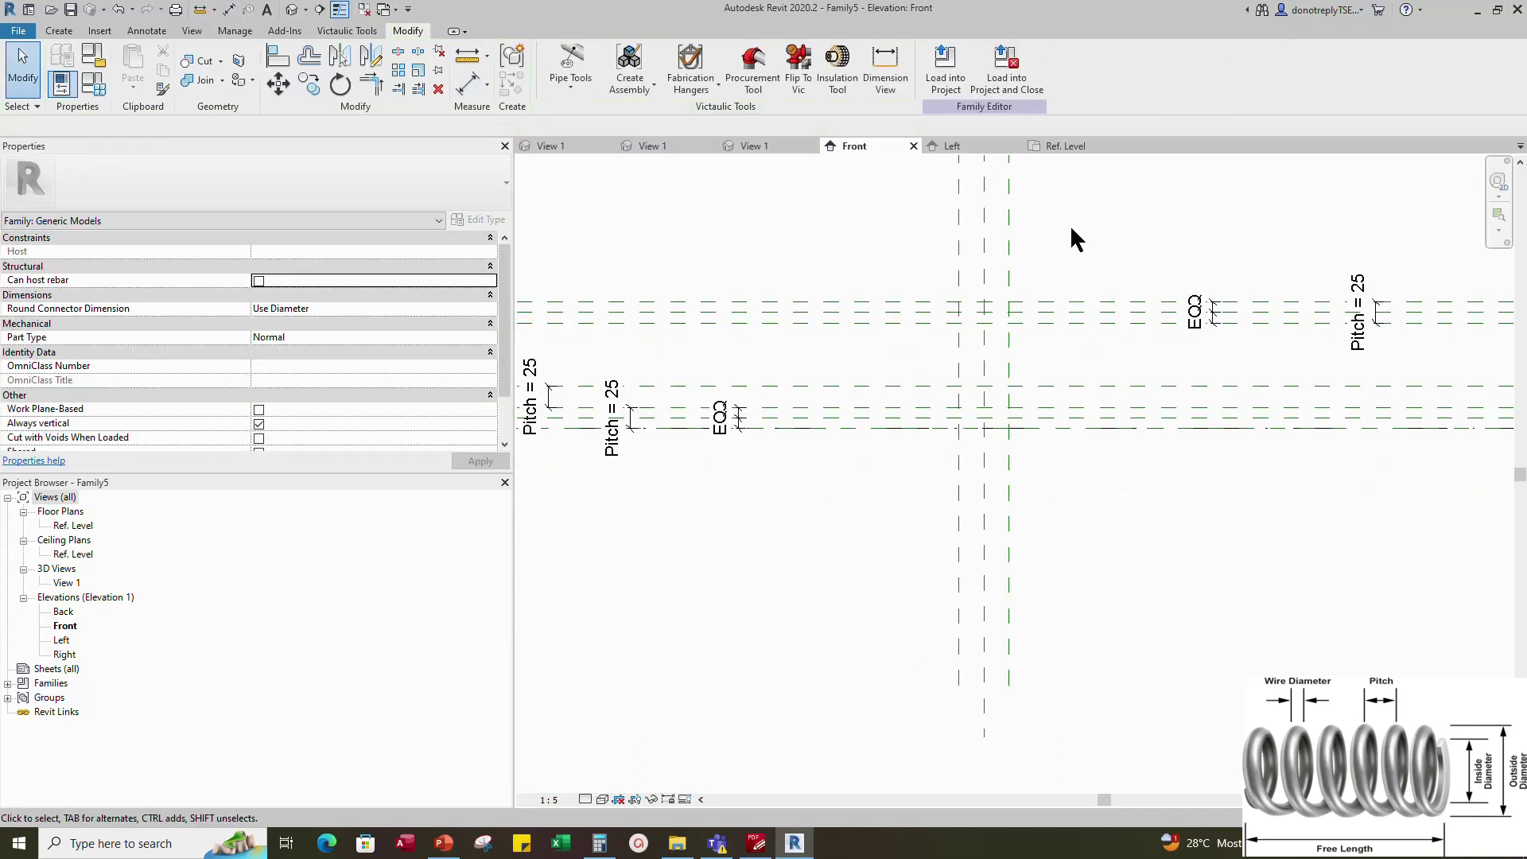
Add an instance length parameter named Outer Radius to the family types, grouped under Dimensions
{"action": "scroll", "coordinate": [1060, 484], "scroll_direction": "down", "scroll_amount": 1}
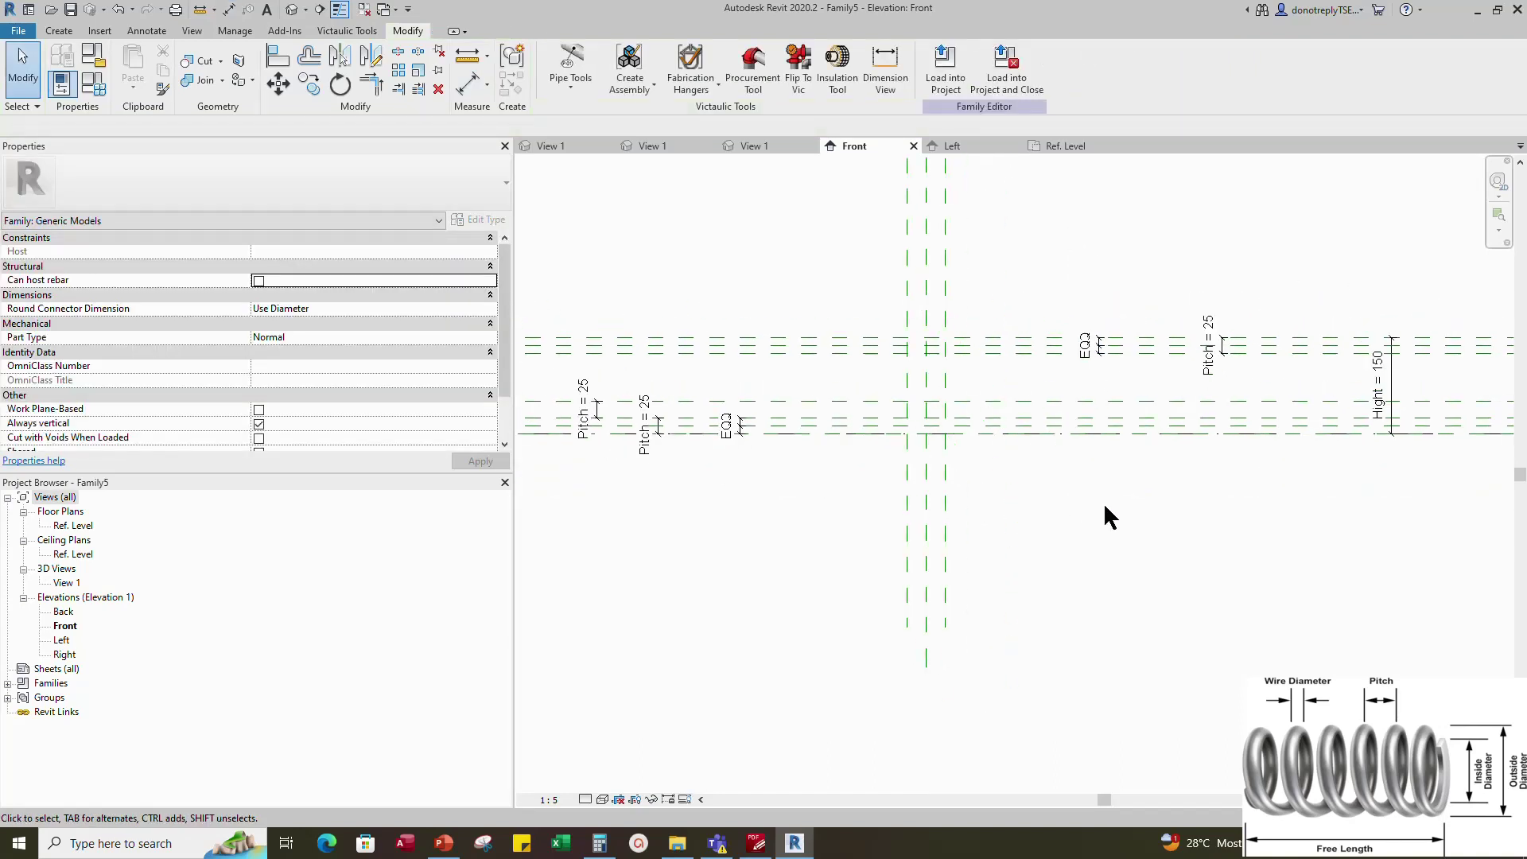
{"action": "scroll", "coordinate": [1211, 479], "scroll_direction": "down", "scroll_amount": 1}
{"action": "scroll", "coordinate": [864, 471], "scroll_direction": "down", "scroll_amount": 2}
{"action": "scroll", "coordinate": [1339, 501], "scroll_direction": "up", "scroll_amount": 1}
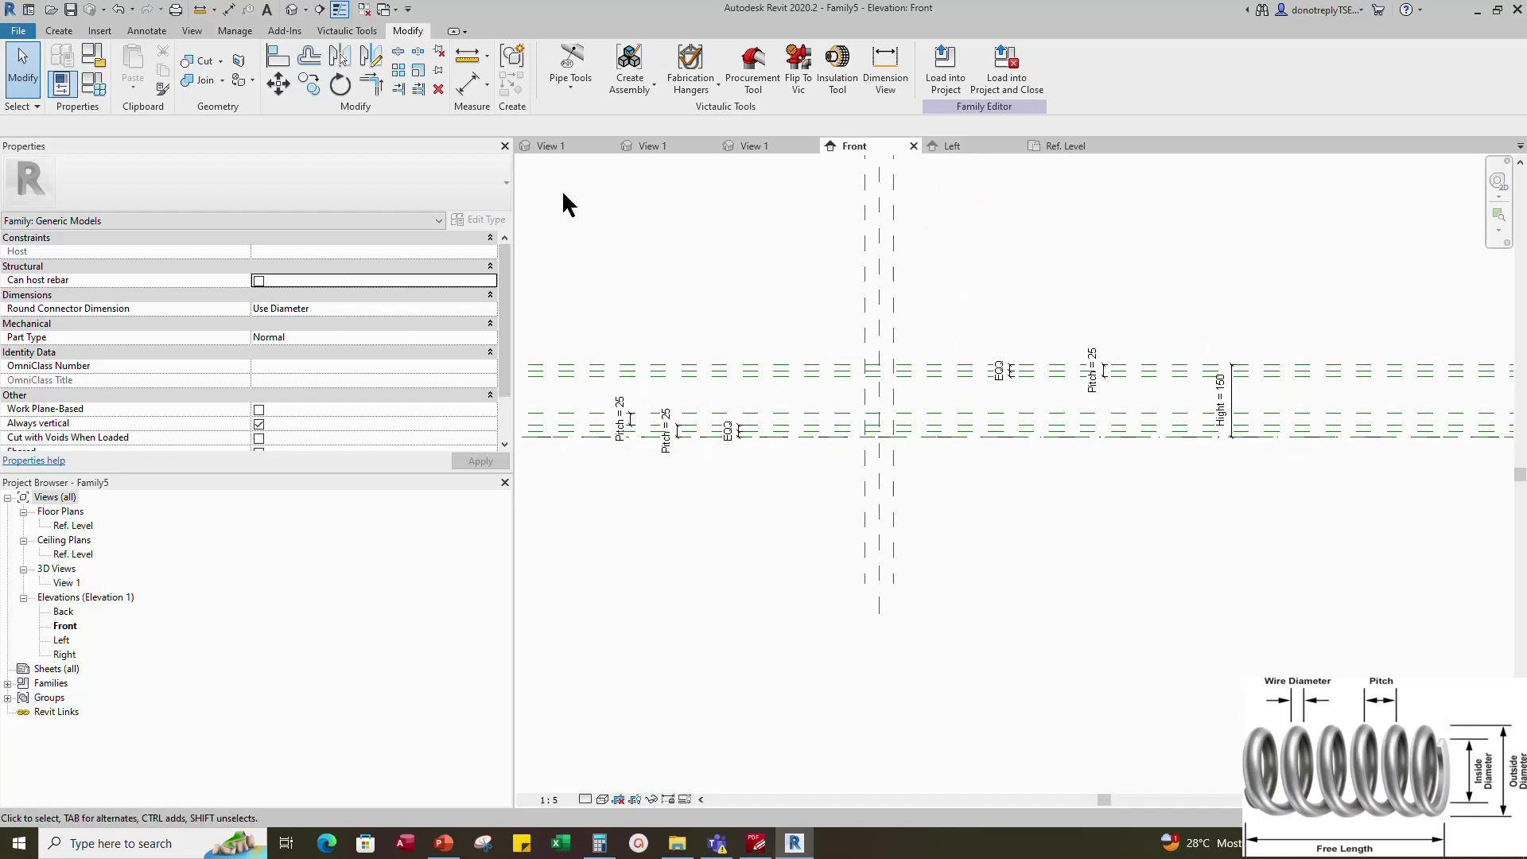
{"action": "middle_click_drag", "start_coordinate": [1018, 517], "coordinate": [1012, 559]}
{"action": "left_click", "coordinate": [94, 84]}
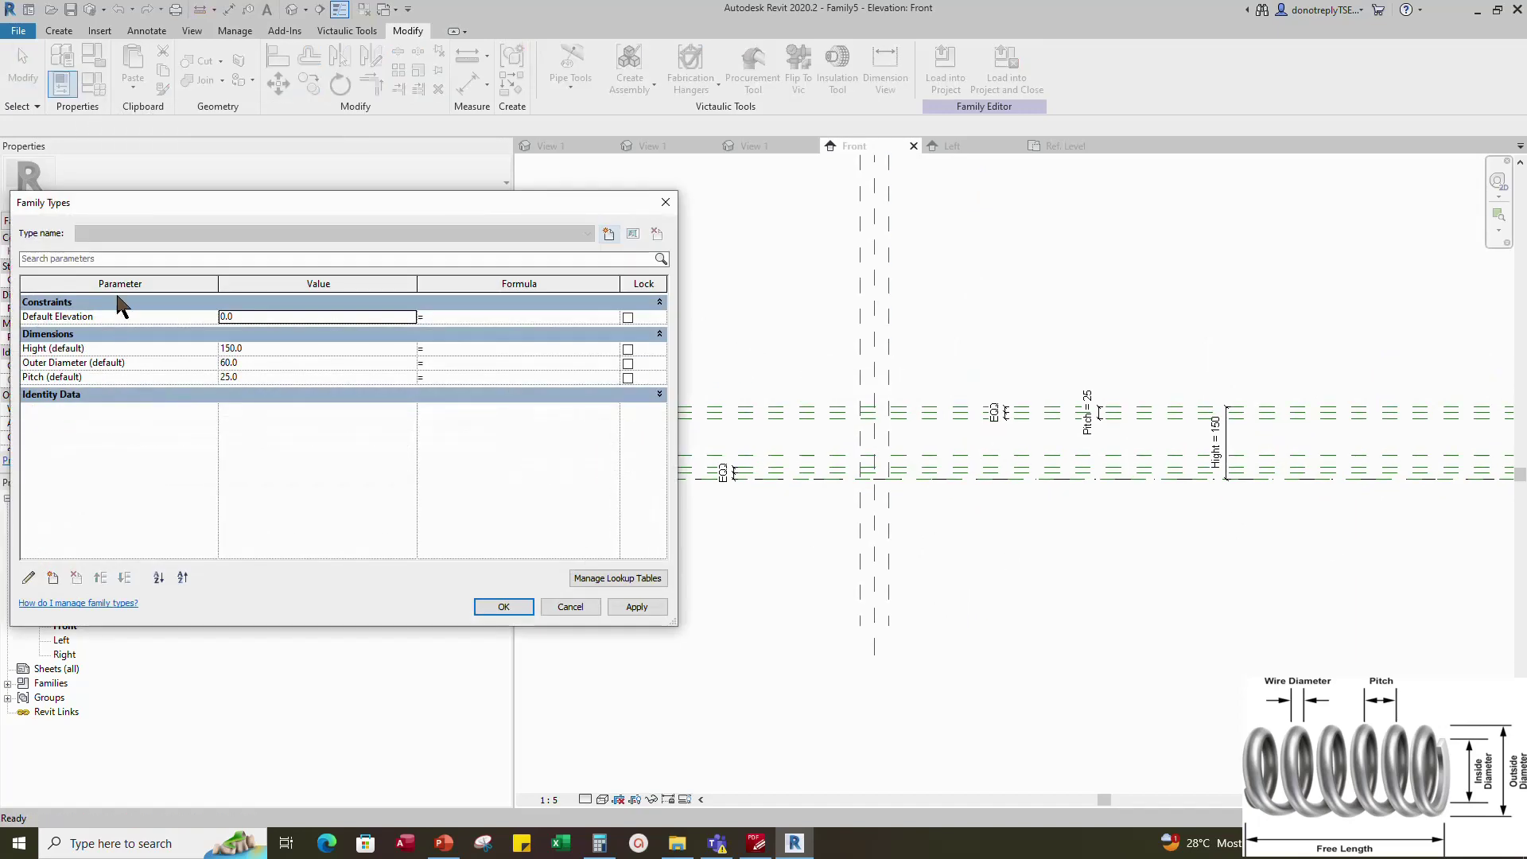
{"action": "left_click", "coordinate": [53, 577]}
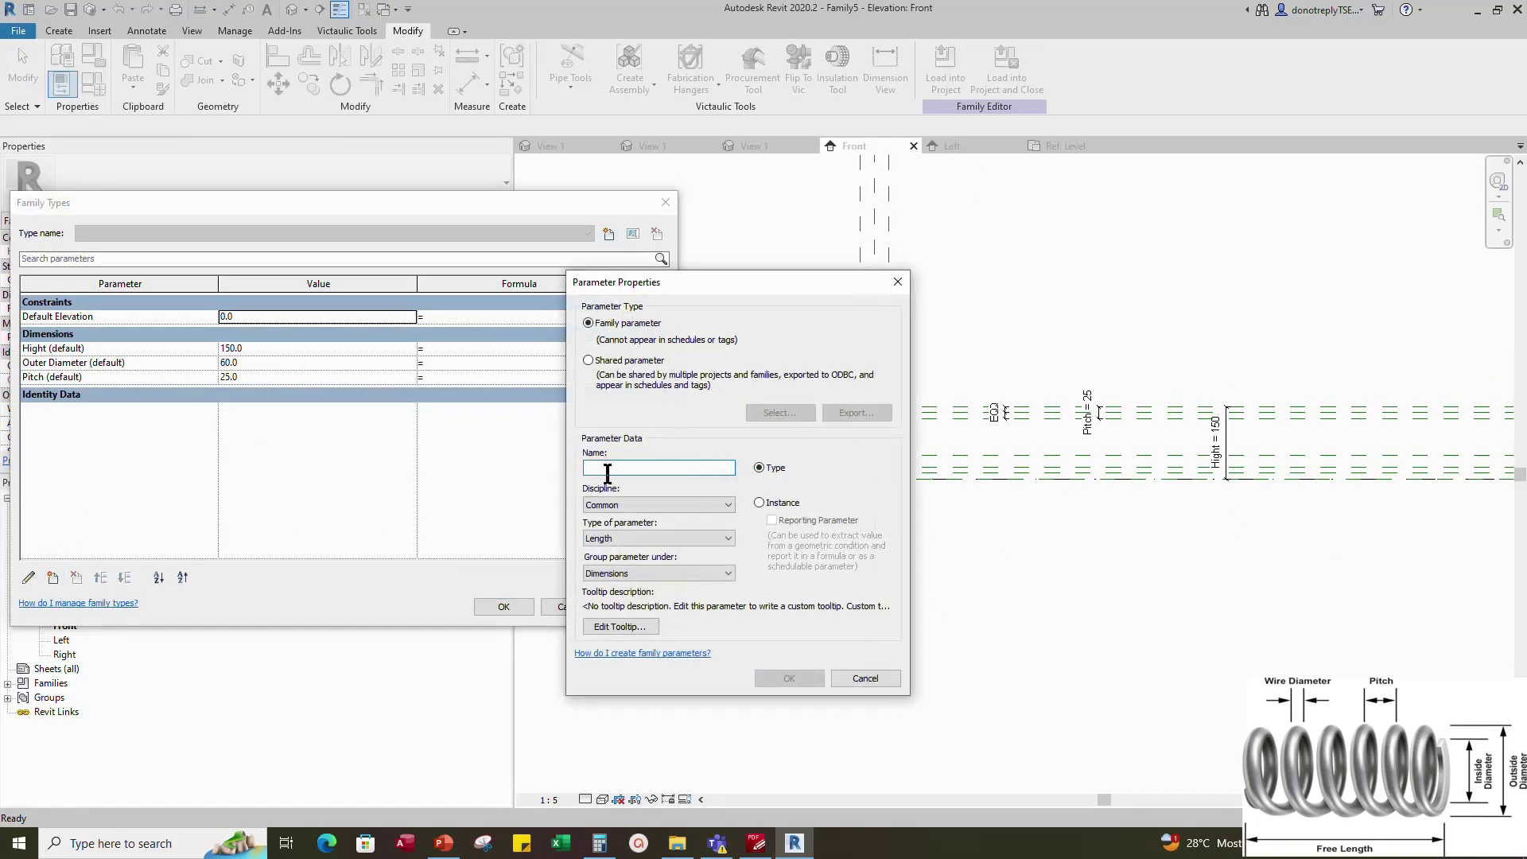
{"action": "type", "text": "Ou"}
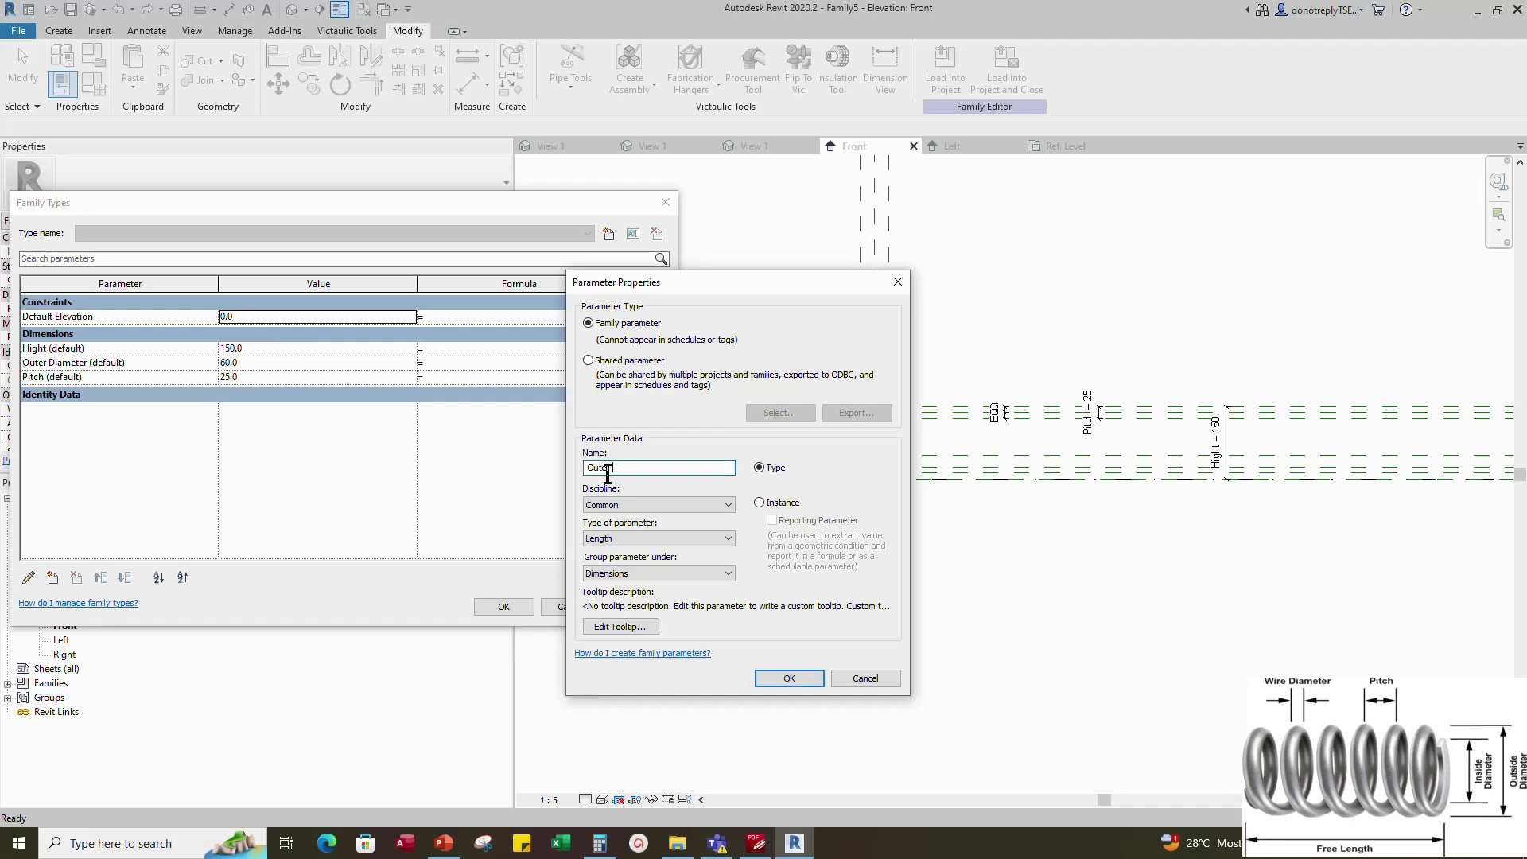
{"action": "type", "text": "ter Radius"}
{"action": "left_click", "coordinate": [758, 503]}
{"action": "left_click", "coordinate": [789, 677]}
Give Outer Radius the formula Outer Diameter / 2 and apply it
{"action": "left_click", "coordinate": [434, 377]}
{"action": "type", "text": "Outer Diameter/2"}
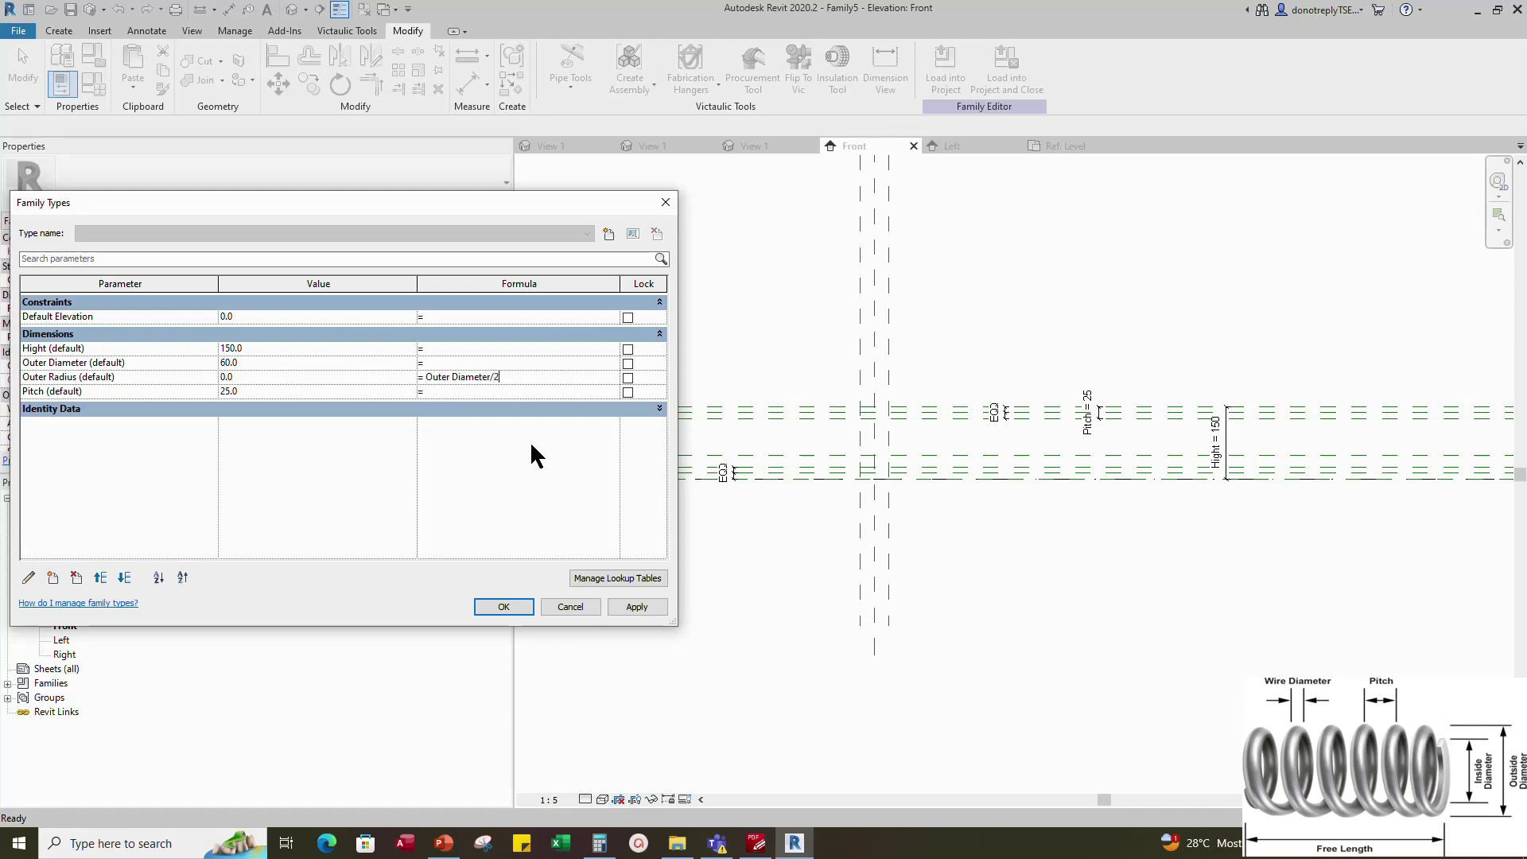
{"action": "left_click", "coordinate": [636, 608]}
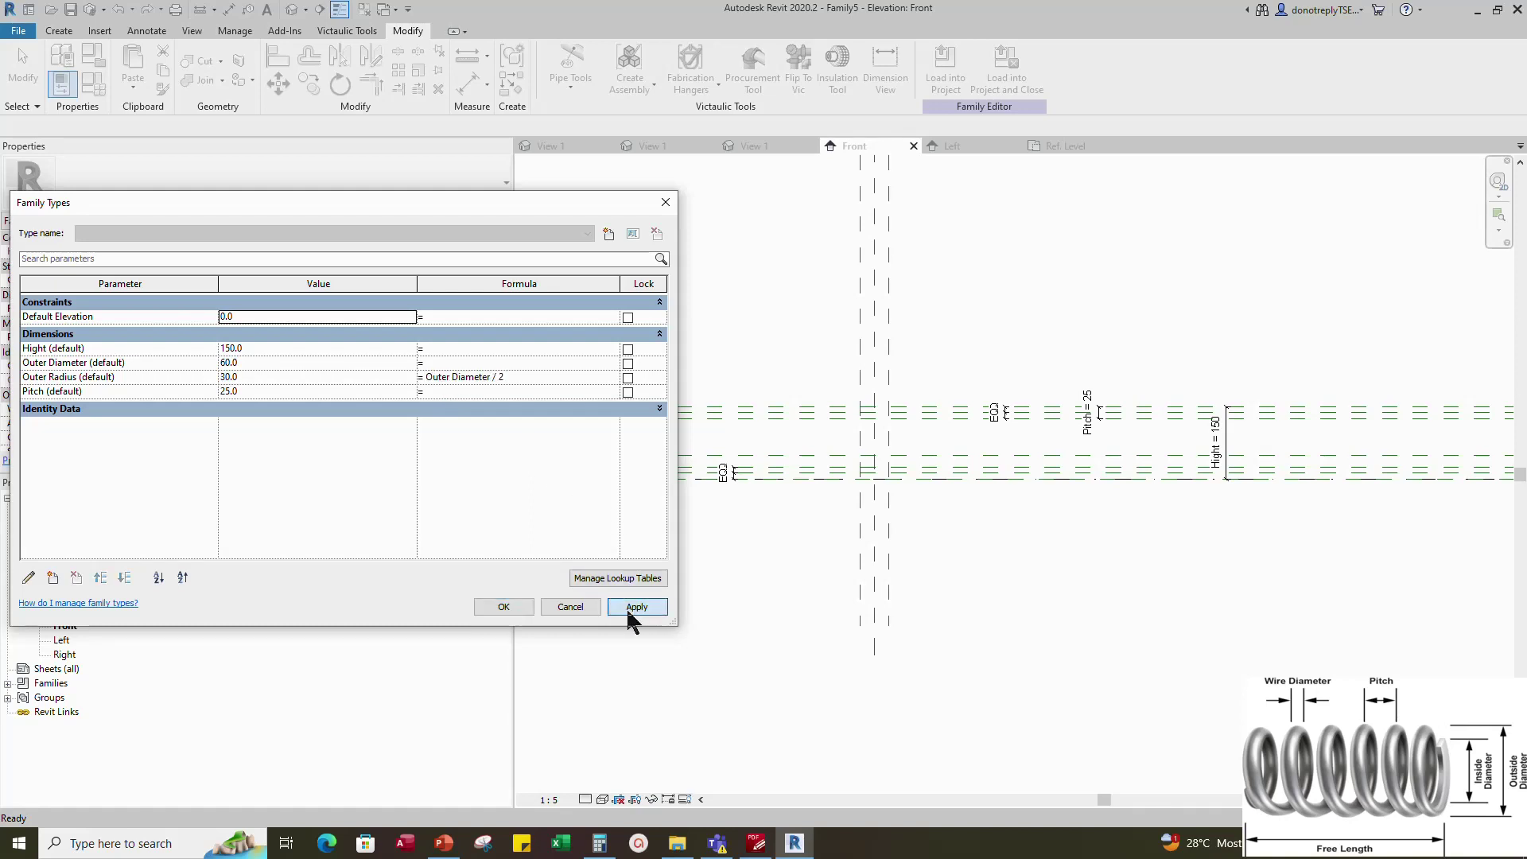
Add an instance length parameter named Wire Diameter and set its value to 10 mm
{"action": "left_click", "coordinate": [52, 579]}
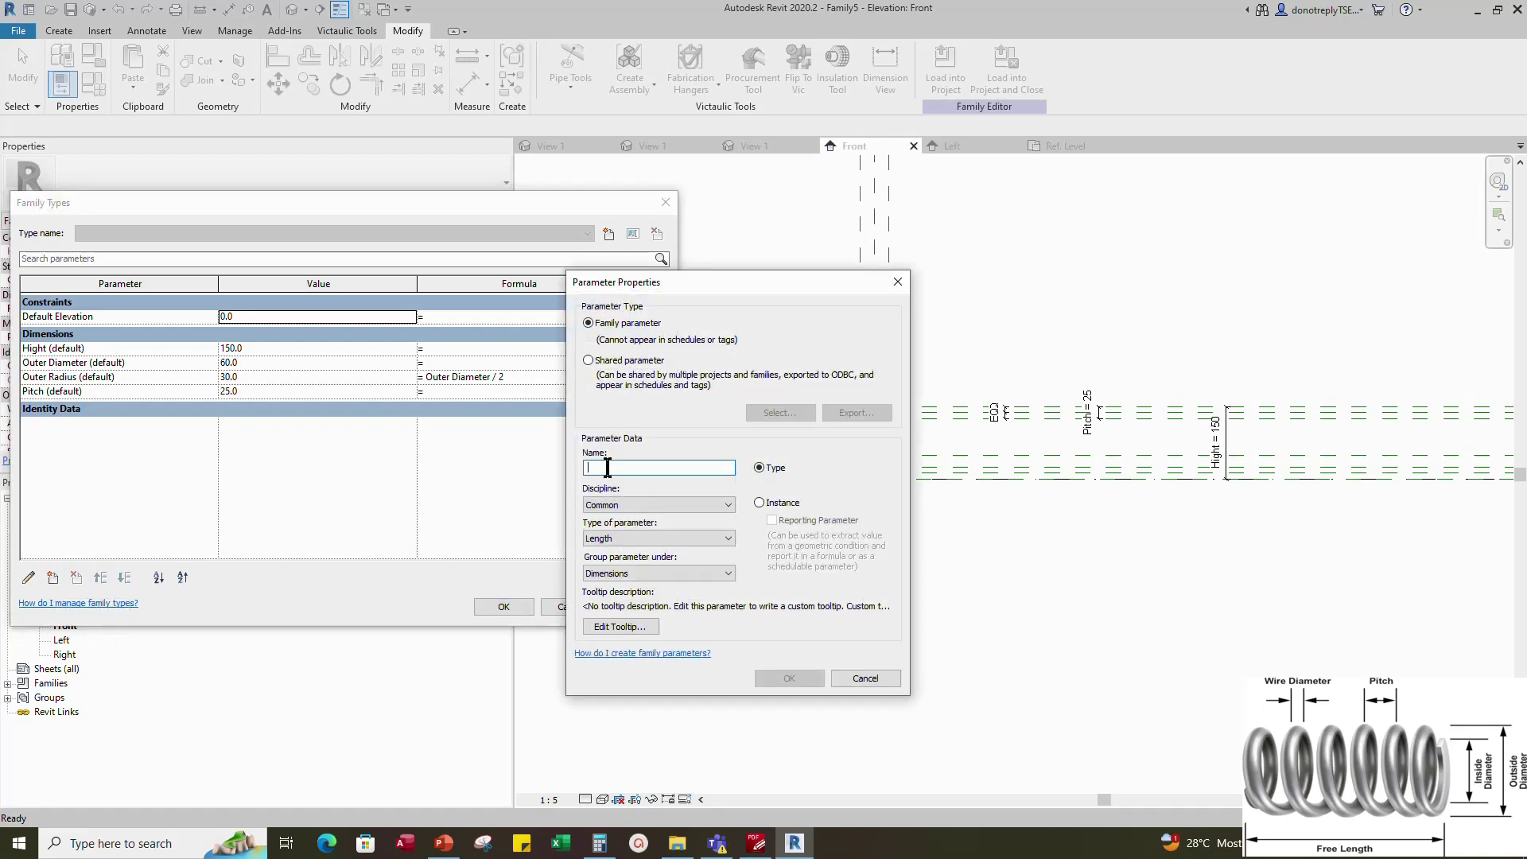
{"action": "type", "text": "Wi"}
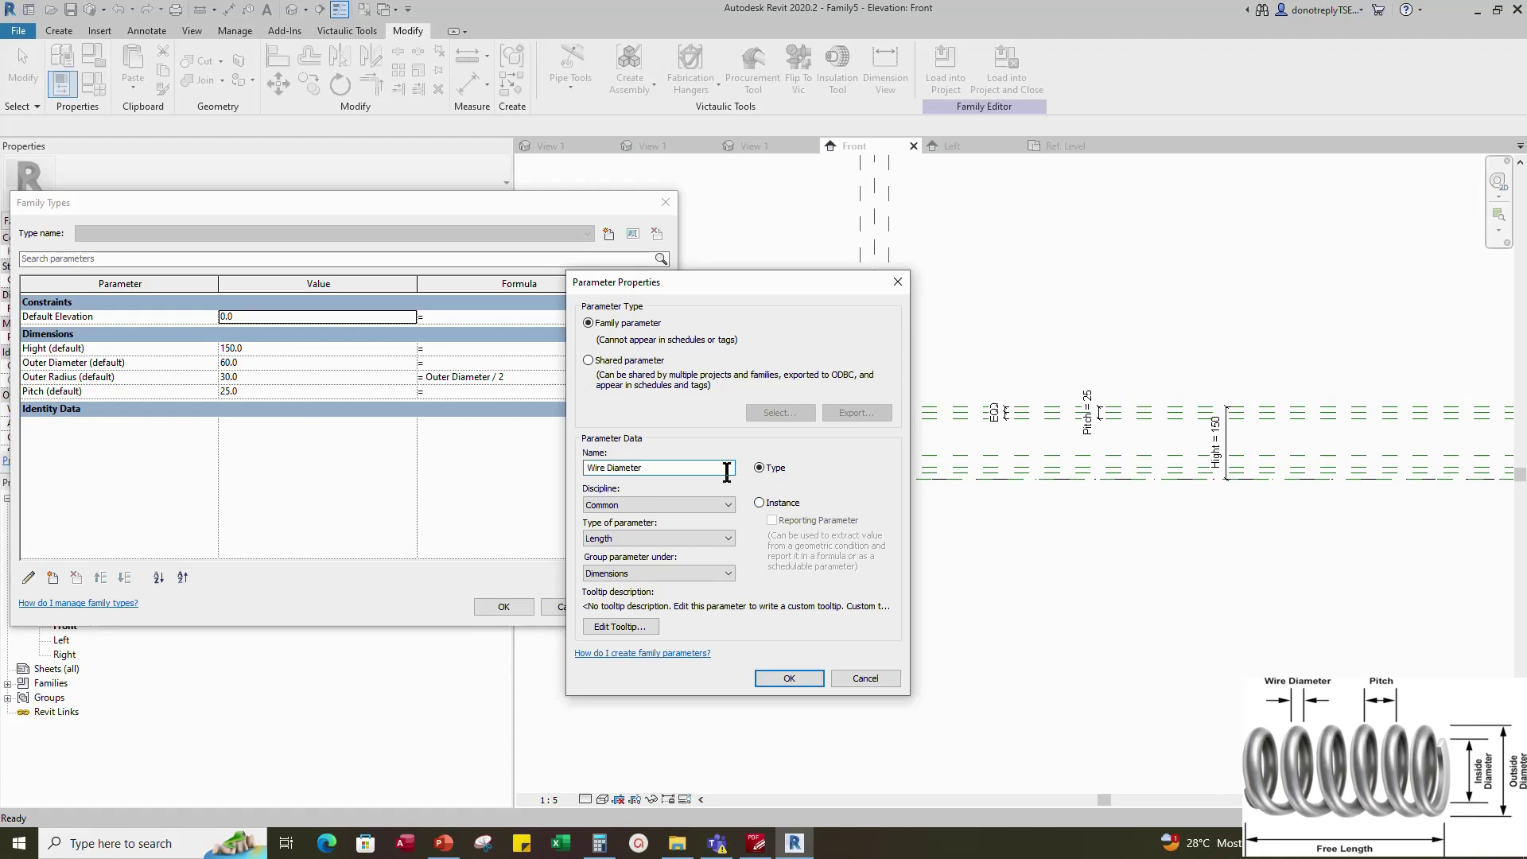
{"action": "type", "text": "re Diameter"}
{"action": "left_click", "coordinate": [760, 503]}
{"action": "left_click", "coordinate": [789, 678]}
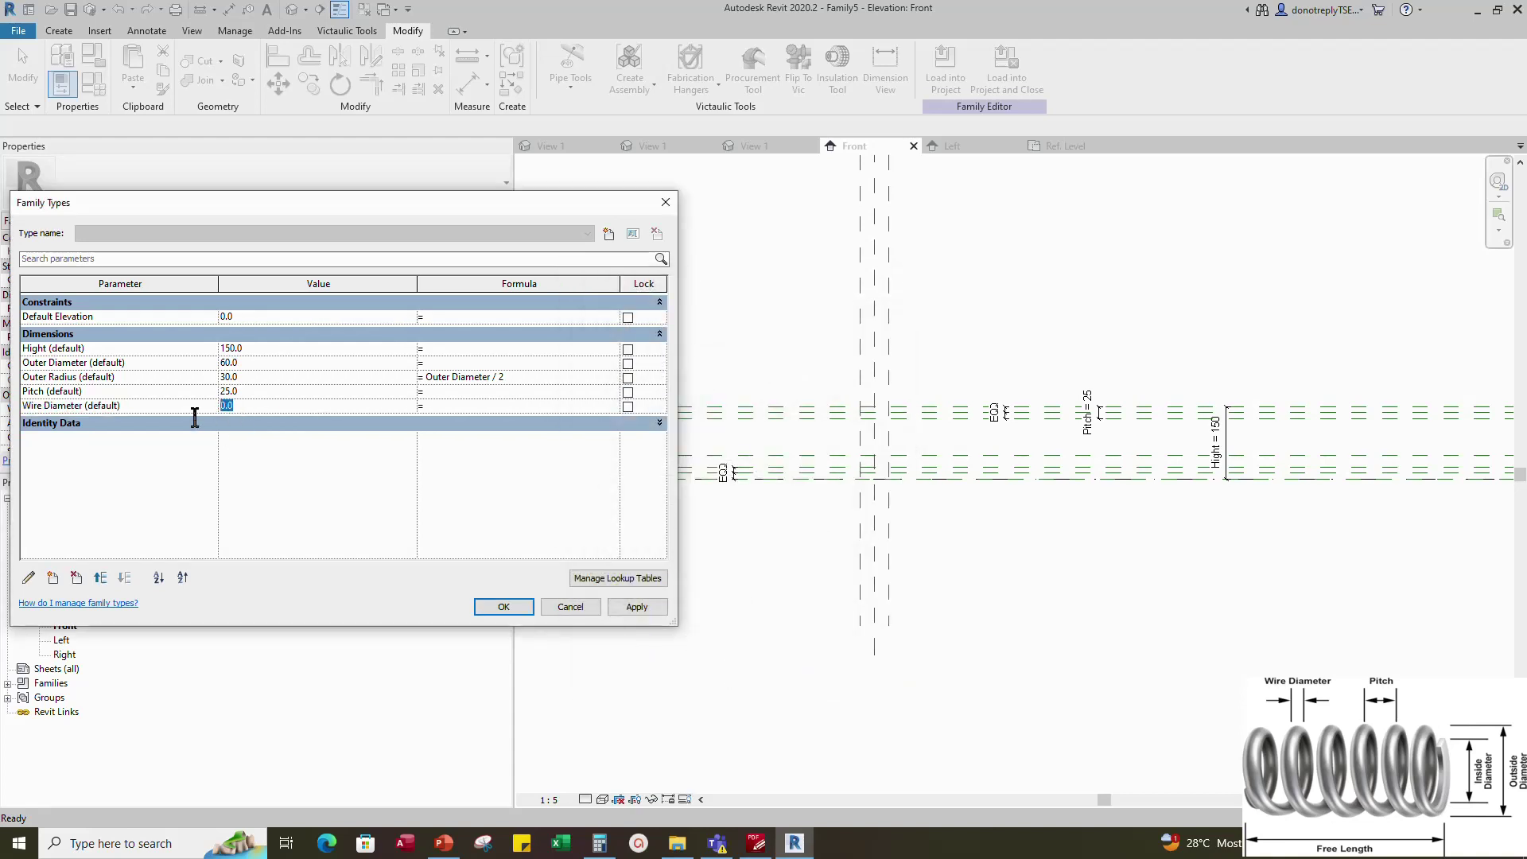
Add an instance length parameter named Wire Radius with the formula Wire Diameter / 2 and apply it
{"action": "left_click", "coordinate": [52, 577]}
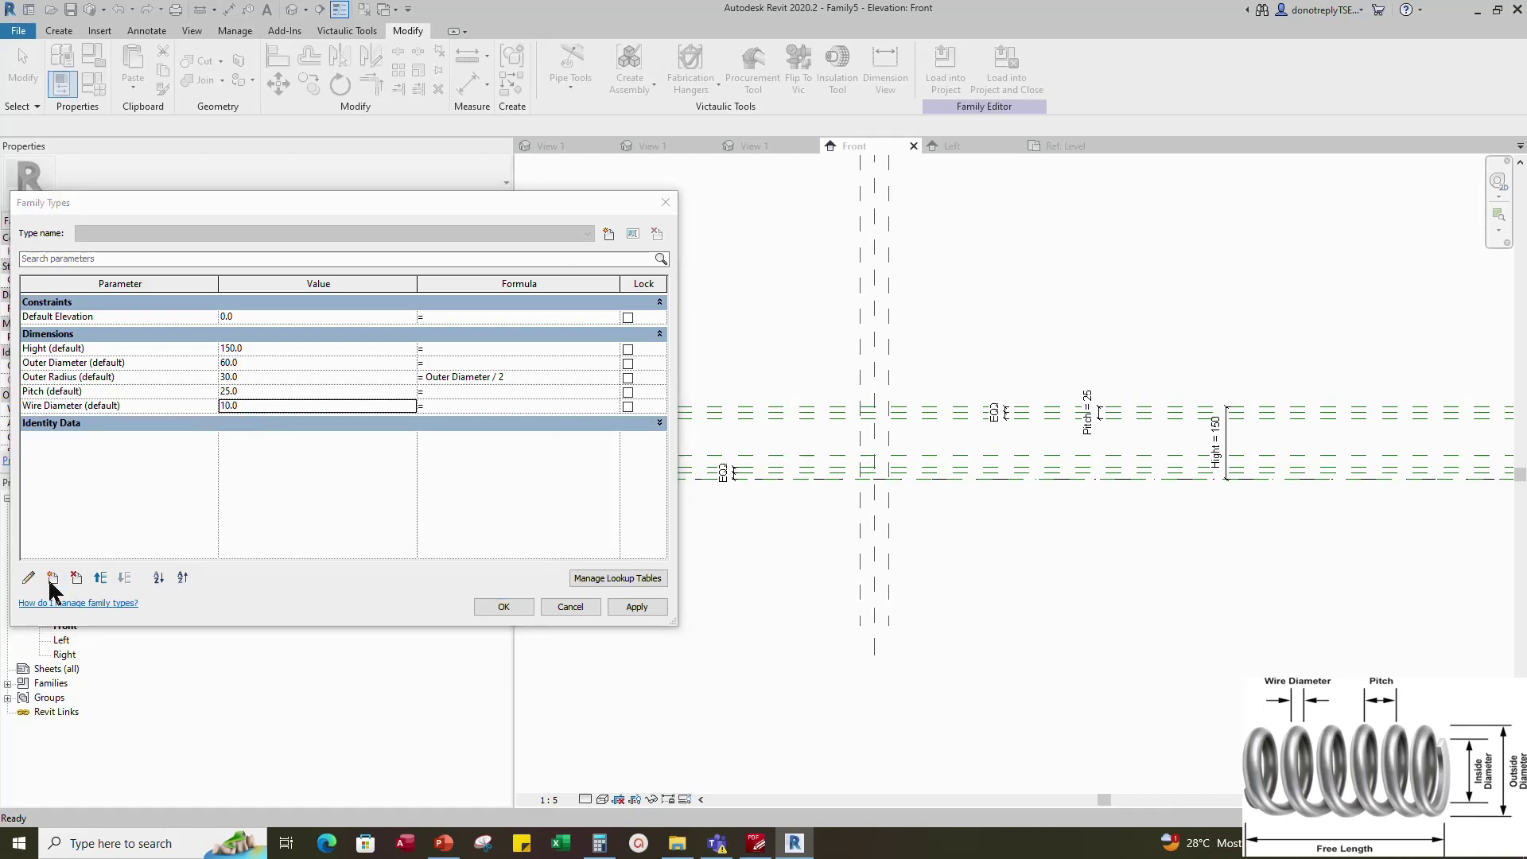
{"action": "type", "text": "Wire Radius"}
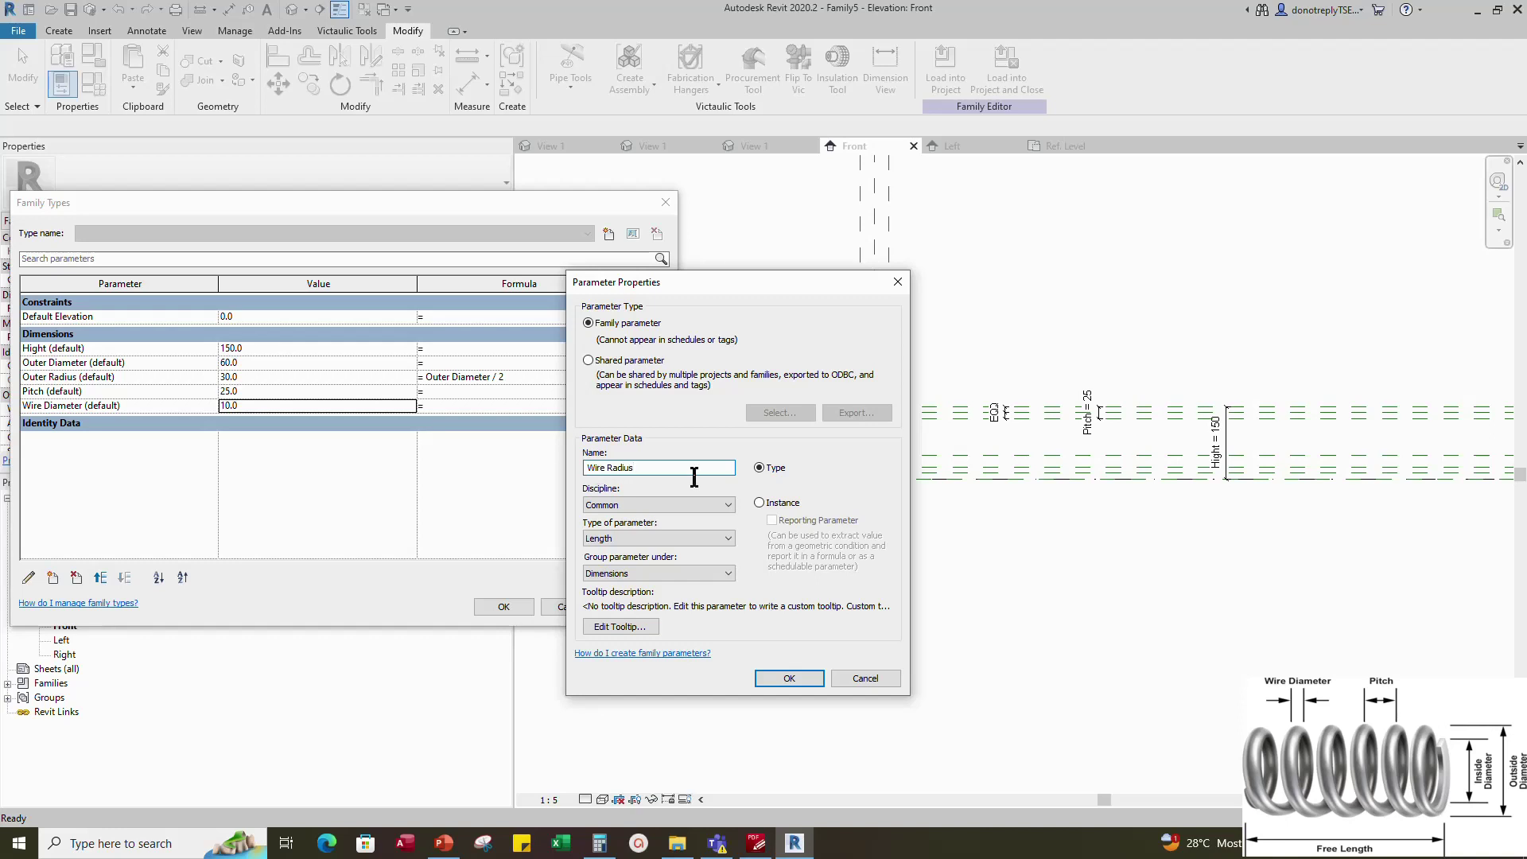
{"action": "left_click", "coordinate": [759, 503]}
{"action": "left_click", "coordinate": [789, 678]}
{"action": "left_click", "coordinate": [427, 421]}
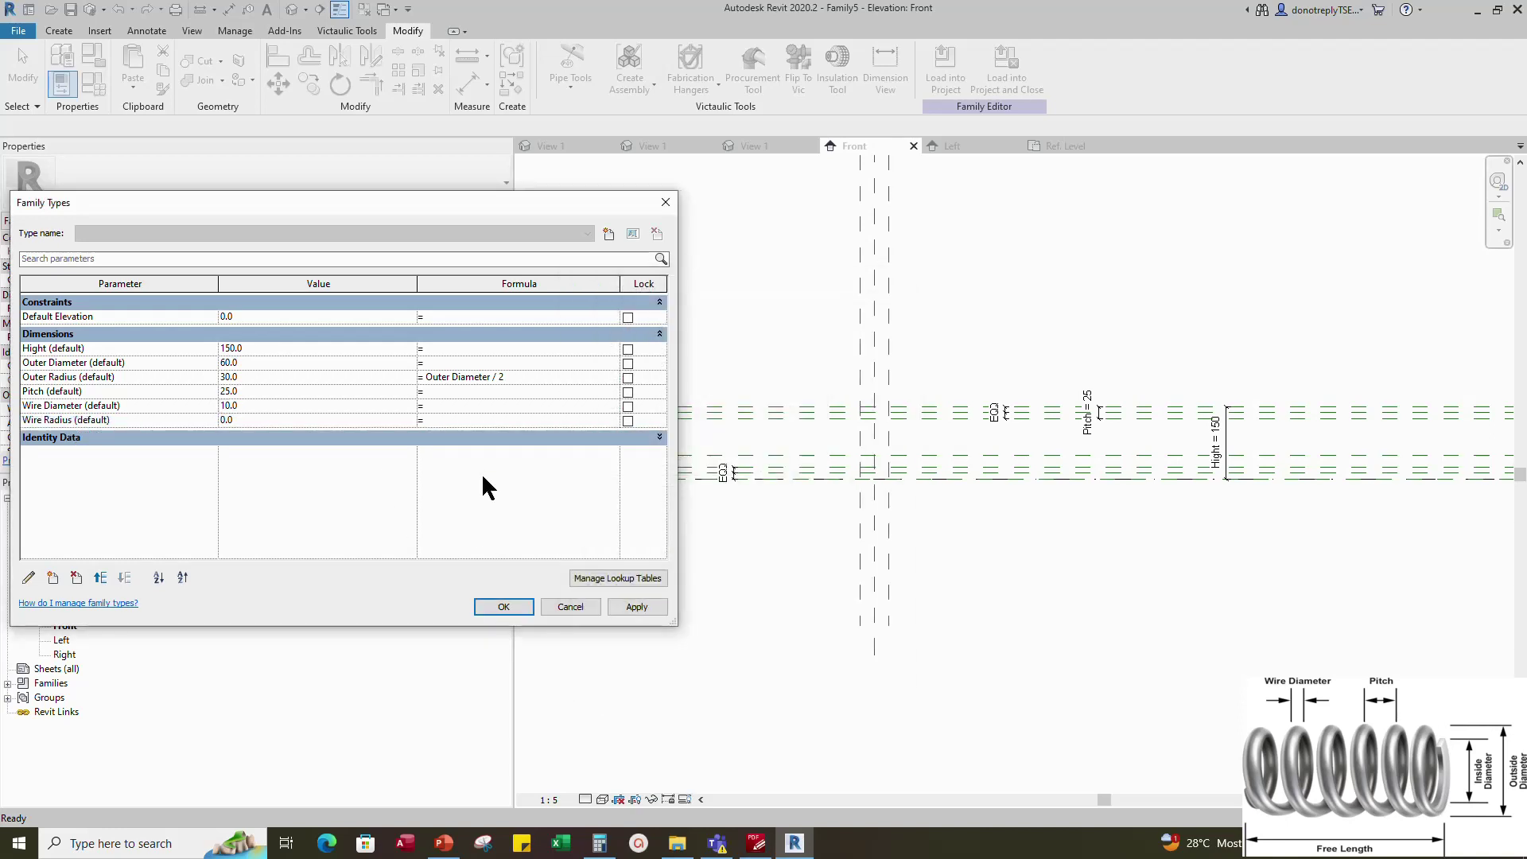
{"action": "type", "text": "Wire Diameter / 2"}
{"action": "left_click", "coordinate": [632, 607]}
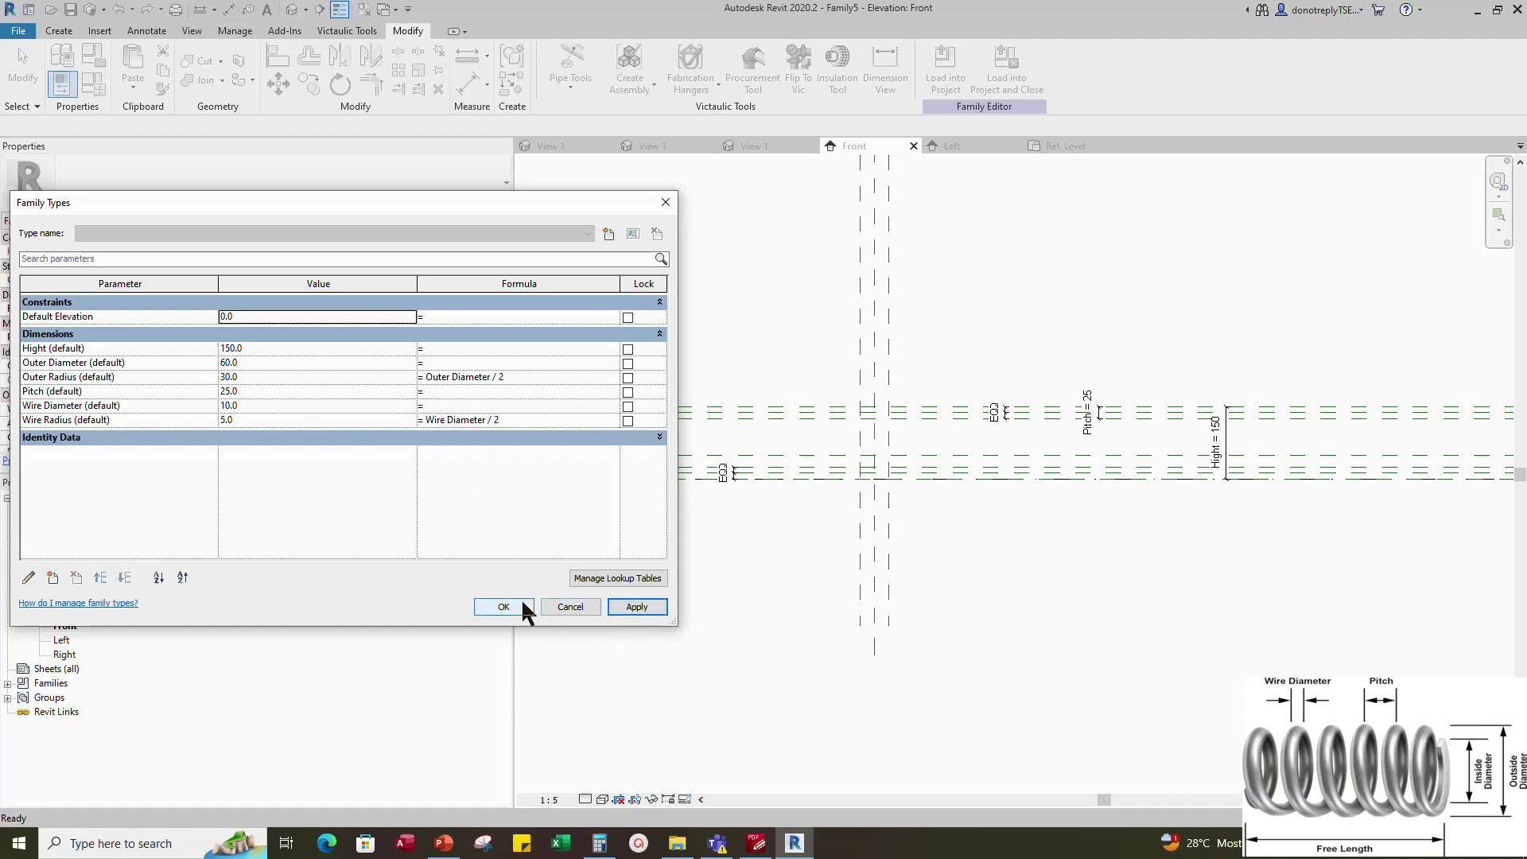
Give the Pitch parameter the formula Hight / 6, apply it and close the family types
{"action": "left_click", "coordinate": [431, 393]}
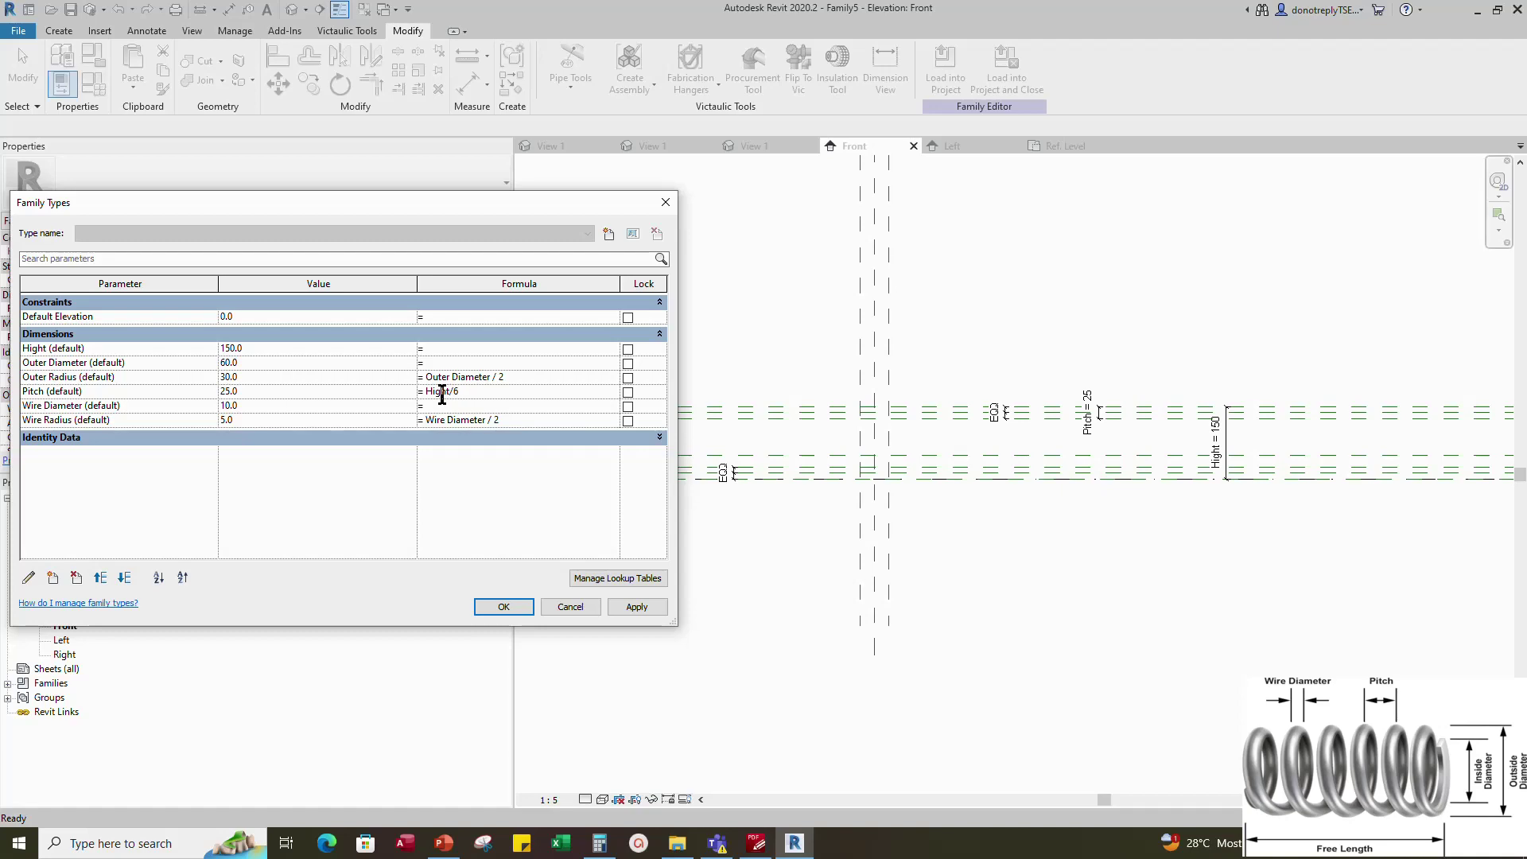
{"action": "left_click", "coordinate": [633, 610]}
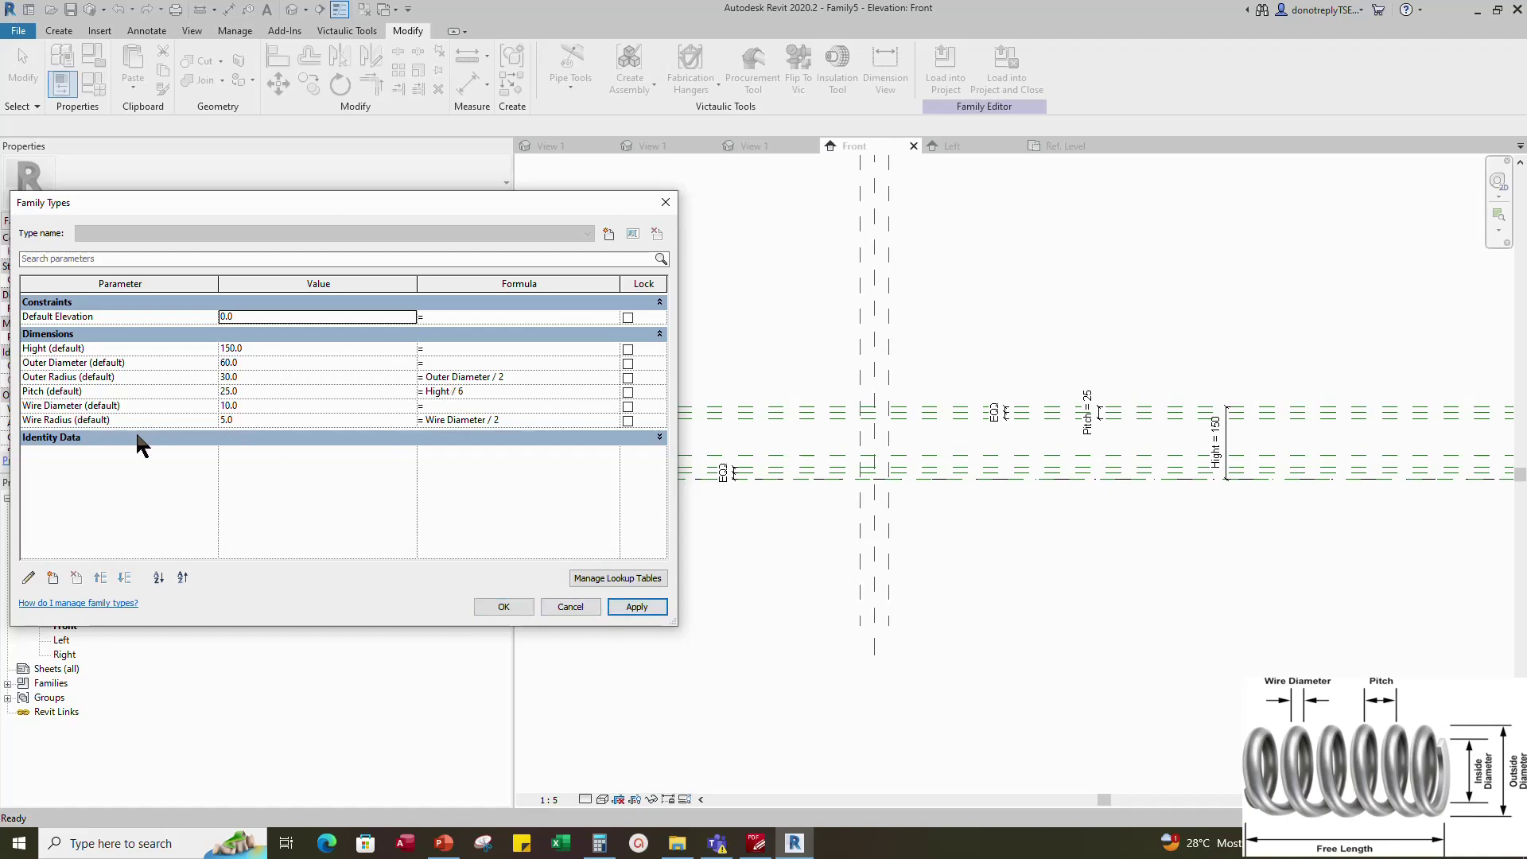
{"action": "left_click", "coordinate": [504, 607]}
{"action": "scroll", "coordinate": [713, 536], "scroll_direction": "down", "scroll_amount": 1}
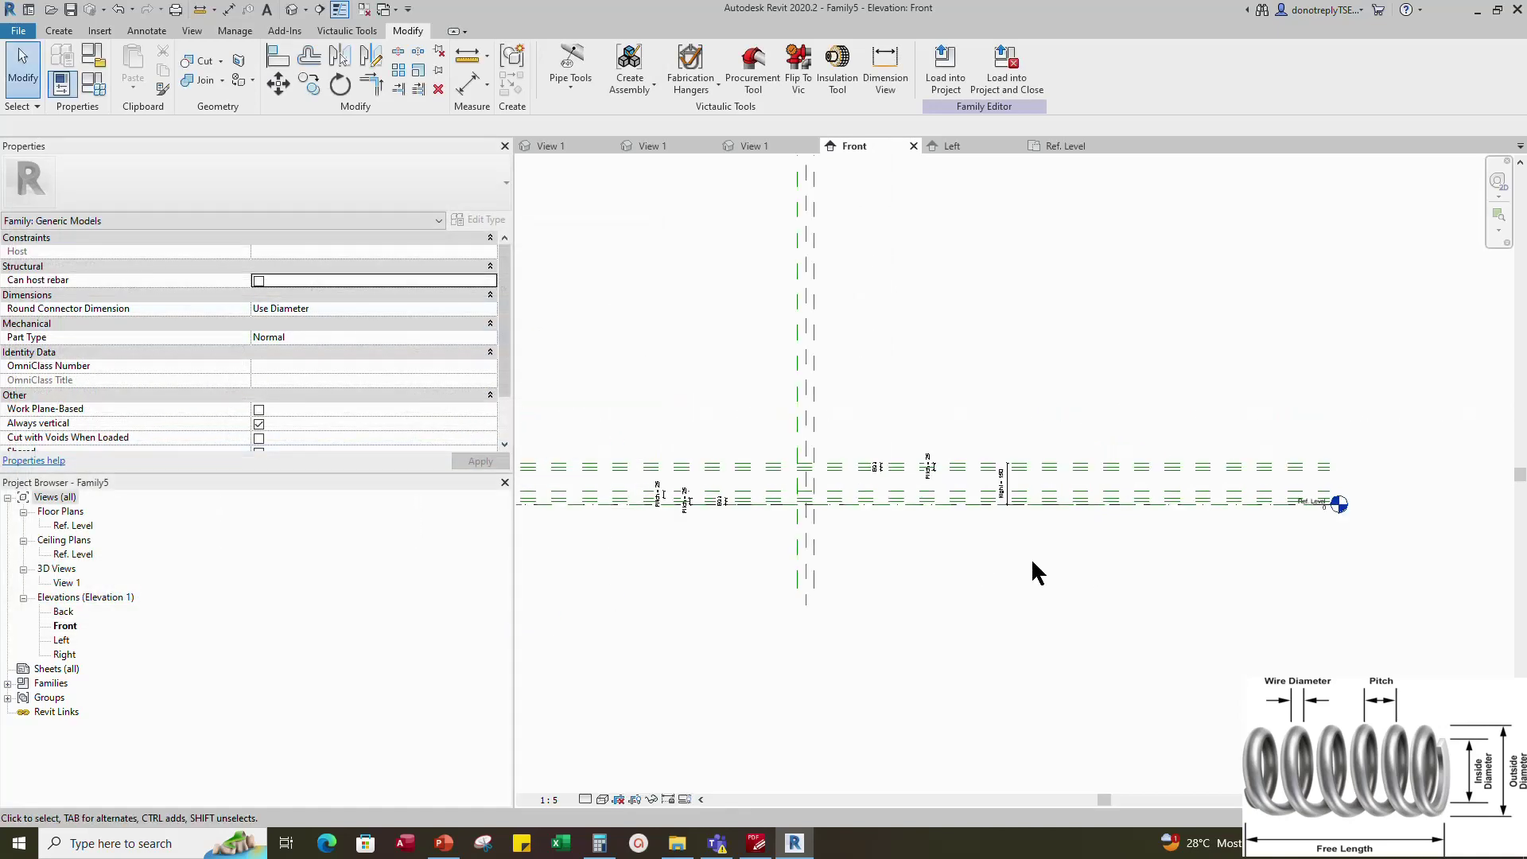
Load the Spring per pitch family from Documents into the host family while in the Ref. Level plan
{"action": "scroll", "coordinate": [787, 512], "scroll_direction": "up", "scroll_amount": 1}
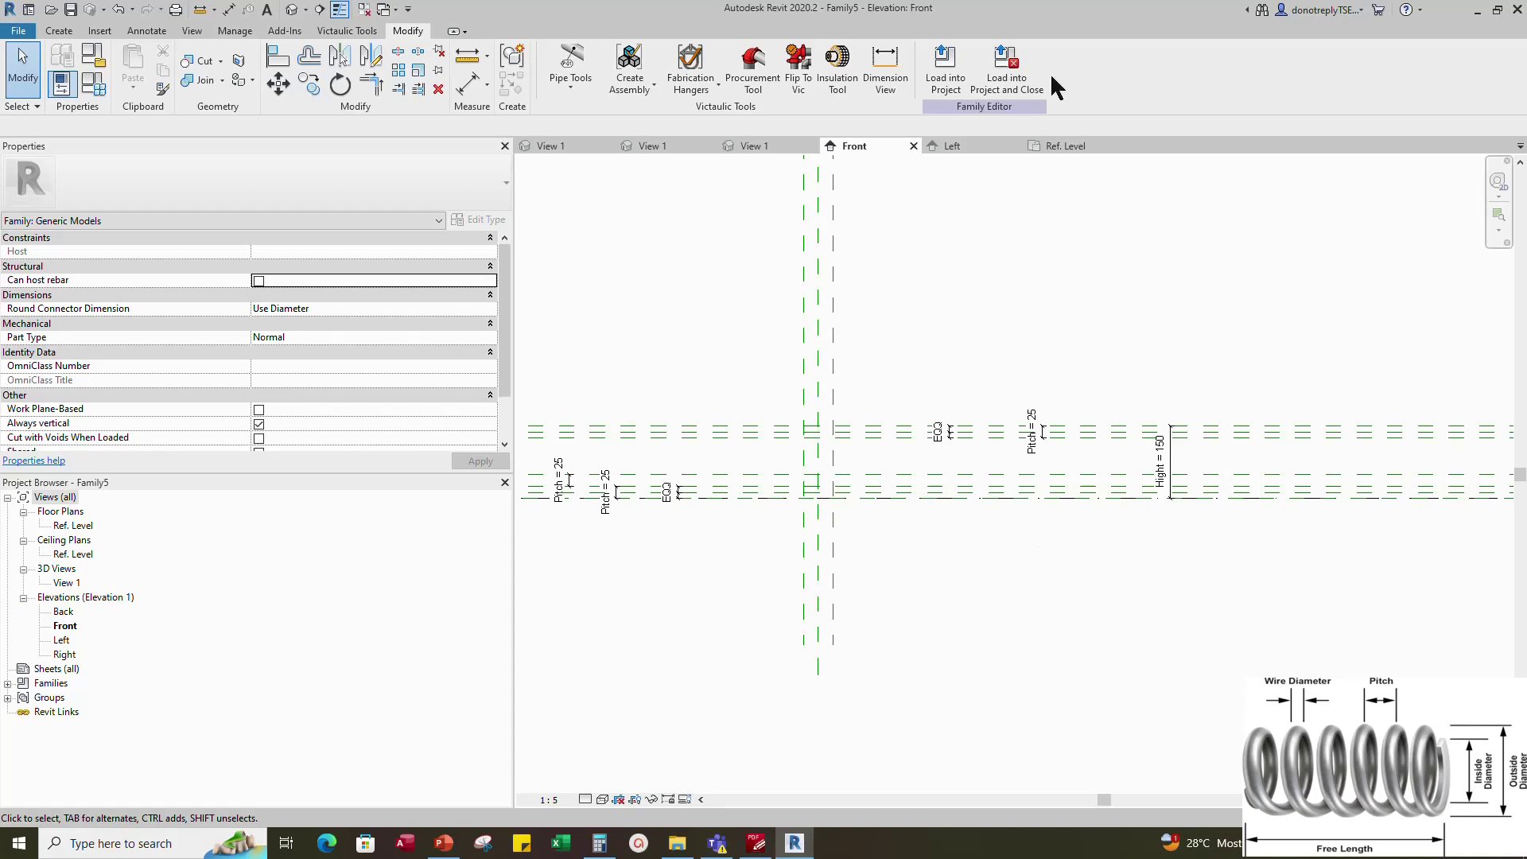
{"action": "left_click", "coordinate": [1066, 146]}
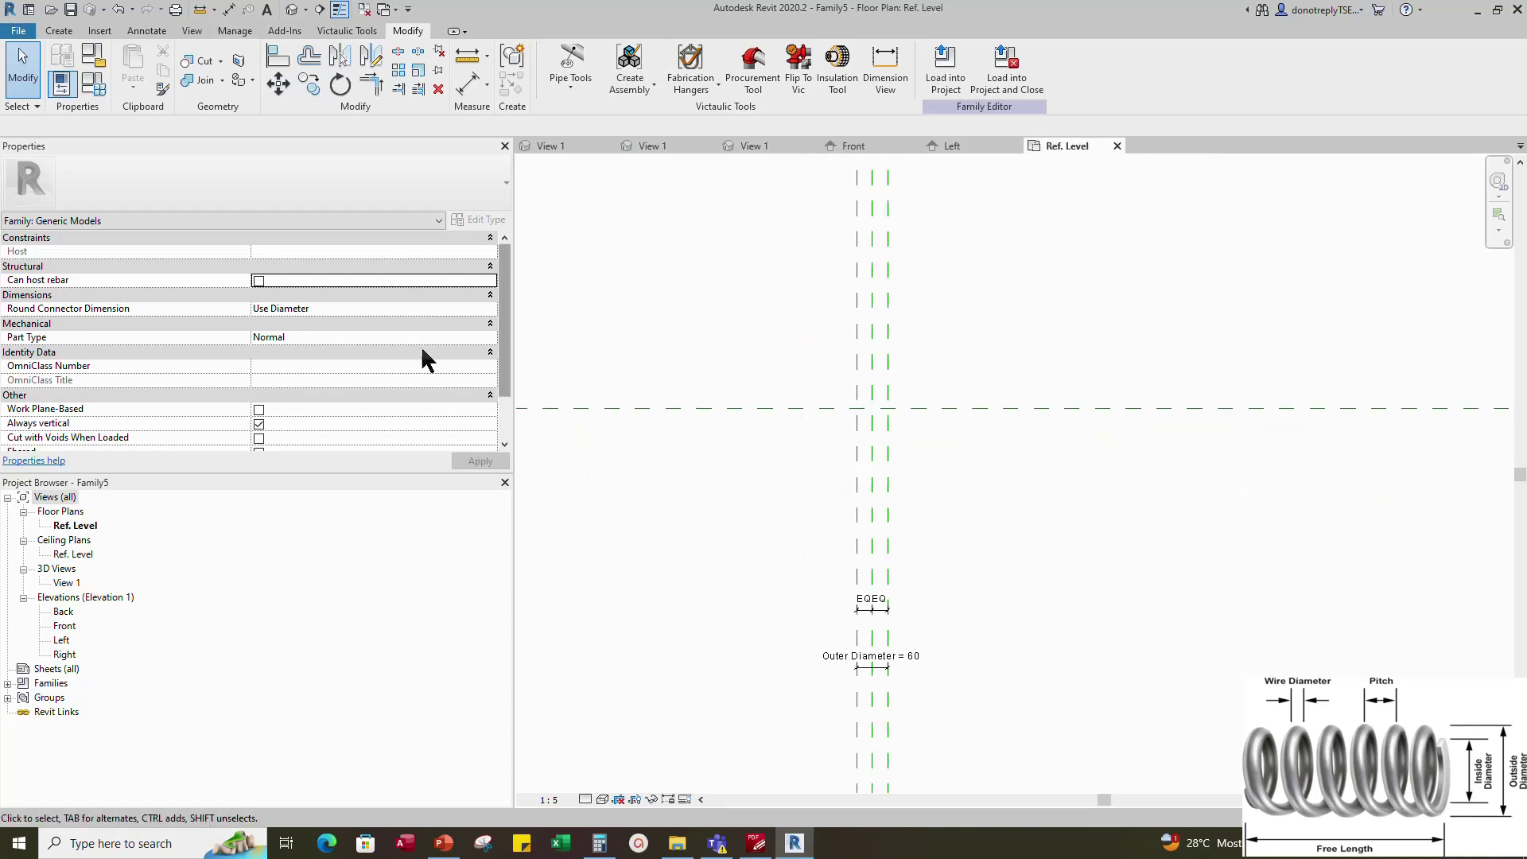
{"action": "left_click", "coordinate": [99, 31]}
{"action": "left_click", "coordinate": [672, 68]}
{"action": "left_click", "coordinate": [262, 394]}
{"action": "double_click", "coordinate": [402, 398]}
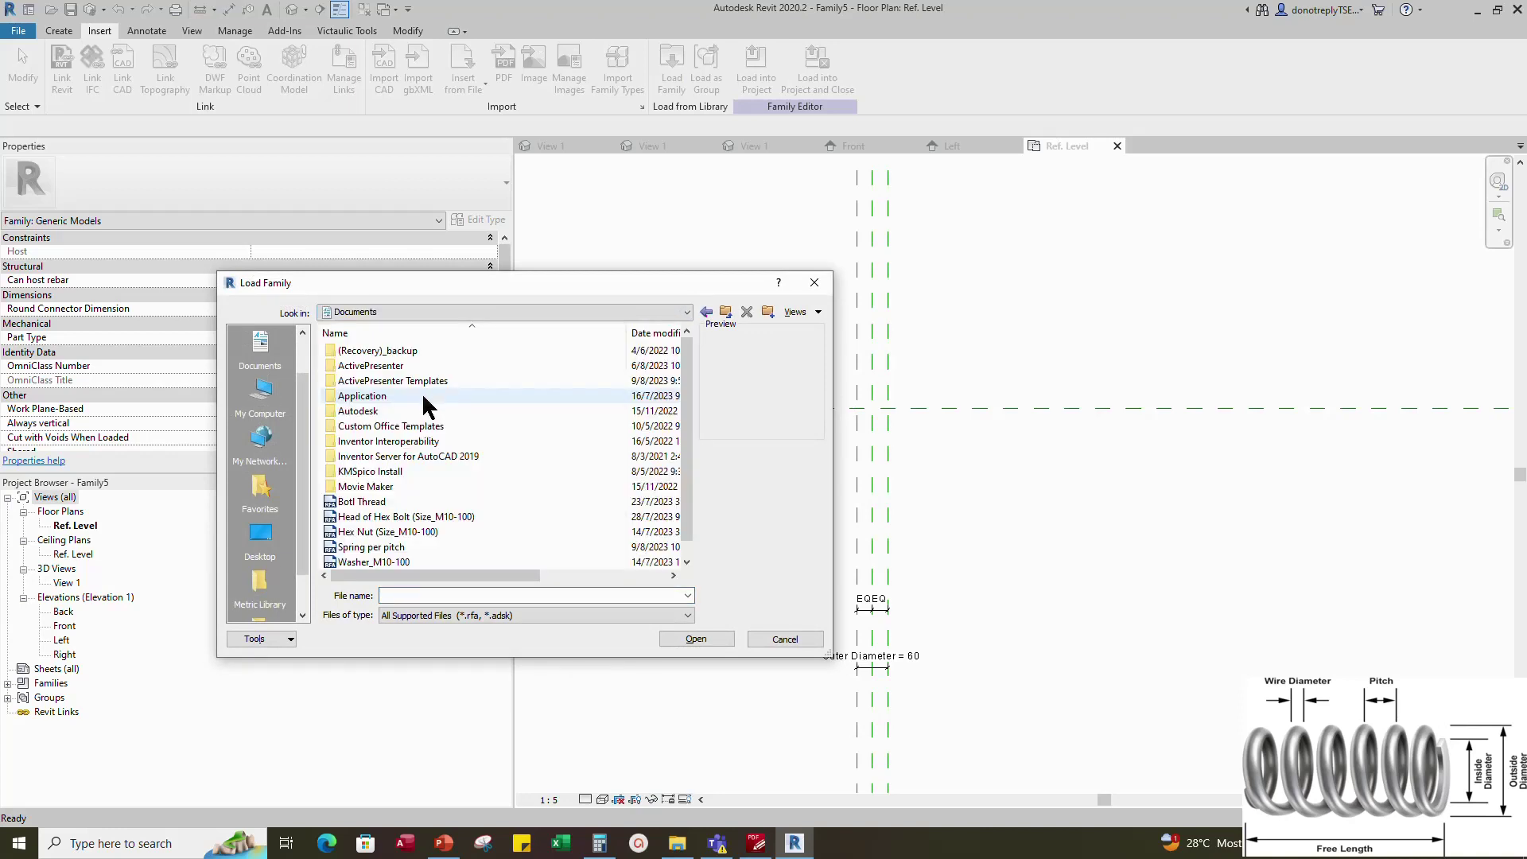
{"action": "scroll", "coordinate": [457, 509], "scroll_direction": "down", "scroll_amount": 1}
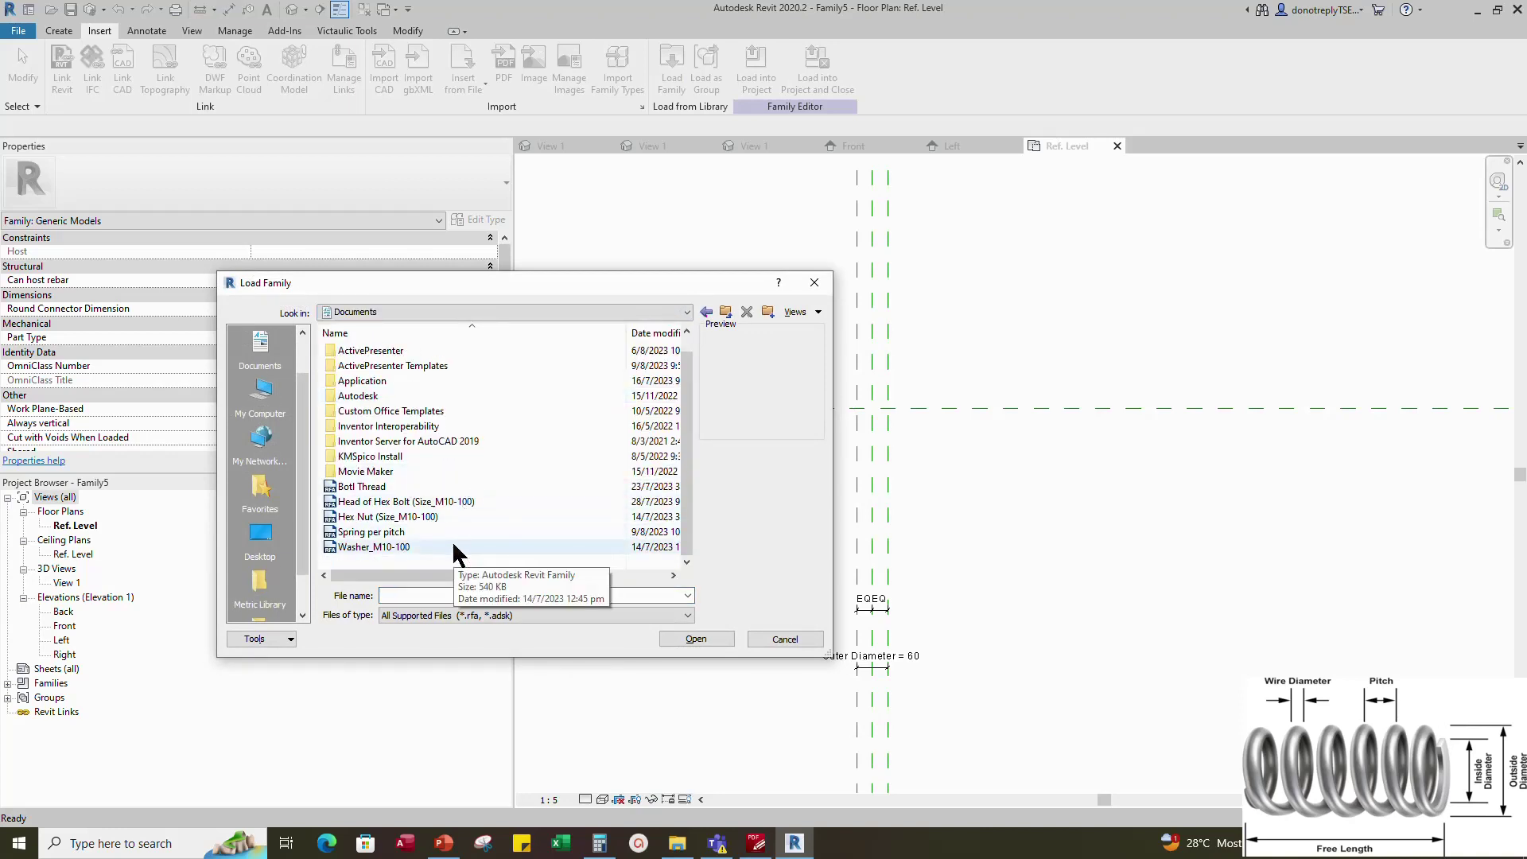
{"action": "left_click", "coordinate": [455, 533]}
{"action": "left_click", "coordinate": [694, 639]}
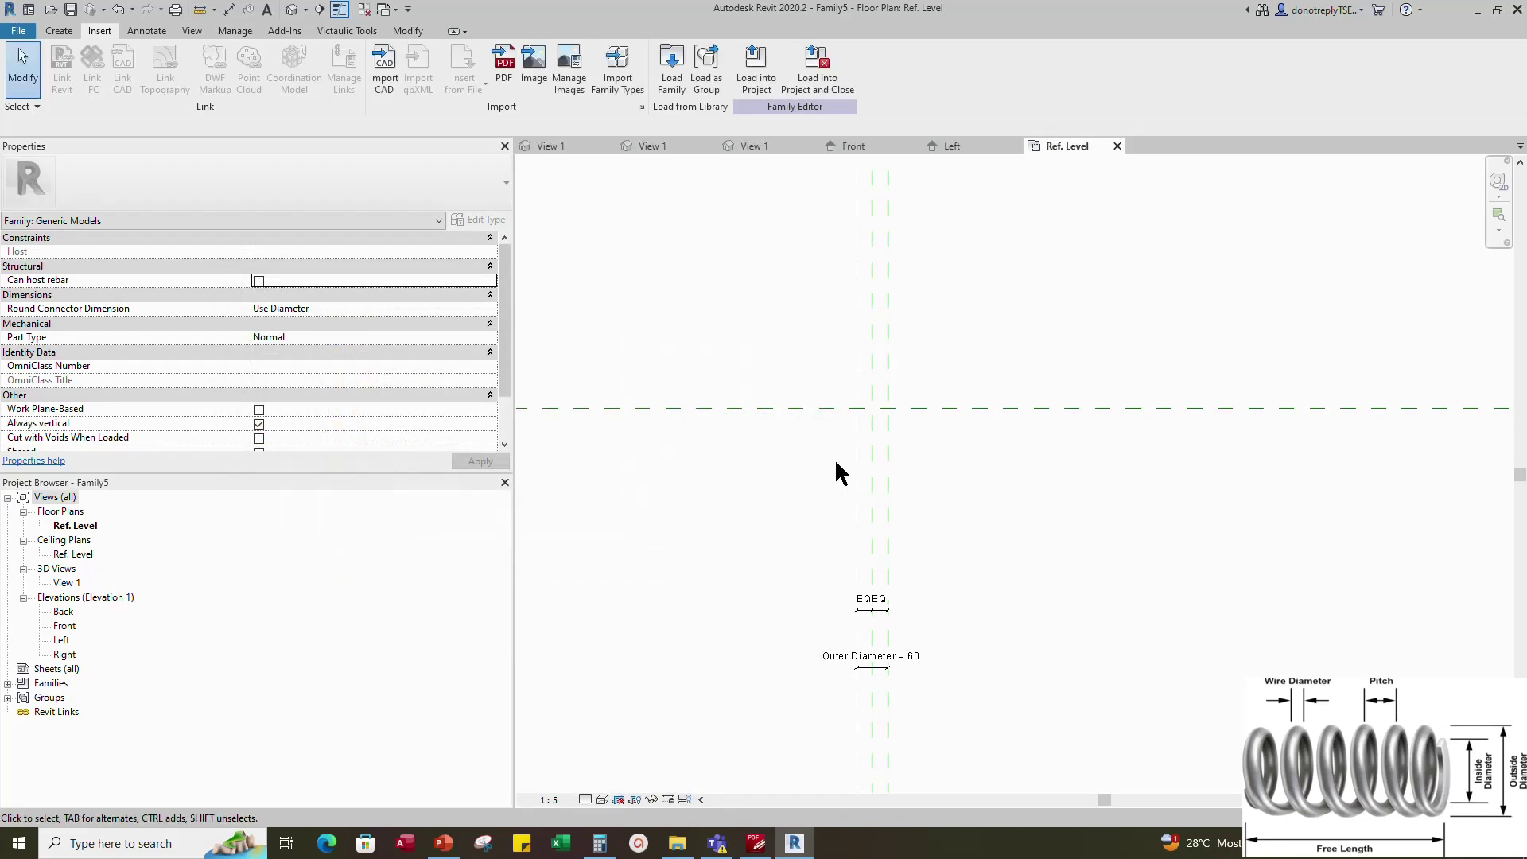
Place one Spring per pitch component at the intersection of the central reference planes in the Ref. Level plan
{"action": "scroll", "coordinate": [887, 415], "scroll_direction": "up", "scroll_amount": 2}
{"action": "left_click", "coordinate": [8, 683]}
{"action": "left_click", "coordinate": [24, 712]}
{"action": "left_click", "coordinate": [39, 726]}
{"action": "left_click", "coordinate": [101, 741]}
{"action": "left_click_drag", "start_coordinate": [838, 504], "coordinate": [841, 499]}
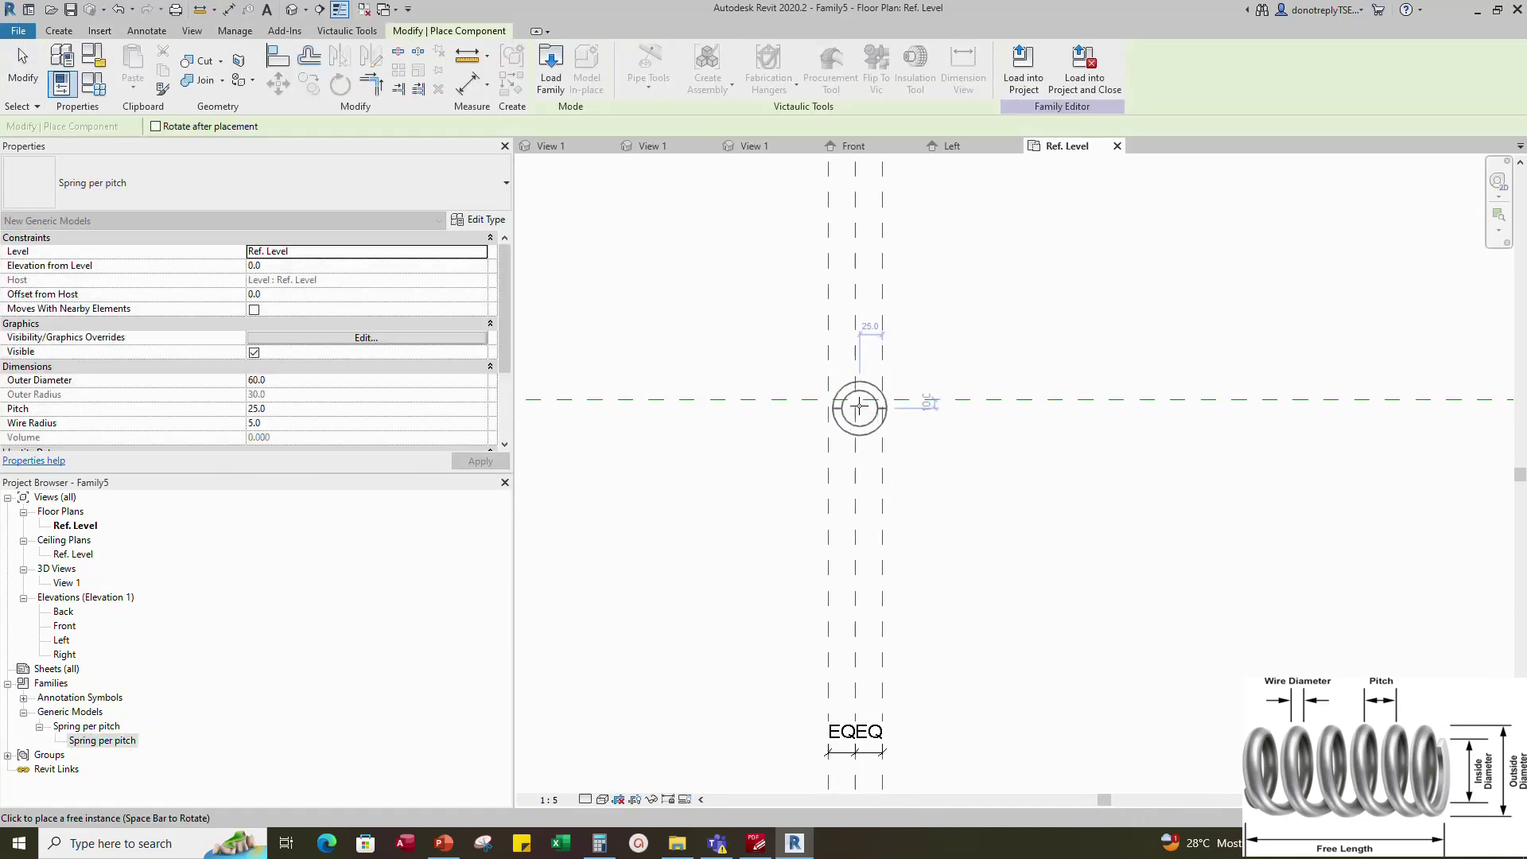
{"action": "left_click", "coordinate": [855, 400]}
{"action": "key", "text": "Escape"}
{"action": "left_click", "coordinate": [278, 55]}
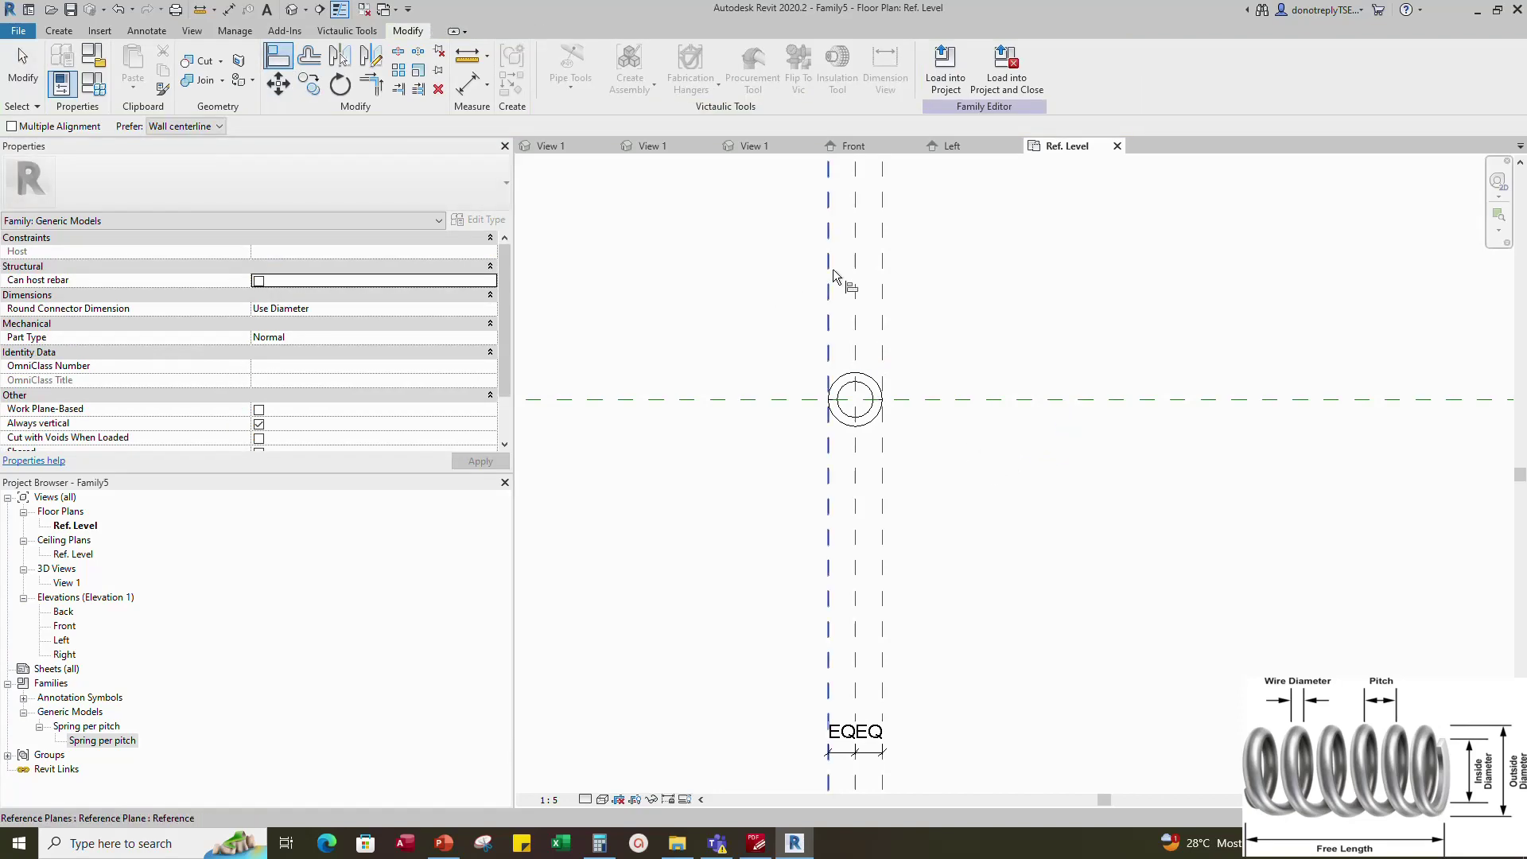
{"action": "key", "text": "Escape"}
{"action": "key", "text": "Escape"}
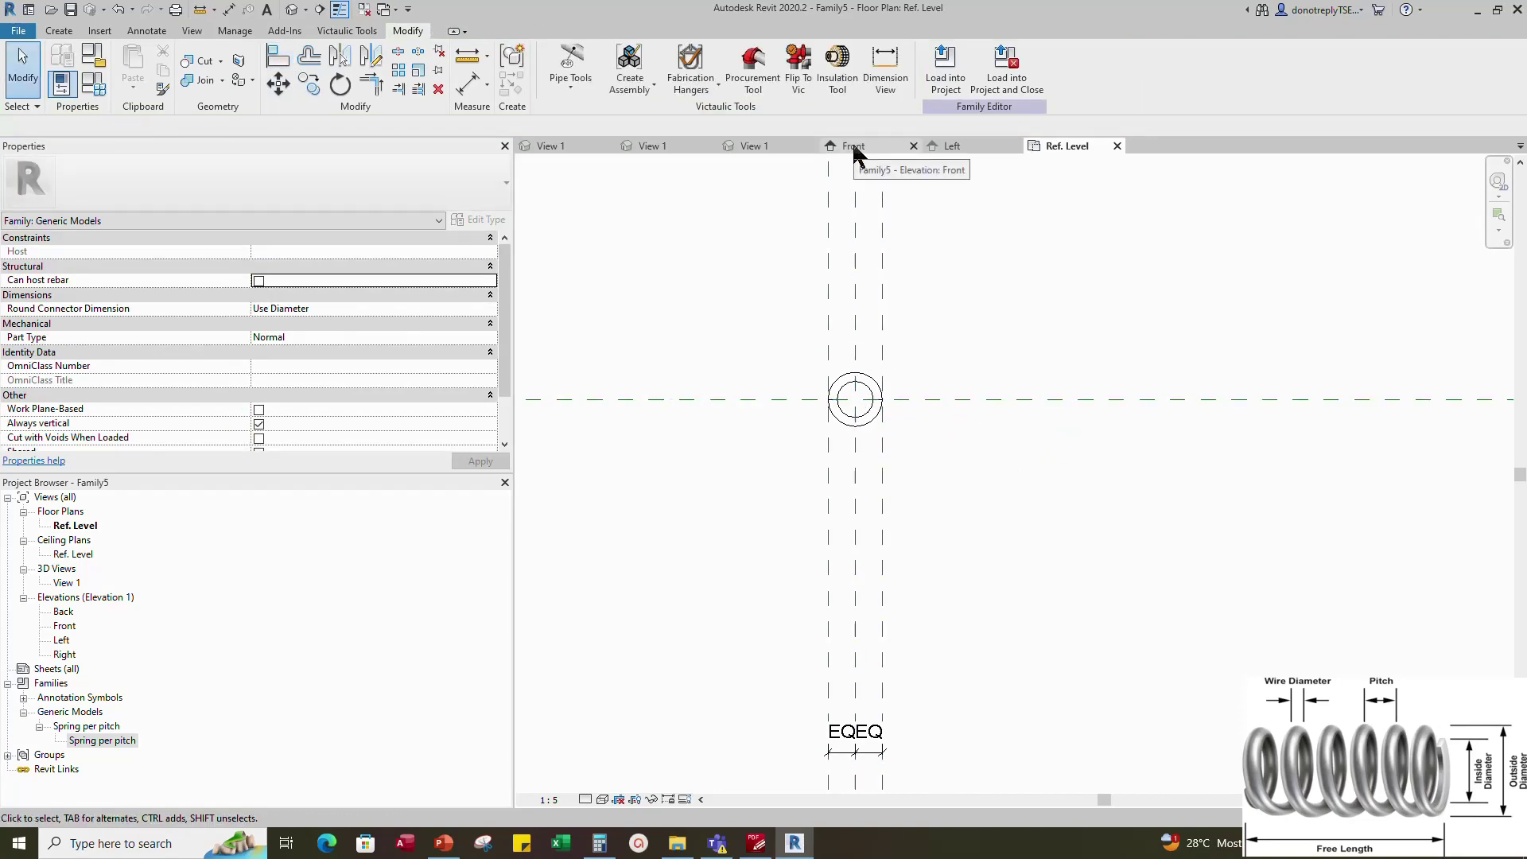
Associate the placed coil's Outer Diameter with the host family's Outer Diameter parameter
{"action": "left_click", "coordinate": [878, 390]}
{"action": "scroll", "coordinate": [440, 393], "scroll_direction": "down", "scroll_amount": 2}
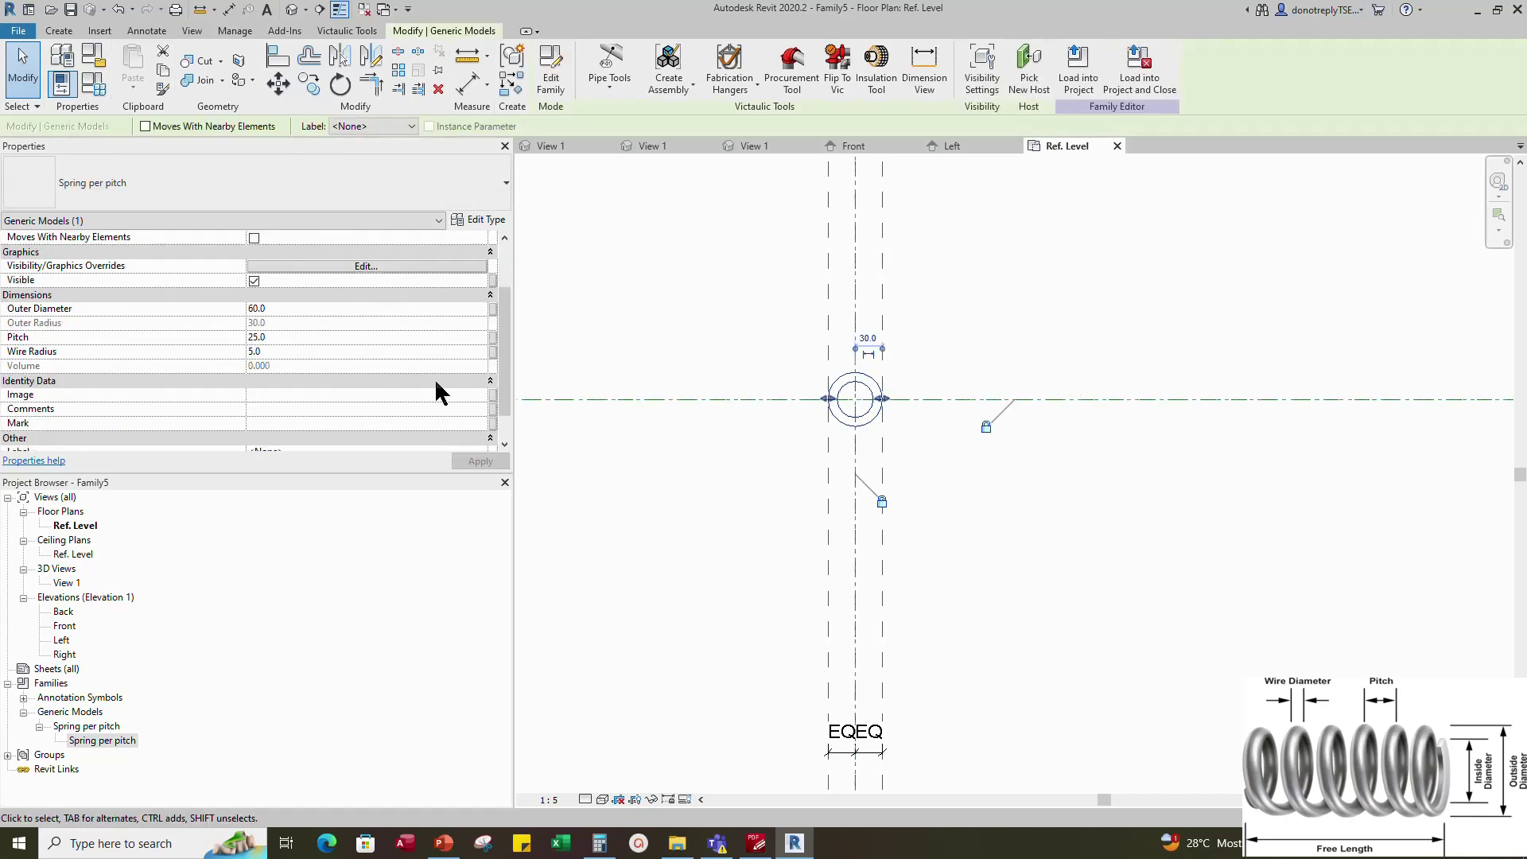
{"action": "left_click", "coordinate": [493, 309]}
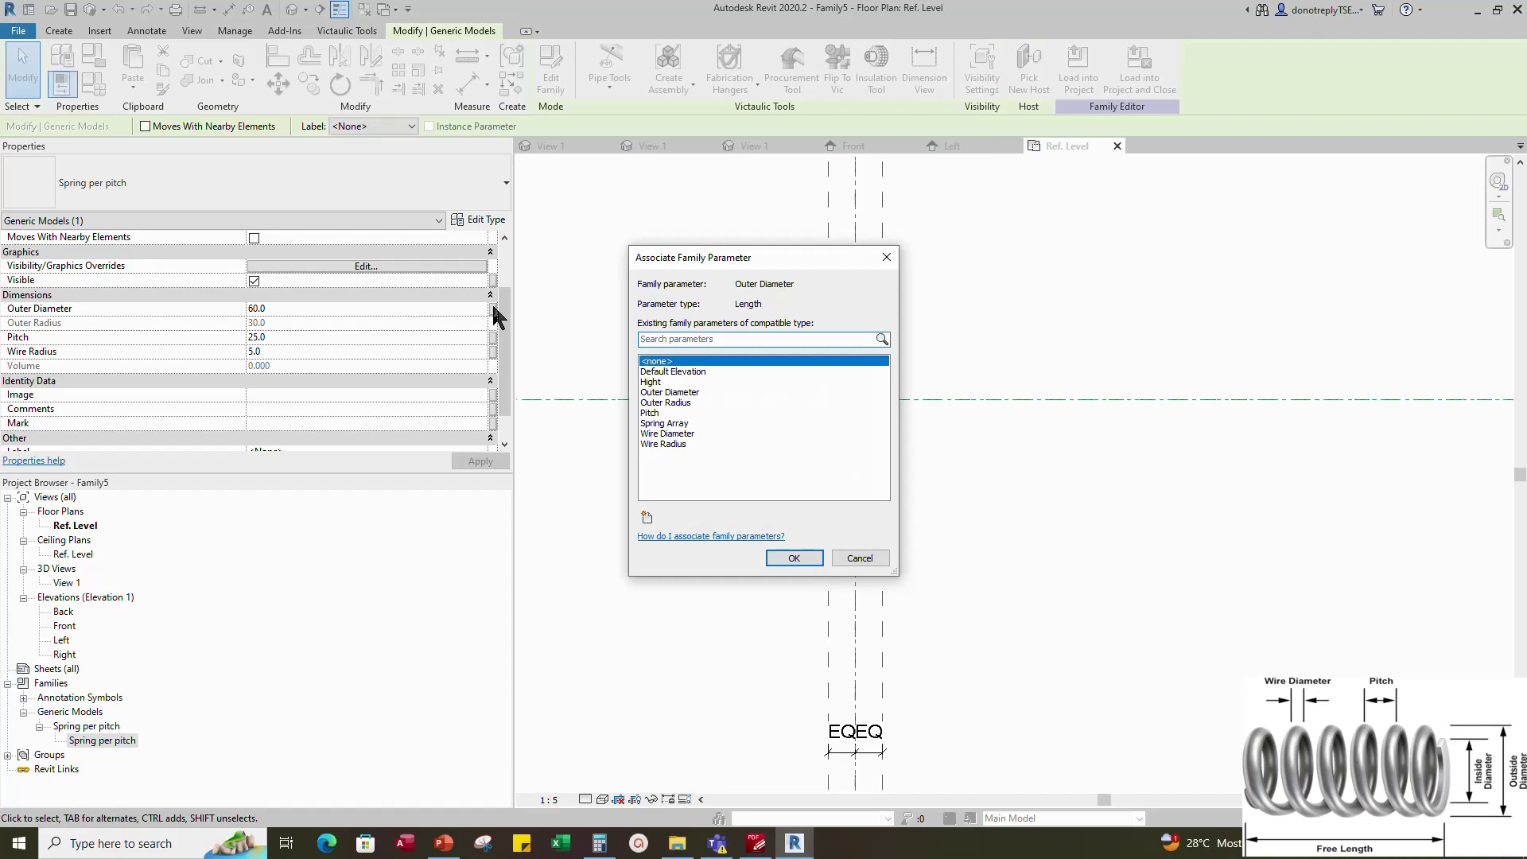
{"action": "left_click", "coordinate": [672, 392]}
{"action": "left_click", "coordinate": [794, 558]}
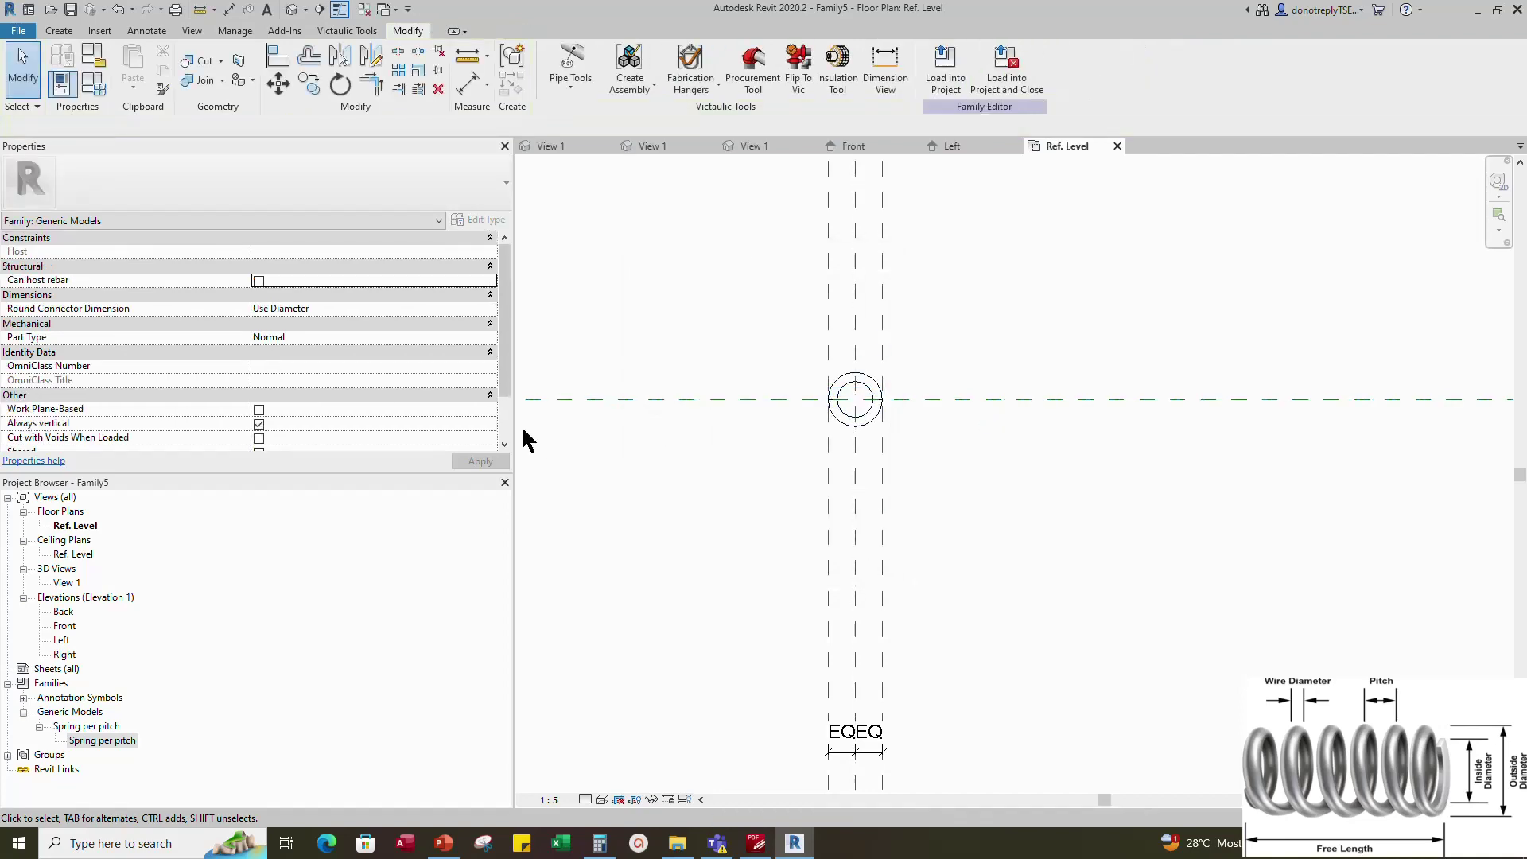
Associate the coil's Pitch and Wire Radius with the host family's matching parameters and deselect the coil
{"action": "left_click", "coordinate": [494, 380]}
{"action": "left_click", "coordinate": [662, 412]}
{"action": "left_click", "coordinate": [784, 557]}
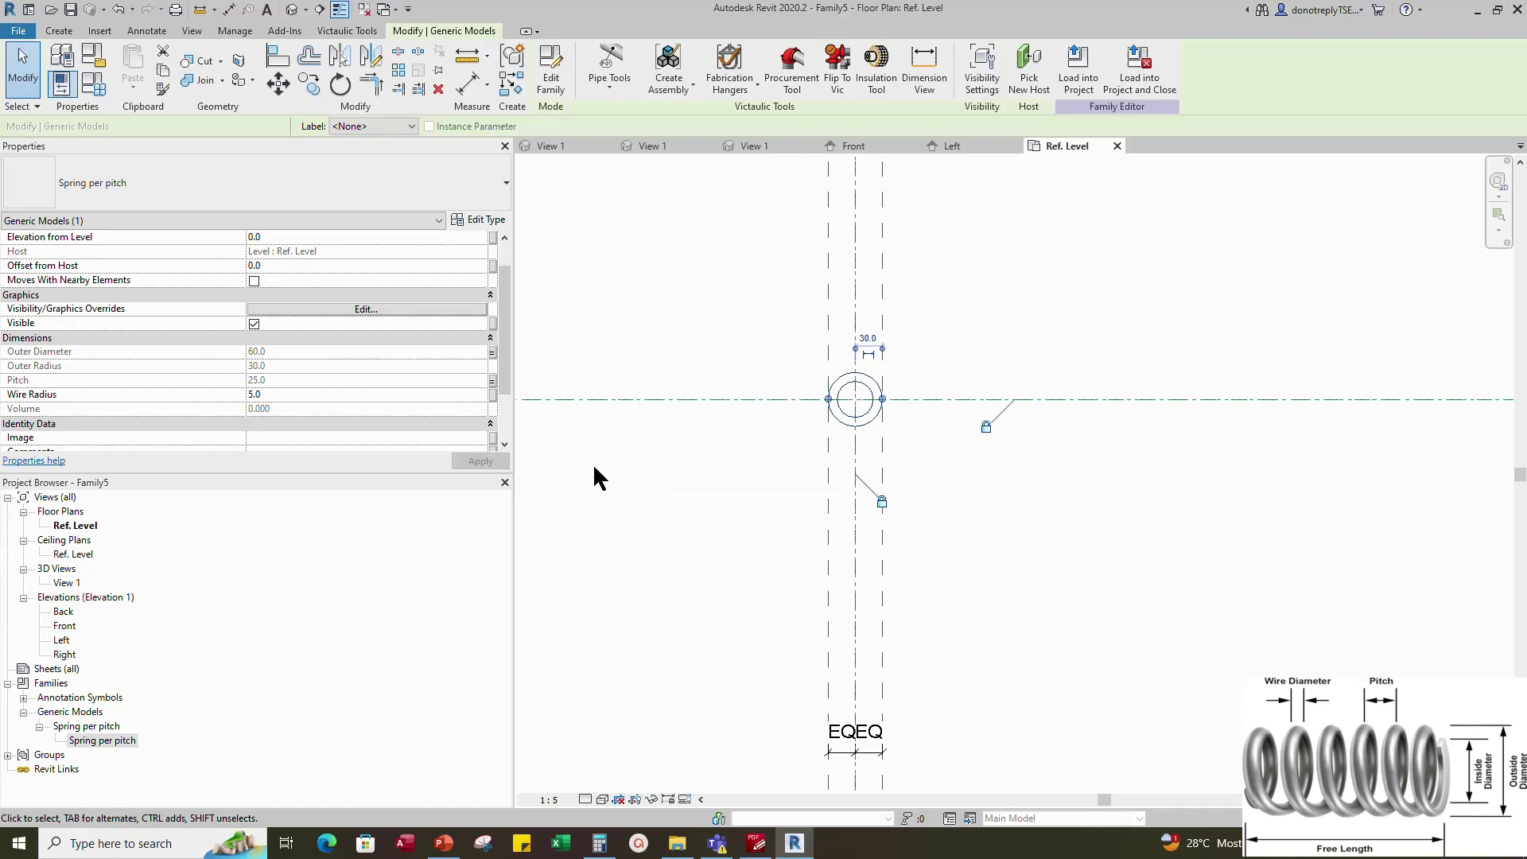
{"action": "left_click", "coordinate": [493, 395]}
{"action": "left_click", "coordinate": [665, 444]}
{"action": "left_click", "coordinate": [794, 559]}
{"action": "scroll", "coordinate": [318, 393], "scroll_direction": "up", "scroll_amount": 2}
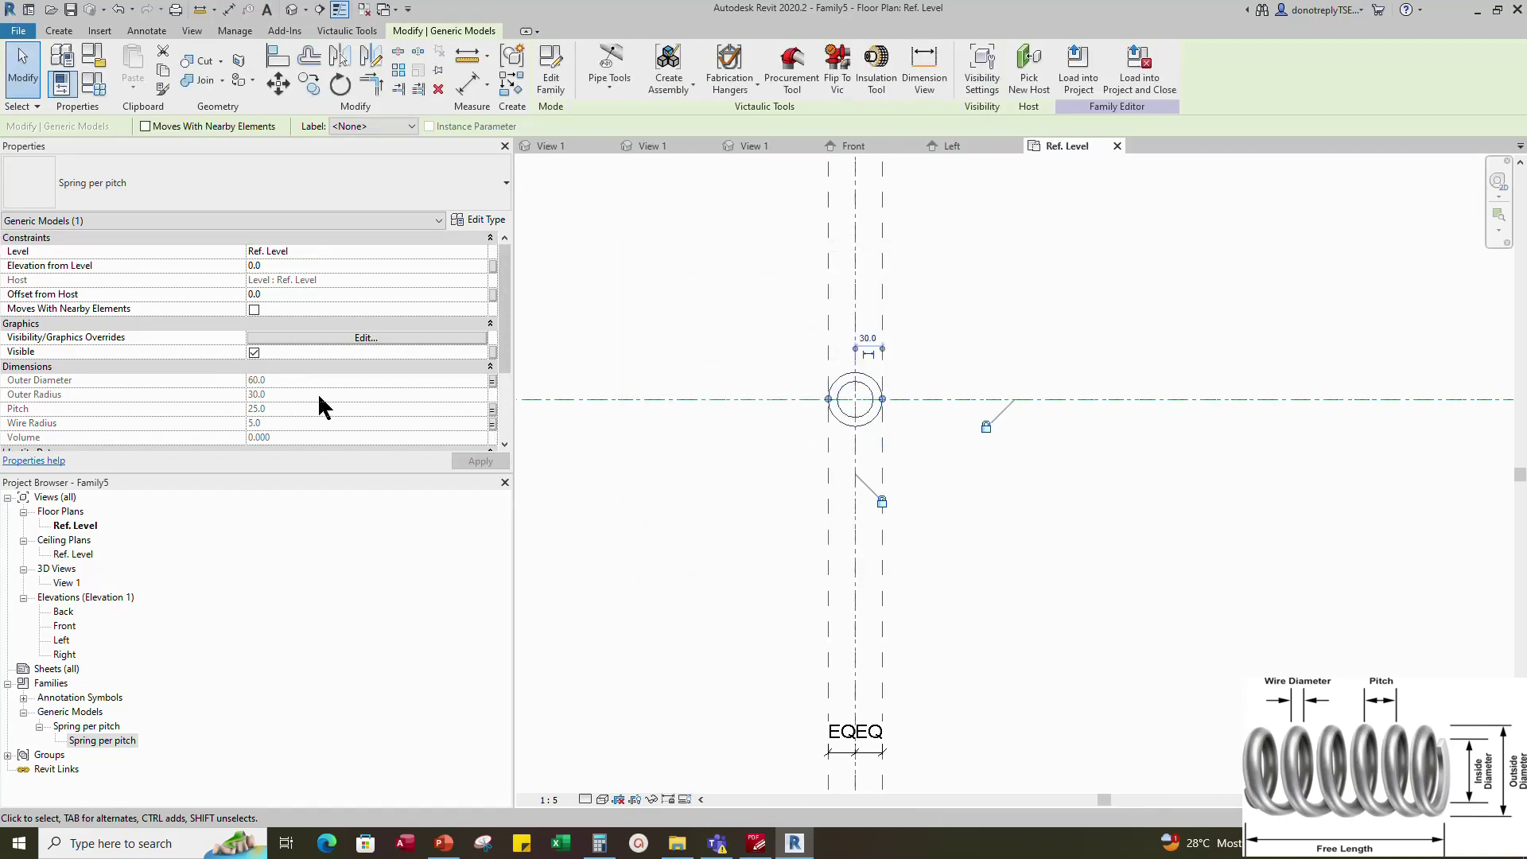
{"action": "scroll", "coordinate": [314, 393], "scroll_direction": "down", "scroll_amount": 4}
{"action": "left_click", "coordinate": [956, 502]}
In the Front elevation, align the coil's base with the reference plane one pitch above Ref. Level and lock it
{"action": "left_click", "coordinate": [853, 151]}
{"action": "scroll", "coordinate": [870, 508], "scroll_direction": "up", "scroll_amount": 3}
{"action": "scroll", "coordinate": [870, 508], "scroll_direction": "down", "scroll_amount": 1}
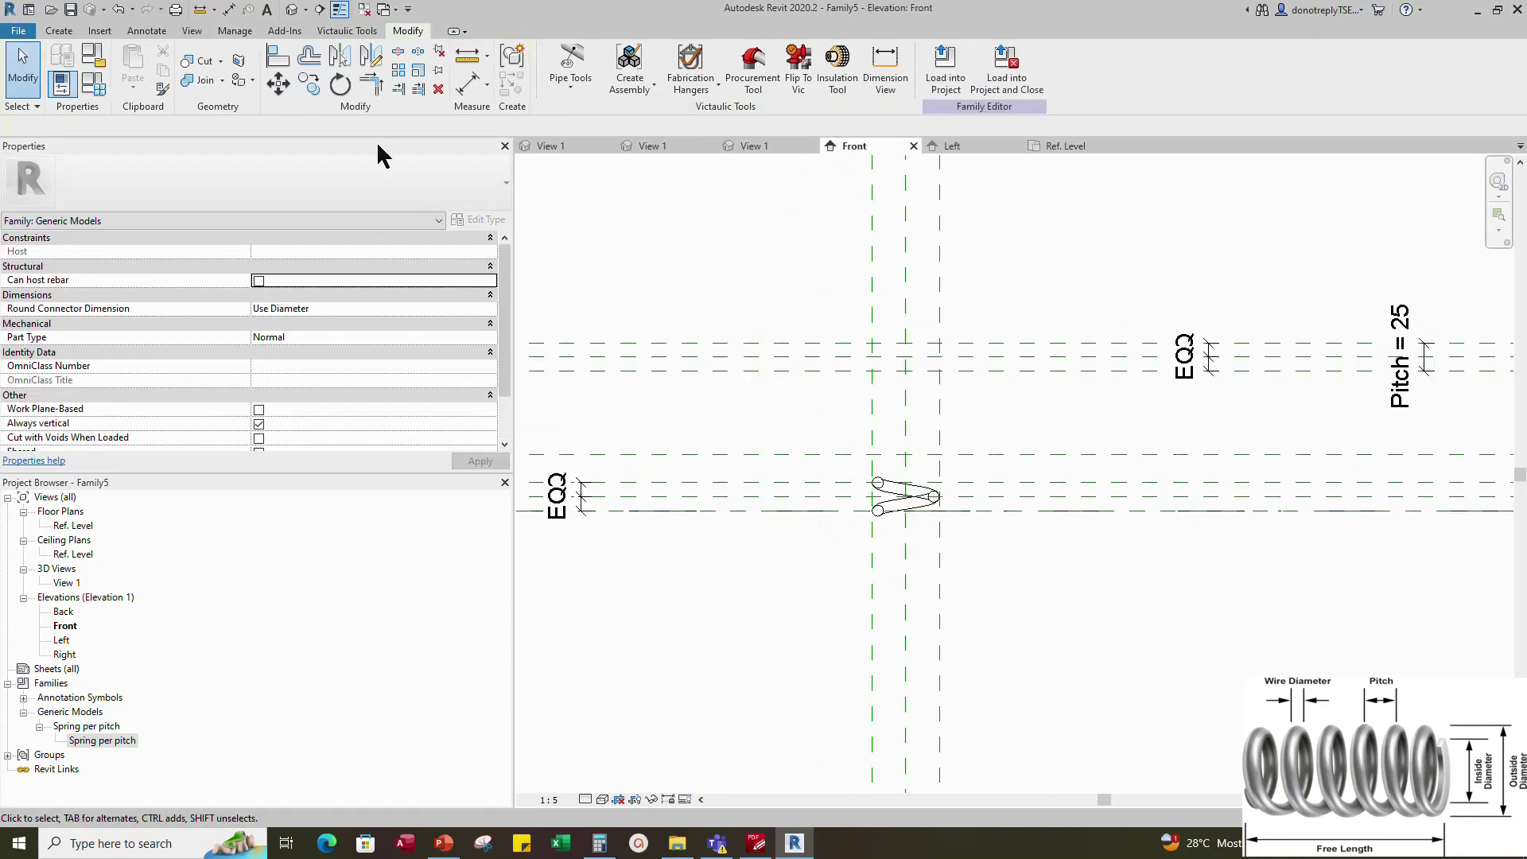
{"action": "left_click", "coordinate": [893, 499]}
{"action": "scroll", "coordinate": [988, 555], "scroll_direction": "up", "scroll_amount": 2}
{"action": "left_click", "coordinate": [987, 556]}
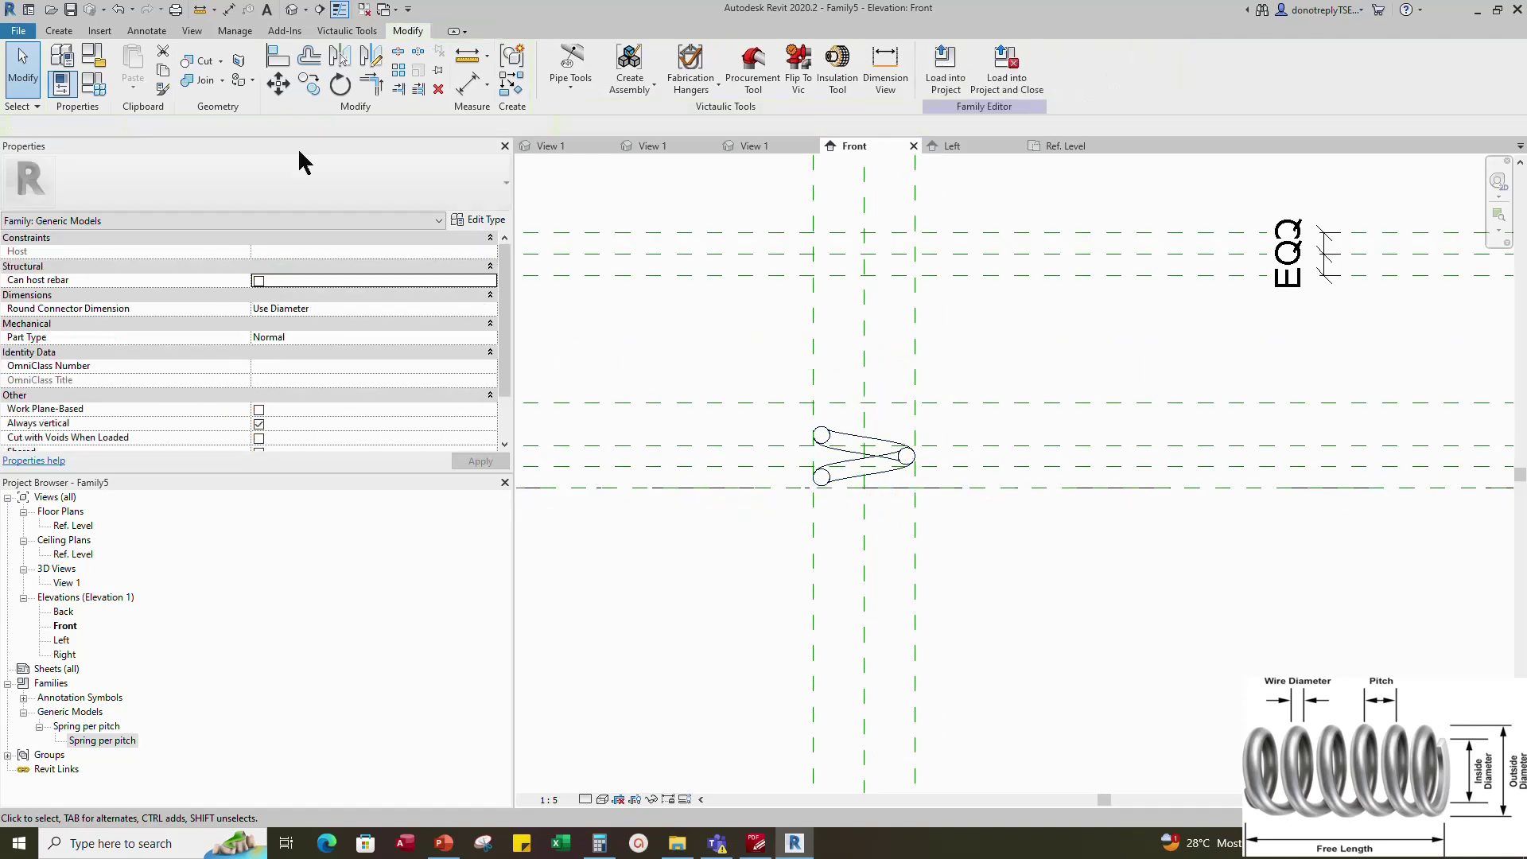
{"action": "left_click", "coordinate": [277, 56]}
{"action": "left_click", "coordinate": [704, 446]}
{"action": "left_click", "coordinate": [815, 477]}
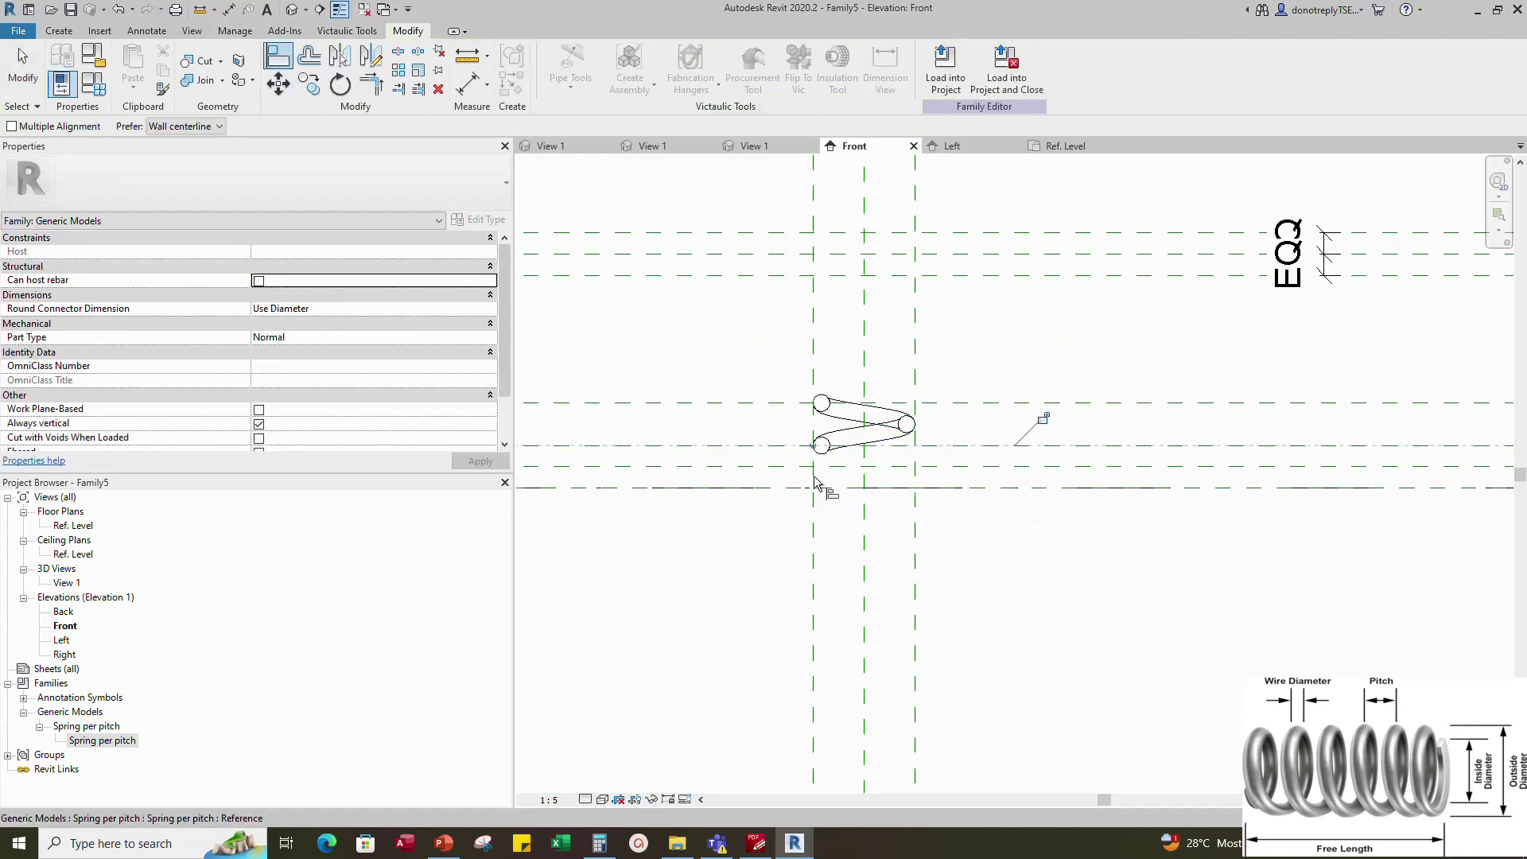
{"action": "left_click", "coordinate": [1043, 418]}
Test the coil with a Pitch of 26 mm in the family types and restore the Pitch to 25 mm
{"action": "scroll", "coordinate": [1006, 431], "scroll_direction": "down", "scroll_amount": 2}
{"action": "scroll", "coordinate": [1009, 432], "scroll_direction": "down", "scroll_amount": 1}
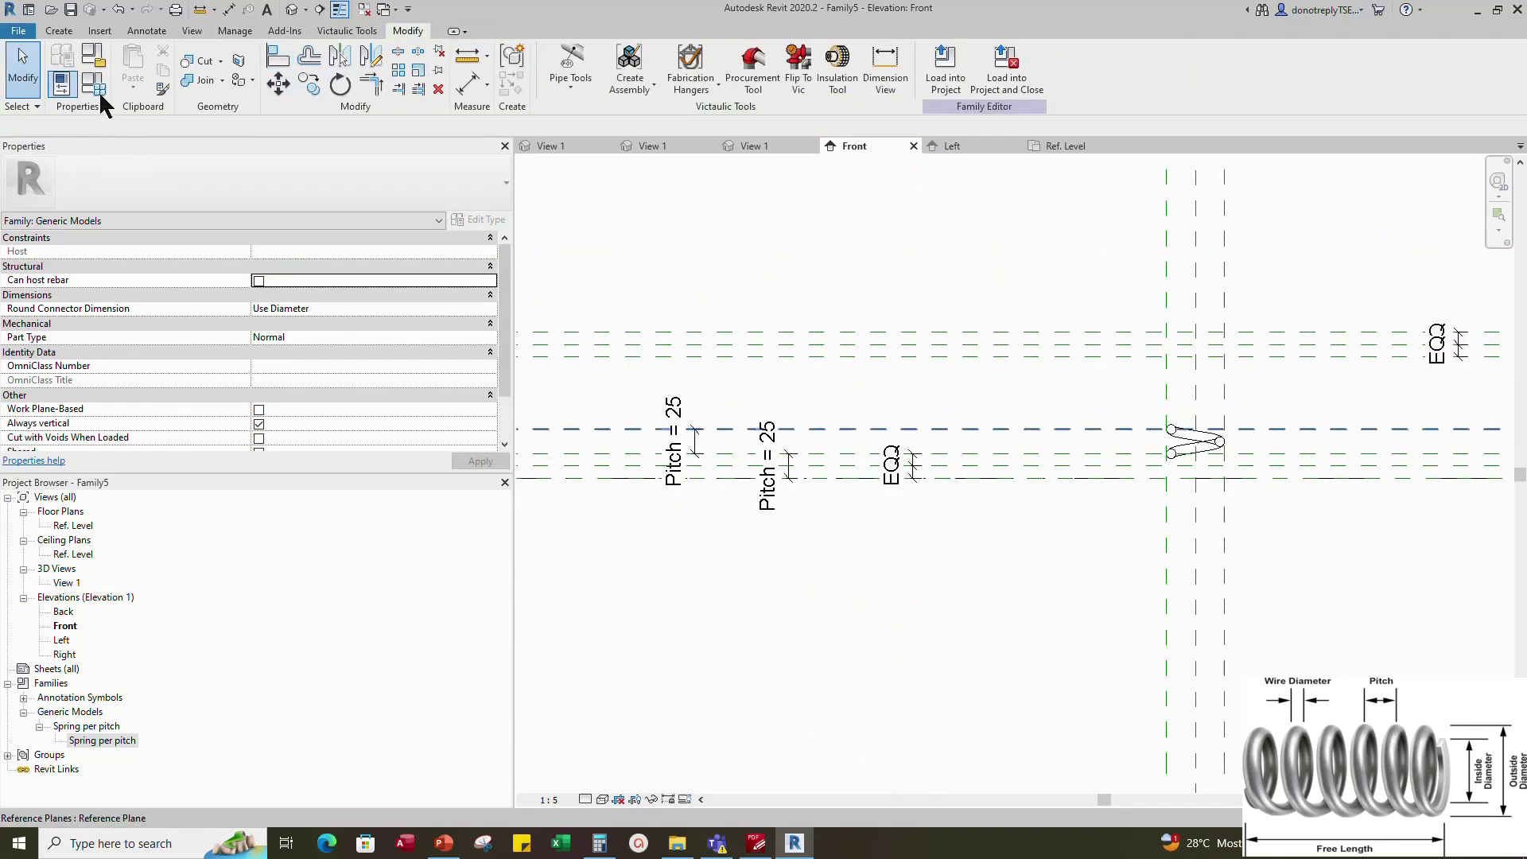
{"action": "left_click", "coordinate": [94, 84]}
{"action": "left_click", "coordinate": [233, 349]}
{"action": "left_click_drag", "start_coordinate": [270, 348], "coordinate": [176, 364]}
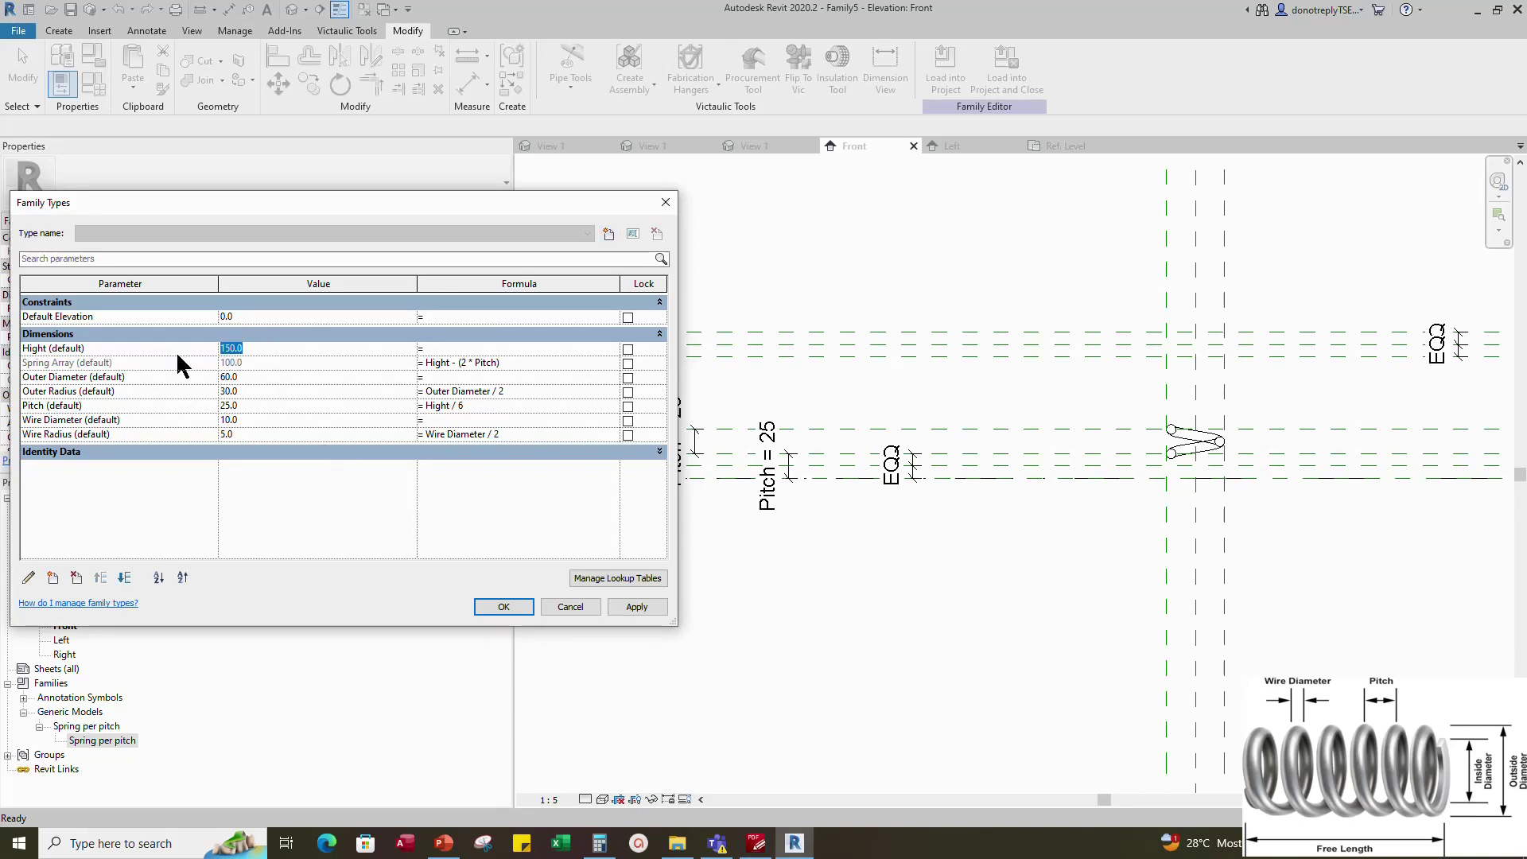
{"action": "left_click_drag", "start_coordinate": [246, 406], "coordinate": [151, 427]}
{"action": "type", "text": "2"}
{"action": "left_click", "coordinate": [623, 606]}
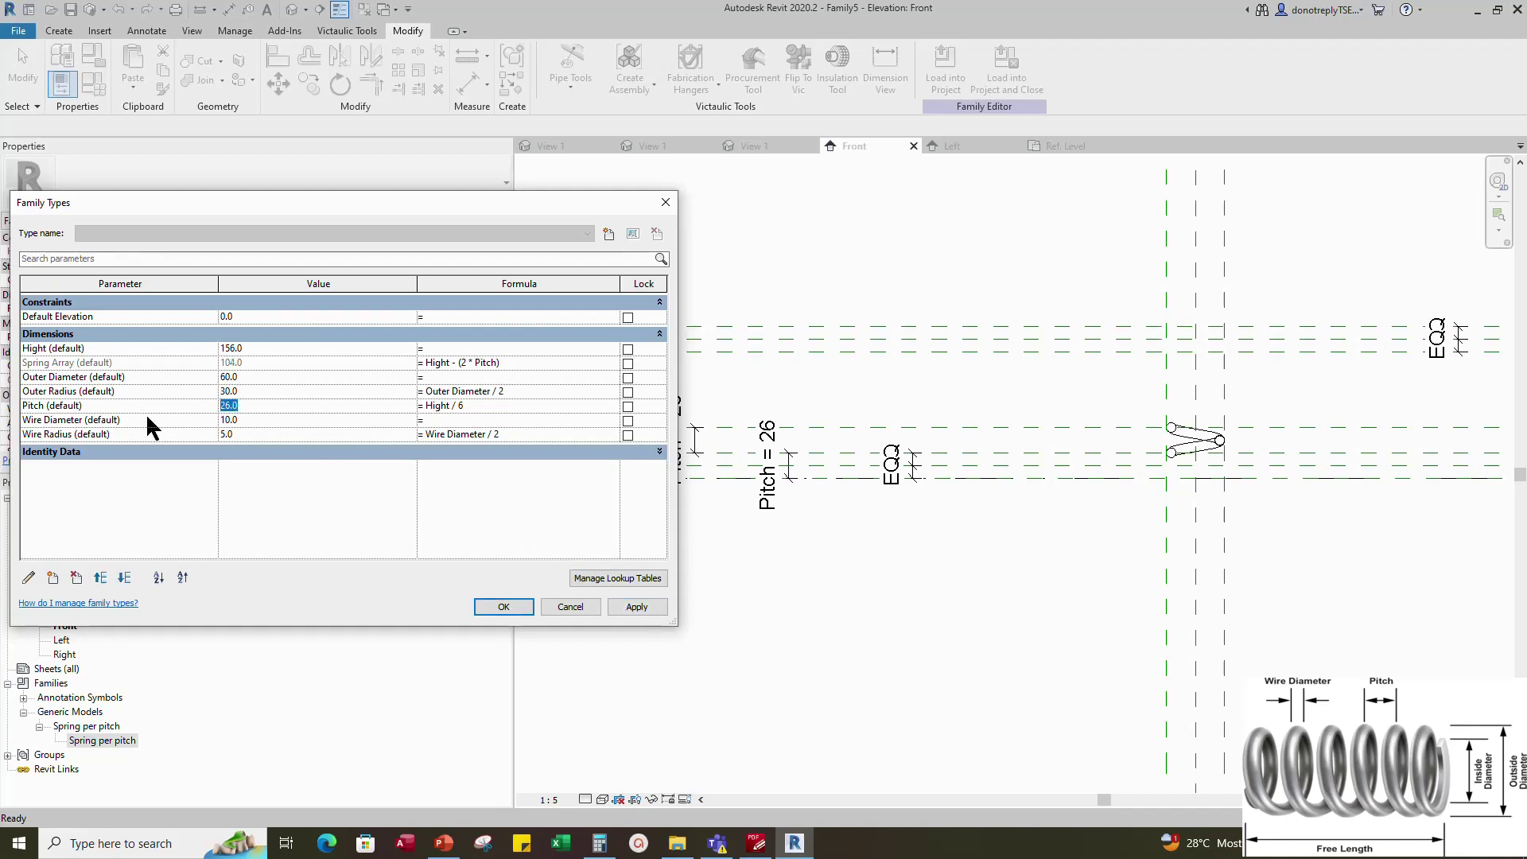
{"action": "left_click", "coordinate": [631, 611]}
Test the coil with an Outer Diameter of 80 mm, restore it to 60 mm and close the family types
{"action": "left_click_drag", "start_coordinate": [253, 377], "coordinate": [215, 381]}
{"action": "type", "text": "80"}
{"action": "left_click", "coordinate": [637, 607]}
{"action": "left_click_drag", "start_coordinate": [230, 377], "coordinate": [154, 387]}
{"action": "type", "text": "60"}
{"action": "left_click", "coordinate": [503, 607]}
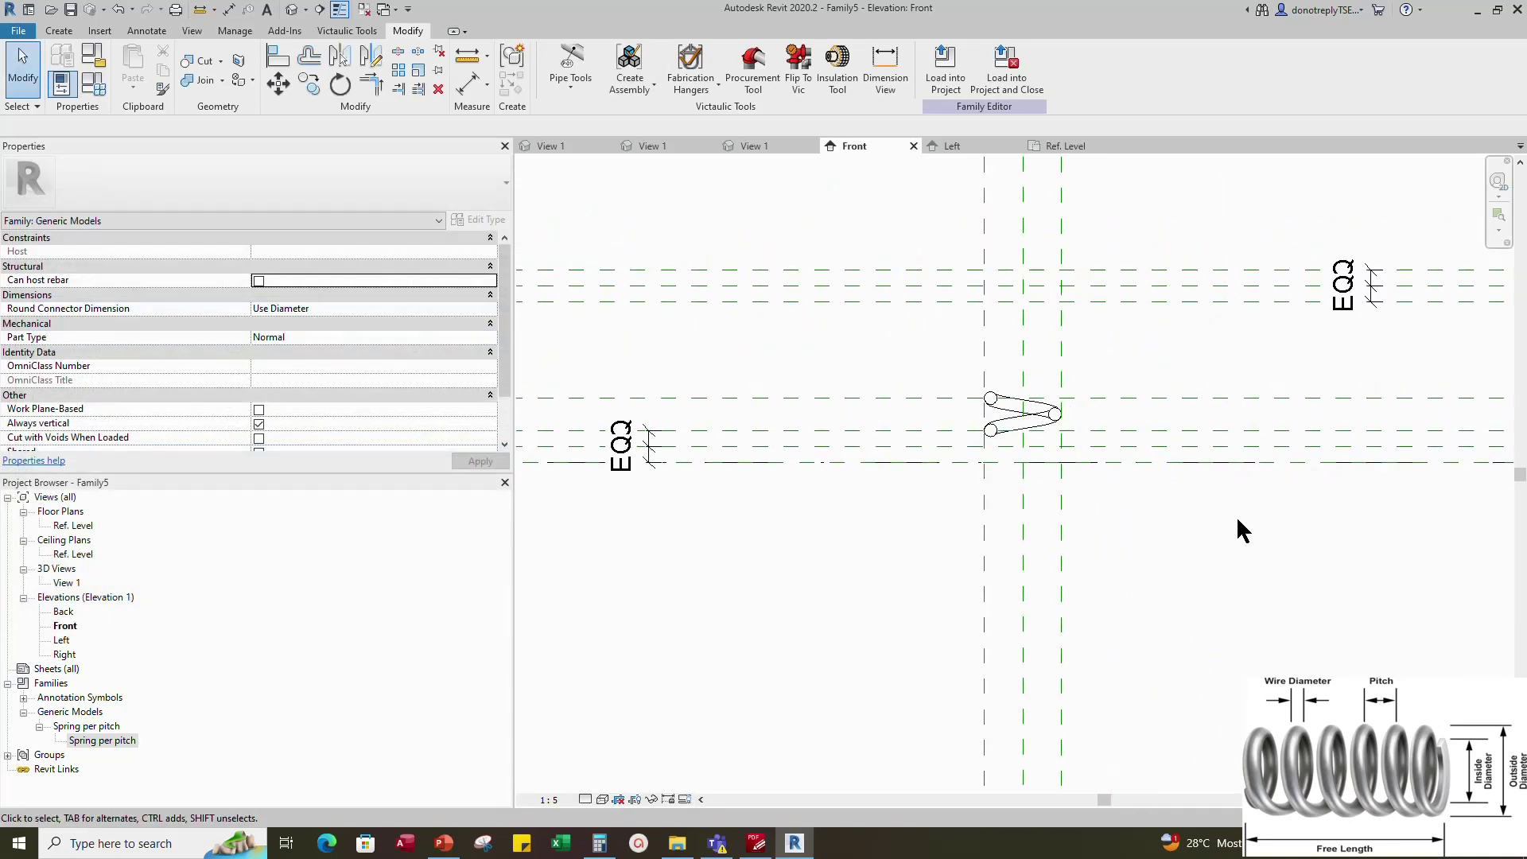
Array the coil vertically as 2 grouped and associated items, spaced 25 mm up to the next pitch reference plane
{"action": "left_click", "coordinate": [996, 423]}
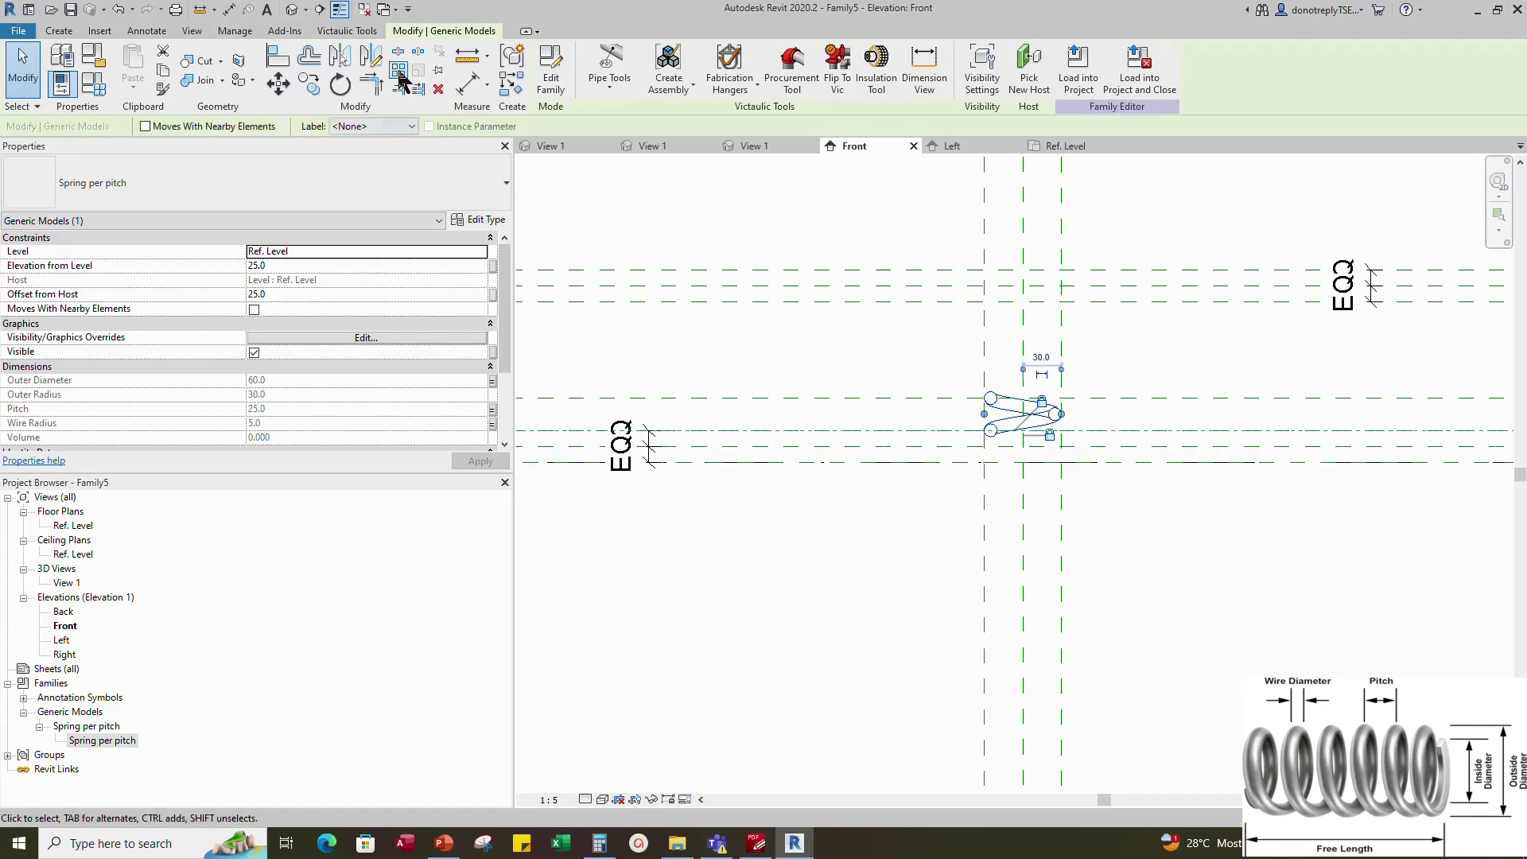
{"action": "left_click", "coordinate": [399, 73]}
{"action": "left_click", "coordinate": [933, 428]}
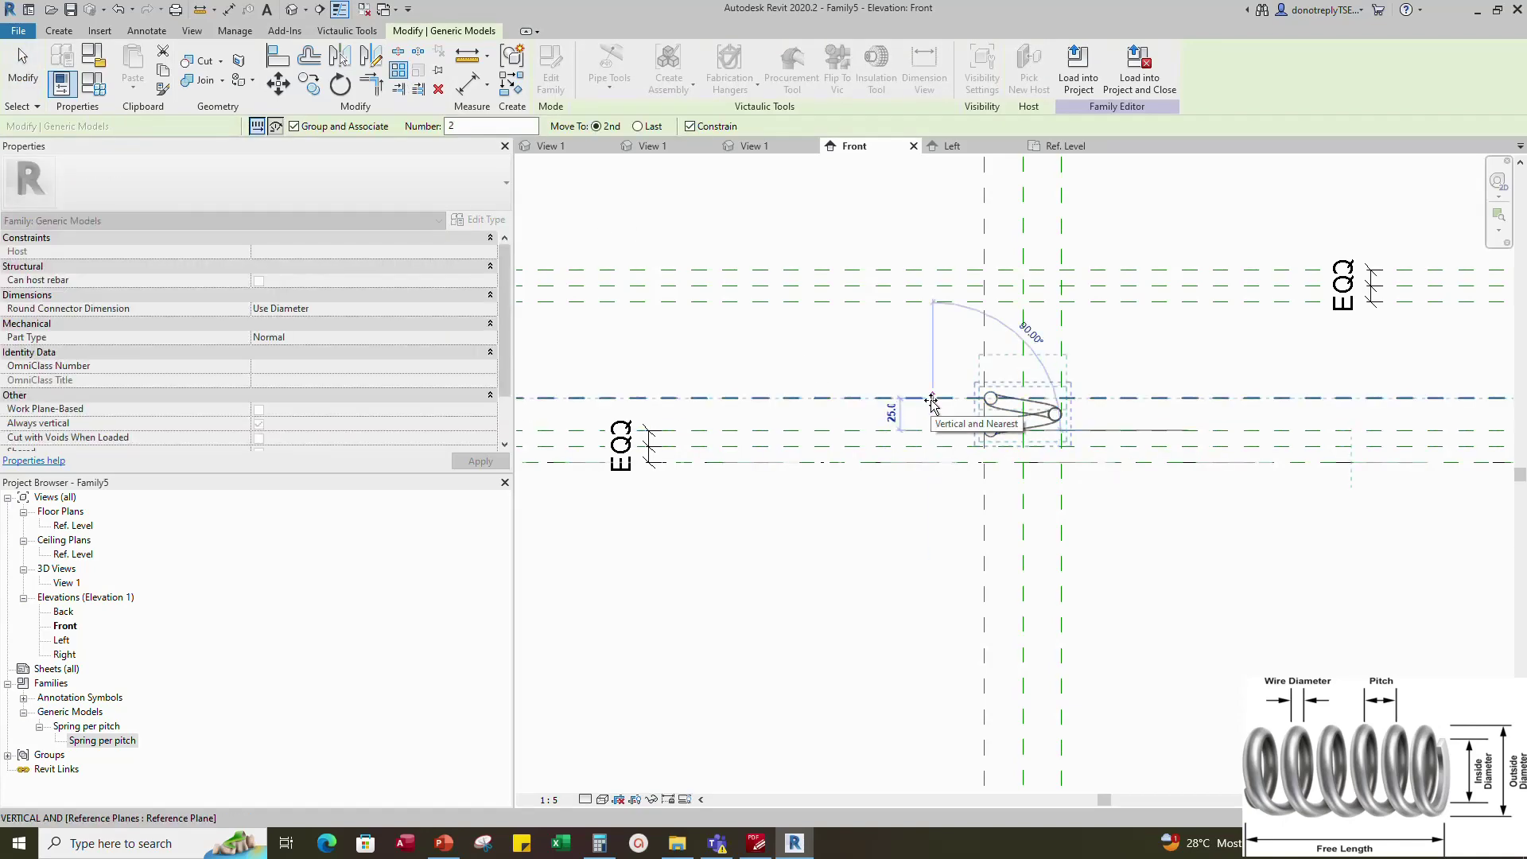
{"action": "left_click", "coordinate": [932, 400]}
{"action": "key", "text": "Return"}
Nudge the upper arrayed coil group slightly upward off its pitch reference plane
{"action": "scroll", "coordinate": [946, 394], "scroll_direction": "up", "scroll_amount": 1}
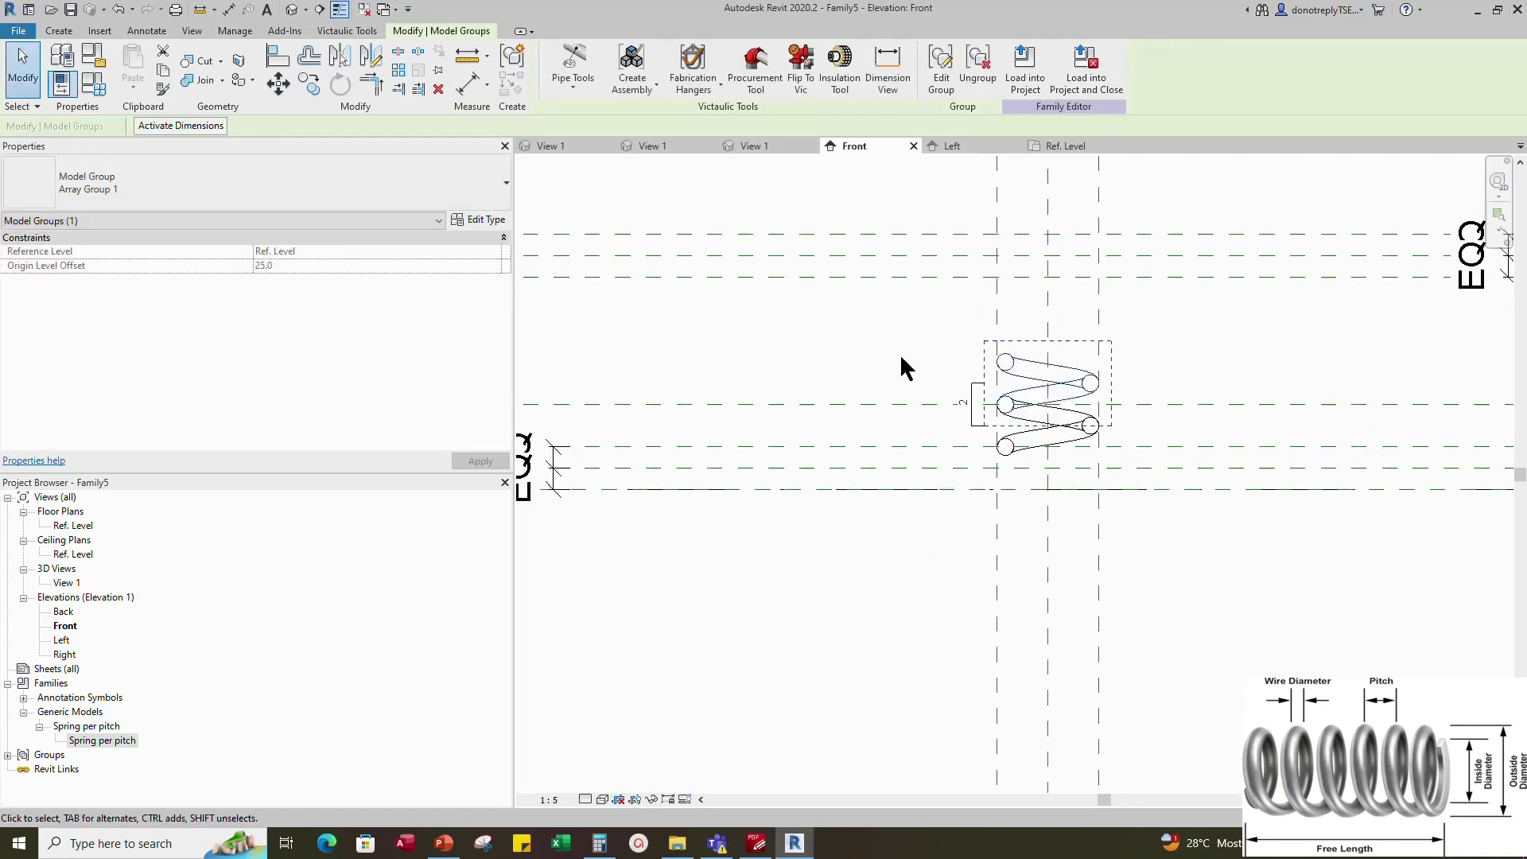
{"action": "key", "text": "a"}
{"action": "key", "text": "l"}
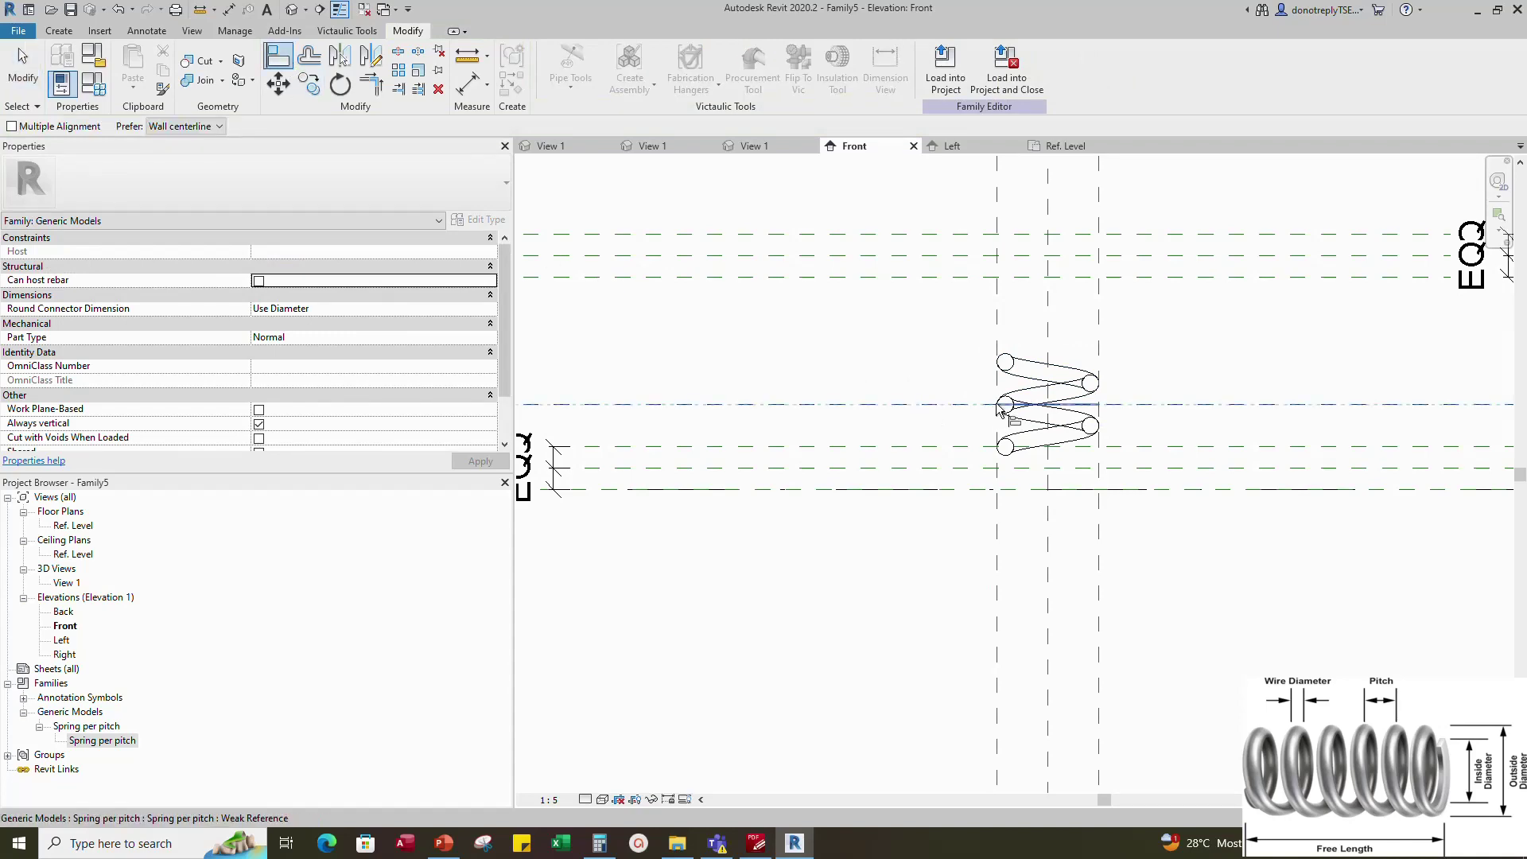
{"action": "scroll", "coordinate": [1011, 402], "scroll_direction": "up", "scroll_amount": 2}
{"action": "key", "text": "Escape"}
{"action": "left_click", "coordinate": [1043, 407]}
{"action": "key", "text": "Up"}
{"action": "key", "text": "Up"}
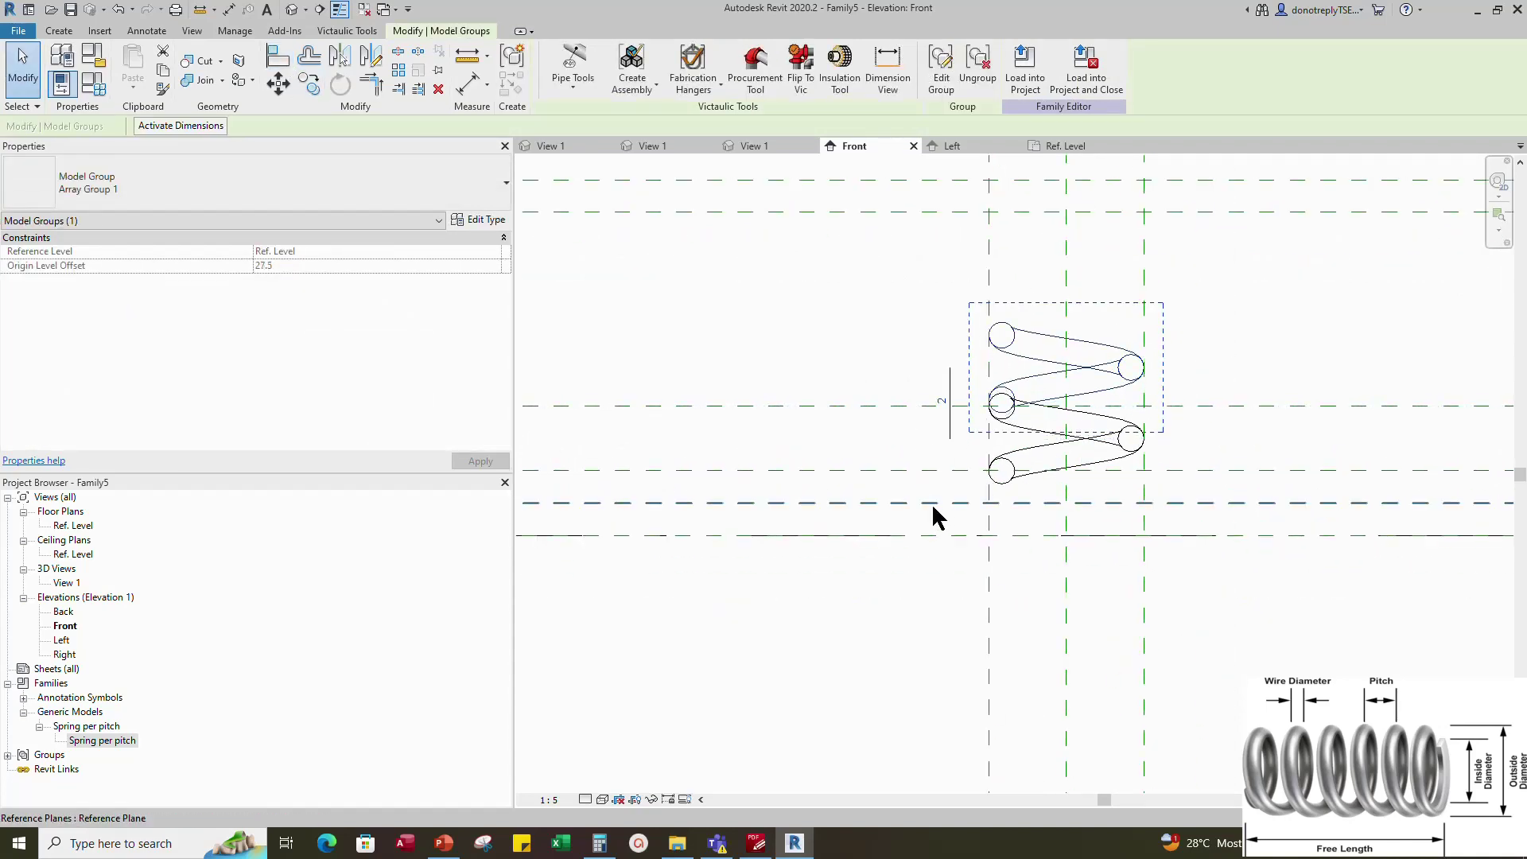
Align the upper arrayed coil's base with the second pitch reference plane and lock the alignment
{"action": "key", "text": "Escape"}
{"action": "key", "text": "a"}
{"action": "key", "text": "l"}
{"action": "left_click", "coordinate": [1004, 406]}
{"action": "left_click", "coordinate": [1043, 379]}
{"action": "scroll", "coordinate": [997, 475], "scroll_direction": "down", "scroll_amount": 5}
{"action": "key", "text": "Escape"}
{"action": "scroll", "coordinate": [914, 486], "scroll_direction": "up", "scroll_amount": 3}
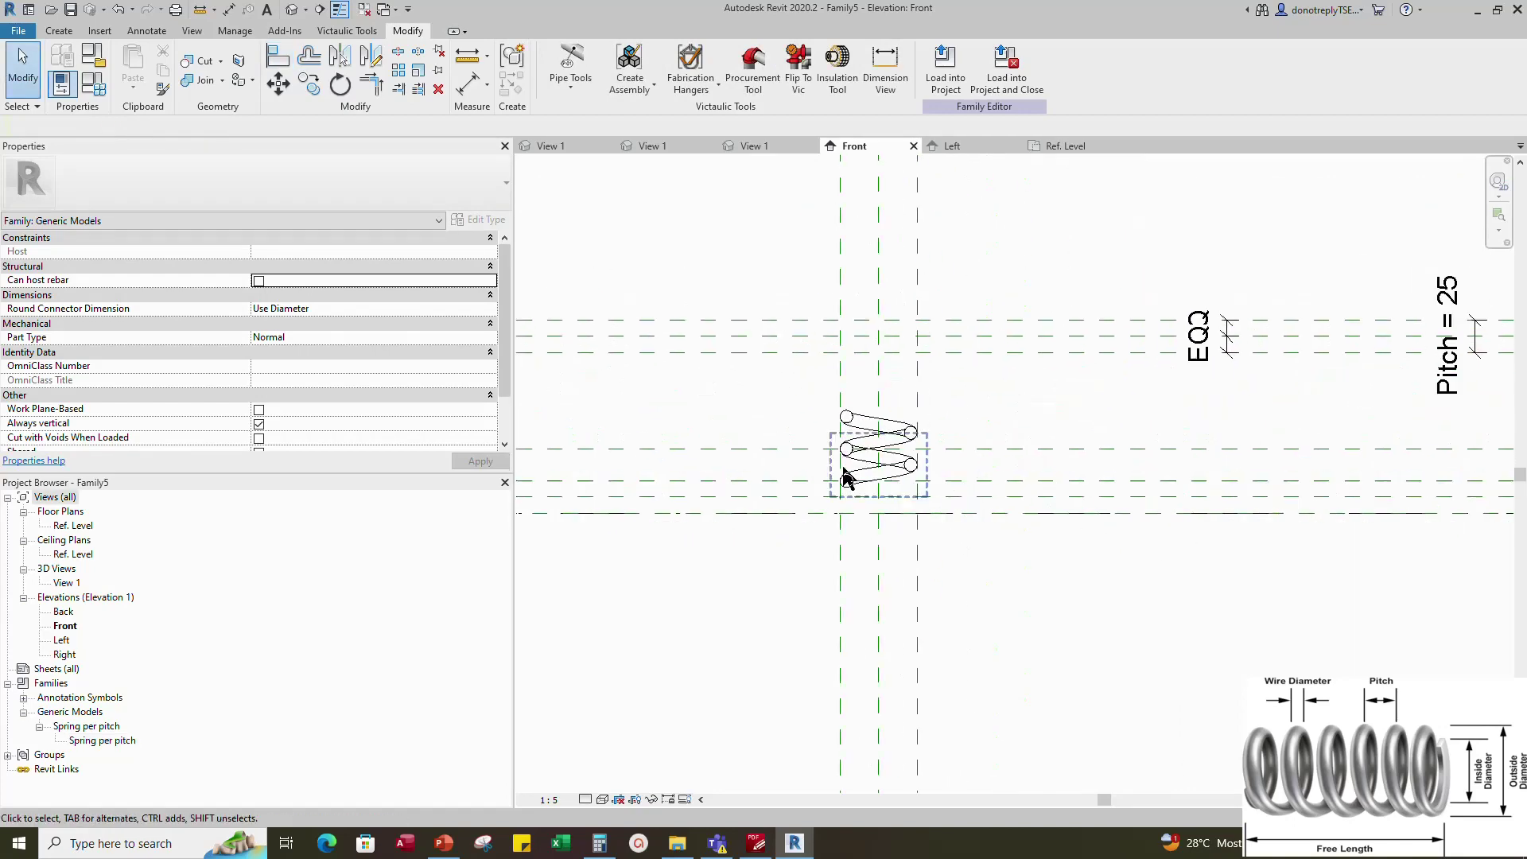
Label the coil array's item count with a new family parameter named No. Of Spring
{"action": "left_click", "coordinate": [841, 407]}
{"action": "scroll", "coordinate": [838, 434], "scroll_direction": "up", "scroll_amount": 3}
{"action": "left_click", "coordinate": [788, 444]}
{"action": "scroll", "coordinate": [683, 278], "scroll_direction": "down", "scroll_amount": 2}
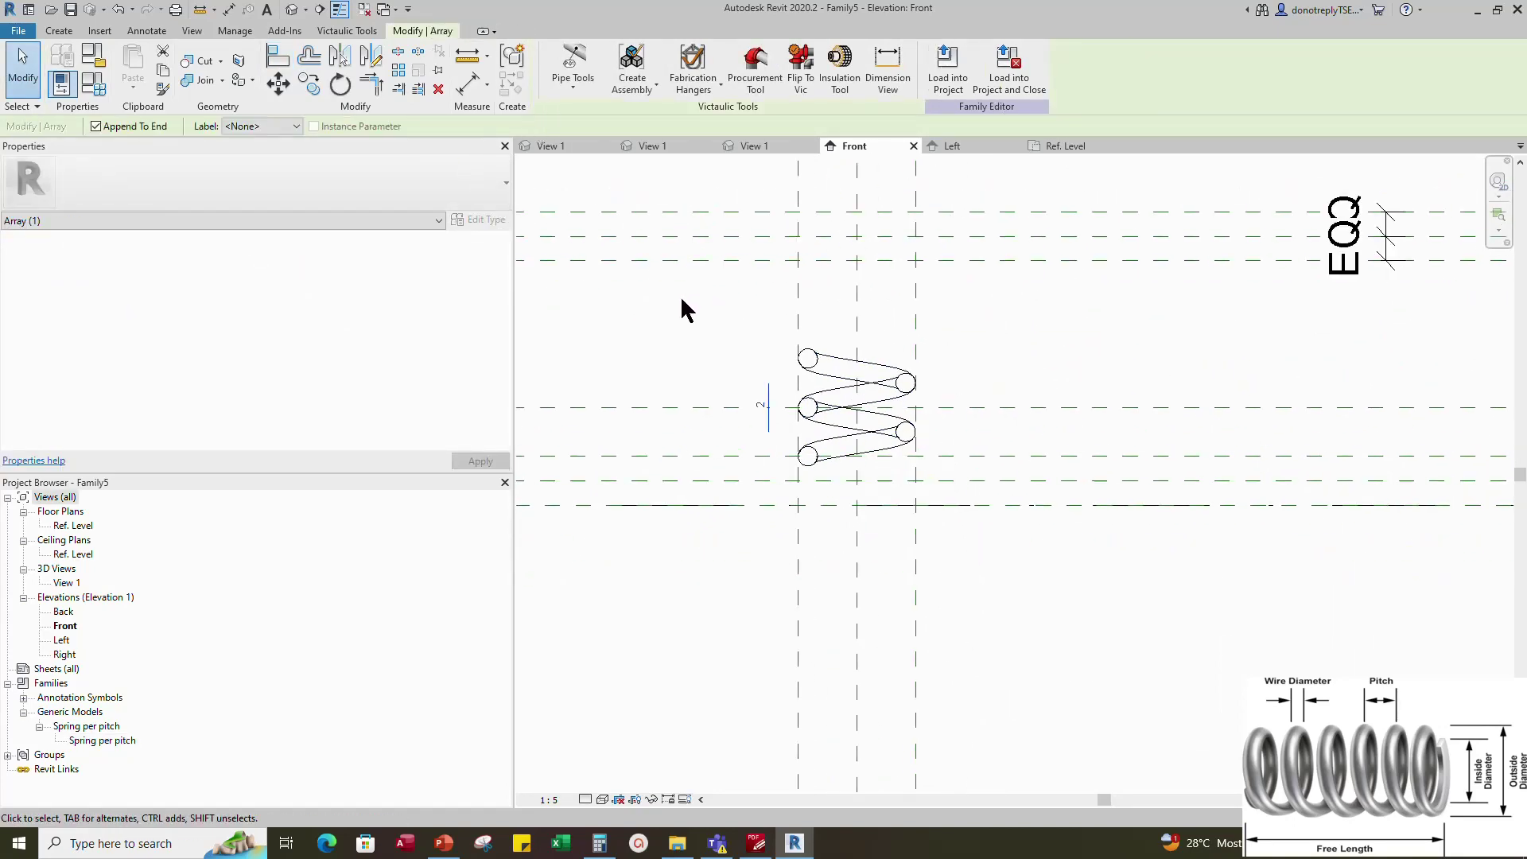
{"action": "left_click", "coordinate": [263, 126]}
{"action": "left_click", "coordinate": [254, 151]}
{"action": "type", "text": "N"}
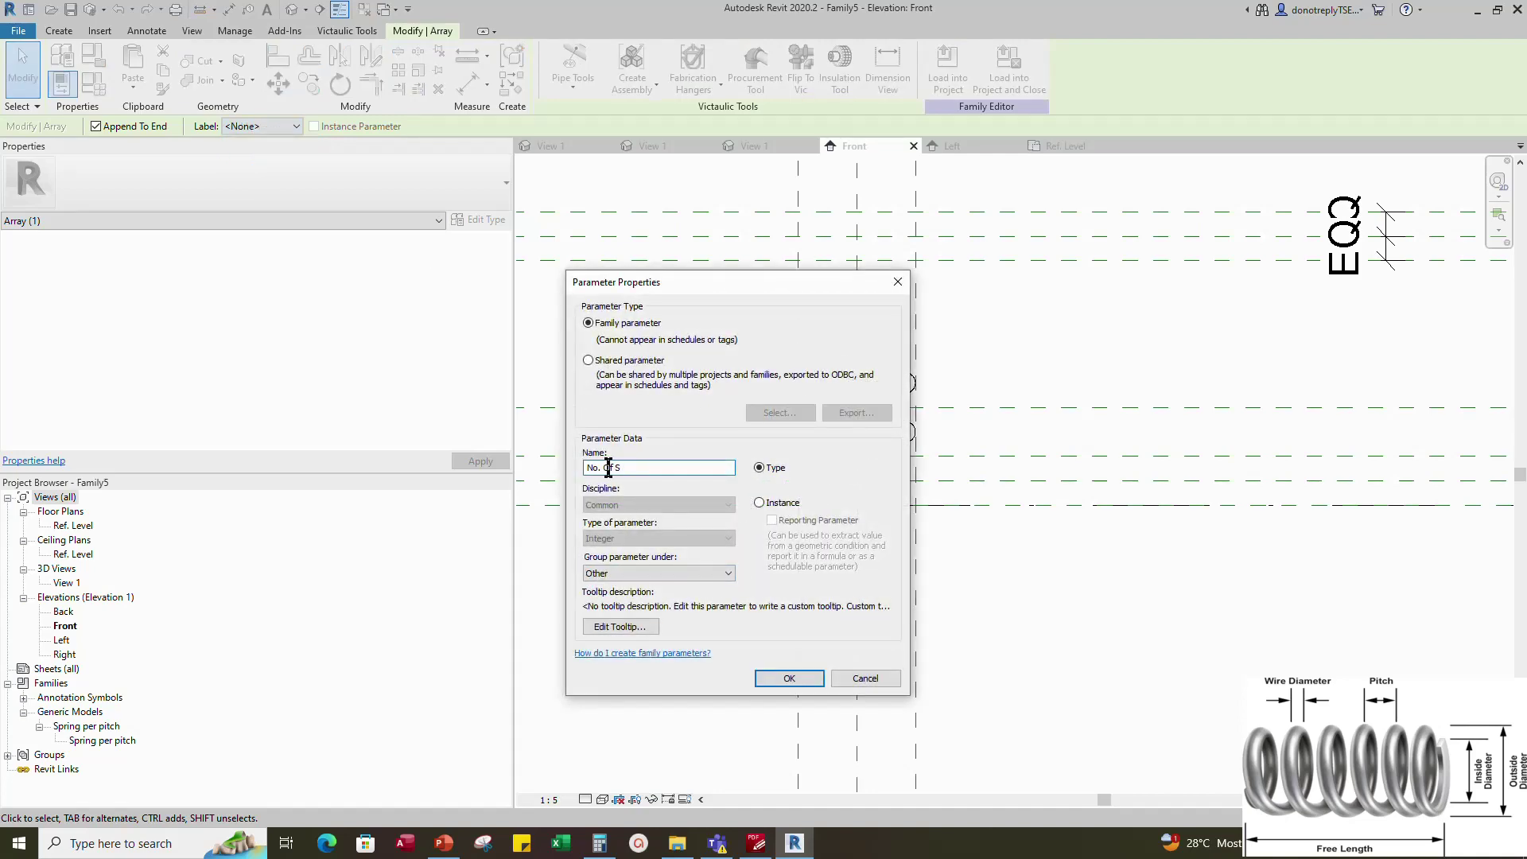
{"action": "type", "text": "o. Of Spring"}
{"action": "left_click", "coordinate": [789, 677]}
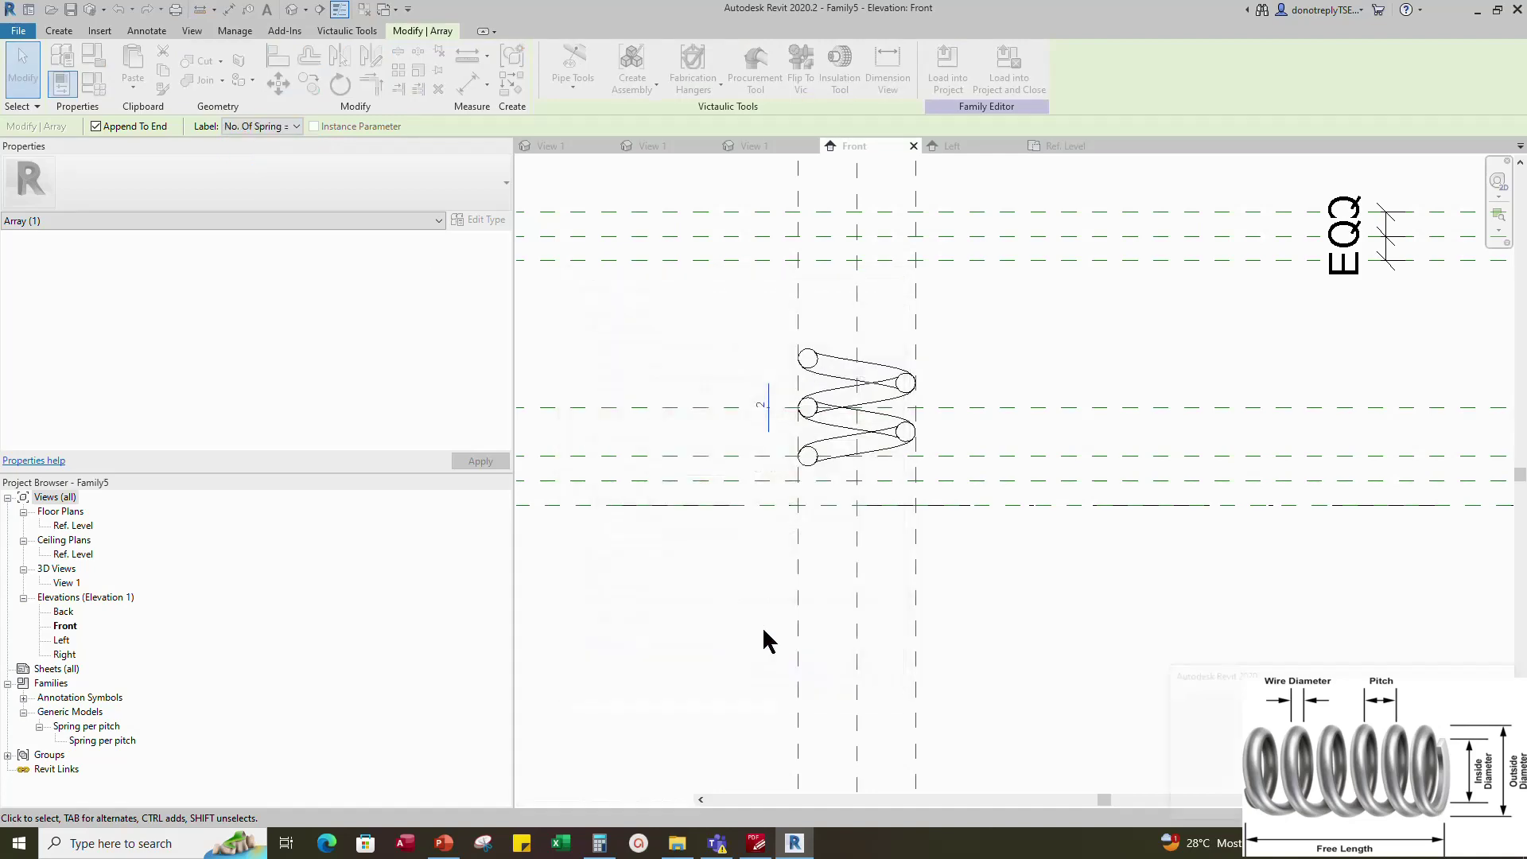
{"action": "left_click", "coordinate": [763, 638]}
Align the lower arrayed coil's base with the first pitch reference plane and lock the alignment
{"action": "left_click", "coordinate": [778, 456]}
{"action": "scroll", "coordinate": [808, 470], "scroll_direction": "up", "scroll_amount": 2}
{"action": "left_click", "coordinate": [794, 455]}
{"action": "left_click", "coordinate": [1040, 427]}
{"action": "scroll", "coordinate": [1057, 487], "scroll_direction": "down", "scroll_amount": 3}
{"action": "scroll", "coordinate": [790, 429], "scroll_direction": "up", "scroll_amount": 2}
{"action": "key", "text": "Escape"}
{"action": "key", "text": "Escape"}
{"action": "scroll", "coordinate": [1059, 489], "scroll_direction": "down", "scroll_amount": 5}
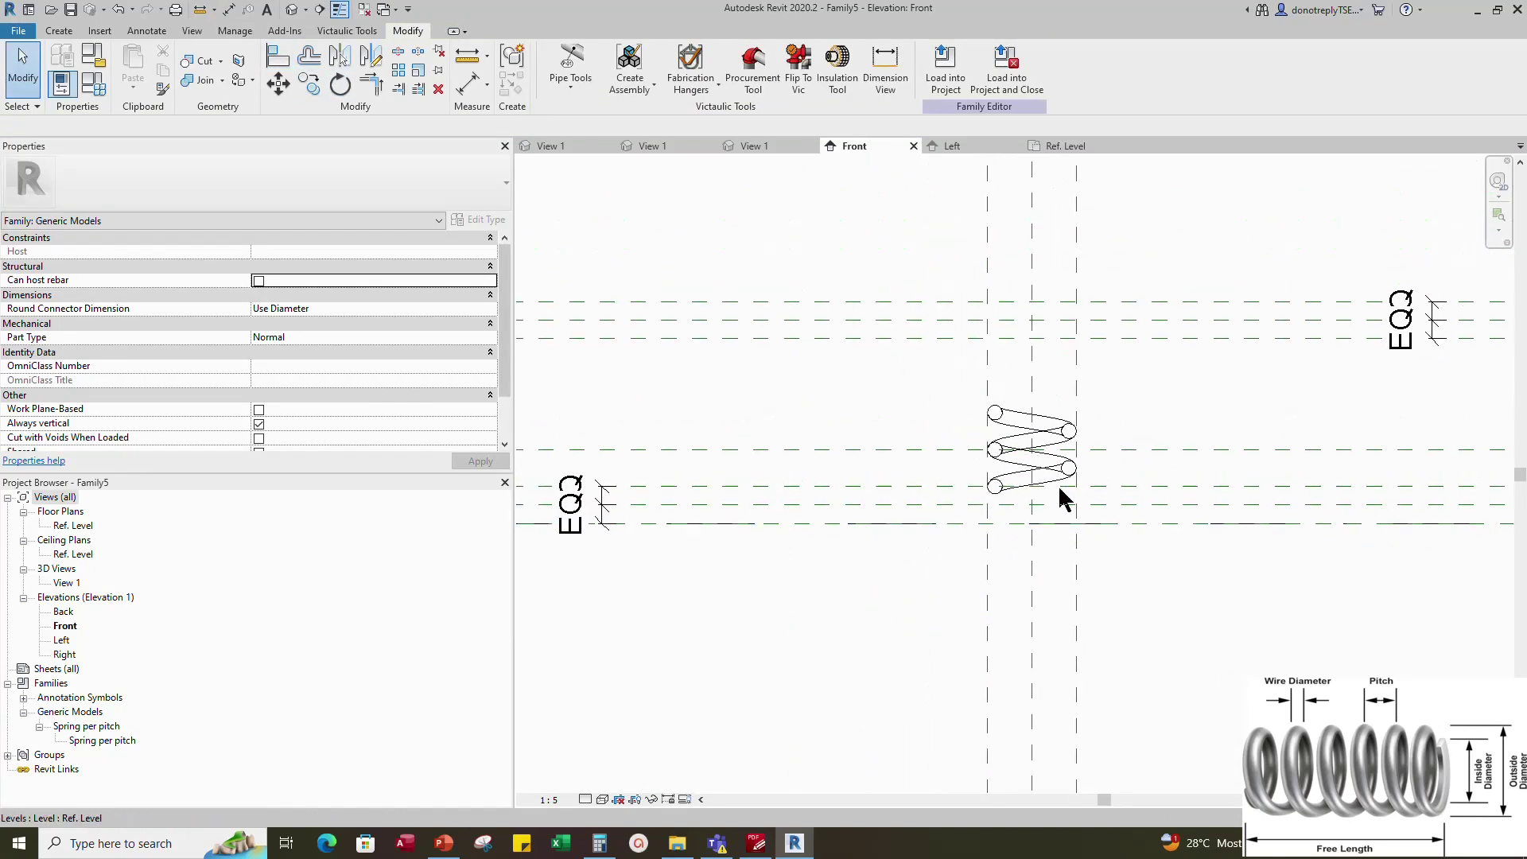
Give the No. Of Spring parameter the formula (Hight - (2 * Pitch)) / Pitch in the family types
{"action": "left_click", "coordinate": [93, 83]}
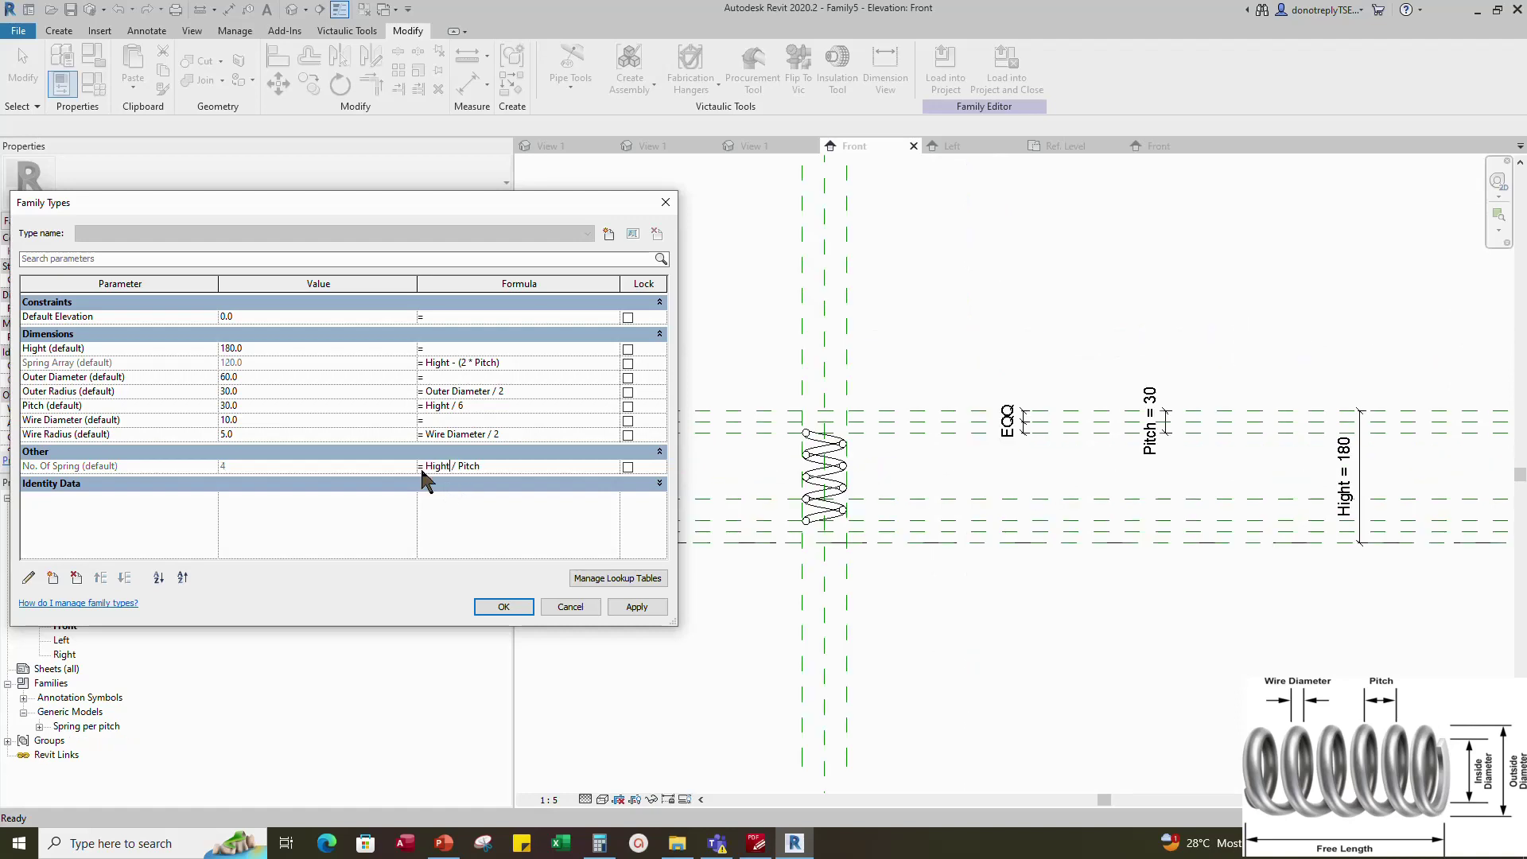
{"action": "type", "text": "("}
{"action": "key", "text": "Right"}
{"action": "key", "text": "Right"}
{"action": "key", "text": "Right"}
{"action": "key", "text": "Right"}
{"action": "key", "text": "Right"}
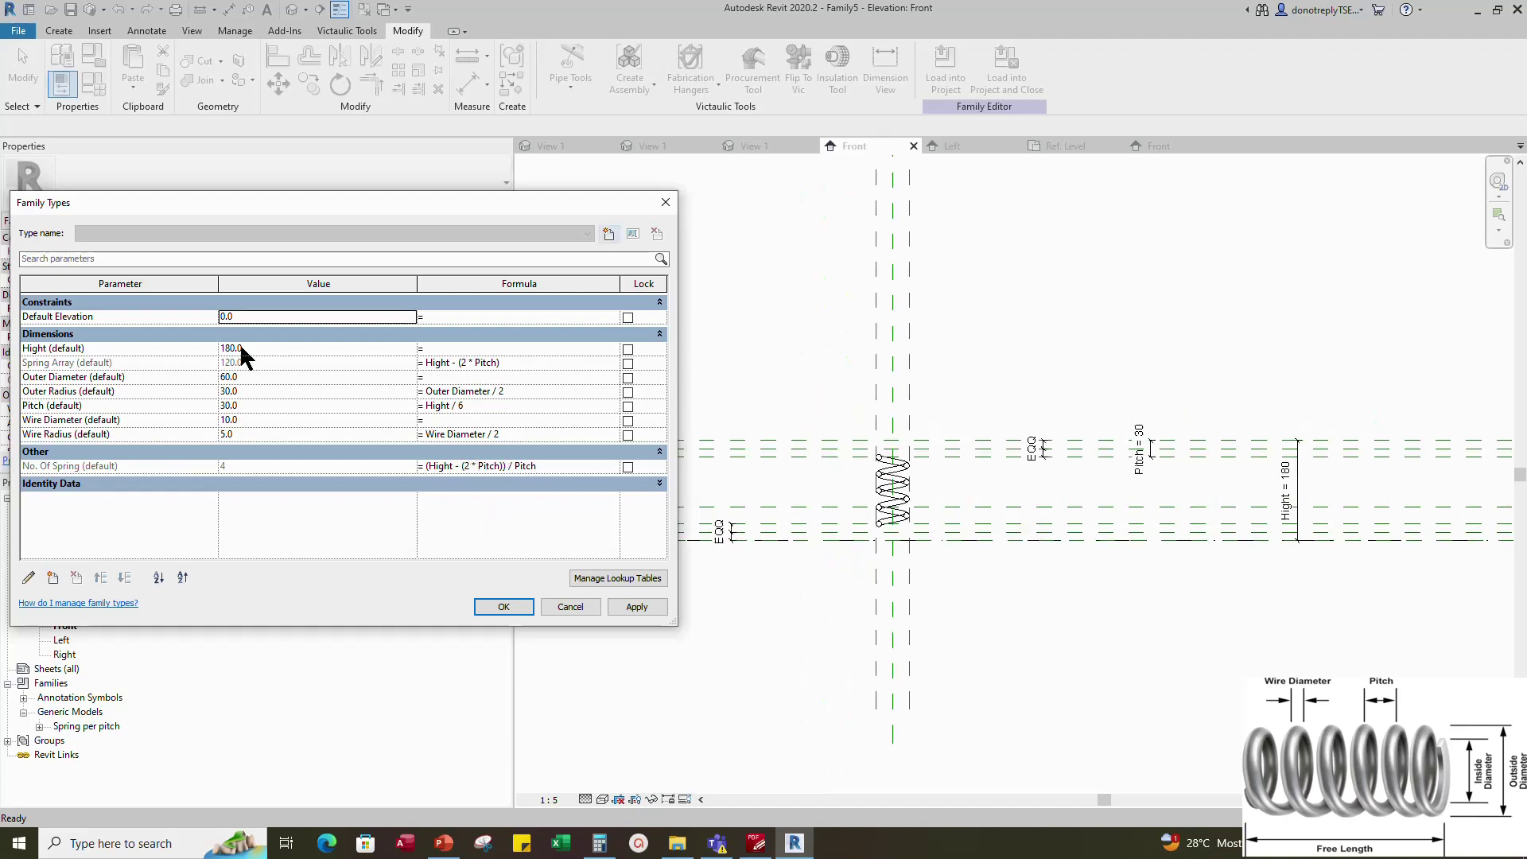
Set the Hight parameter to 200 mm and apply it
{"action": "left_click", "coordinate": [264, 348]}
{"action": "left_click_drag", "start_coordinate": [264, 348], "coordinate": [197, 357]}
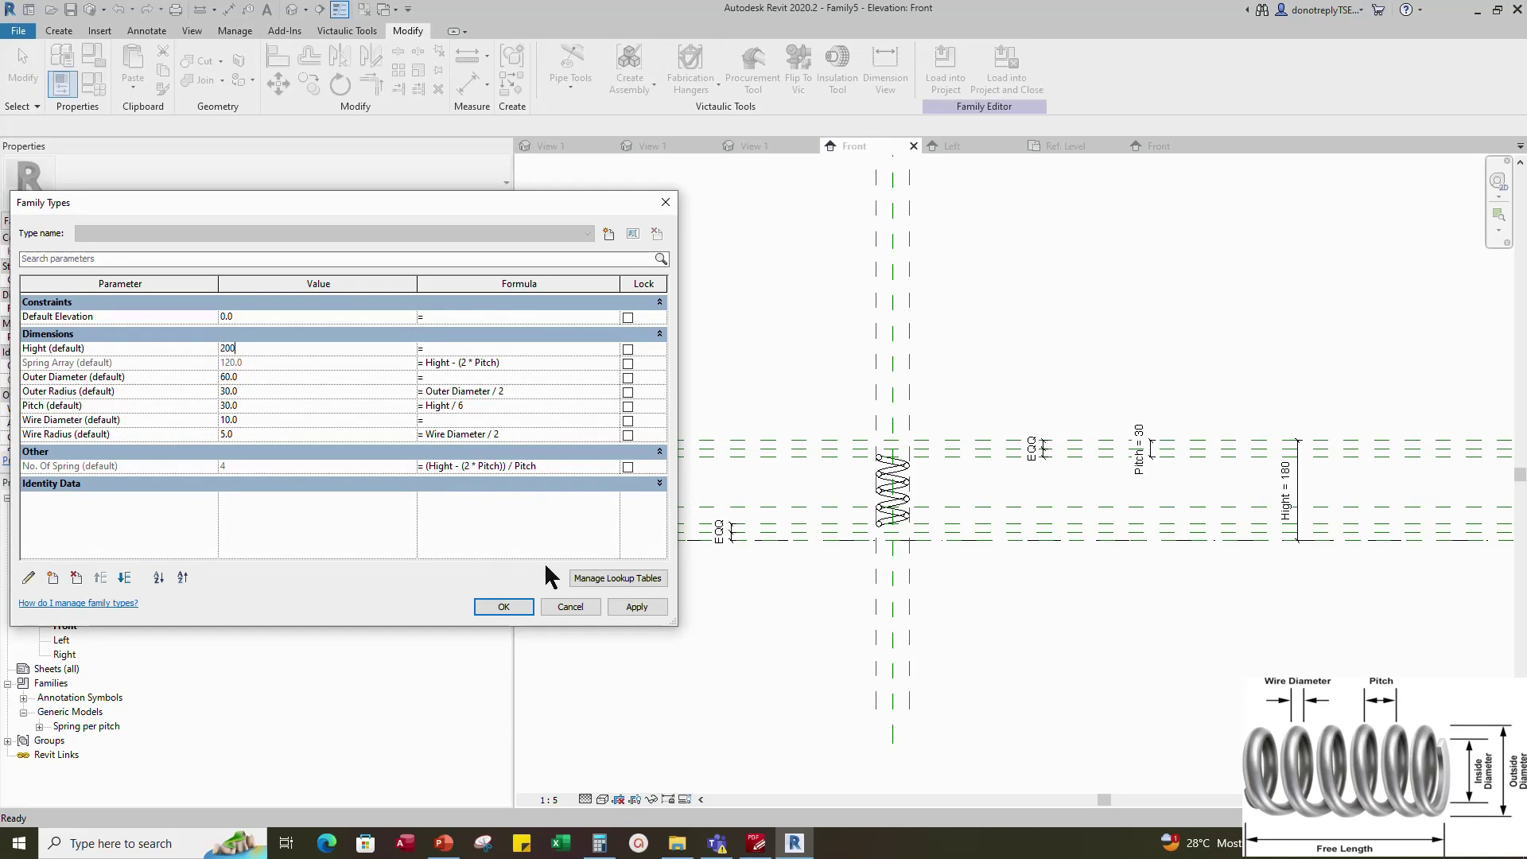
{"action": "type", "text": "200"}
{"action": "left_click", "coordinate": [638, 608]}
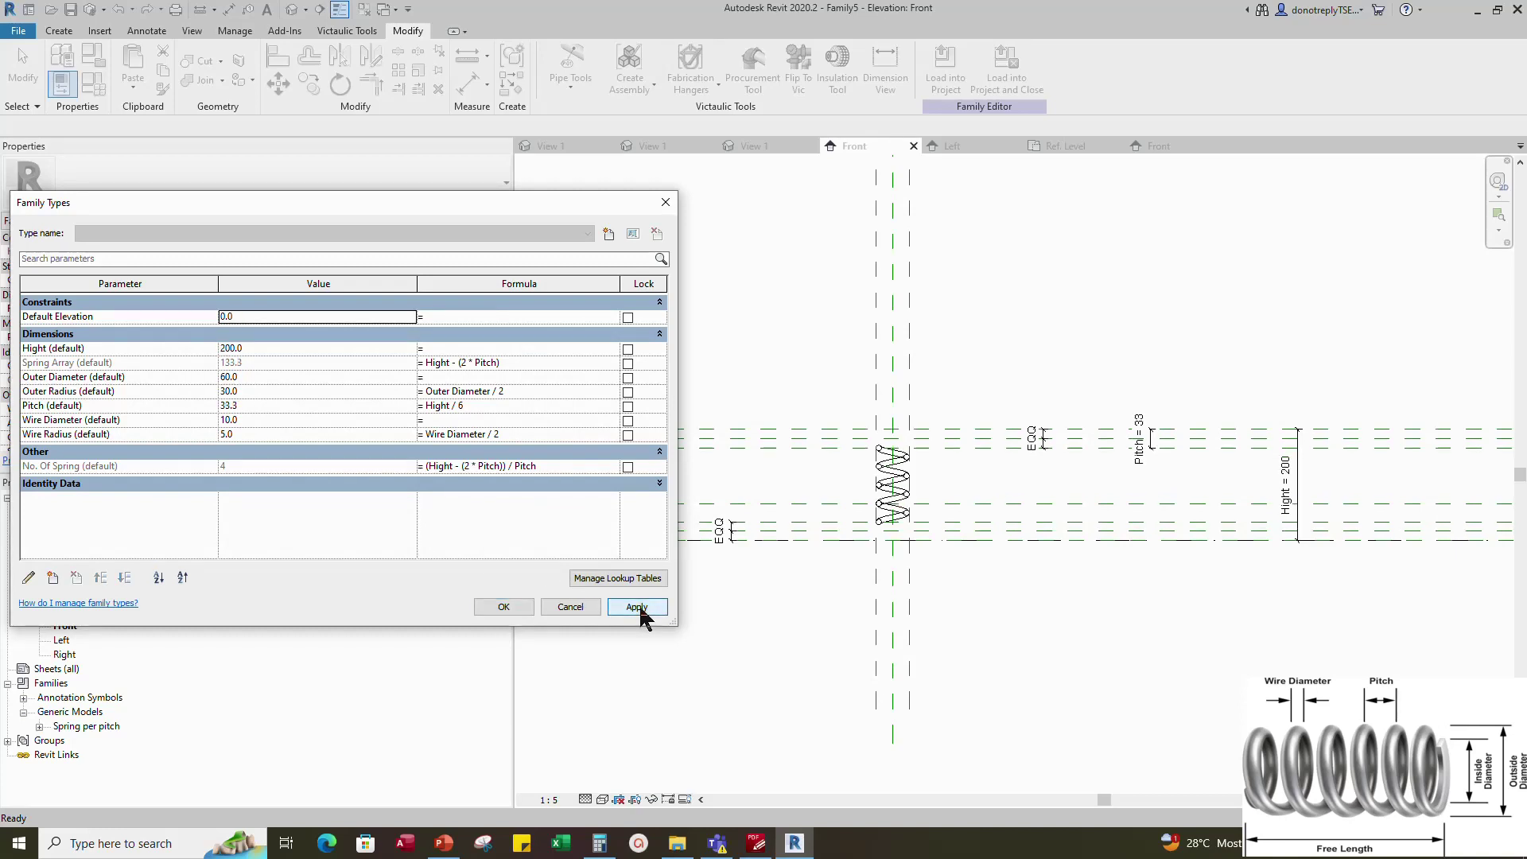
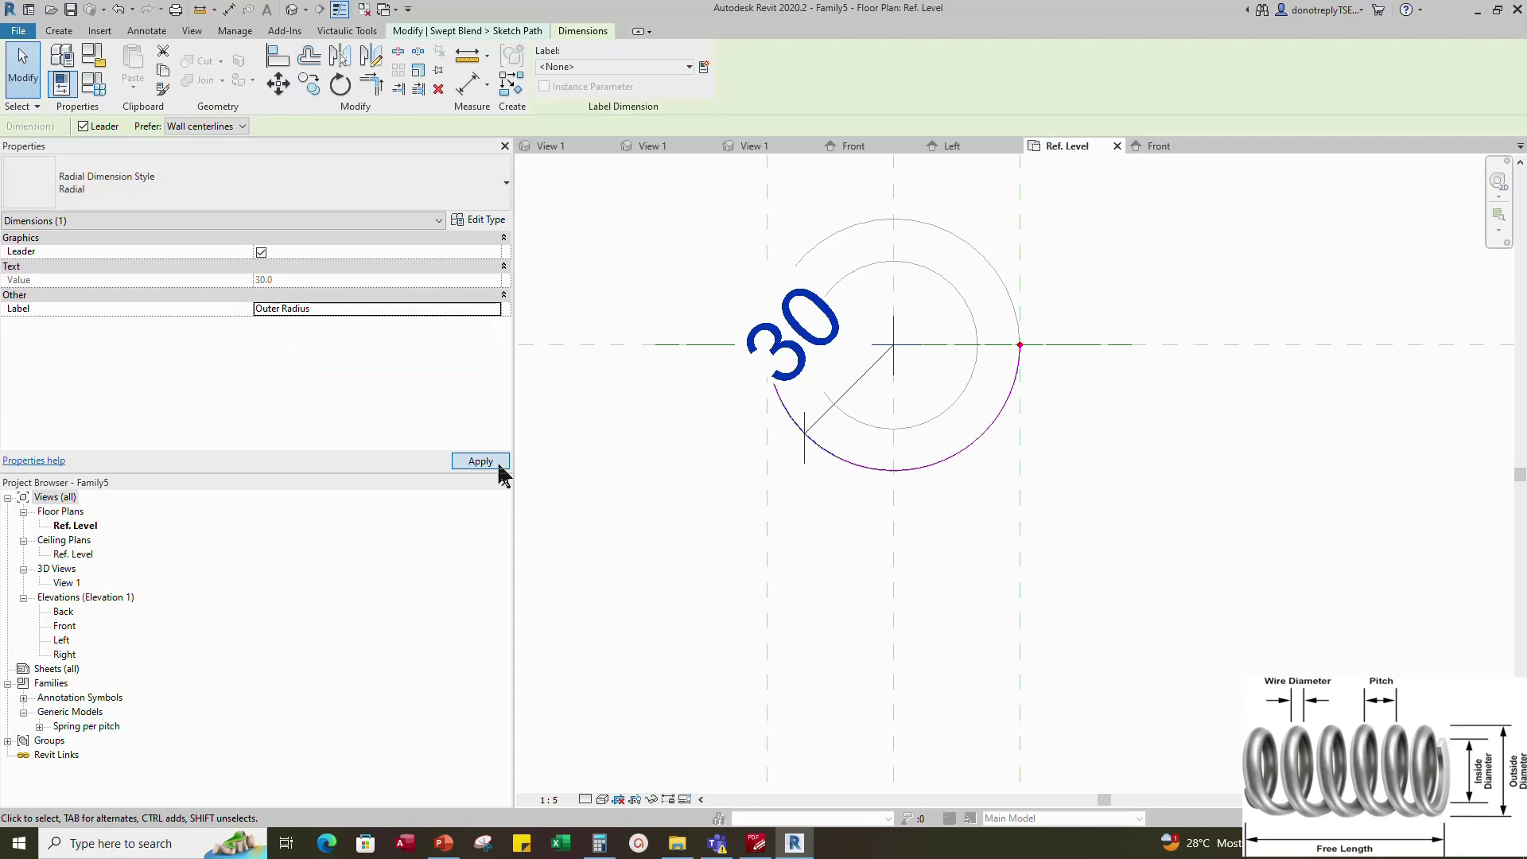
Finish the lower semicircular path sketch and open the swept blend's first profile for editing in the Front elevation
{"action": "left_click", "coordinate": [1105, 494]}
{"action": "scroll", "coordinate": [1043, 494], "scroll_direction": "down", "scroll_amount": 1}
{"action": "scroll", "coordinate": [574, 785], "scroll_direction": "down", "scroll_amount": 1}
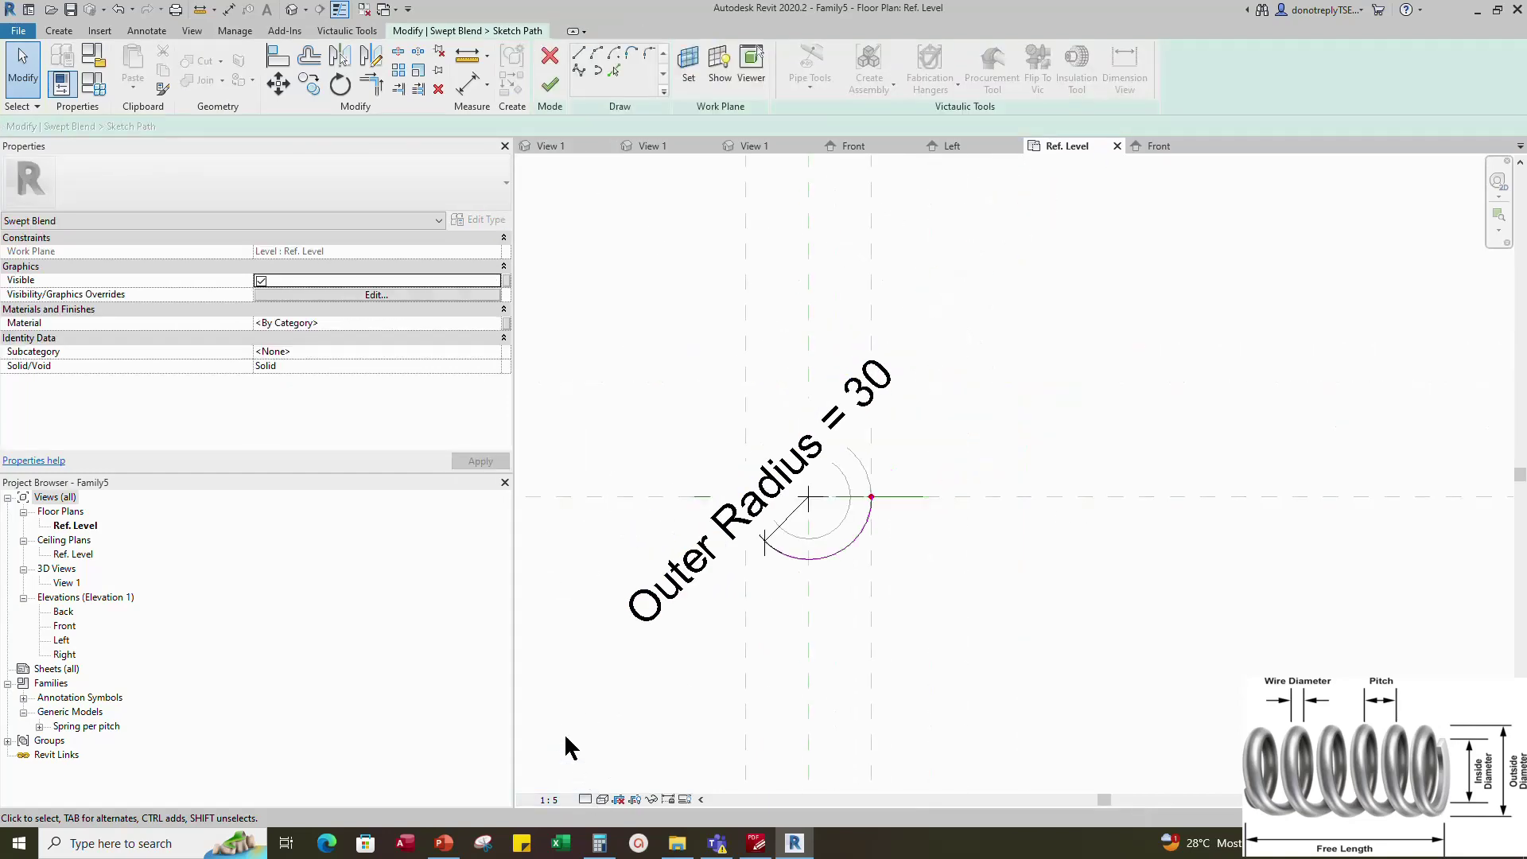
{"action": "left_click", "coordinate": [550, 86]}
{"action": "left_click", "coordinate": [789, 86]}
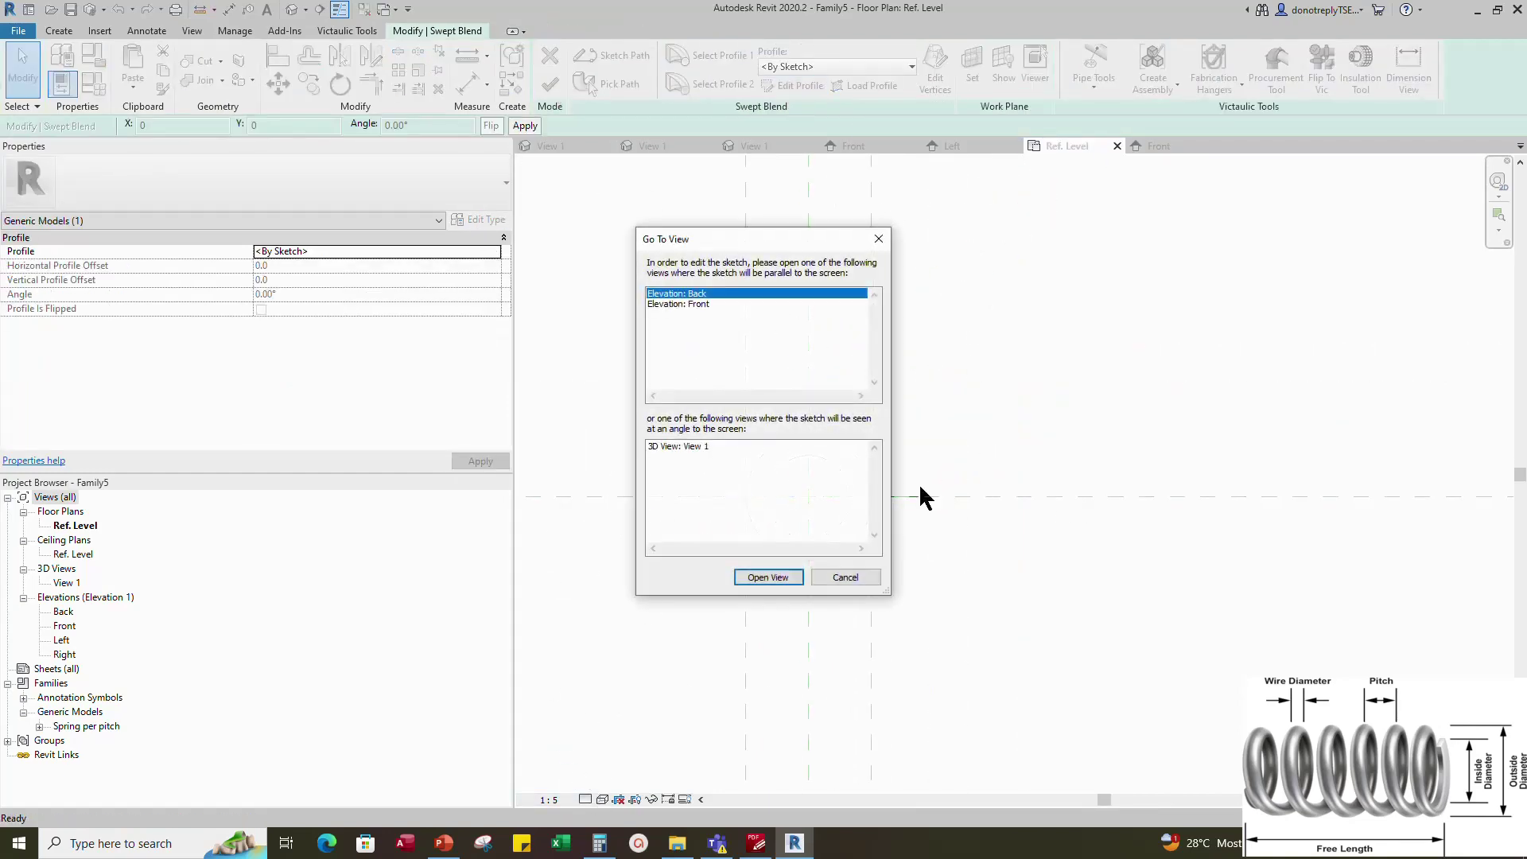
{"action": "left_click", "coordinate": [700, 304]}
{"action": "left_click", "coordinate": [767, 576]}
{"action": "scroll", "coordinate": [994, 541], "scroll_direction": "up", "scroll_amount": 4}
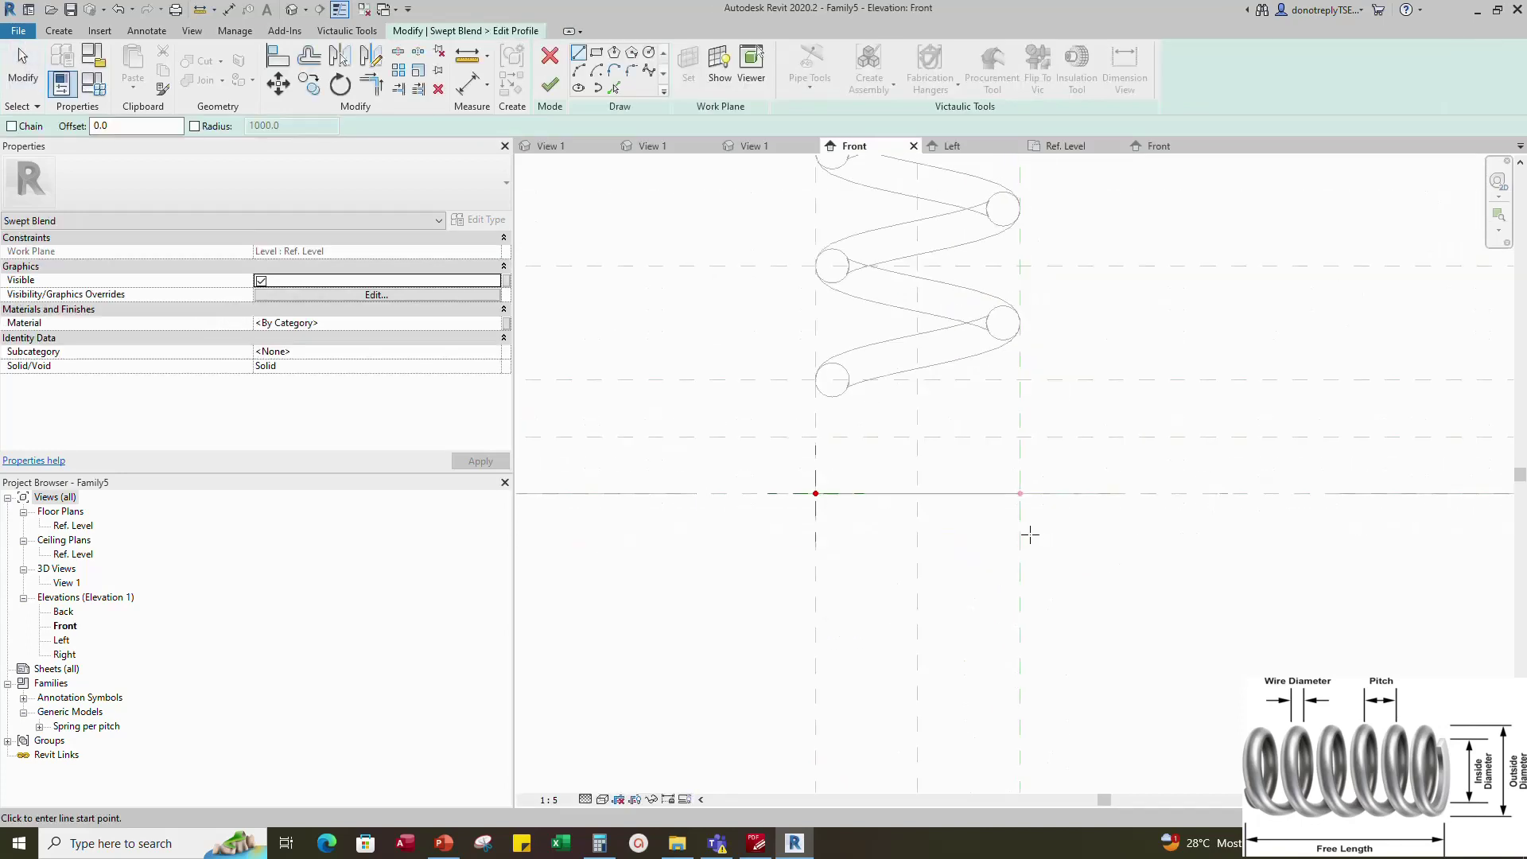
Sketch a circle with a 5 mm radius centred on the path's start point at the reference level
{"action": "left_click", "coordinate": [649, 54]}
{"action": "scroll", "coordinate": [838, 498], "scroll_direction": "up", "scroll_amount": 2}
{"action": "left_click", "coordinate": [824, 483]}
{"action": "left_click", "coordinate": [874, 485]}
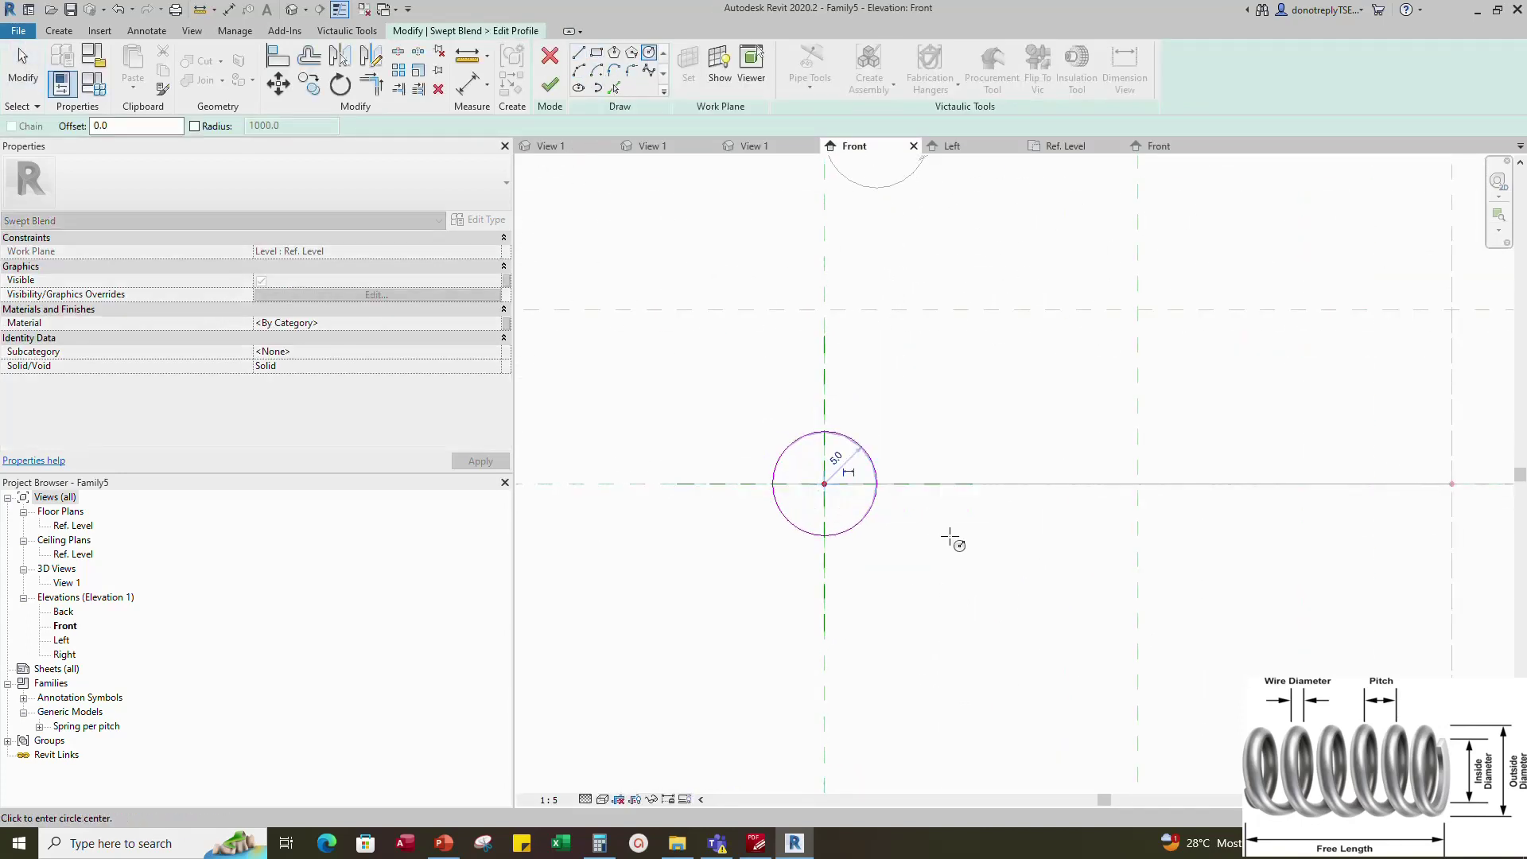
{"action": "key", "text": "Escape"}
Draw a horizontal diameter line across the profile circle
{"action": "left_click", "coordinate": [583, 56]}
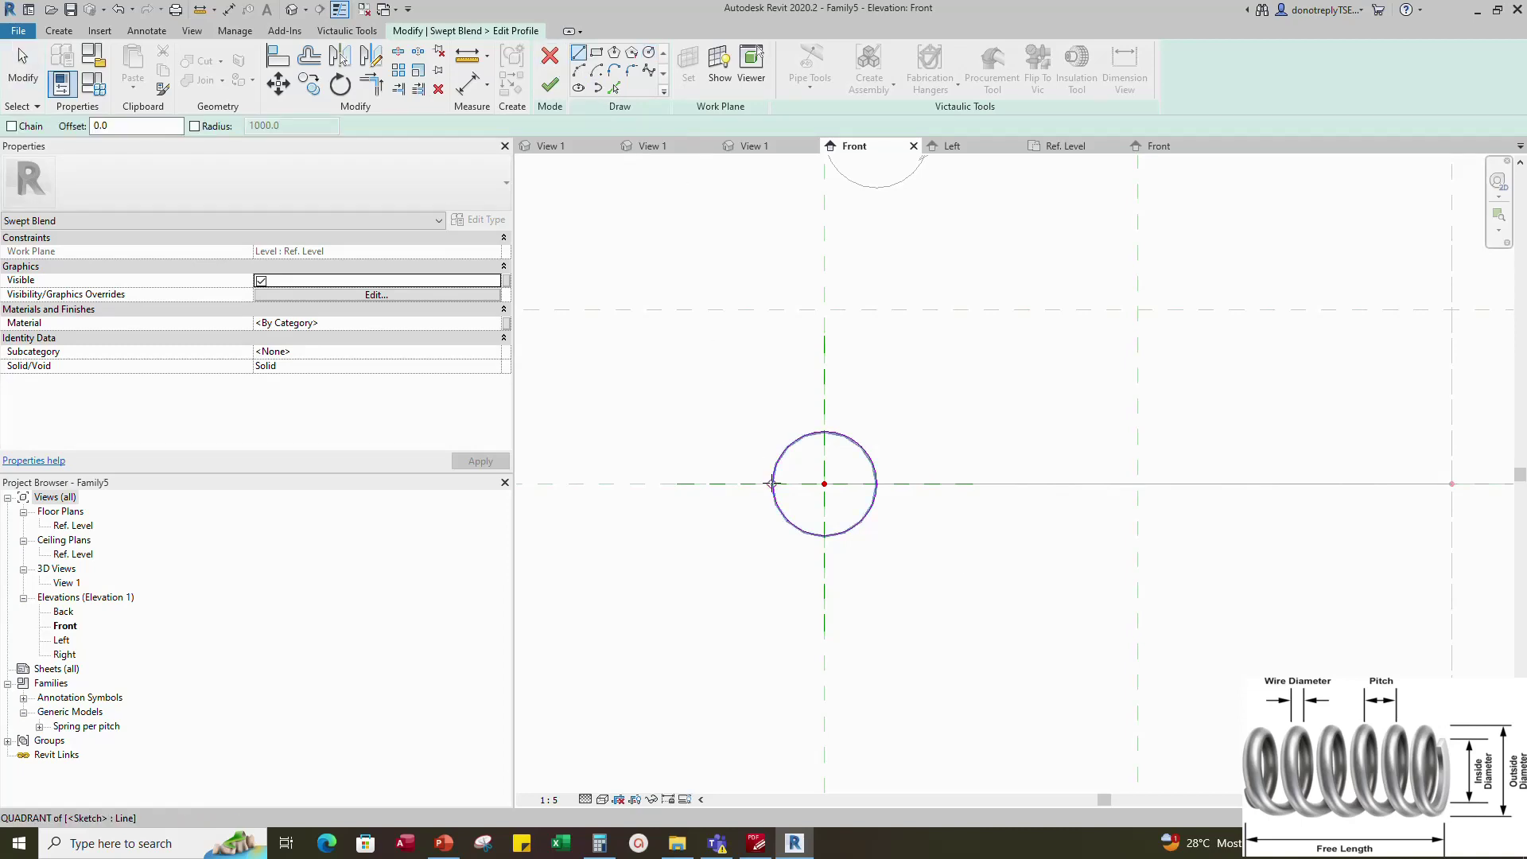
{"action": "left_click", "coordinate": [1002, 523]}
{"action": "key", "text": "Escape"}
{"action": "key", "text": "Escape"}
Align the diameter line with the reference level and lock the alignment
{"action": "left_click", "coordinate": [278, 57]}
{"action": "scroll", "coordinate": [652, 492], "scroll_direction": "down", "scroll_amount": 1}
{"action": "left_click", "coordinate": [615, 483]}
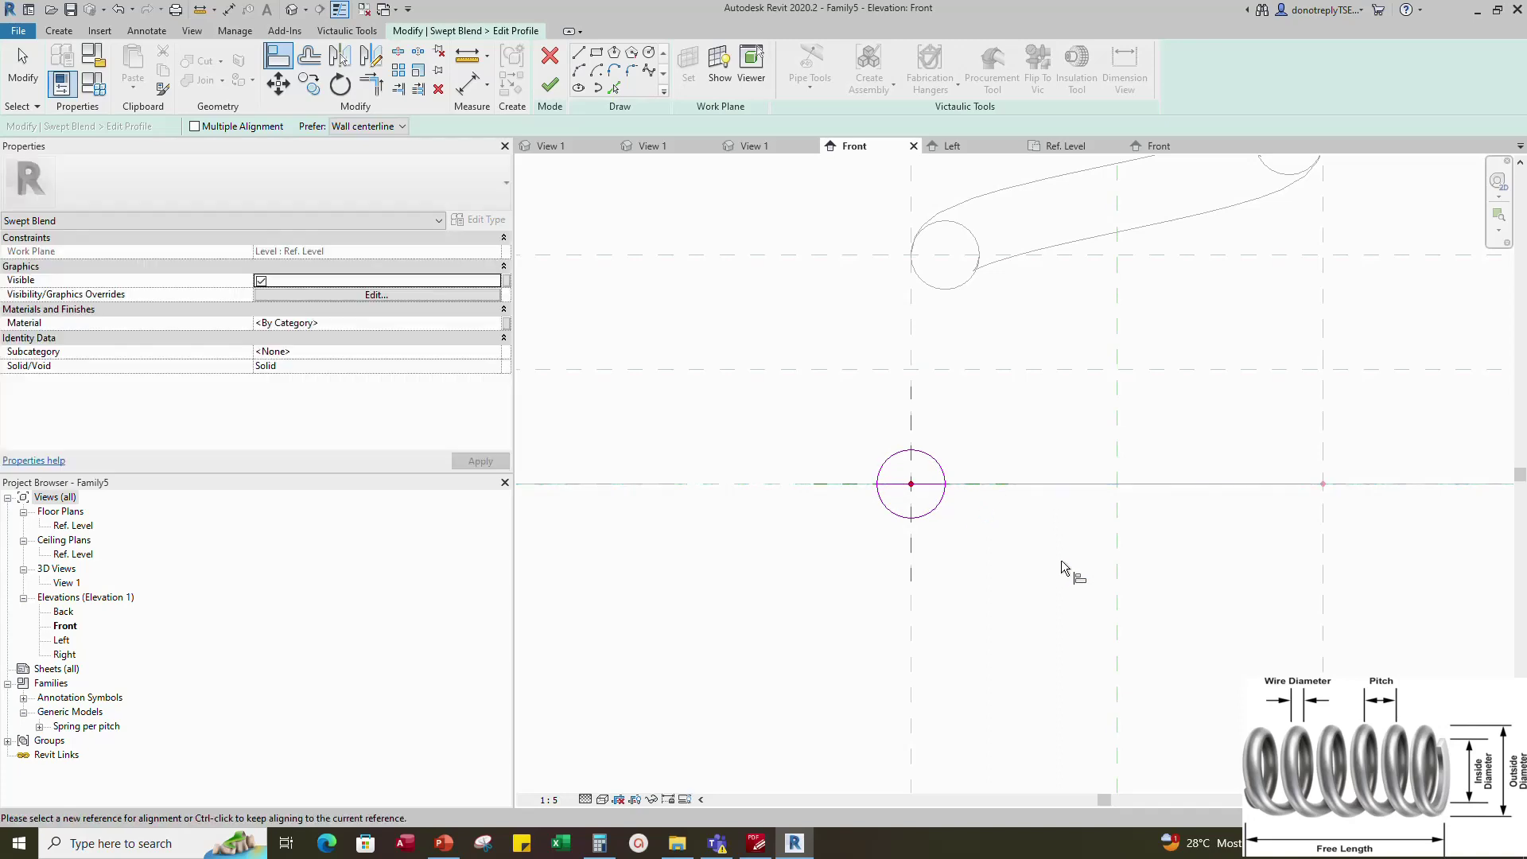
{"action": "key", "text": "Escape"}
{"action": "key", "text": "Escape"}
Trim the circle against the diameter line so only its upper half remains as a closed profile
{"action": "left_click", "coordinate": [400, 54]}
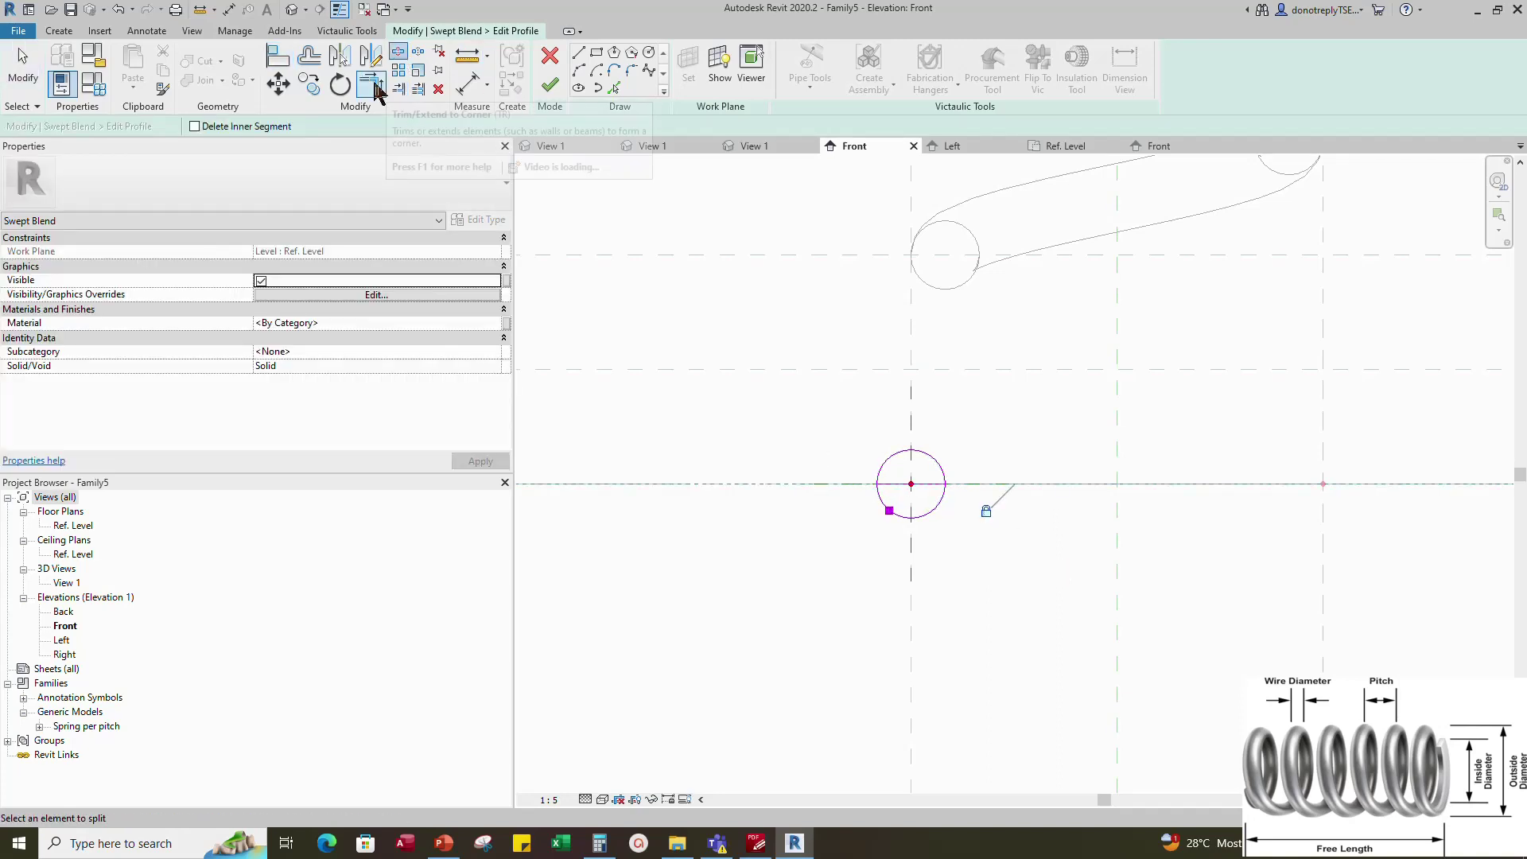
{"action": "scroll", "coordinate": [880, 465], "scroll_direction": "up", "scroll_amount": 2}
{"action": "left_click", "coordinate": [958, 471]}
{"action": "scroll", "coordinate": [736, 509], "scroll_direction": "down", "scroll_amount": 3}
{"action": "key", "text": "Escape"}
Move the half-circle profile so its left corner sits on the path's start point
{"action": "left_click_drag", "start_coordinate": [761, 446], "coordinate": [1024, 573]}
{"action": "left_click", "coordinate": [279, 84]}
{"action": "scroll", "coordinate": [827, 515], "scroll_direction": "up", "scroll_amount": 2}
{"action": "left_click", "coordinate": [812, 494]}
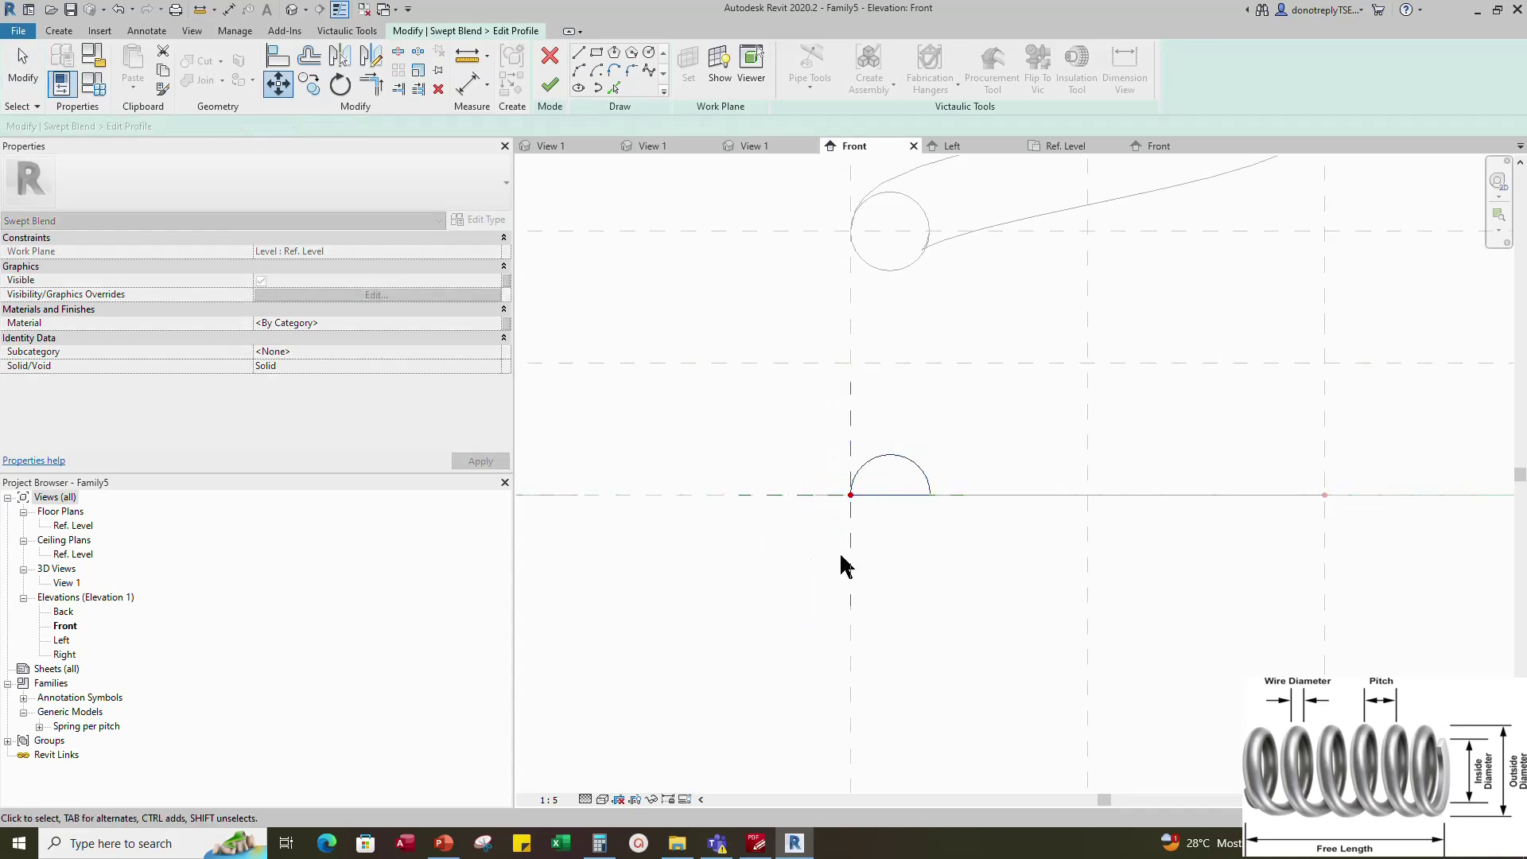
{"action": "scroll", "coordinate": [736, 533], "scroll_direction": "down", "scroll_amount": 2}
{"action": "key", "text": "Escape"}
Make the half circle's radius dimension permanent and label it with the Wire Radius parameter
{"action": "left_click", "coordinate": [870, 506]}
{"action": "scroll", "coordinate": [870, 509], "scroll_direction": "up", "scroll_amount": 4}
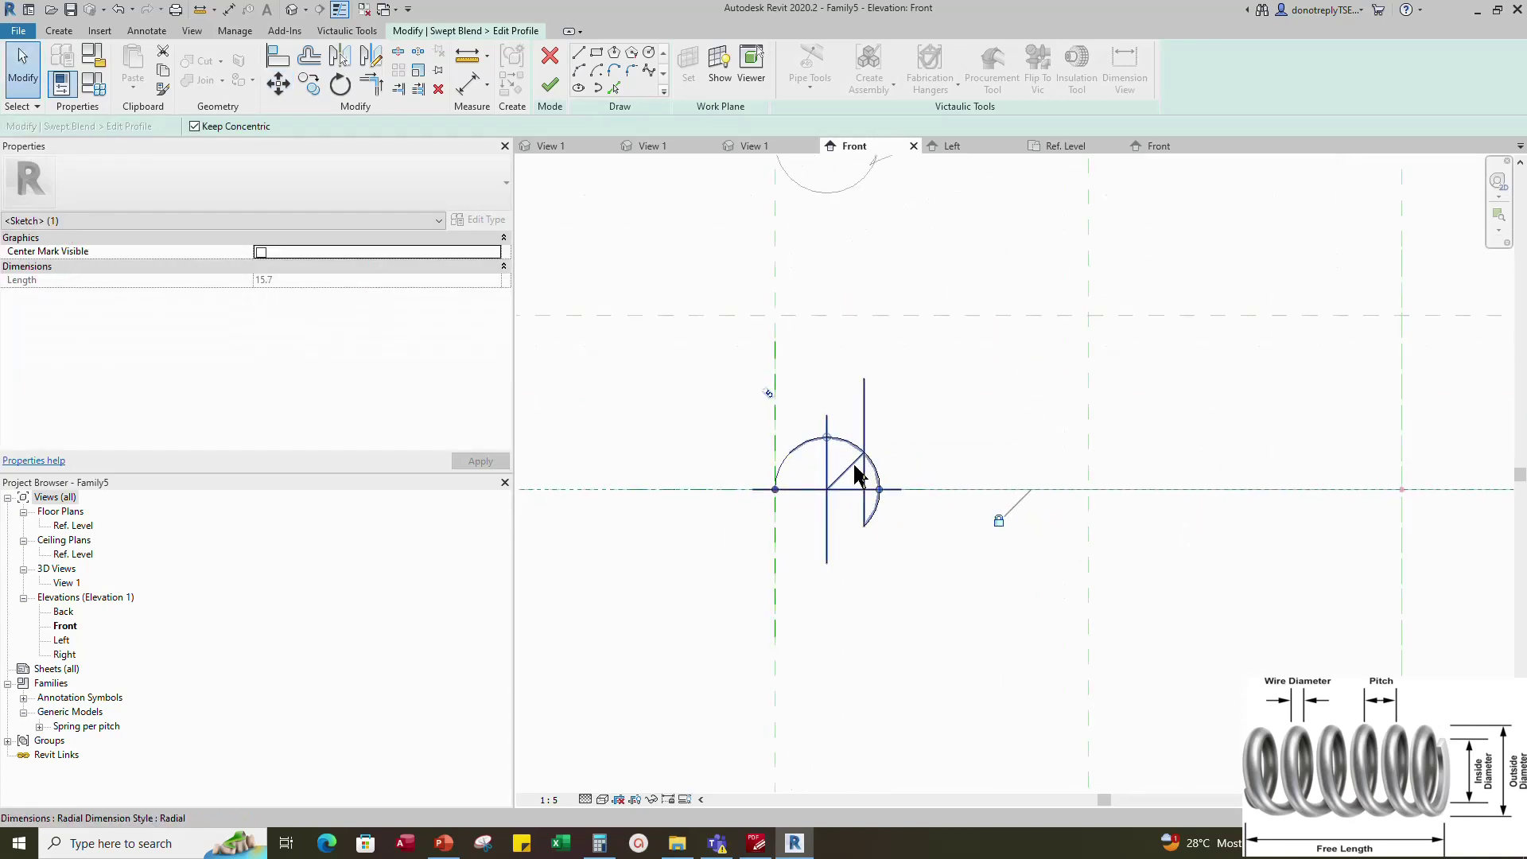
{"action": "left_click", "coordinate": [768, 393]}
{"action": "left_click", "coordinate": [494, 308]}
{"action": "left_click", "coordinate": [336, 377]}
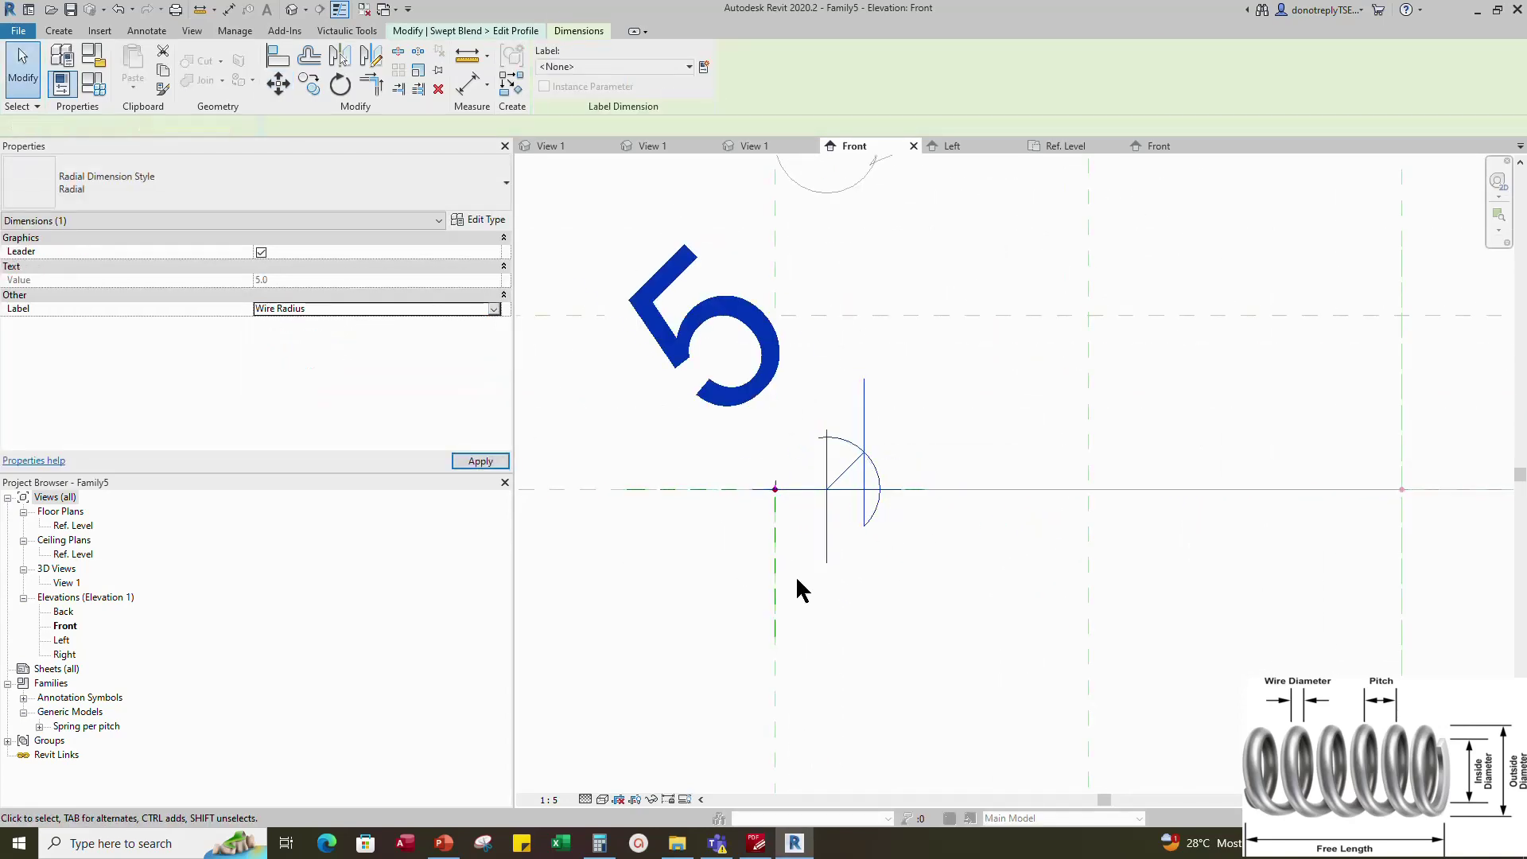
{"action": "key", "text": "Escape"}
Set the Front view scale to 1 : 2 and finish the first profile sketch
{"action": "scroll", "coordinate": [614, 477], "scroll_direction": "up", "scroll_amount": 2}
{"action": "scroll", "coordinate": [614, 477], "scroll_direction": "down", "scroll_amount": 4}
{"action": "left_click", "coordinate": [548, 799]}
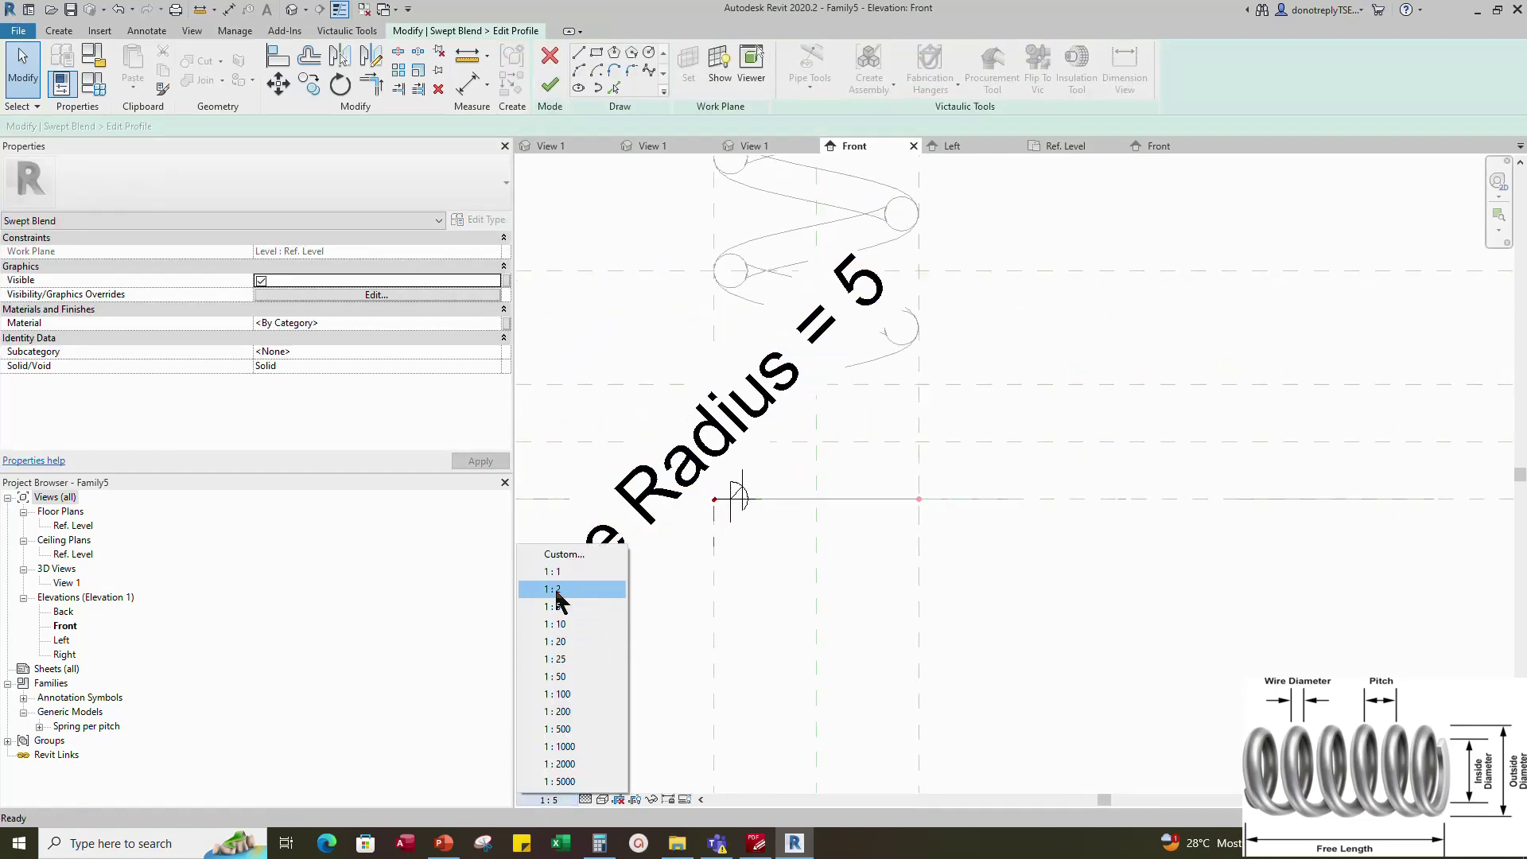
{"action": "left_click", "coordinate": [555, 589]}
{"action": "left_click", "coordinate": [549, 88]}
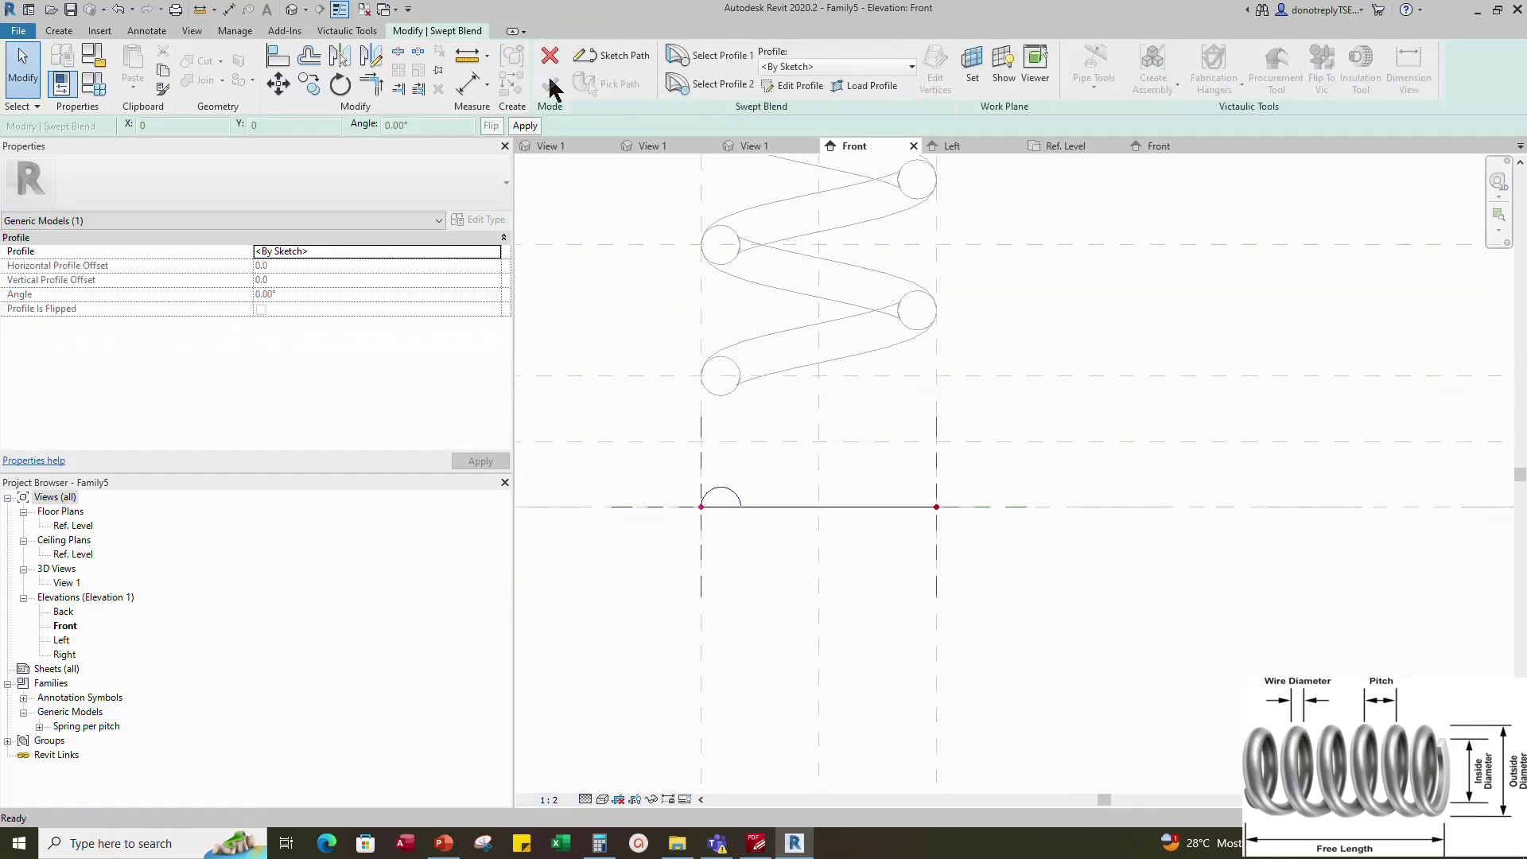
Edit the second profile and sketch an ellipse with 5 mm radii centred where the right and half-pitch reference planes cross
{"action": "left_click", "coordinate": [792, 85]}
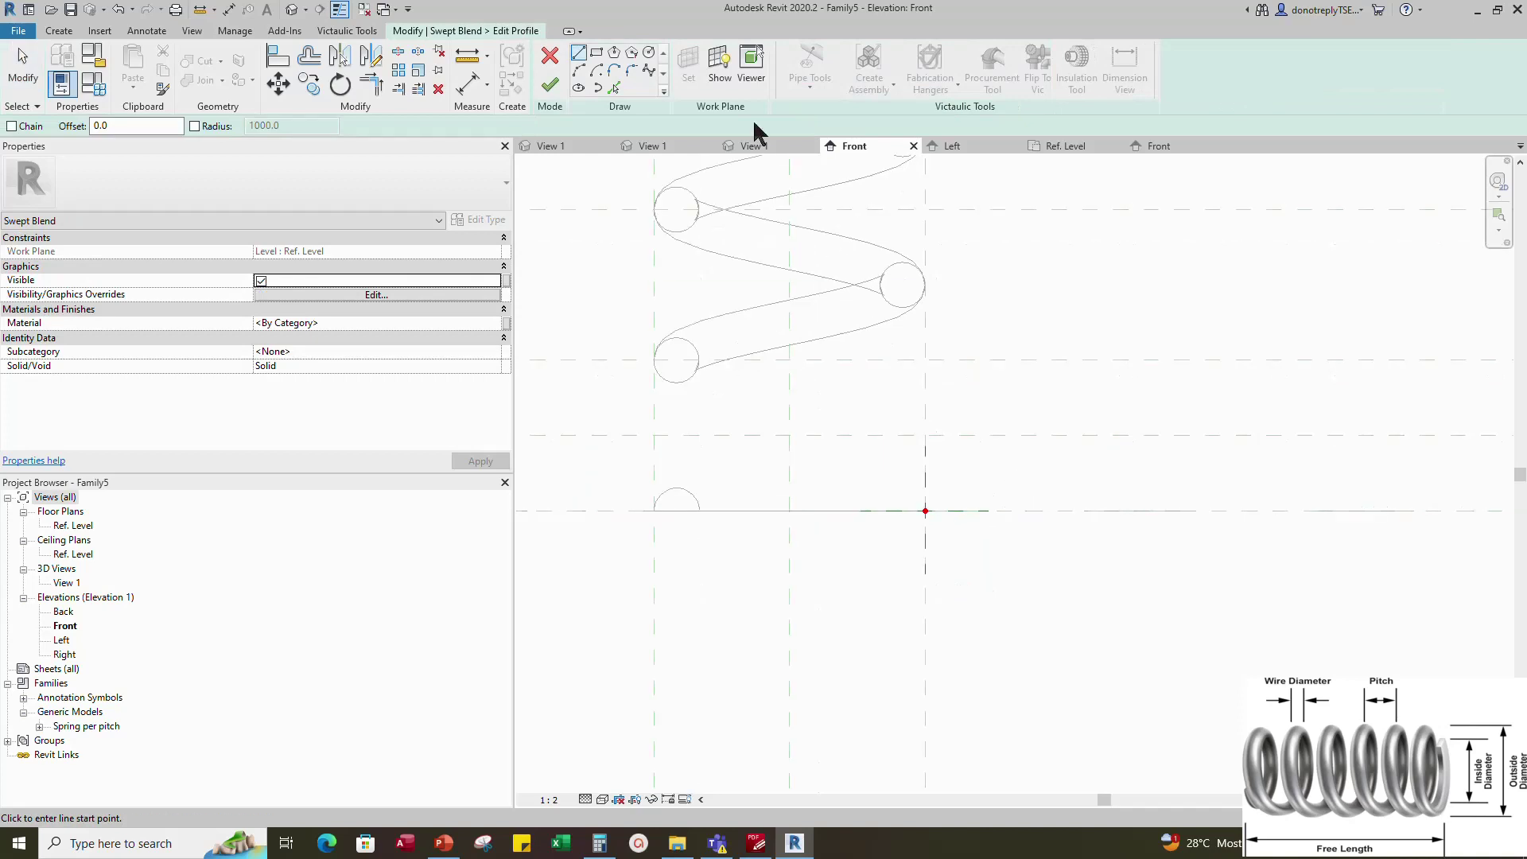
{"action": "left_click", "coordinate": [578, 87]}
{"action": "scroll", "coordinate": [944, 461], "scroll_direction": "up", "scroll_amount": 2}
{"action": "scroll", "coordinate": [917, 426], "scroll_direction": "up", "scroll_amount": 2}
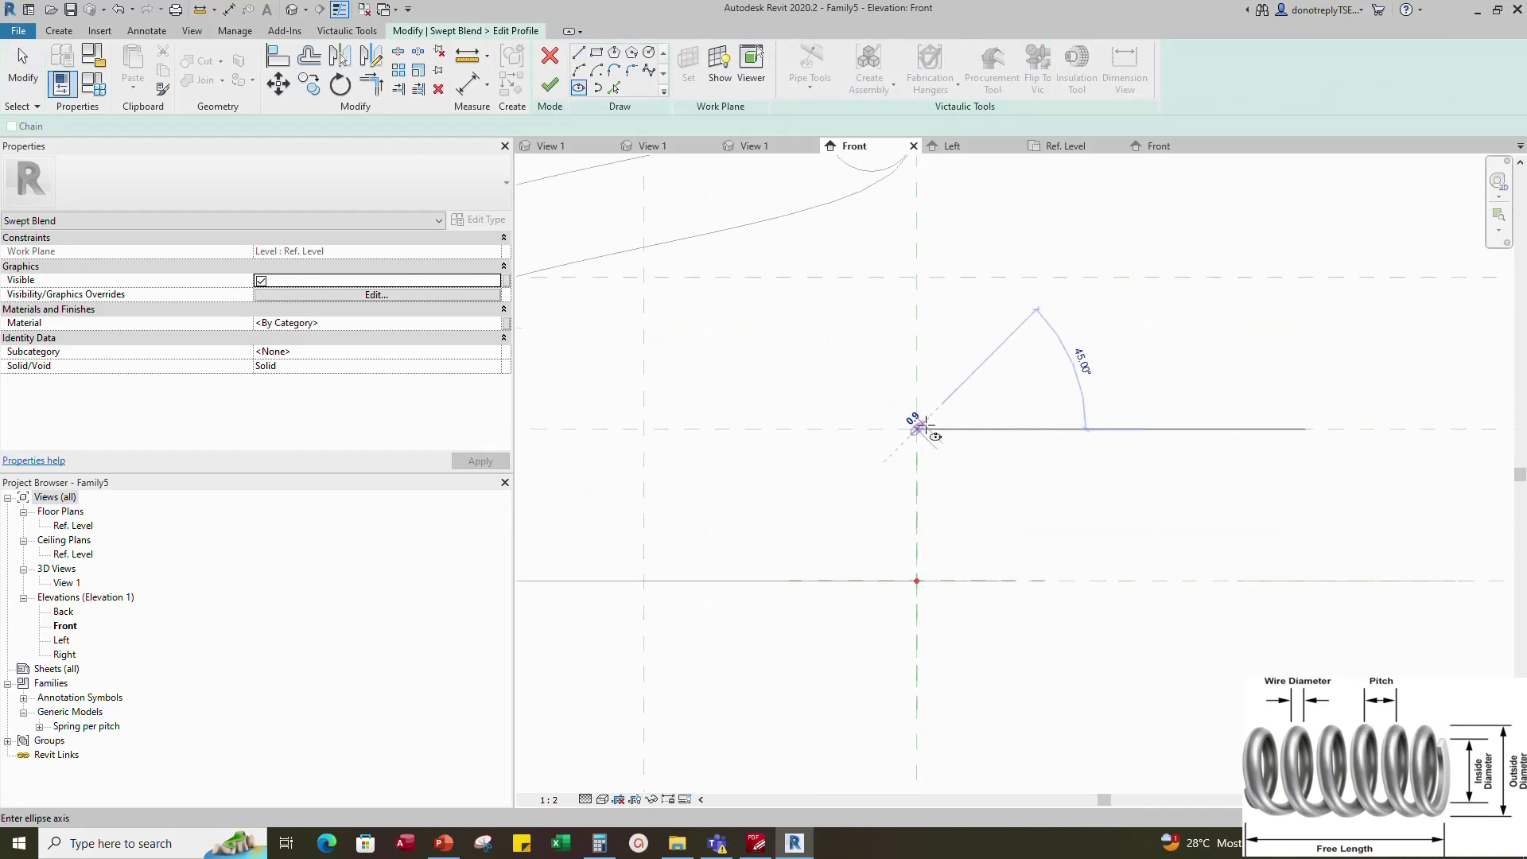
{"action": "left_click", "coordinate": [917, 429]}
{"action": "left_click", "coordinate": [958, 447]}
{"action": "key", "text": "Escape"}
{"action": "key", "text": "Escape"}
Move the ellipse so its right quadrant sits on the intersection of the right and half-pitch reference planes
{"action": "left_click_drag", "start_coordinate": [837, 345], "coordinate": [1008, 539]}
{"action": "left_click", "coordinate": [280, 84]}
{"action": "left_click", "coordinate": [963, 430]}
{"action": "left_click", "coordinate": [917, 430]}
{"action": "left_click", "coordinate": [1038, 491]}
{"action": "left_click", "coordinate": [914, 435]}
{"action": "scroll", "coordinate": [867, 426], "scroll_direction": "up", "scroll_amount": 1}
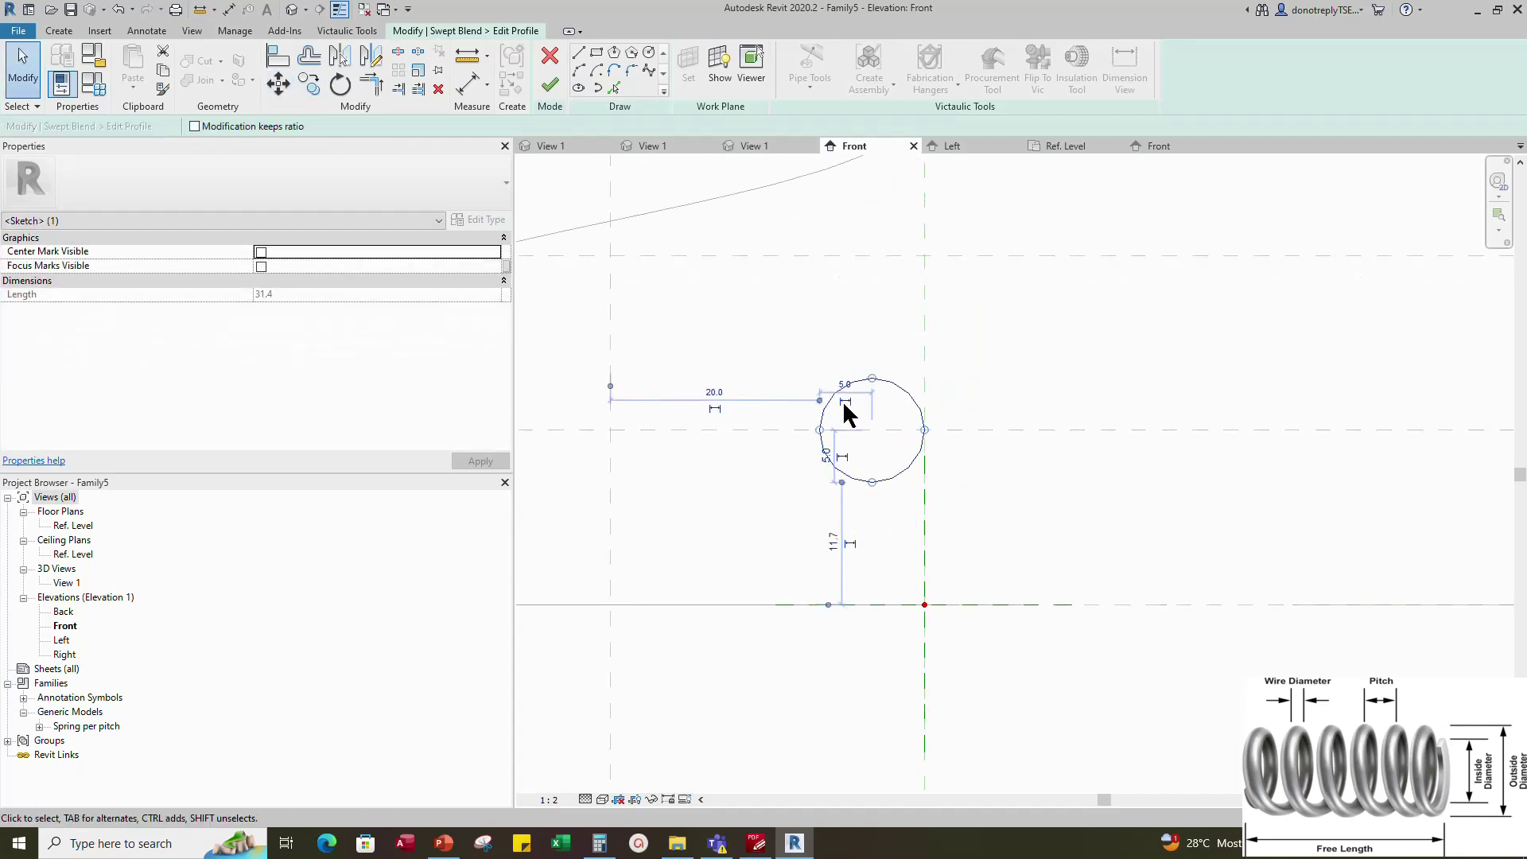
{"action": "left_click", "coordinate": [1122, 432]}
{"action": "scroll", "coordinate": [1051, 412], "scroll_direction": "down", "scroll_amount": 4}
{"action": "key", "text": "Escape"}
{"action": "key", "text": "Escape"}
Make the second profile's horizontal and vertical radius dimensions permanent
{"action": "left_click", "coordinate": [985, 432]}
{"action": "scroll", "coordinate": [973, 429], "scroll_direction": "up", "scroll_amount": 3}
{"action": "left_click", "coordinate": [909, 388]}
{"action": "left_click", "coordinate": [888, 451]}
Label both radius dimensions of the second profile with the Wire Radius parameter
{"action": "left_click", "coordinate": [911, 380]}
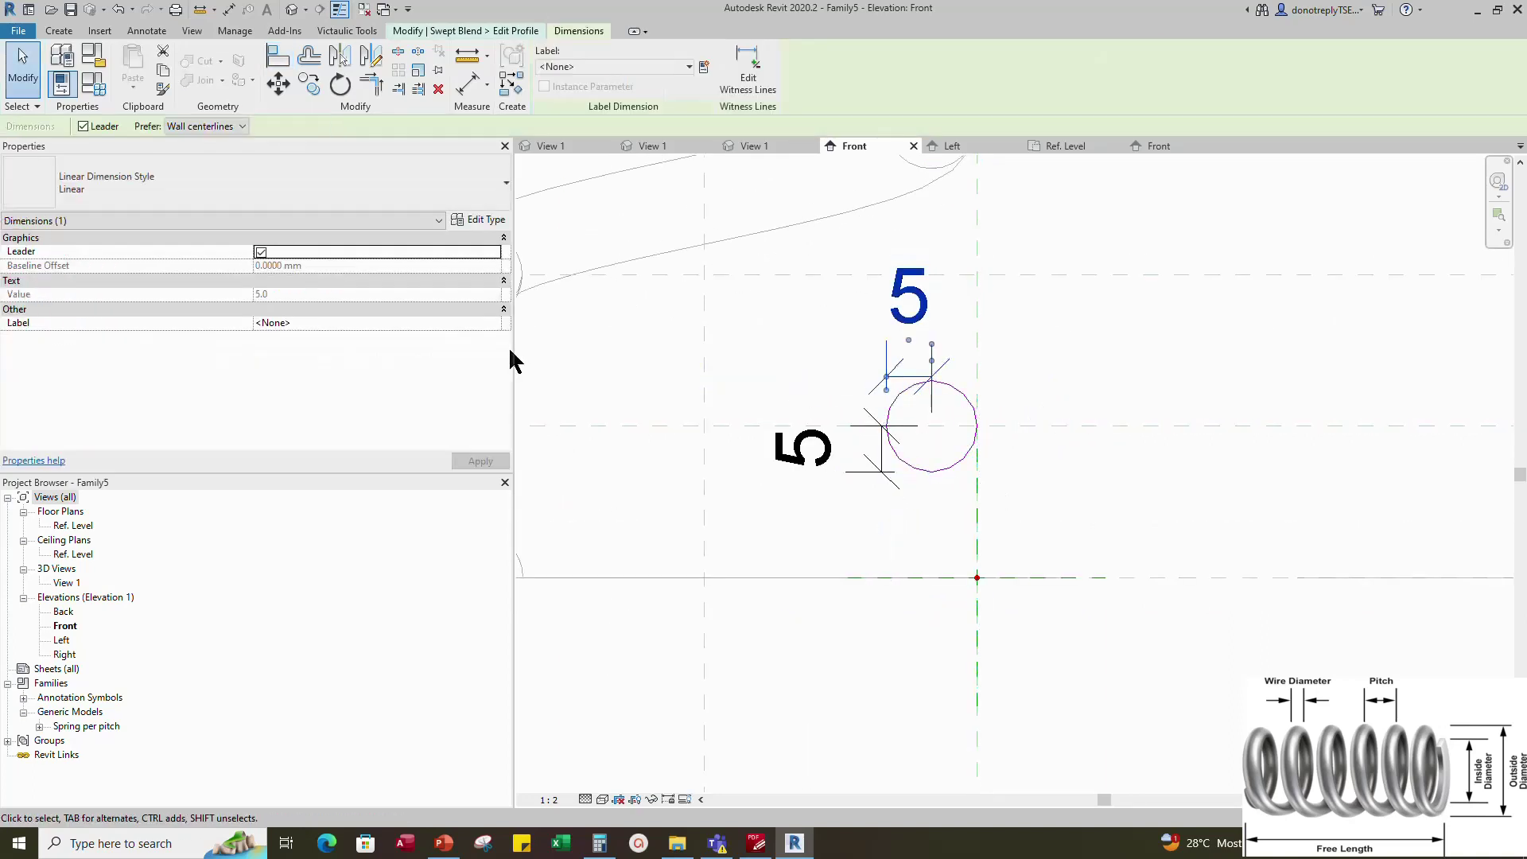
{"action": "left_click", "coordinate": [446, 322]}
{"action": "left_click", "coordinate": [293, 397]}
{"action": "left_click", "coordinate": [861, 474]}
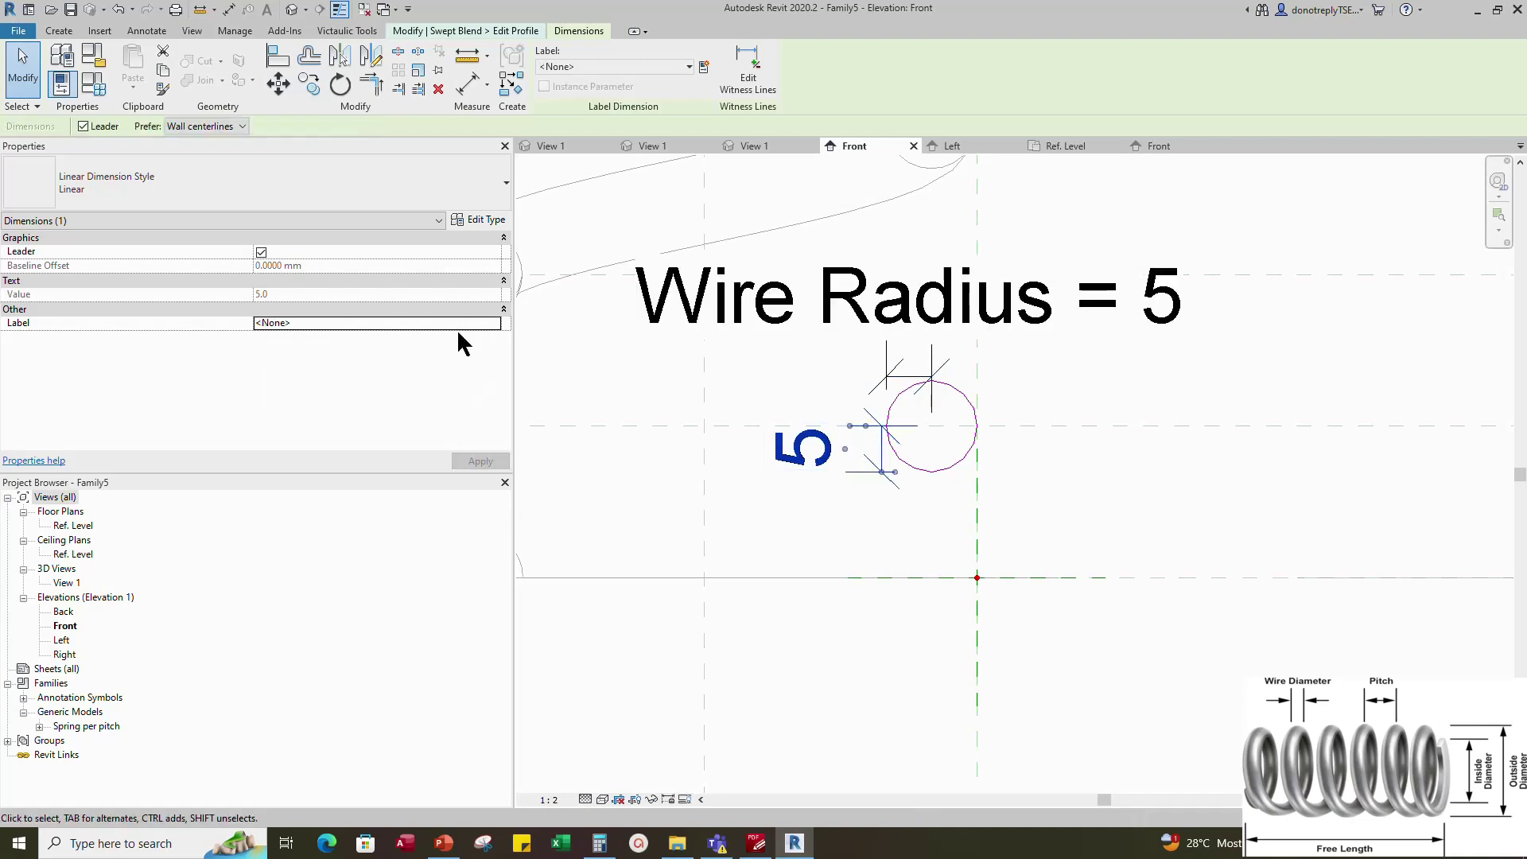
{"action": "left_click", "coordinate": [469, 323]}
{"action": "scroll", "coordinate": [312, 377], "scroll_direction": "down", "scroll_amount": 1}
{"action": "left_click", "coordinate": [296, 396]}
{"action": "left_click", "coordinate": [953, 517]}
Finish the second profile sketch and complete the lower end swept blend
{"action": "scroll", "coordinate": [984, 472], "scroll_direction": "down", "scroll_amount": 3}
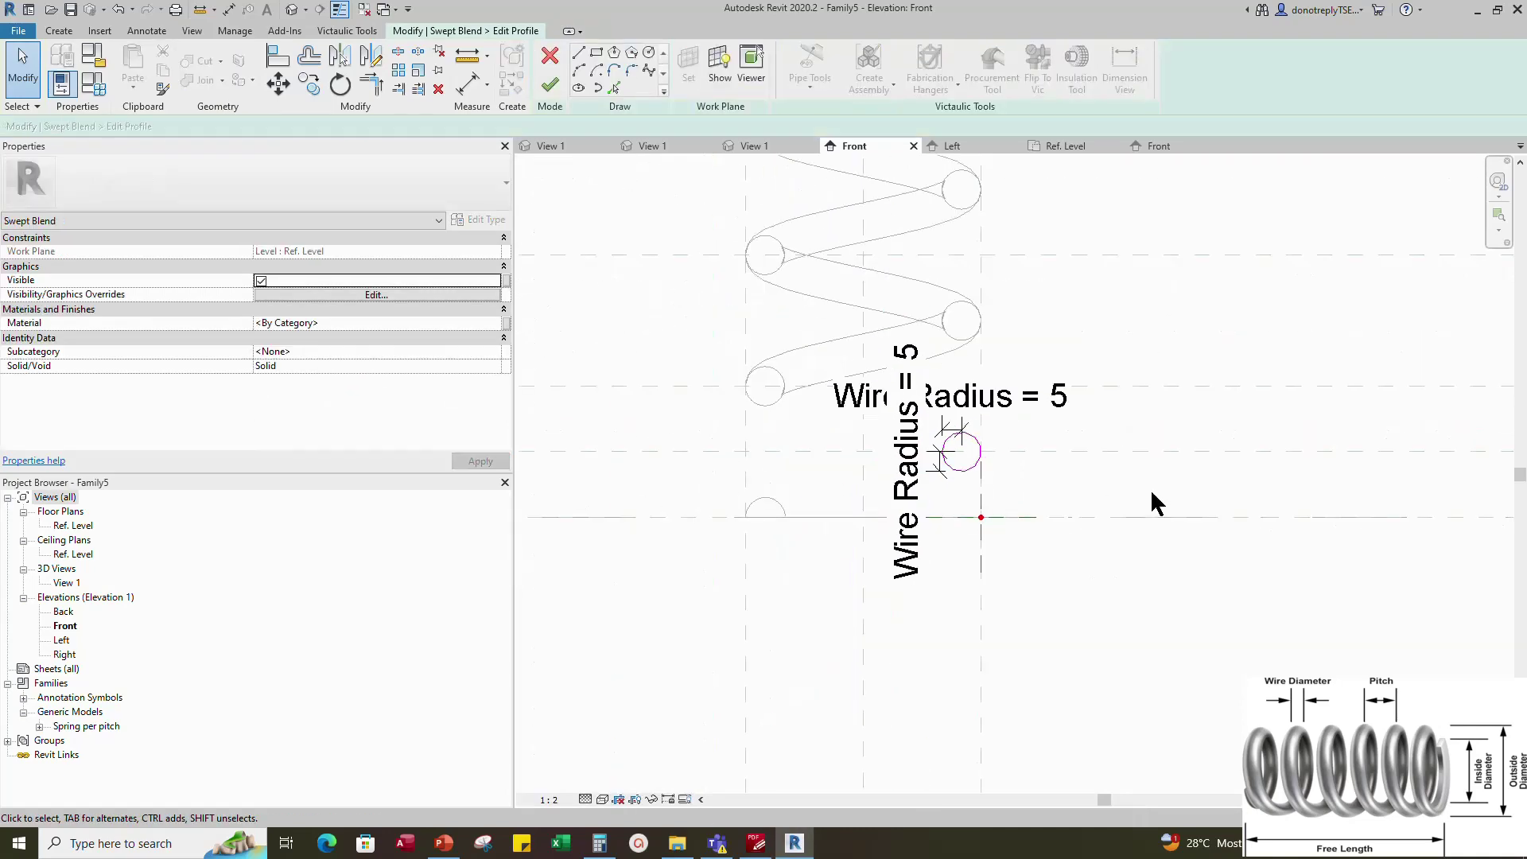
{"action": "left_click", "coordinate": [551, 94]}
{"action": "left_click", "coordinate": [548, 94]}
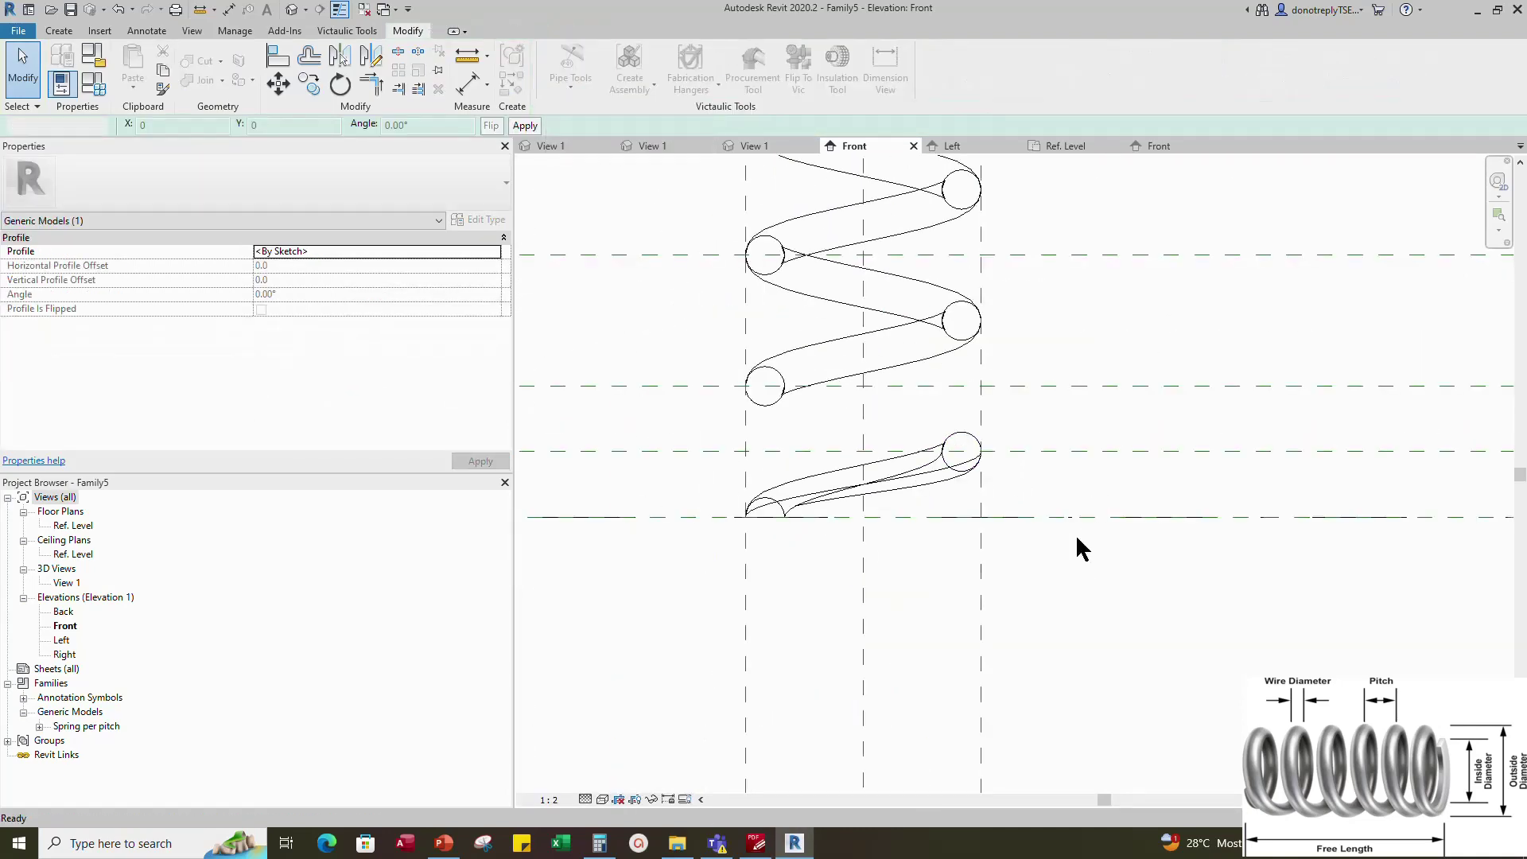
Start another swept blend with its work plane on the half-pitch reference plane and open the Ref. Level floor plan
{"action": "left_click", "coordinate": [59, 31]}
{"action": "left_click", "coordinate": [255, 68]}
{"action": "left_click", "coordinate": [973, 79]}
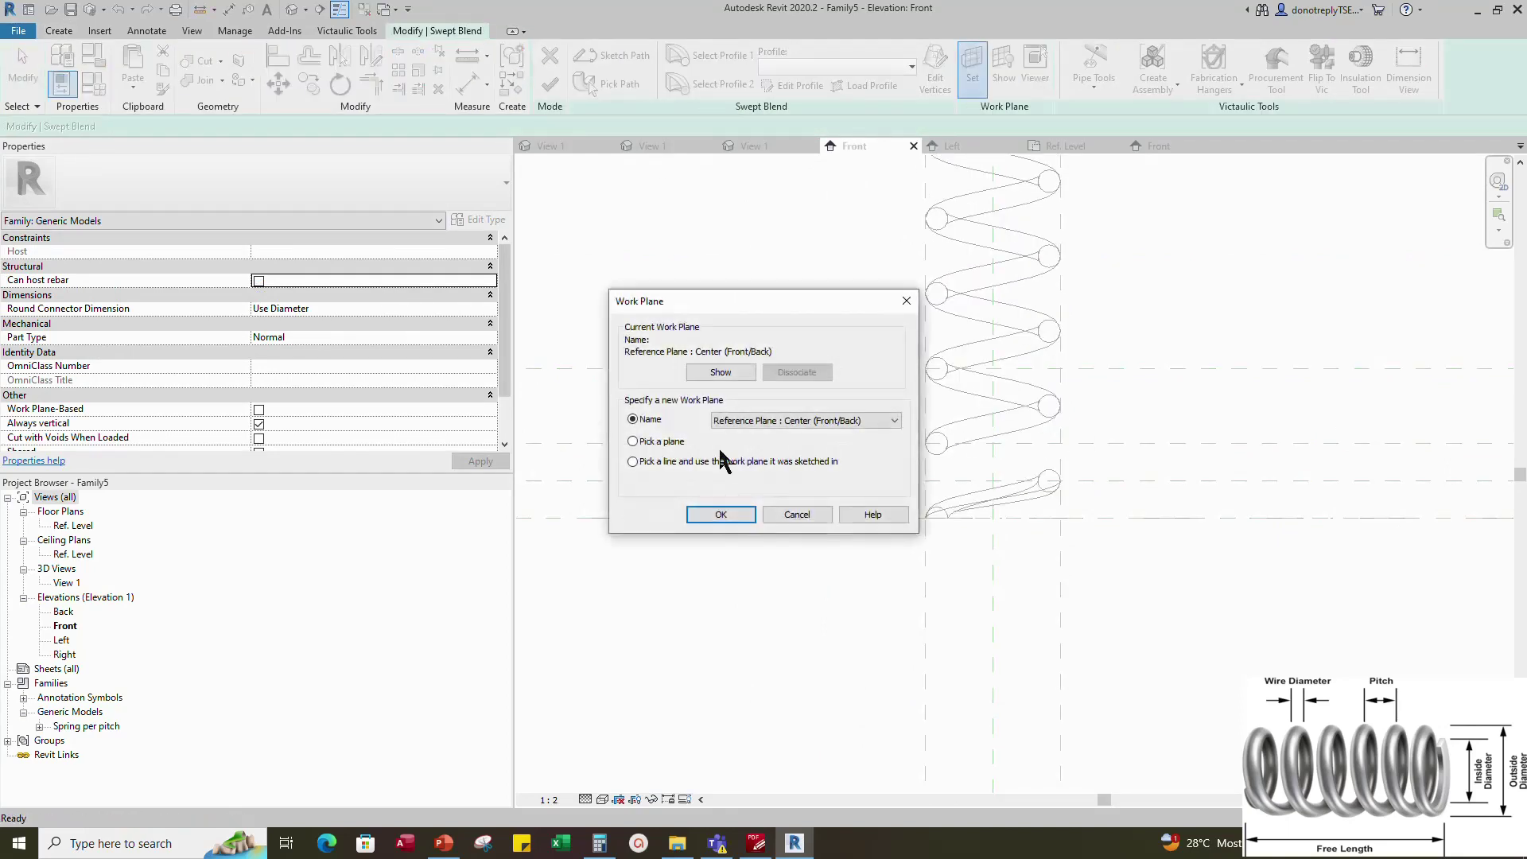
{"action": "left_click", "coordinate": [700, 514]}
{"action": "left_click", "coordinate": [856, 488]}
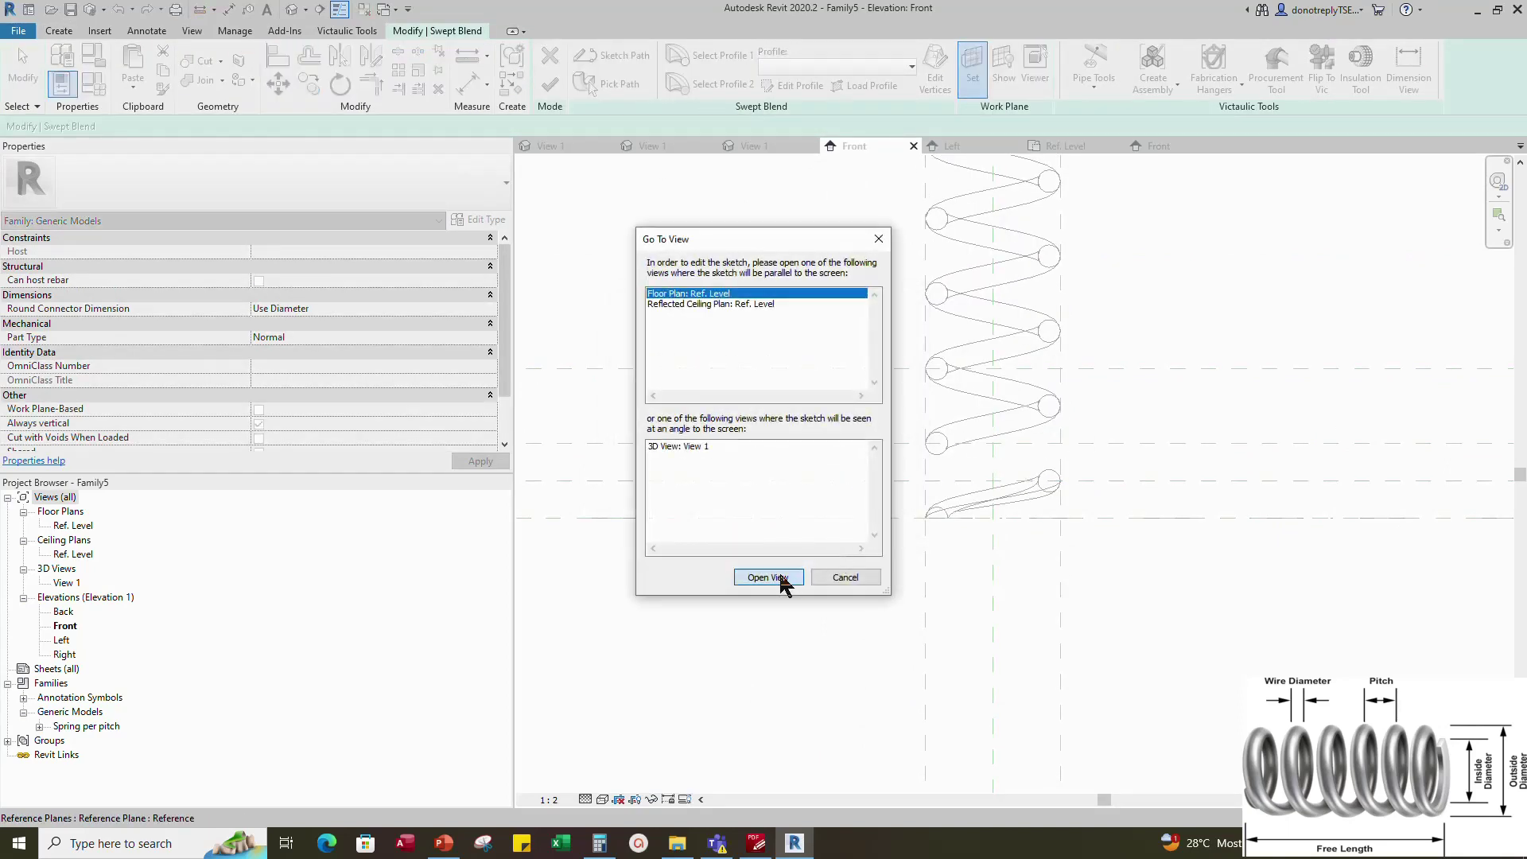
{"action": "left_click", "coordinate": [764, 576]}
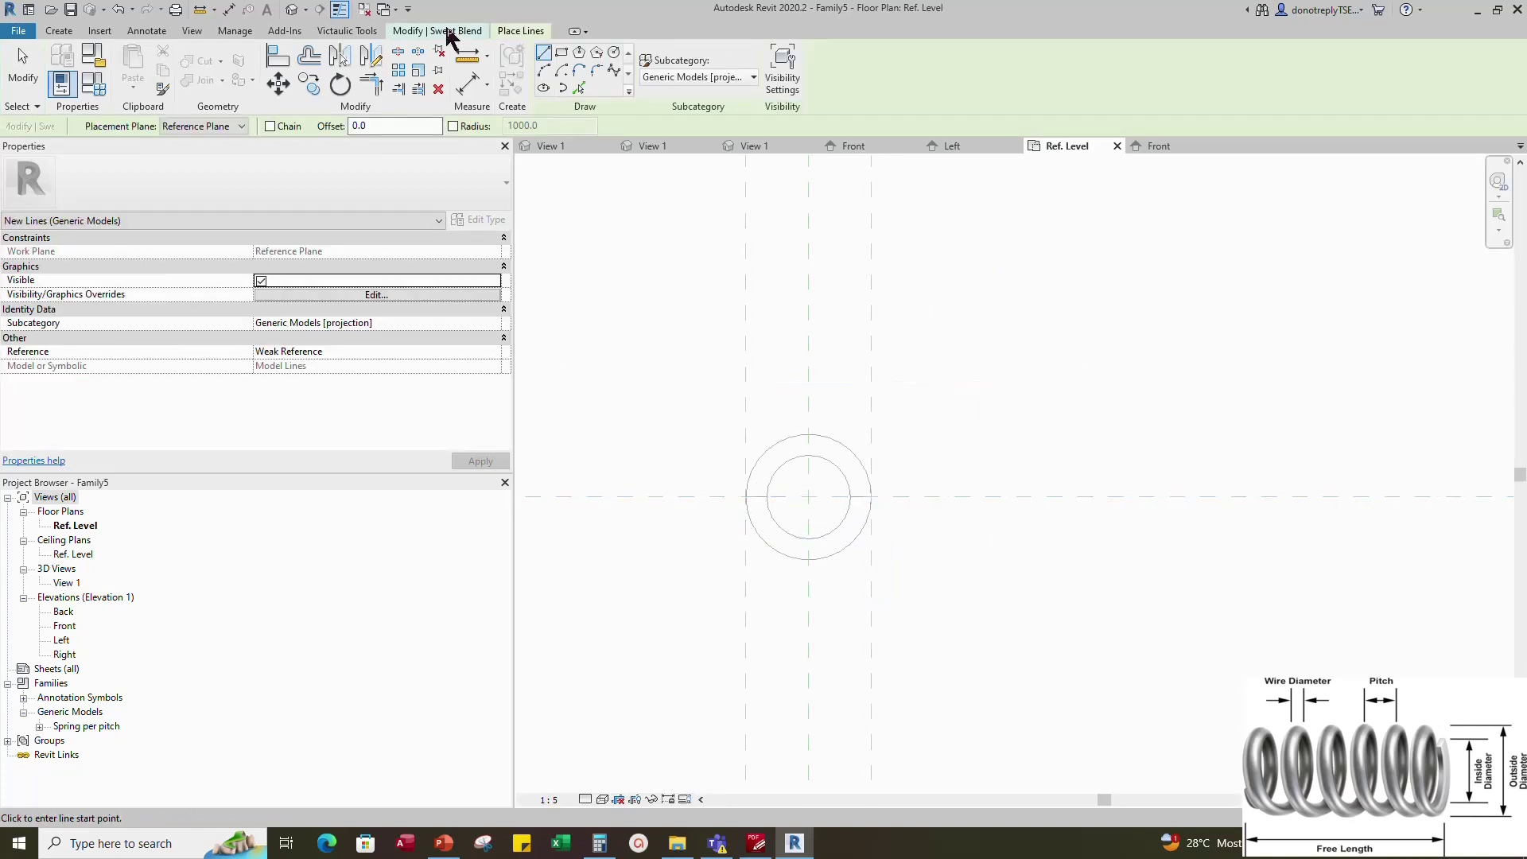
Sketch the path as an upper semicircular arc of 30 mm radius spanning the two outer reference planes
{"action": "left_click", "coordinate": [596, 53]}
{"action": "left_click", "coordinate": [740, 502]}
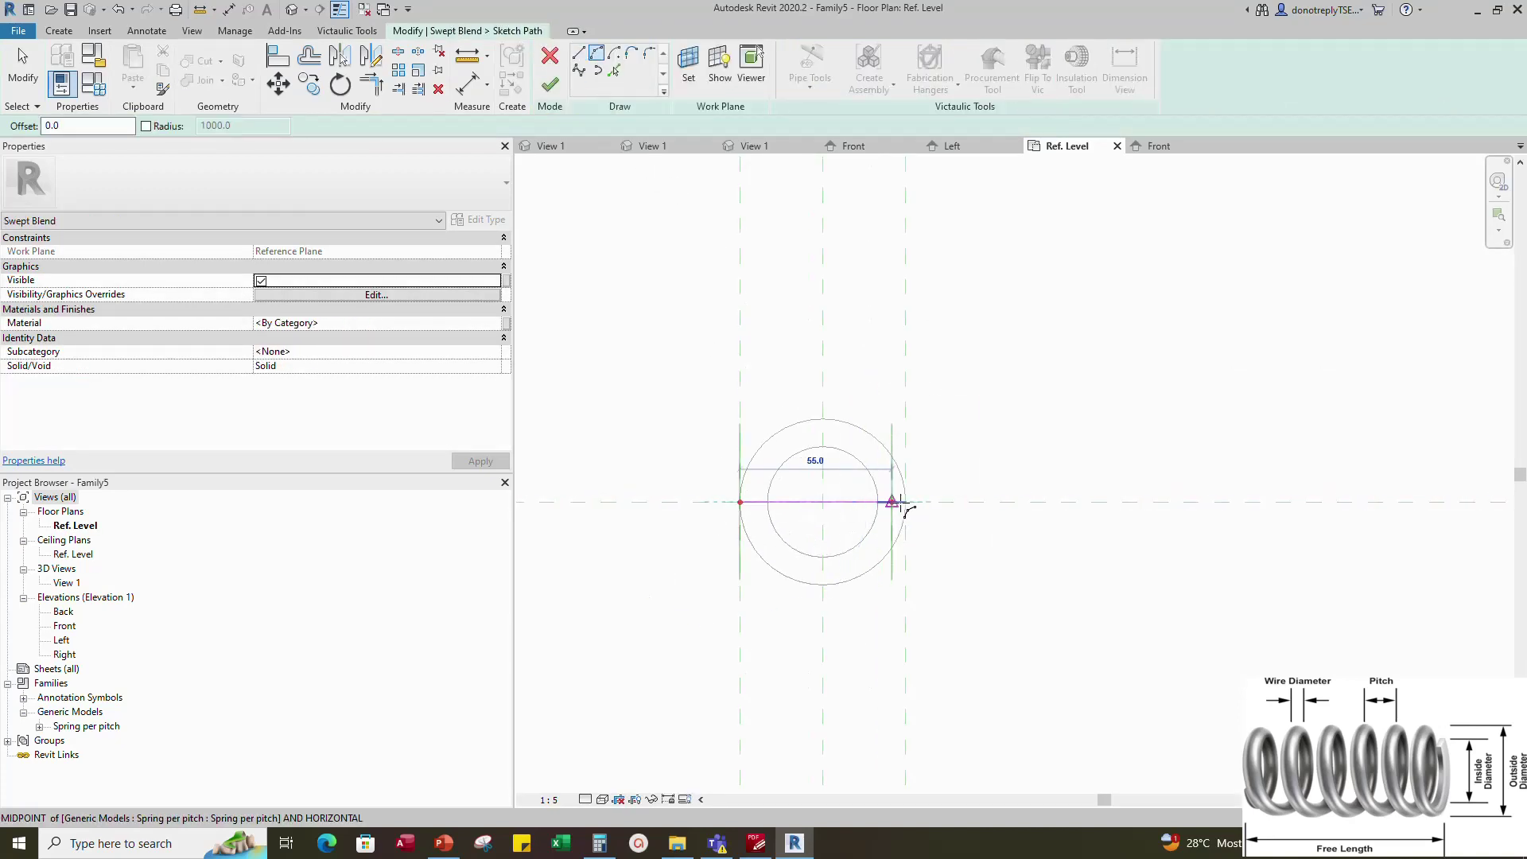
{"action": "left_click", "coordinate": [906, 502]}
{"action": "left_click", "coordinate": [927, 473]}
{"action": "key", "text": "Escape"}
{"action": "key", "text": "Escape"}
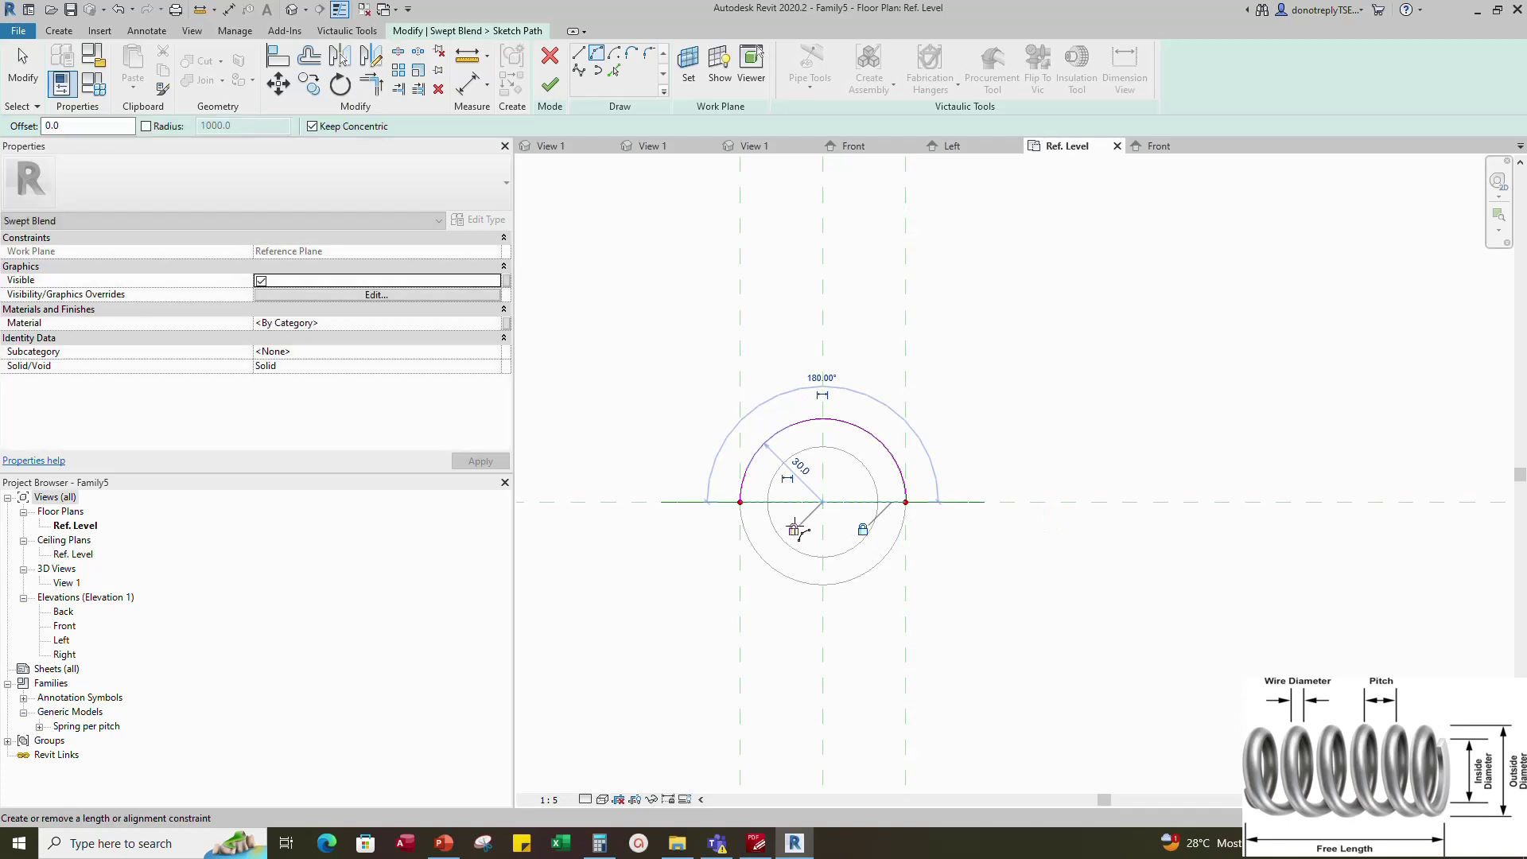
Make the arc path's radius dimension permanent and label it with the Outer Radius parameter
{"action": "scroll", "coordinate": [795, 531], "scroll_direction": "up", "scroll_amount": 2}
{"action": "left_click", "coordinate": [774, 401]}
{"action": "left_click", "coordinate": [787, 464]}
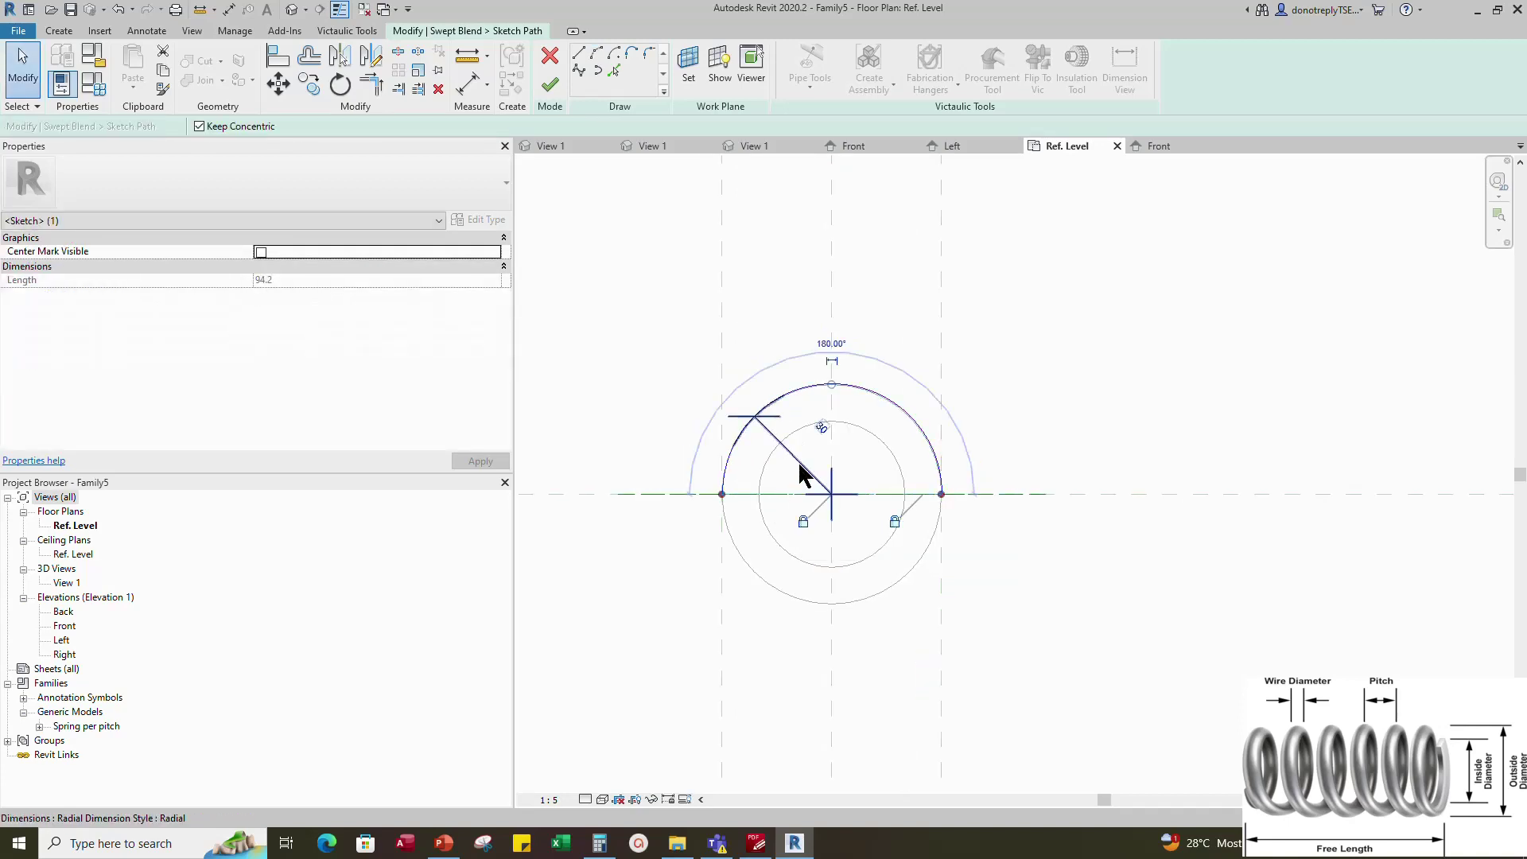
{"action": "left_click", "coordinate": [818, 479]}
{"action": "left_click", "coordinate": [471, 309]}
{"action": "left_click", "coordinate": [347, 356]}
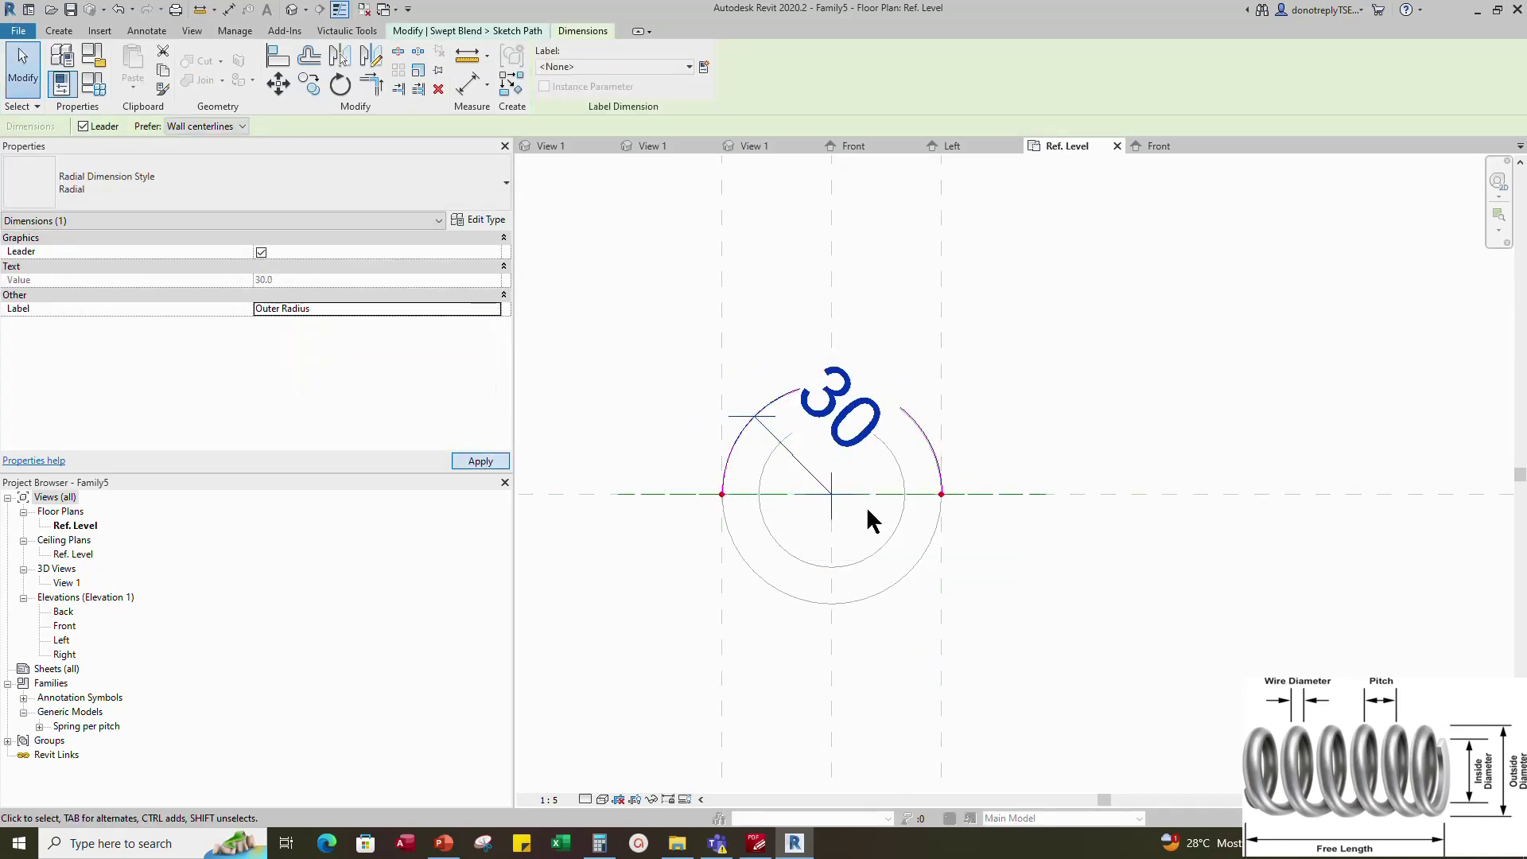
{"action": "left_click", "coordinate": [1099, 567]}
{"action": "scroll", "coordinate": [1099, 567], "scroll_direction": "down", "scroll_amount": 2}
Finish the arc path and open the first profile for editing in the Front elevation
{"action": "left_click", "coordinate": [550, 85]}
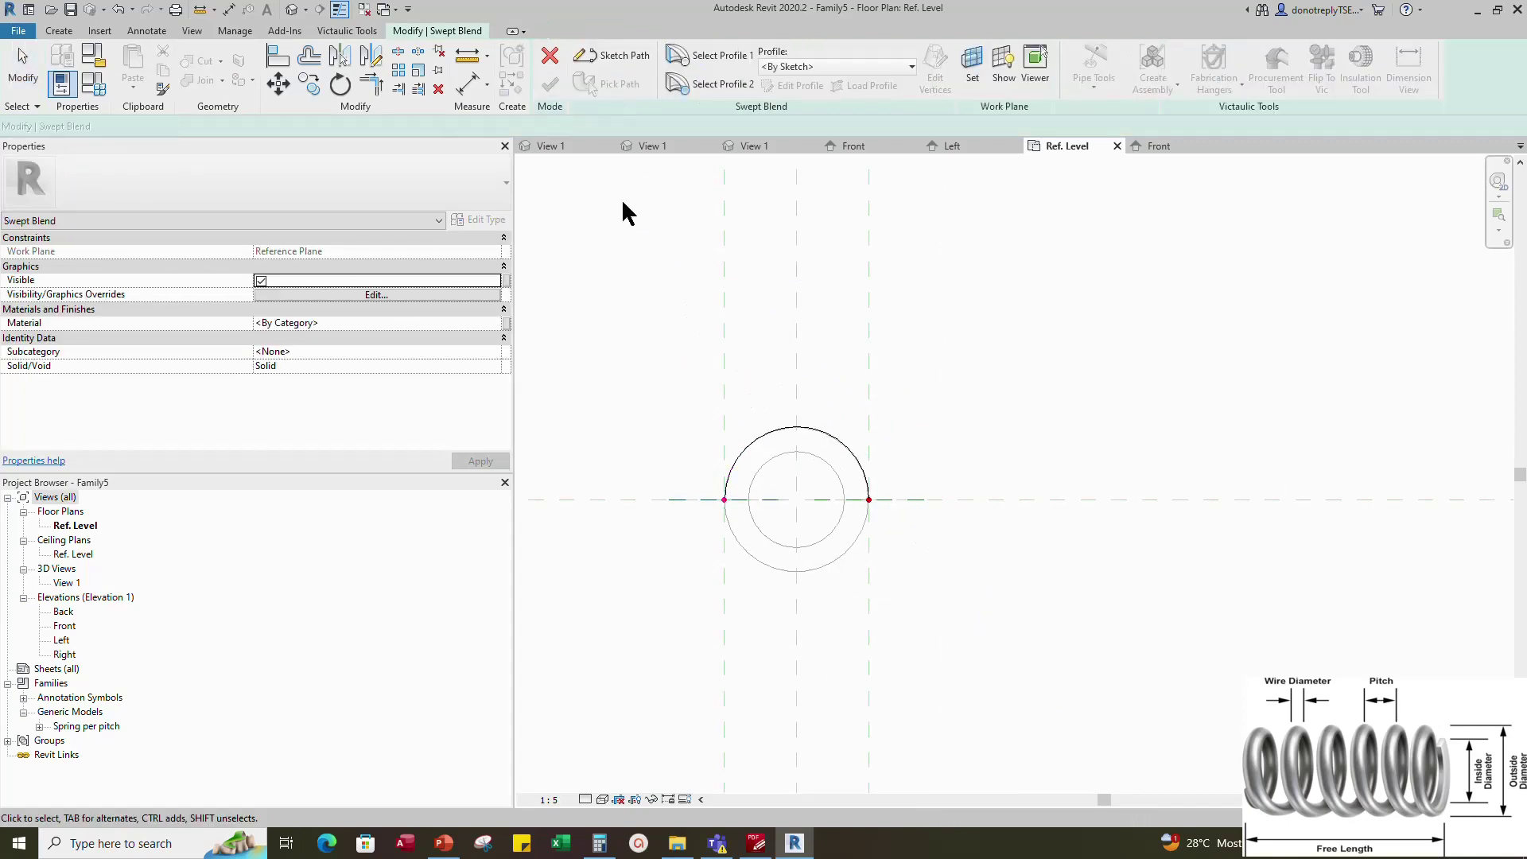
{"action": "left_click", "coordinate": [711, 55]}
{"action": "left_click", "coordinate": [791, 86]}
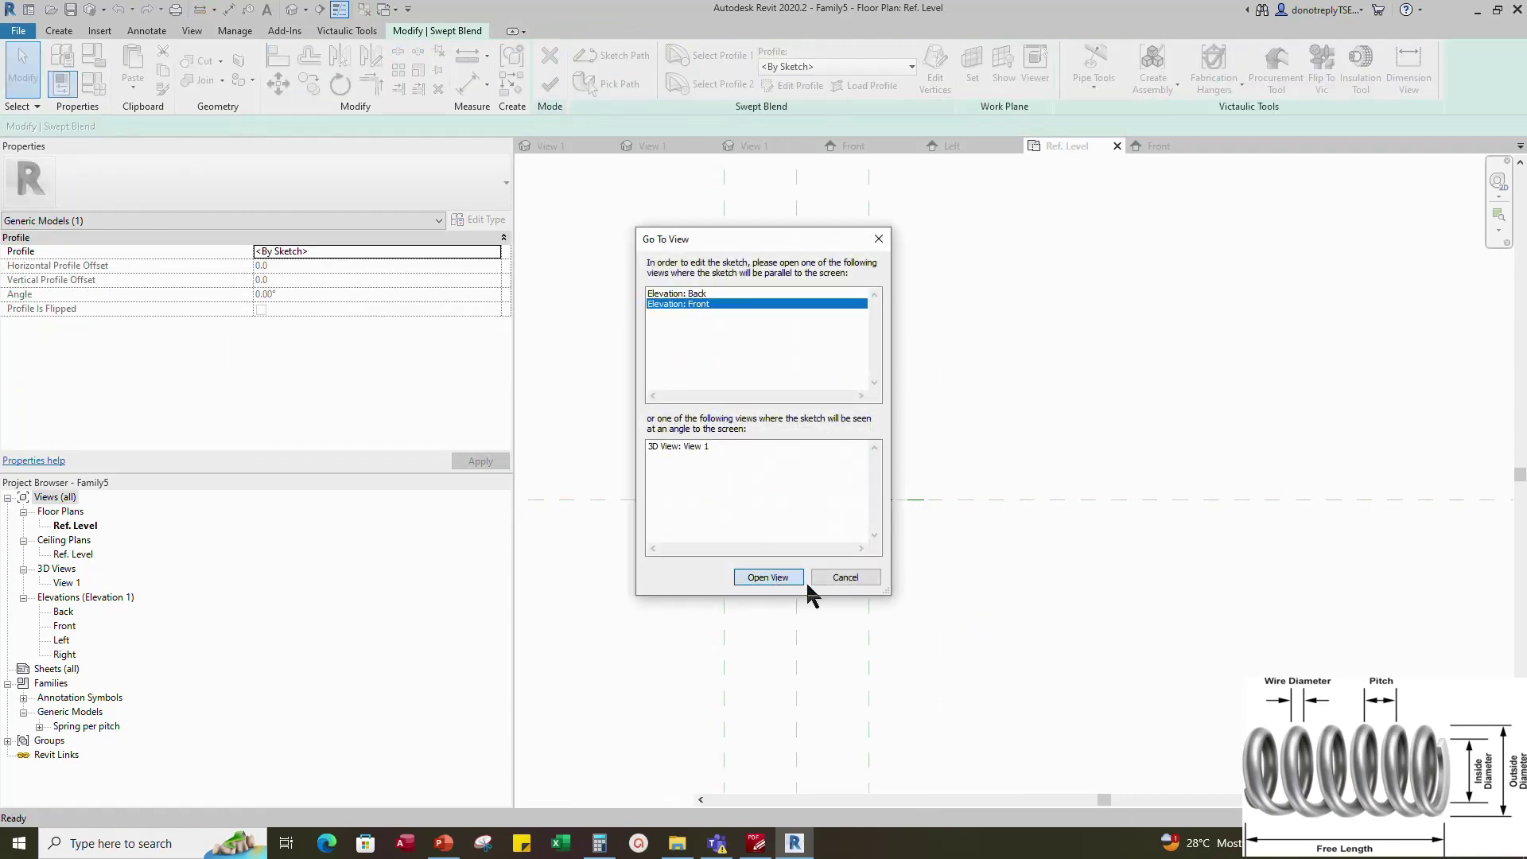
{"action": "left_click", "coordinate": [786, 582]}
{"action": "scroll", "coordinate": [1008, 505], "scroll_direction": "up", "scroll_amount": 1}
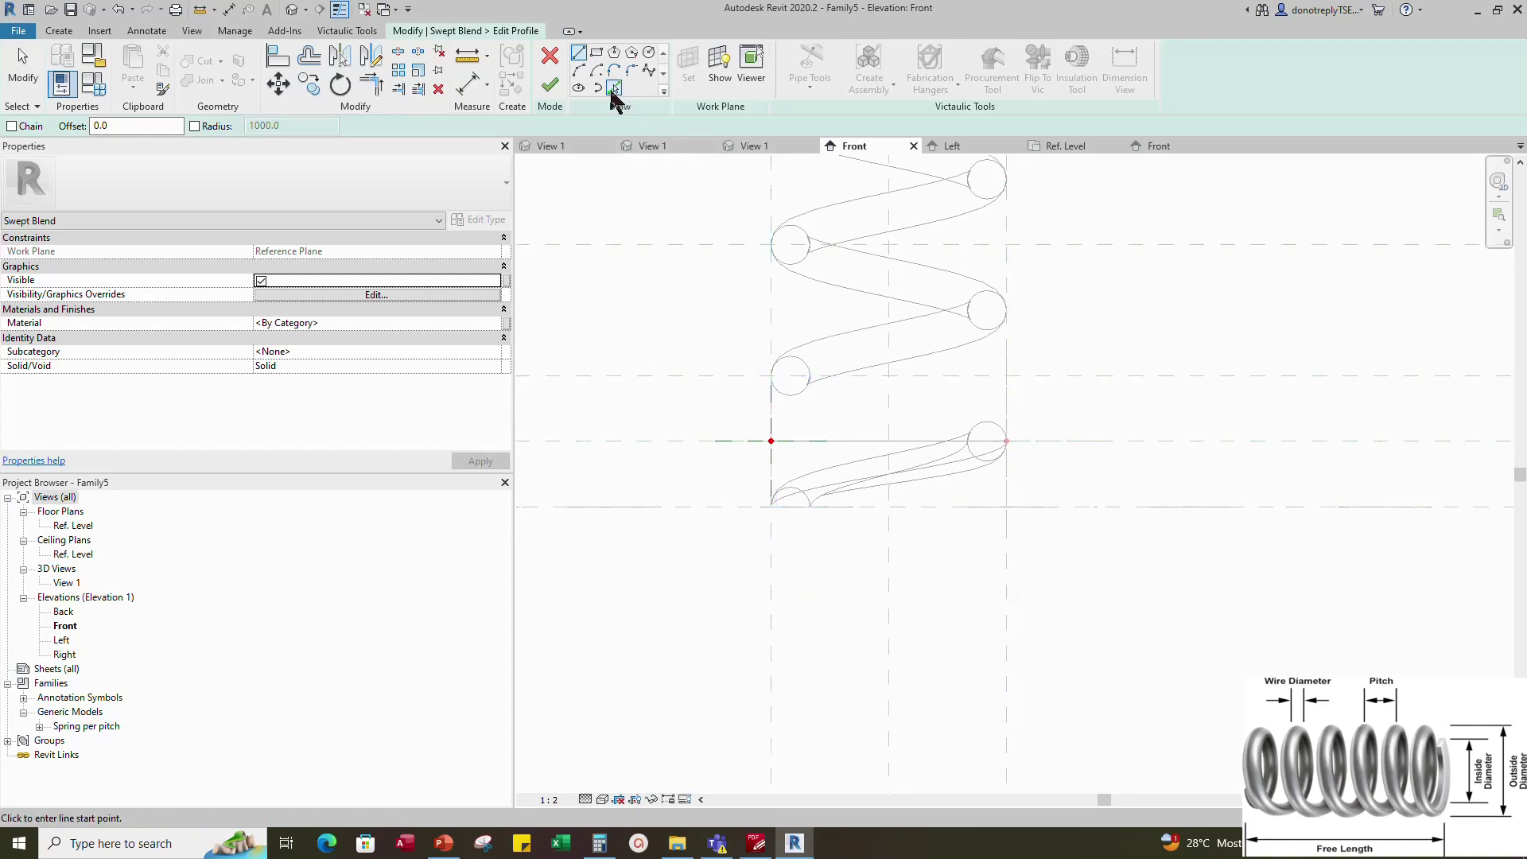
Sketch an ellipse with 5 mm radii centred where the left reference plane crosses the first pitch reference plane
{"action": "left_click", "coordinate": [580, 87]}
{"action": "scroll", "coordinate": [777, 319], "scroll_direction": "up", "scroll_amount": 1}
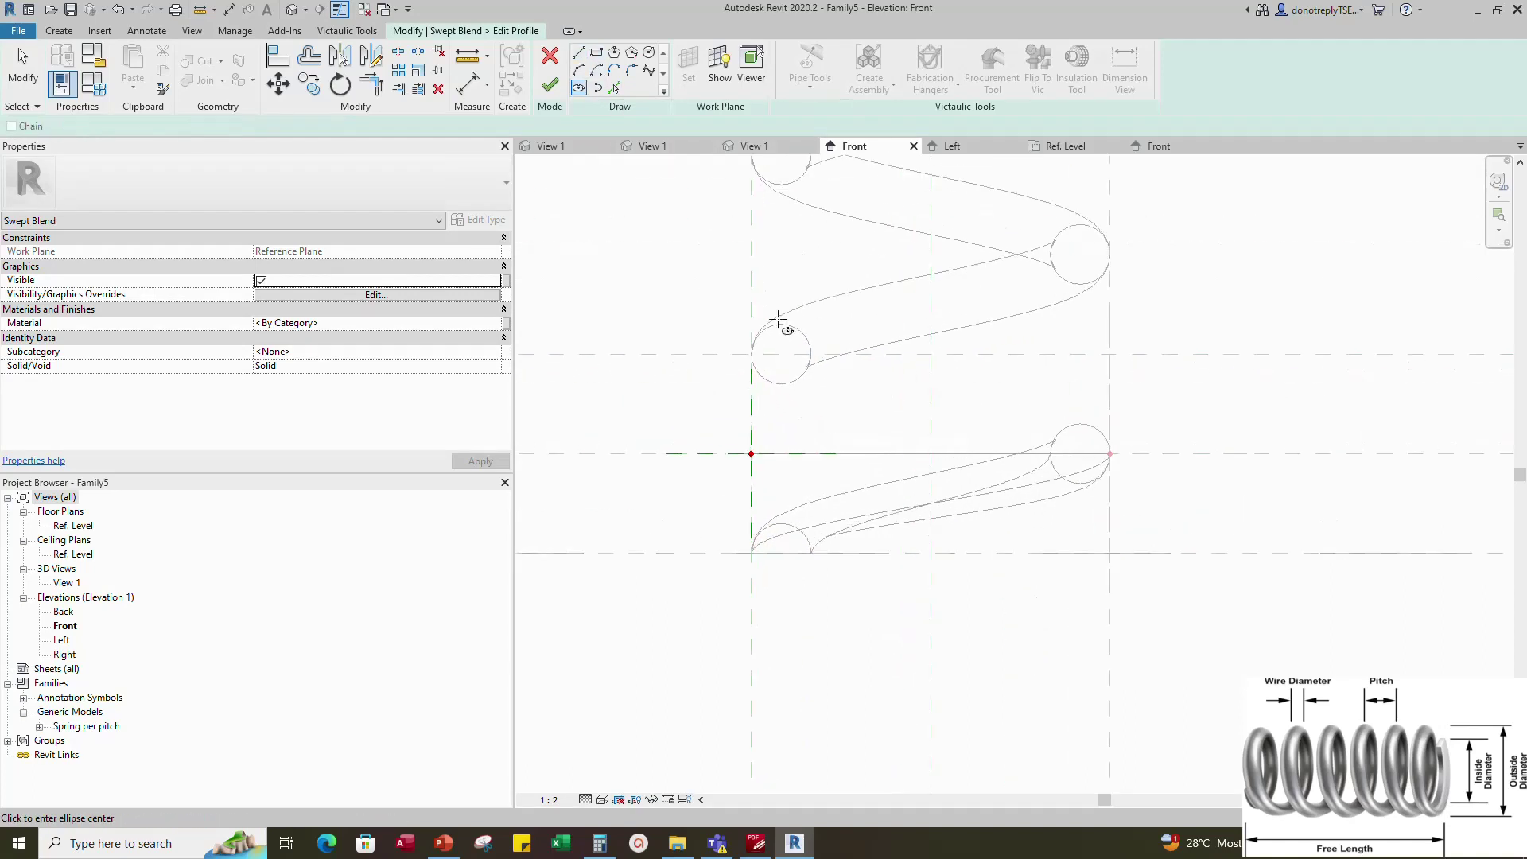
{"action": "left_click", "coordinate": [752, 354]}
{"action": "scroll", "coordinate": [777, 354], "scroll_direction": "up", "scroll_amount": 1}
{"action": "left_click", "coordinate": [783, 354]}
{"action": "left_click", "coordinate": [779, 393]}
{"action": "key", "text": "Escape"}
{"action": "key", "text": "Escape"}
Move the ellipse so its left quadrant sits on the intersection of the left and first pitch reference planes
{"action": "left_click_drag", "start_coordinate": [659, 301], "coordinate": [854, 457]}
{"action": "left_click", "coordinate": [278, 83]}
{"action": "left_click", "coordinate": [704, 355]}
{"action": "left_click", "coordinate": [743, 355]}
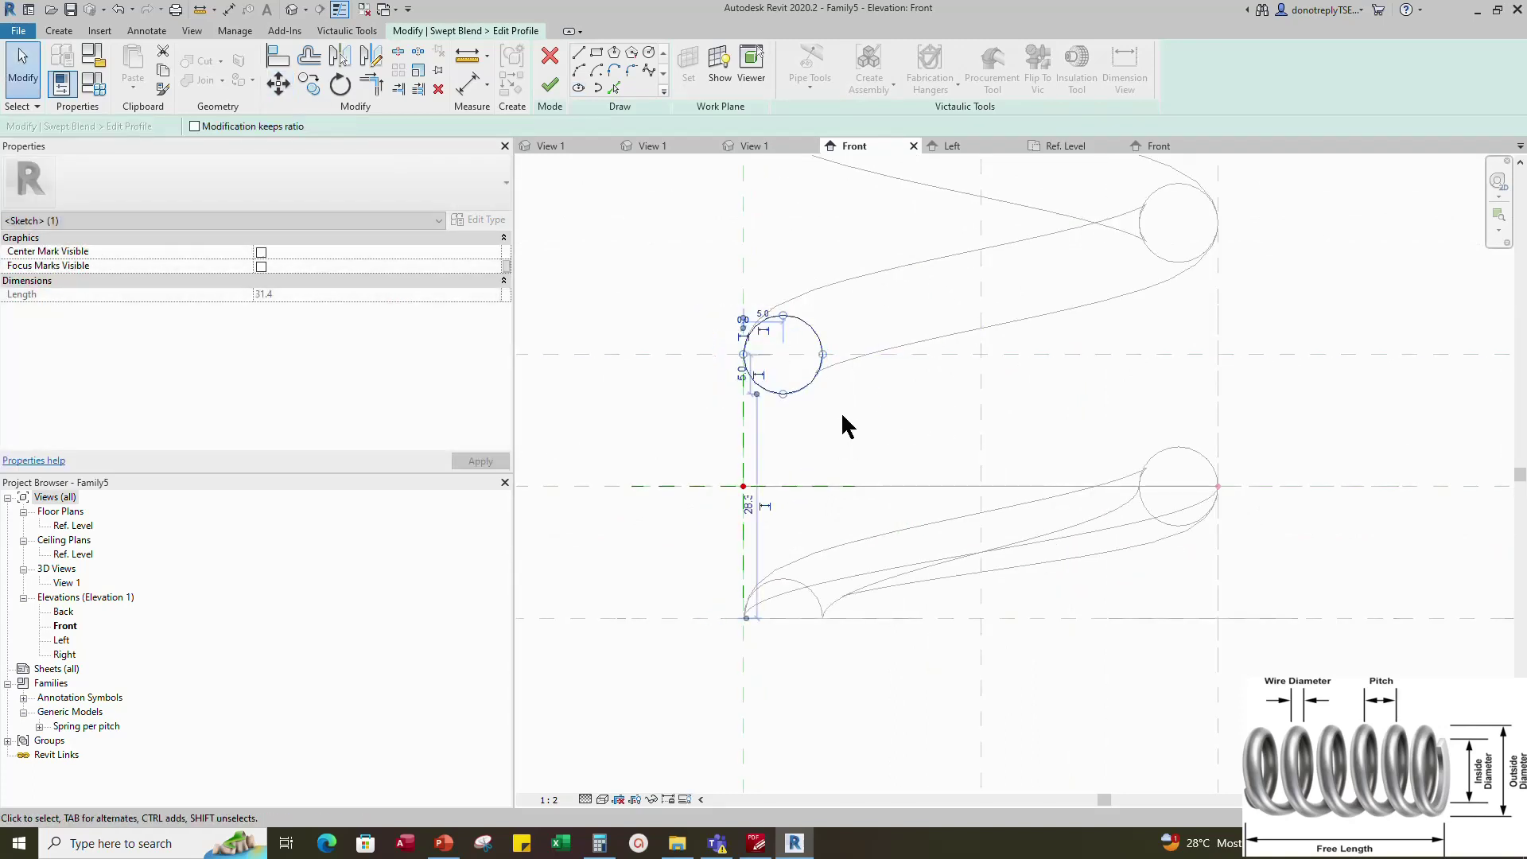
Align the ellipse with the left reference plane and the first pitch reference plane, locking both alignments
{"action": "key", "text": "a"}
{"action": "key", "text": "l"}
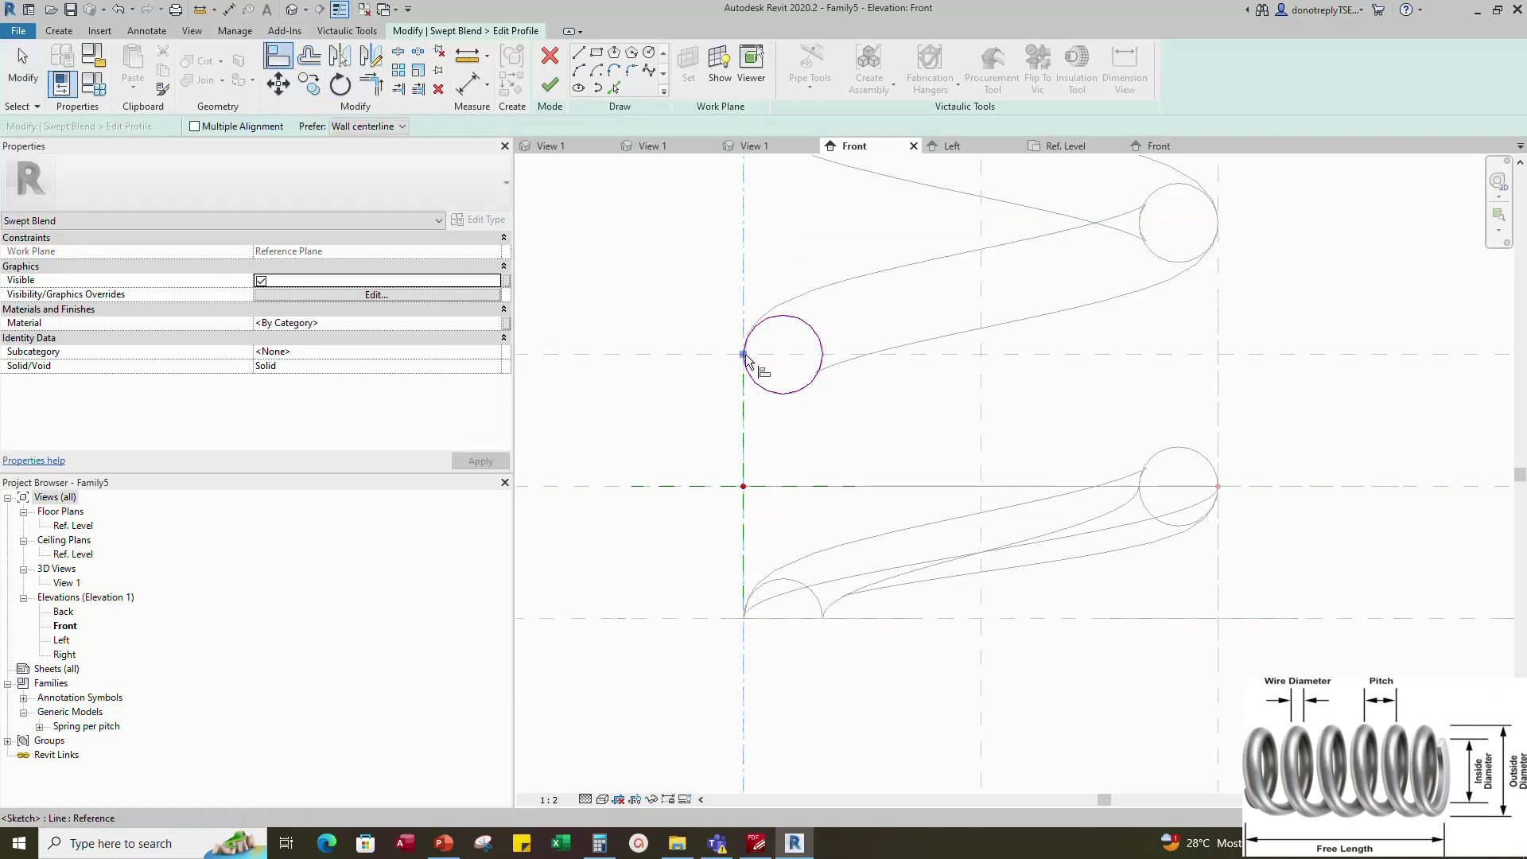
{"action": "left_click", "coordinate": [775, 500]}
{"action": "scroll", "coordinate": [709, 393], "scroll_direction": "down", "scroll_amount": 2}
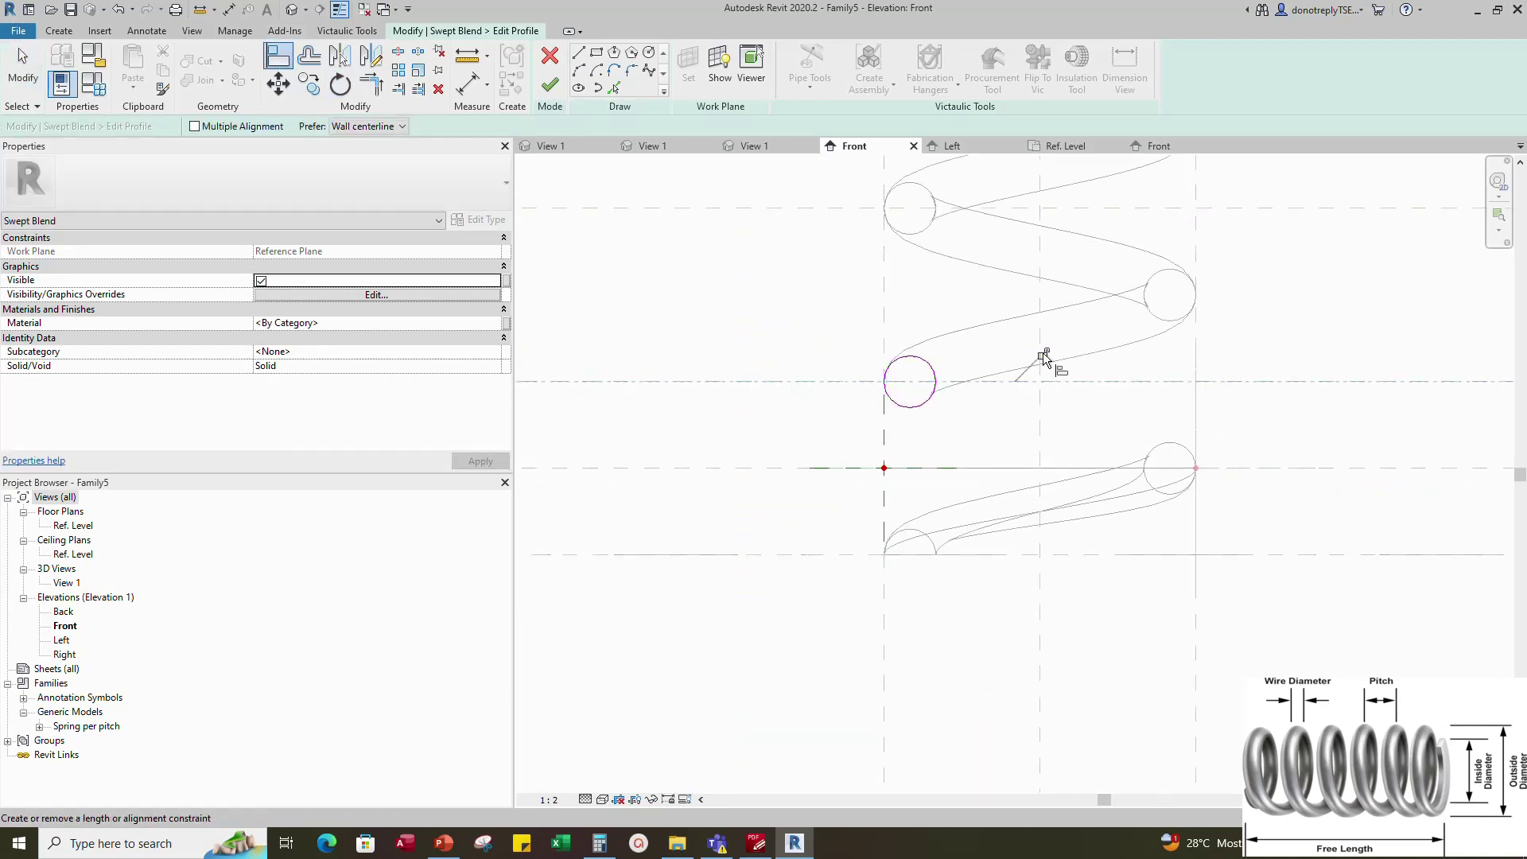
{"action": "key", "text": "Escape"}
{"action": "key", "text": "Escape"}
Make the ellipse's two radius dimensions permanent and label the horizontal one with the Wire Radius parameter
{"action": "left_click", "coordinate": [935, 375]}
{"action": "scroll", "coordinate": [880, 382], "scroll_direction": "up", "scroll_amount": 2}
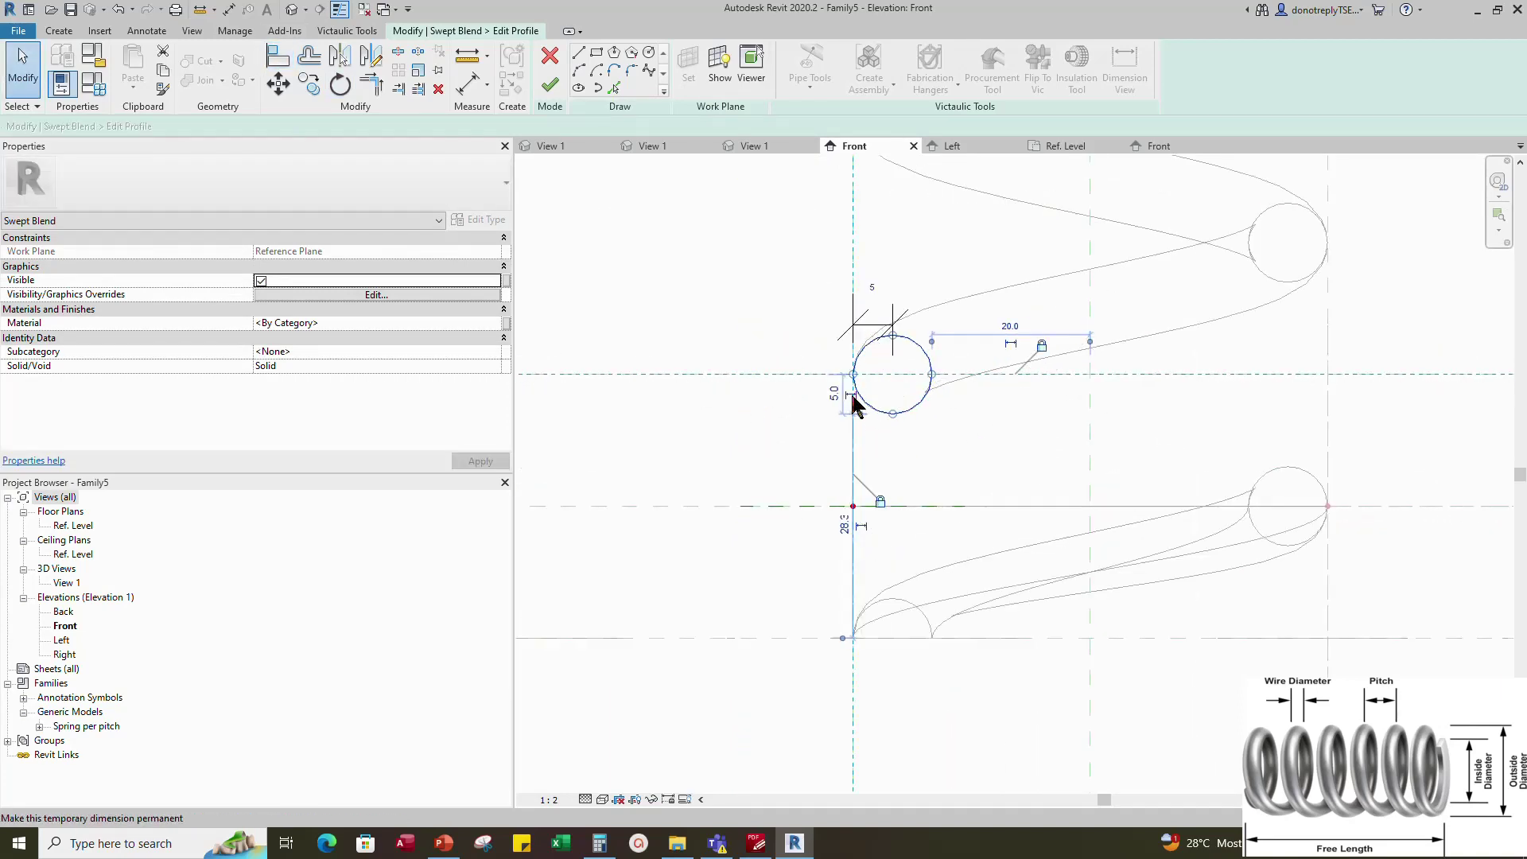
{"action": "left_click", "coordinate": [853, 396]}
{"action": "left_click", "coordinate": [880, 329]}
{"action": "left_click", "coordinate": [494, 323]}
{"action": "left_click", "coordinate": [303, 395]}
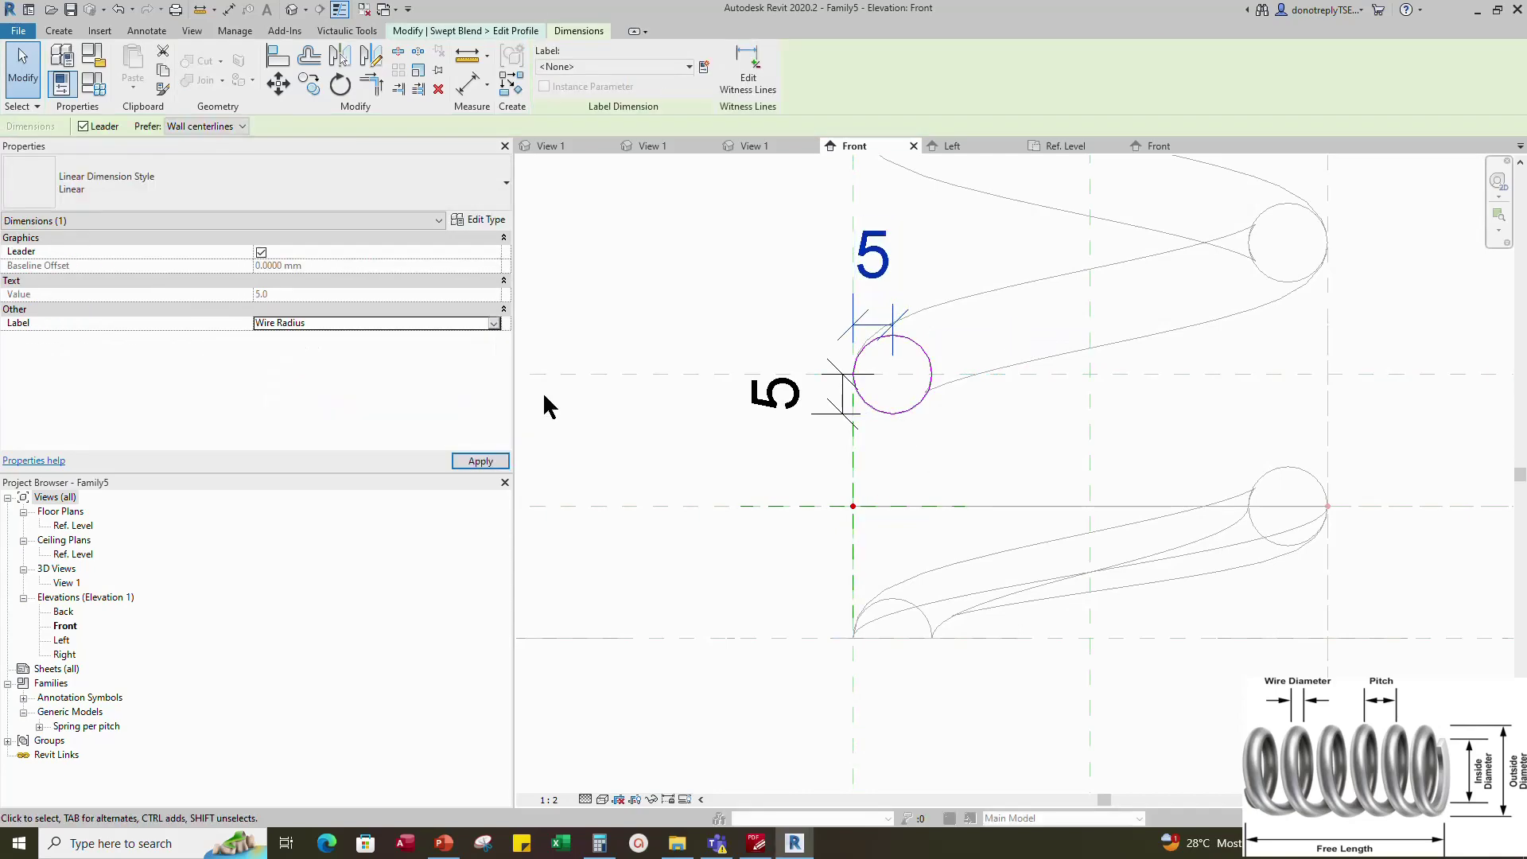
Label the ellipse's vertical radius dimension with the Wire Radius parameter and finish the profile
{"action": "left_click", "coordinate": [775, 393]}
{"action": "left_click", "coordinate": [494, 323]}
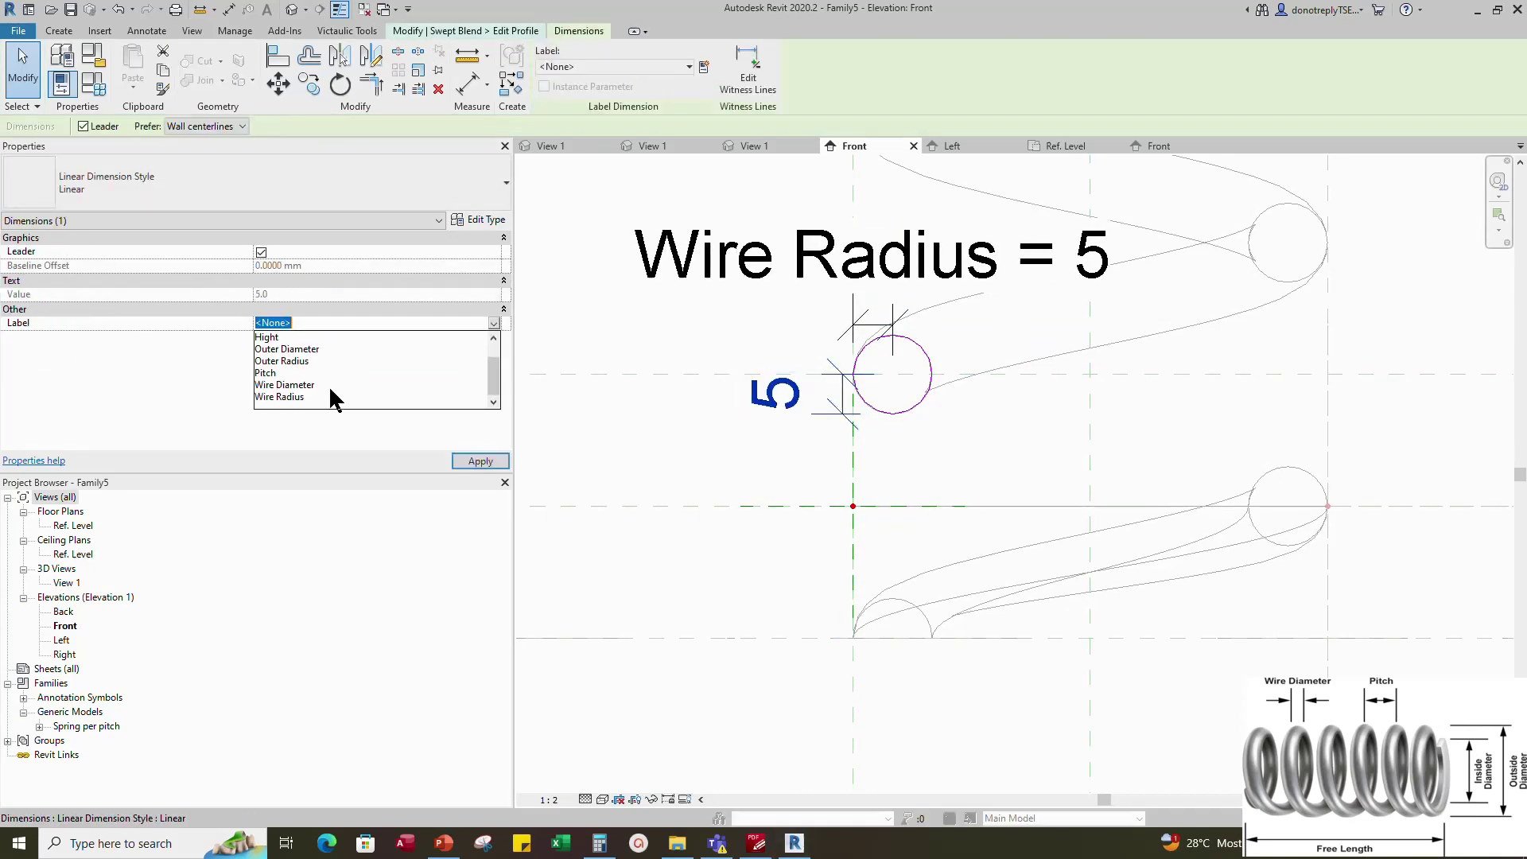
{"action": "left_click", "coordinate": [480, 461]}
{"action": "scroll", "coordinate": [726, 467], "scroll_direction": "down", "scroll_amount": 2}
{"action": "left_click", "coordinate": [1178, 487]}
{"action": "left_click", "coordinate": [549, 85]}
Sketch a 5 mm radius circle centred on the path's right end as the swept blend's second profile
{"action": "left_click", "coordinate": [742, 82]}
{"action": "left_click", "coordinate": [795, 85]}
{"action": "scroll", "coordinate": [1097, 482], "scroll_direction": "up", "scroll_amount": 2}
{"action": "scroll", "coordinate": [994, 497], "scroll_direction": "up", "scroll_amount": 2}
{"action": "left_click", "coordinate": [989, 453]}
{"action": "left_click", "coordinate": [1042, 453]}
Move the circle left so its right quadrant sits on the path's right end
{"action": "key", "text": "Escape"}
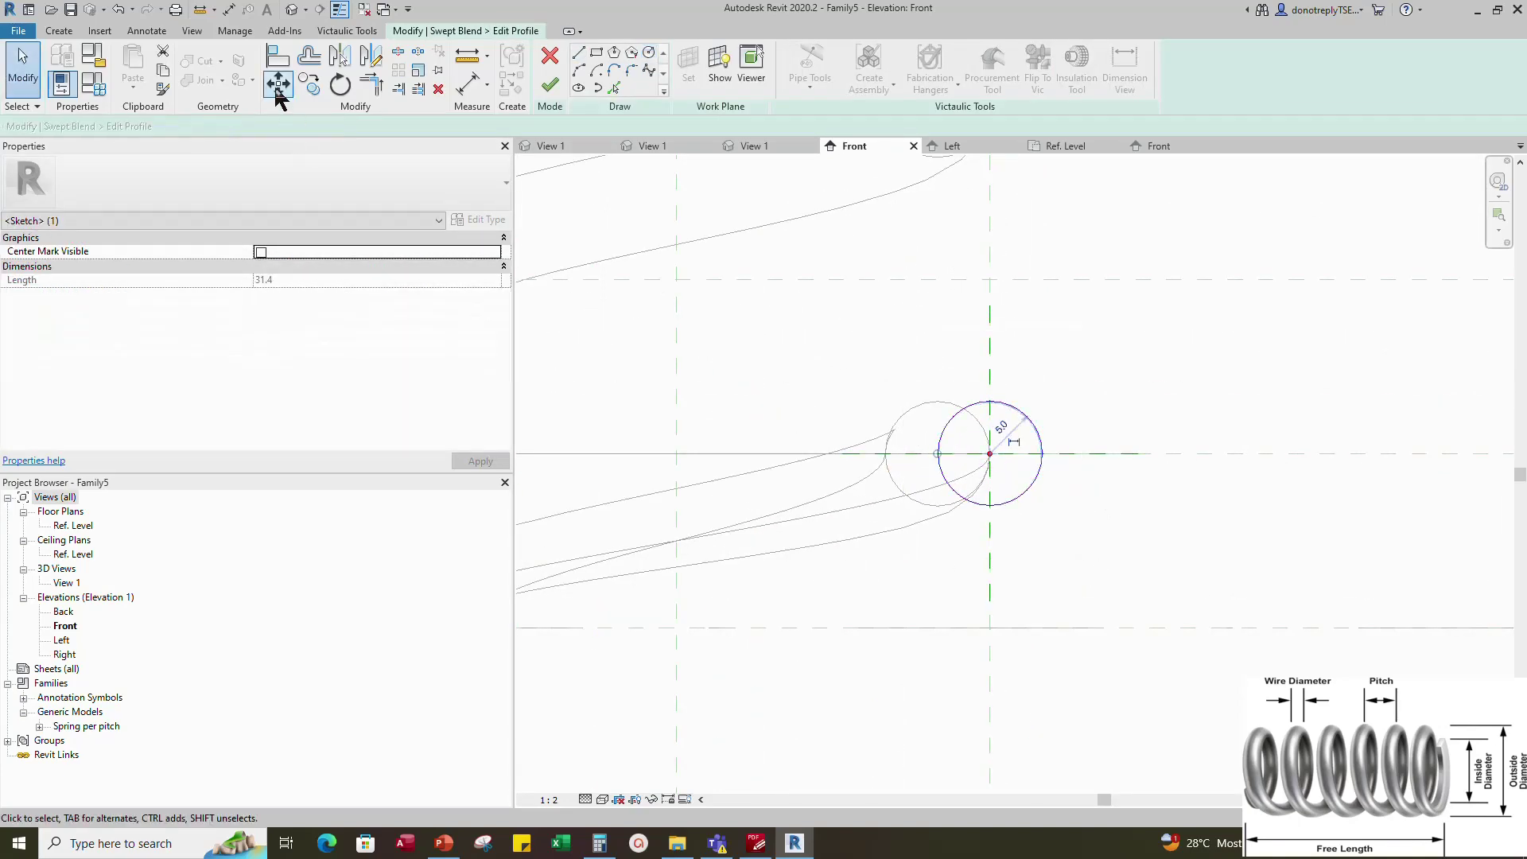
{"action": "left_click", "coordinate": [1042, 453]}
{"action": "left_click", "coordinate": [989, 453]}
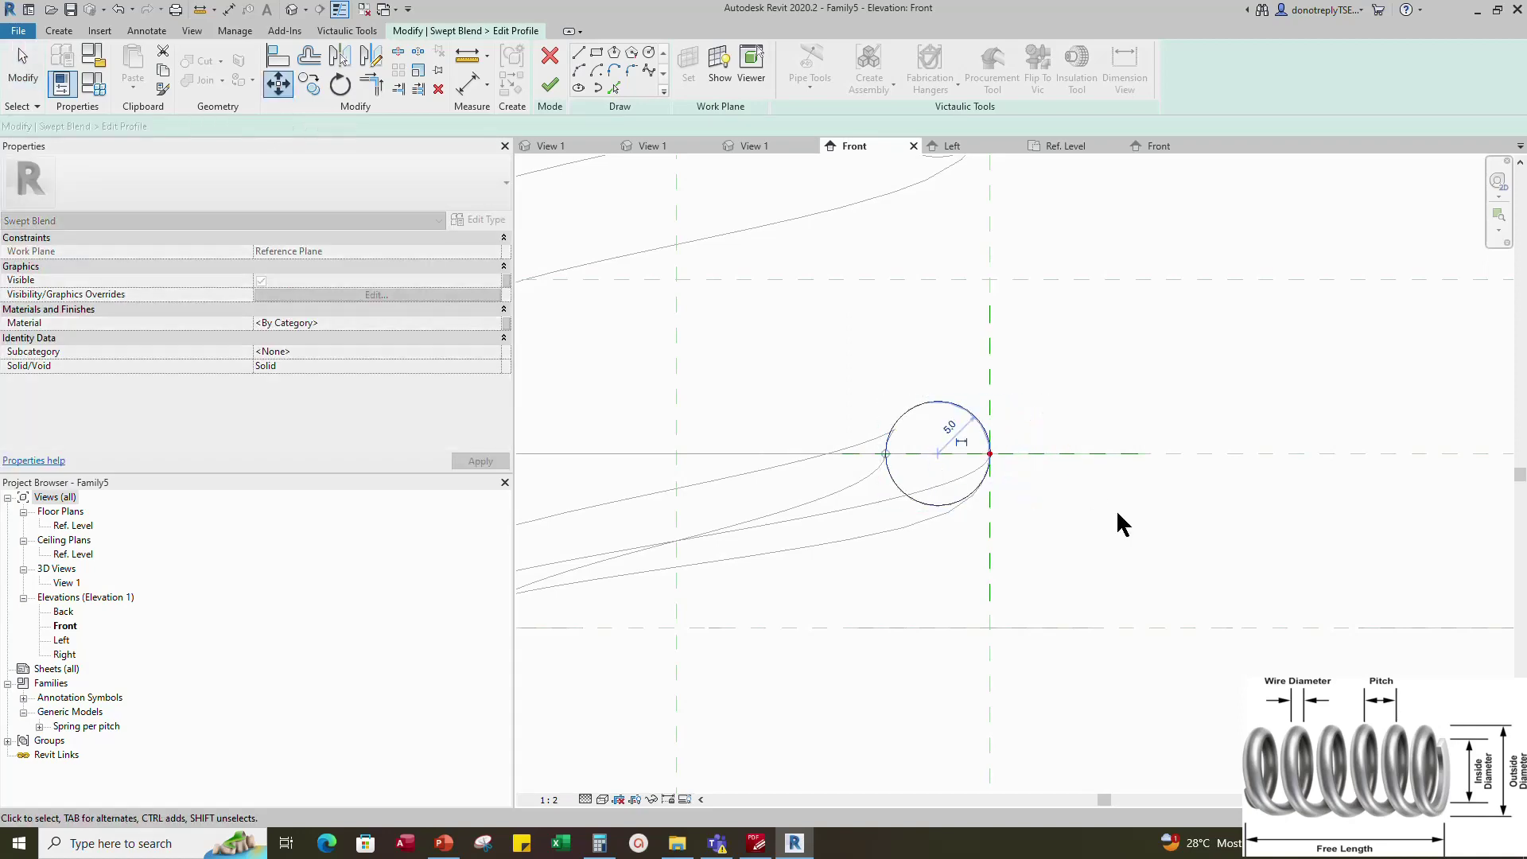
{"action": "left_click", "coordinate": [1116, 513]}
Make the circle's radius dimension permanent, label it with Wire Radius, and finish the profile and the swept blend
{"action": "left_click", "coordinate": [984, 431]}
{"action": "left_click", "coordinate": [961, 443]}
{"action": "left_click", "coordinate": [898, 377]}
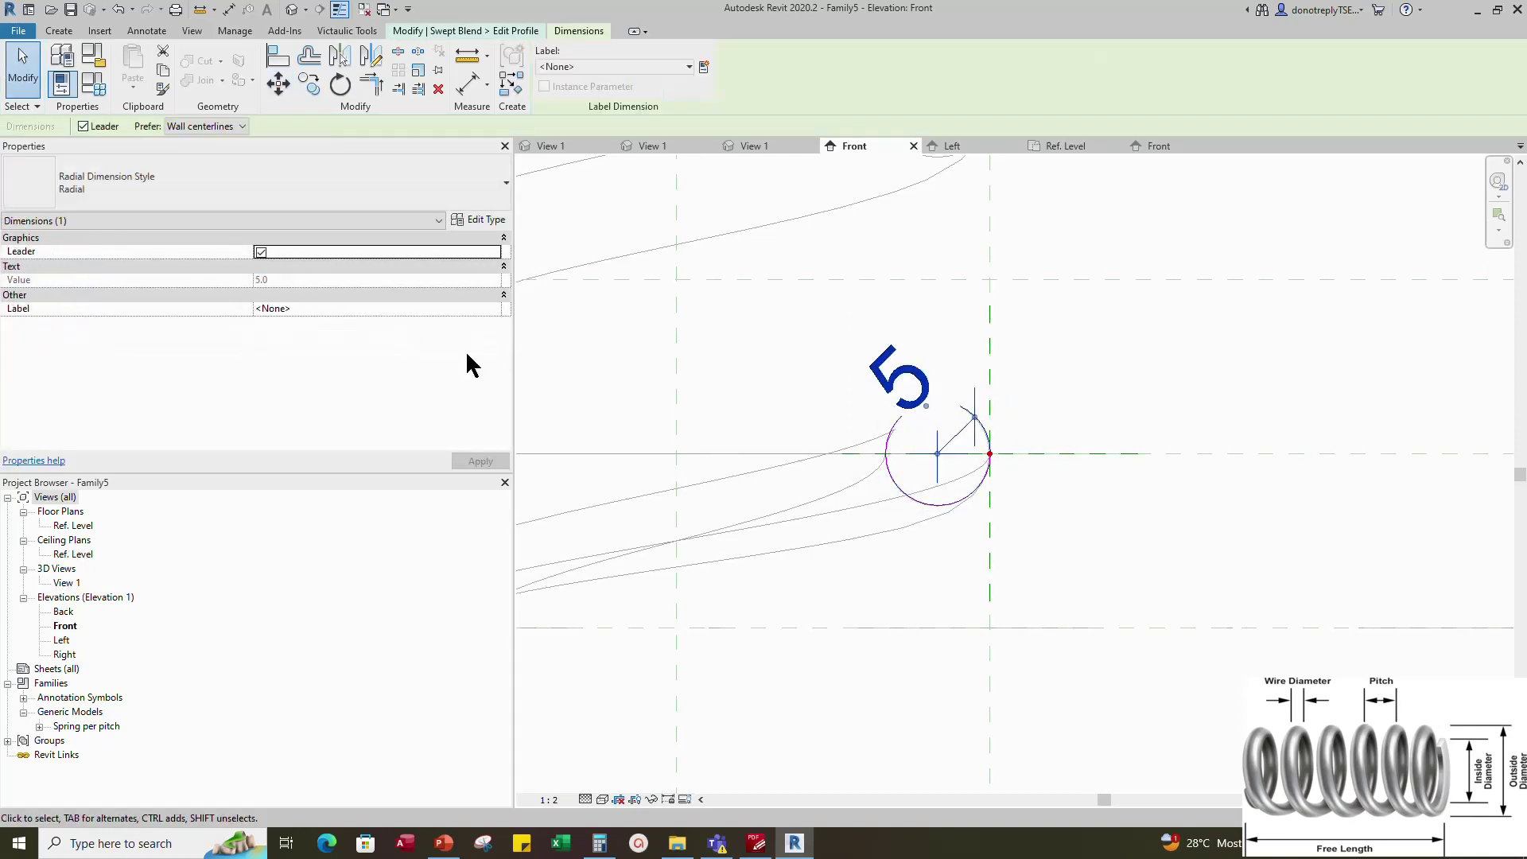
{"action": "left_click", "coordinate": [491, 309]}
{"action": "left_click", "coordinate": [291, 382]}
{"action": "scroll", "coordinate": [1164, 584], "scroll_direction": "down", "scroll_amount": 3}
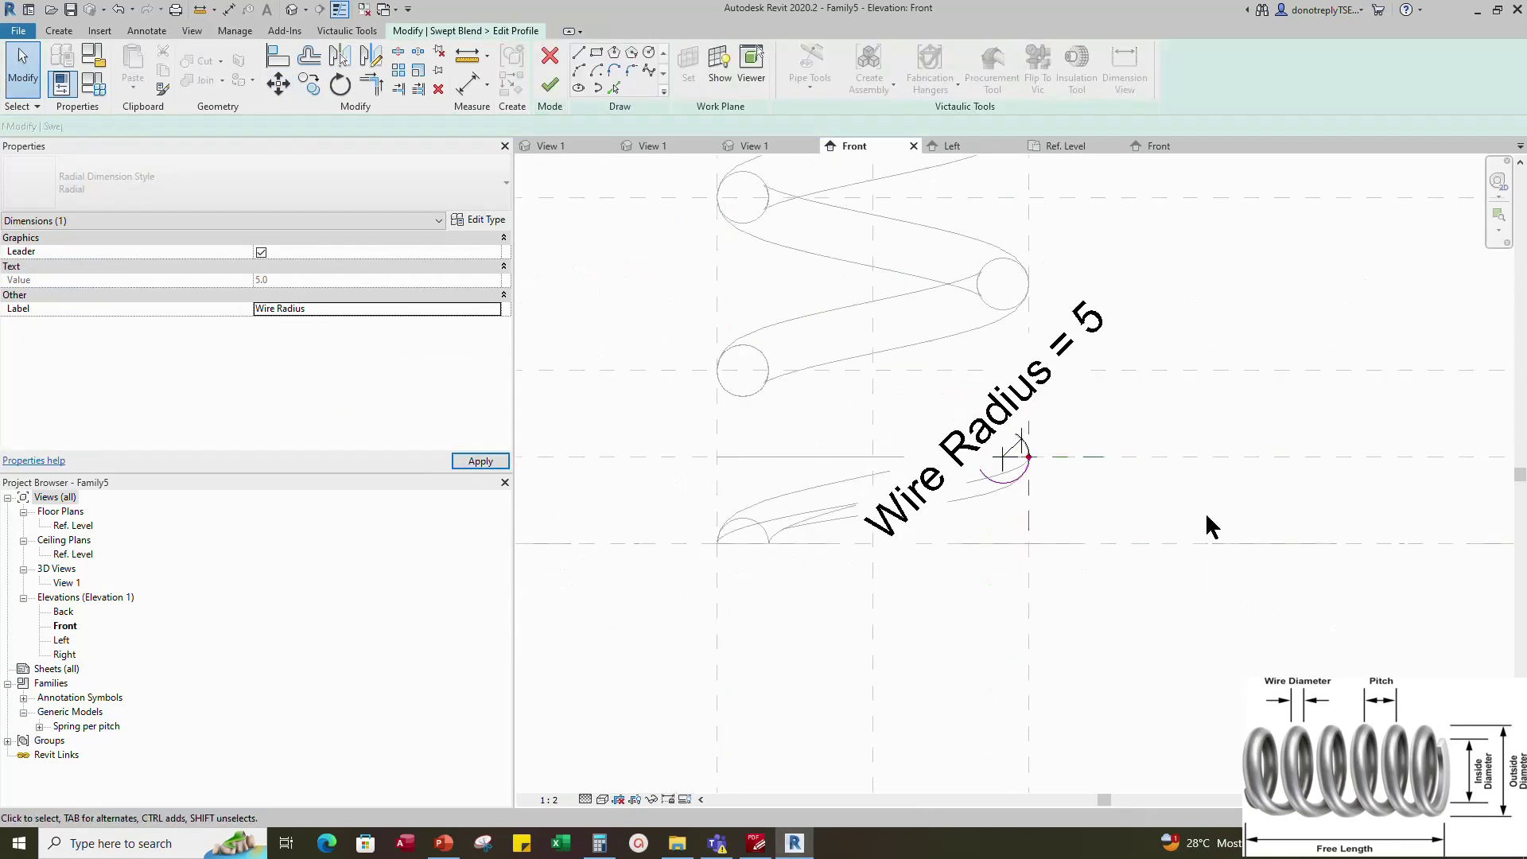
{"action": "left_click", "coordinate": [1212, 516]}
{"action": "left_click", "coordinate": [549, 82]}
{"action": "left_click", "coordinate": [549, 82]}
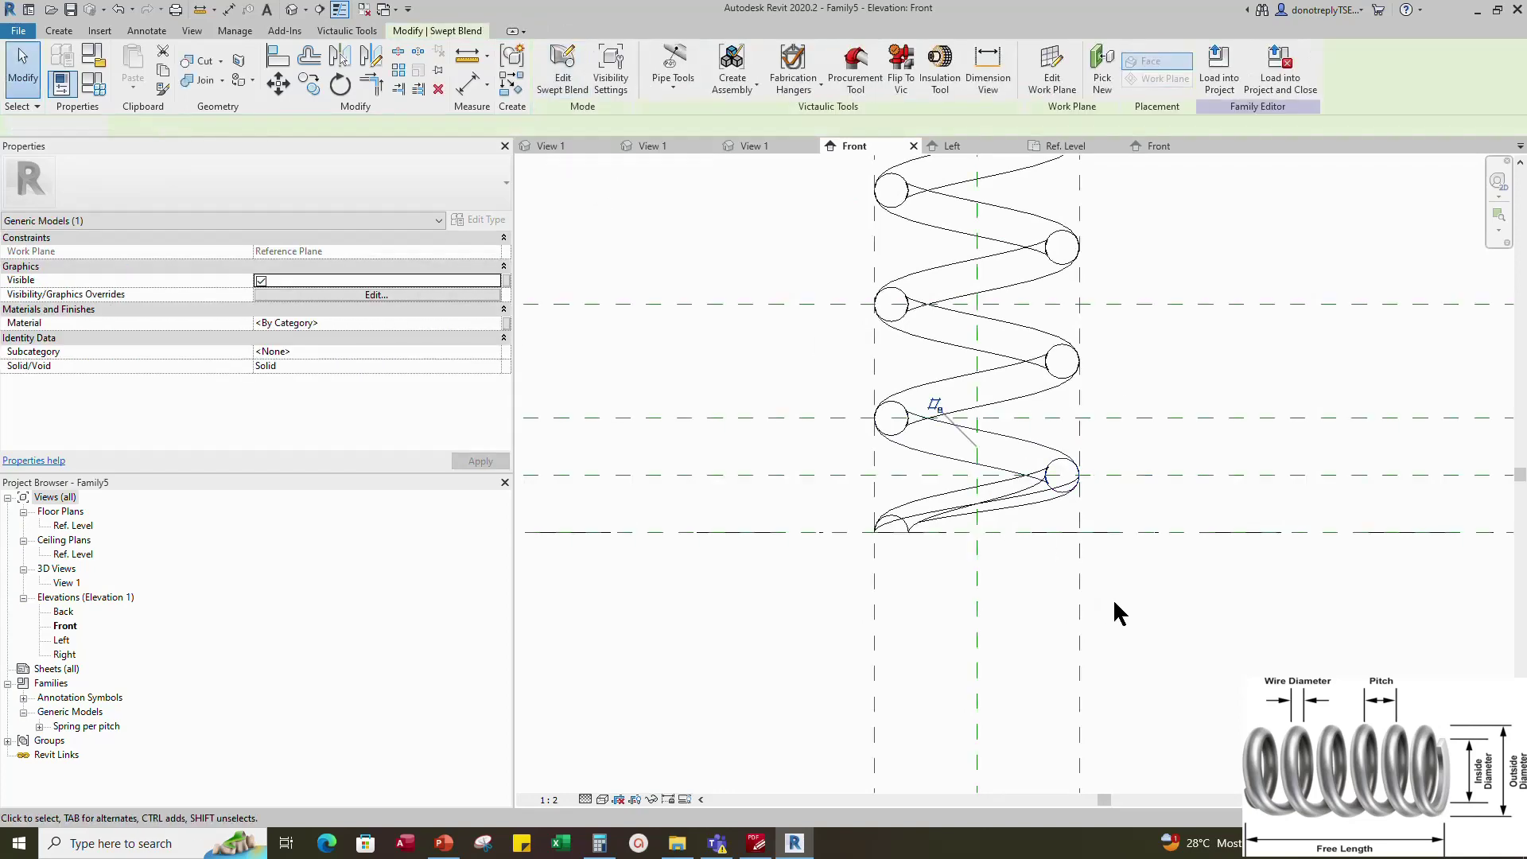
Examine the spring's lower end and the full coil stack in the front elevation
{"action": "scroll", "coordinate": [1193, 604], "scroll_direction": "down", "scroll_amount": 4}
{"action": "scroll", "coordinate": [1193, 541], "scroll_direction": "up", "scroll_amount": 1}
{"action": "scroll", "coordinate": [1227, 592], "scroll_direction": "down", "scroll_amount": 2}
{"action": "scroll", "coordinate": [1182, 428], "scroll_direction": "up", "scroll_amount": 2}
{"action": "scroll", "coordinate": [1321, 388], "scroll_direction": "down", "scroll_amount": 1}
{"action": "scroll", "coordinate": [1035, 598], "scroll_direction": "up", "scroll_amount": 3}
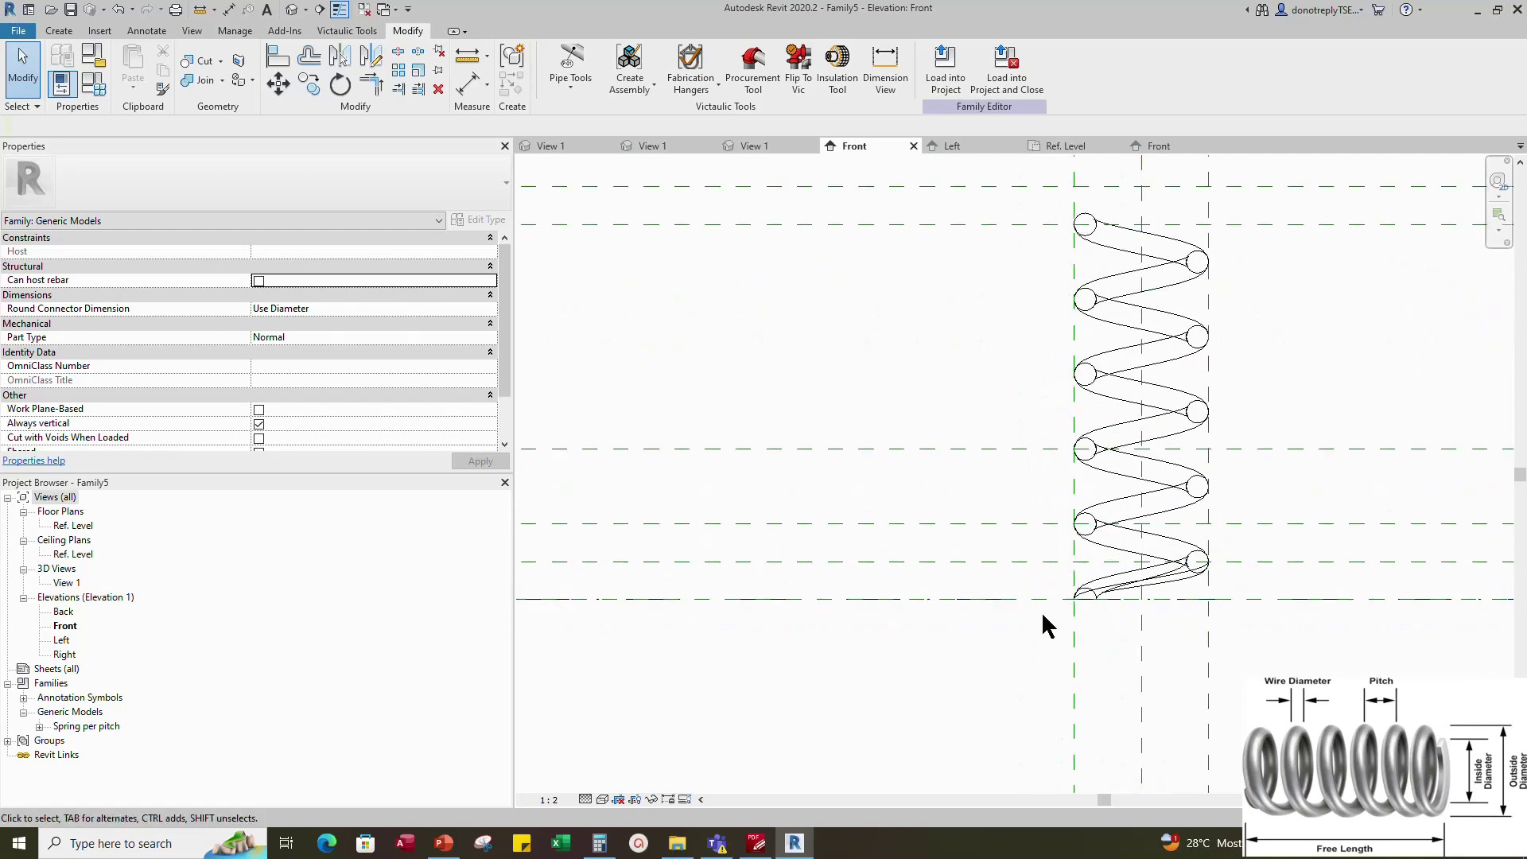
{"action": "scroll", "coordinate": [1189, 598], "scroll_direction": "down", "scroll_amount": 1}
{"action": "scroll", "coordinate": [1319, 373], "scroll_direction": "up", "scroll_amount": 2}
{"action": "scroll", "coordinate": [1225, 390], "scroll_direction": "down", "scroll_amount": 2}
{"action": "scroll", "coordinate": [934, 402], "scroll_direction": "down", "scroll_amount": 2}
Start a swept blend on the reference plane through the top end of the arrayed coils, opening the Ref. Level floor plan
{"action": "left_click", "coordinate": [59, 30]}
{"action": "left_click", "coordinate": [272, 67]}
{"action": "left_click", "coordinate": [972, 71]}
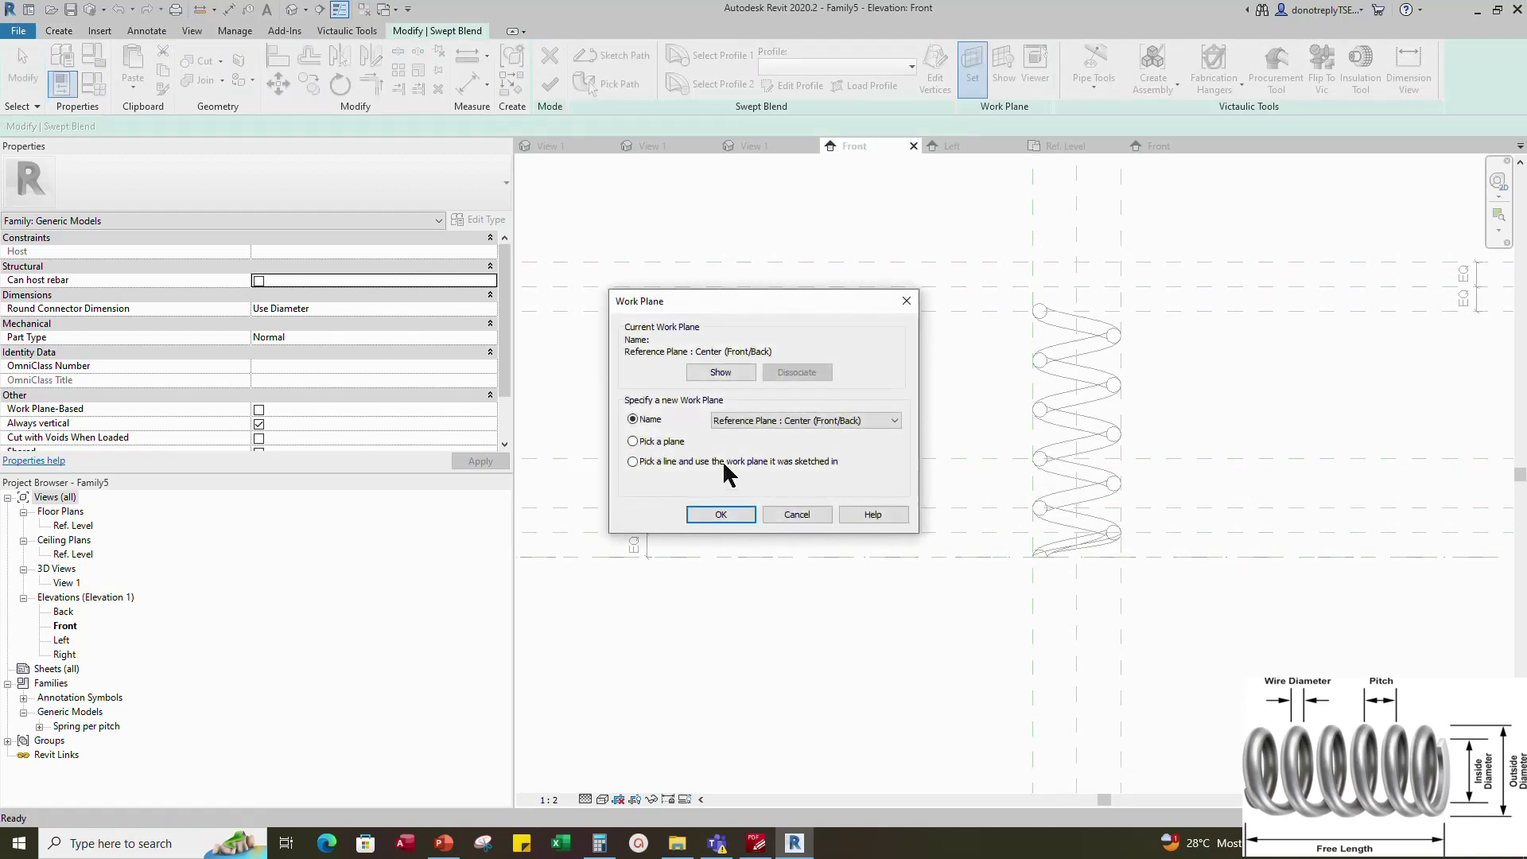
{"action": "left_click", "coordinate": [716, 513]}
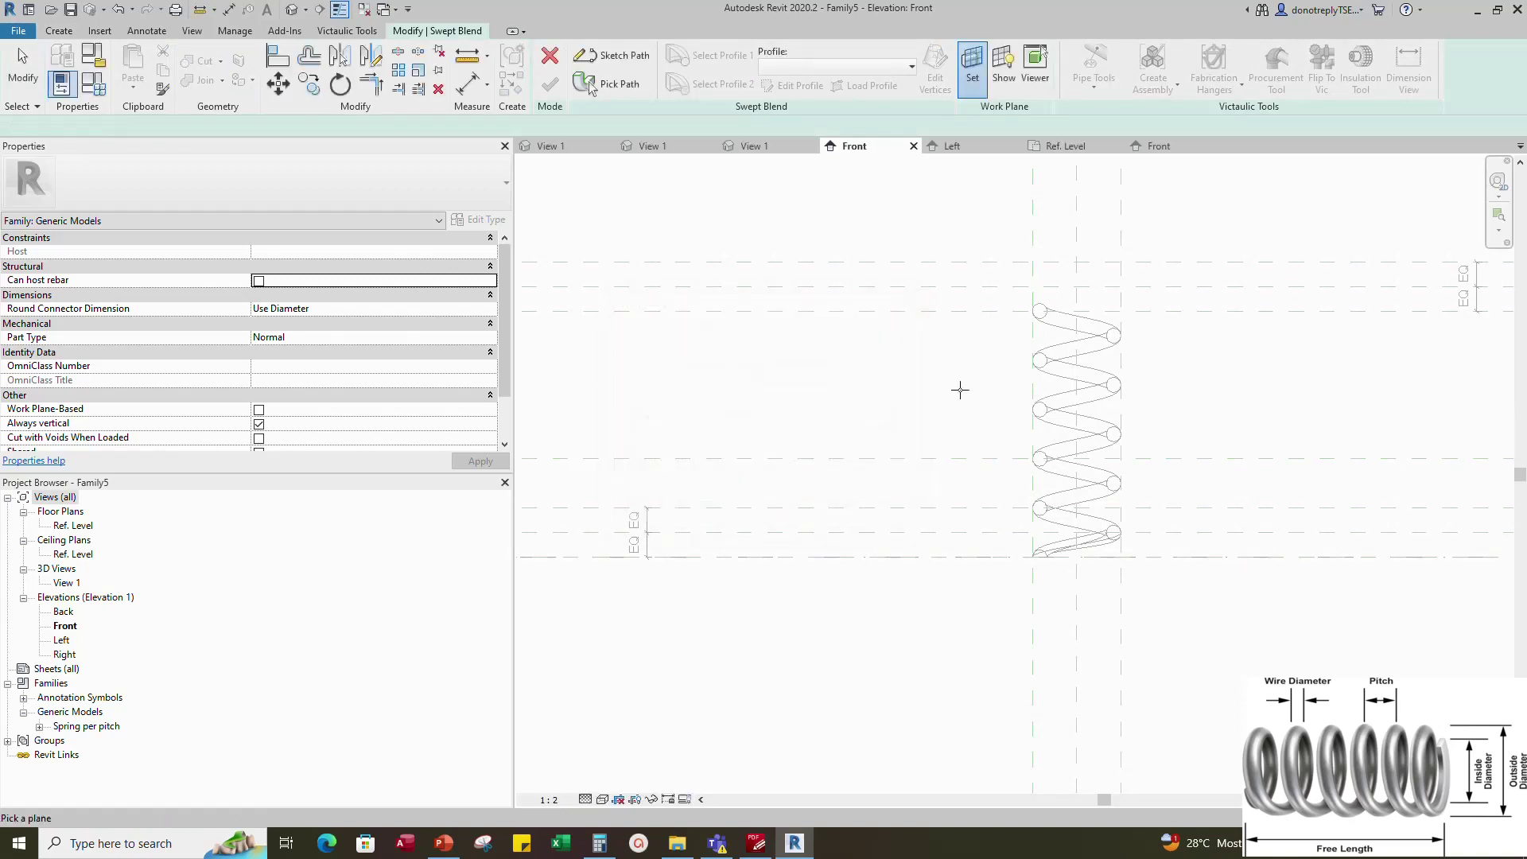
{"action": "left_click", "coordinate": [974, 311]}
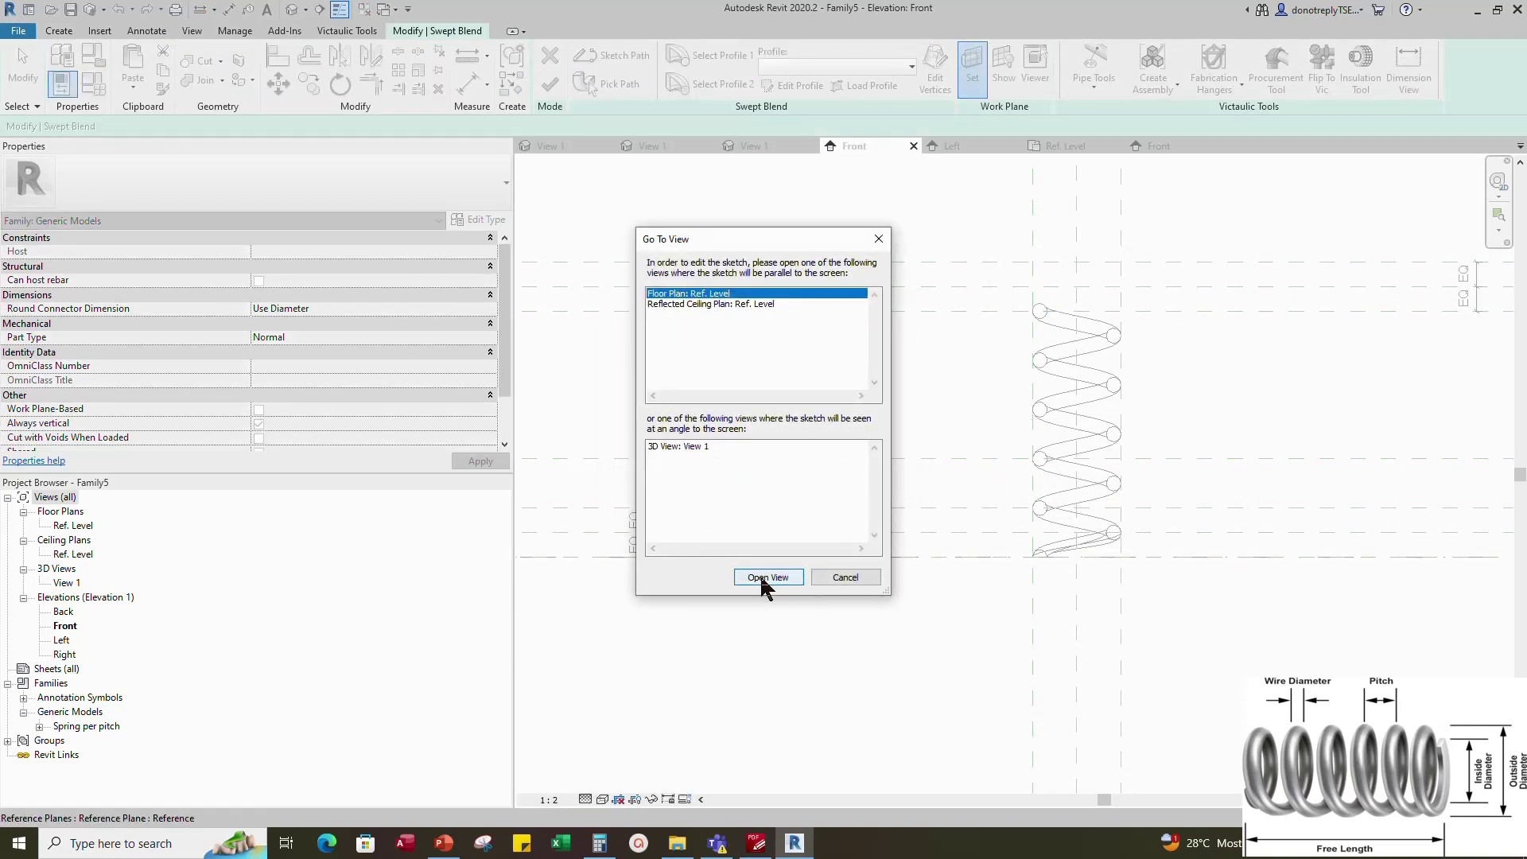
{"action": "left_click", "coordinate": [759, 579]}
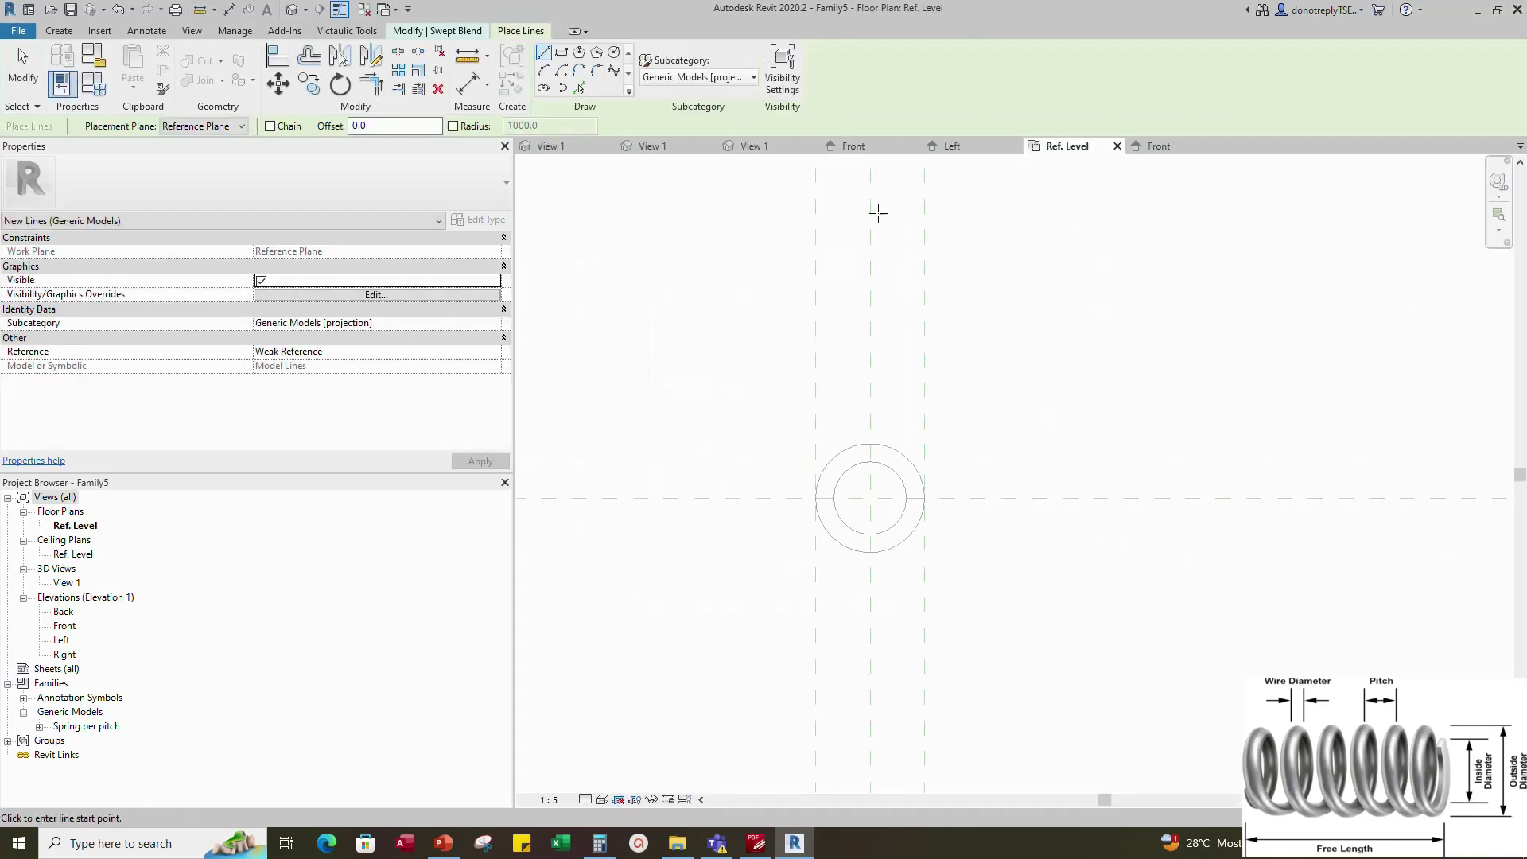
Sketch the path as a 30 mm radius semicircle around the coil's front half, from the left to the right reference plane
{"action": "key", "text": "Escape"}
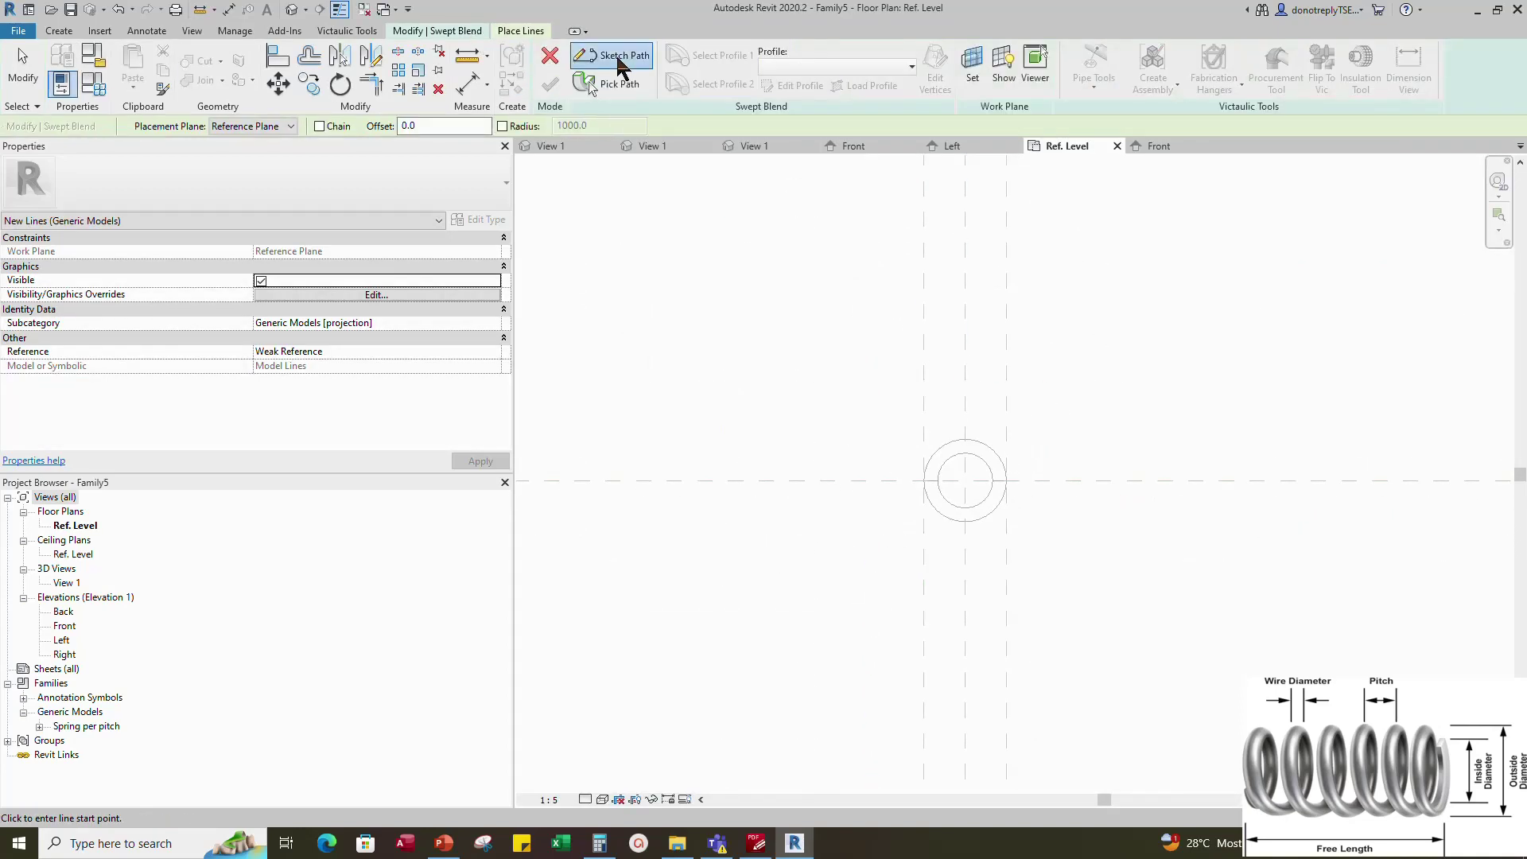
{"action": "left_click", "coordinate": [623, 61]}
{"action": "left_click", "coordinate": [869, 427]}
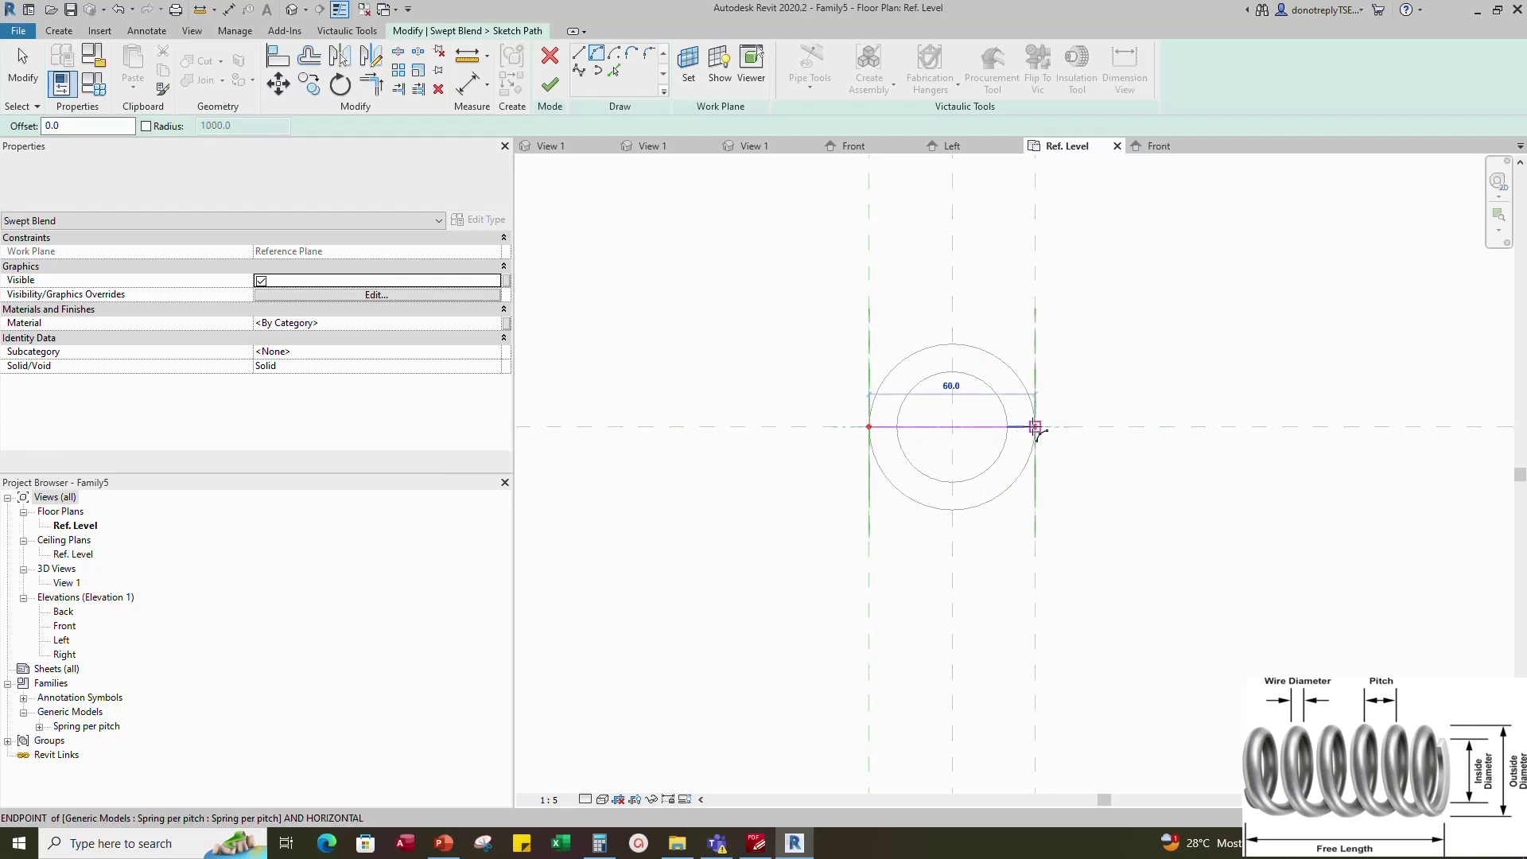
{"action": "left_click", "coordinate": [1035, 427]}
{"action": "left_click", "coordinate": [1010, 465]}
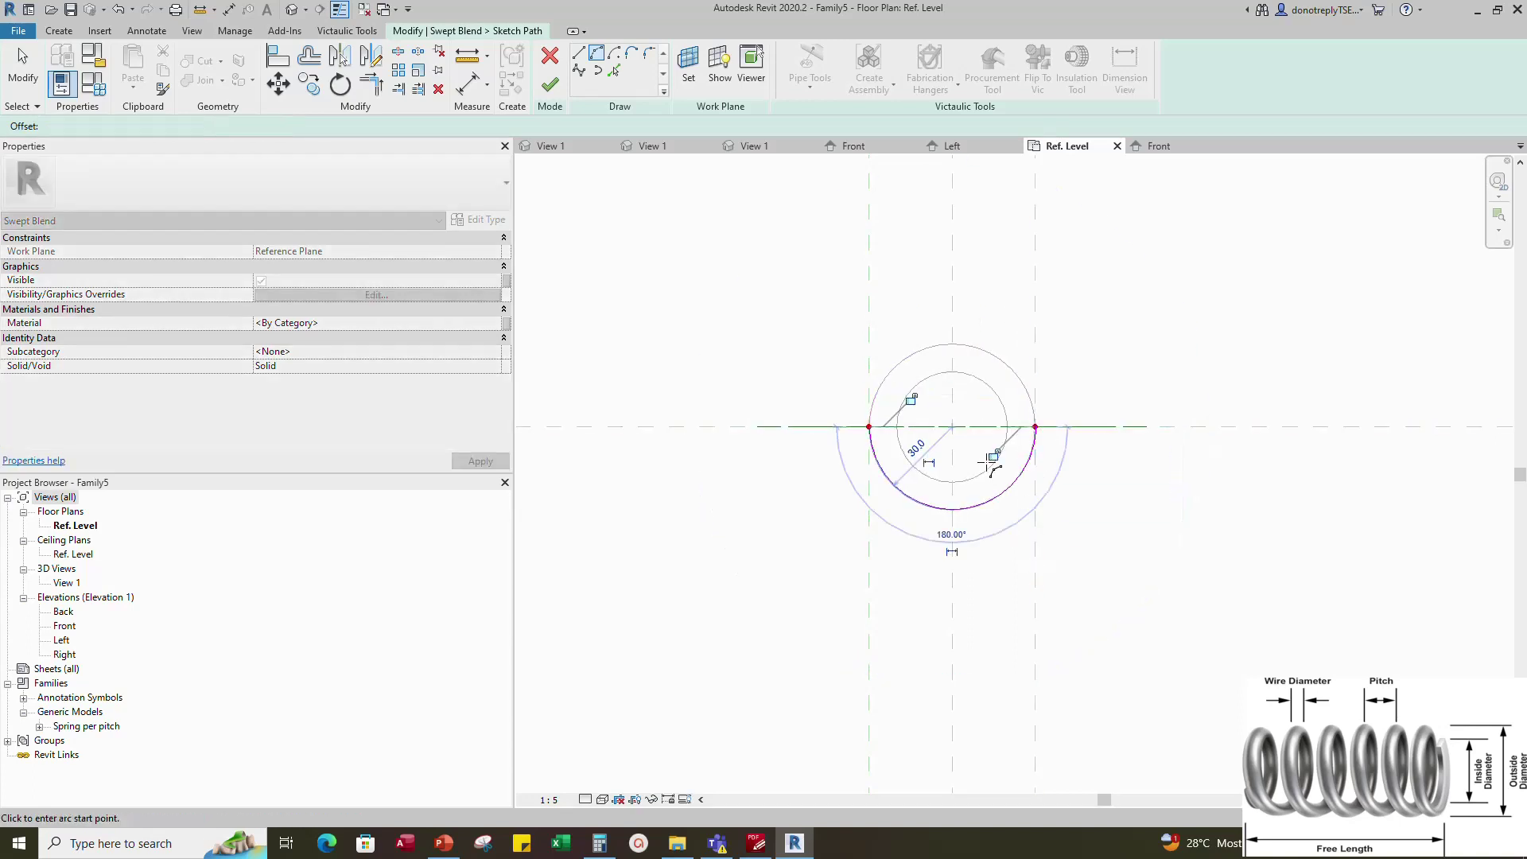
{"action": "key", "text": "Escape"}
Make the path arc's radius dimension permanent, label it with the Outer Radius parameter, and finish the path
{"action": "left_click", "coordinate": [932, 447]}
{"action": "left_click", "coordinate": [495, 308]}
{"action": "left_click", "coordinate": [318, 347]}
{"action": "left_click", "coordinate": [1183, 517]}
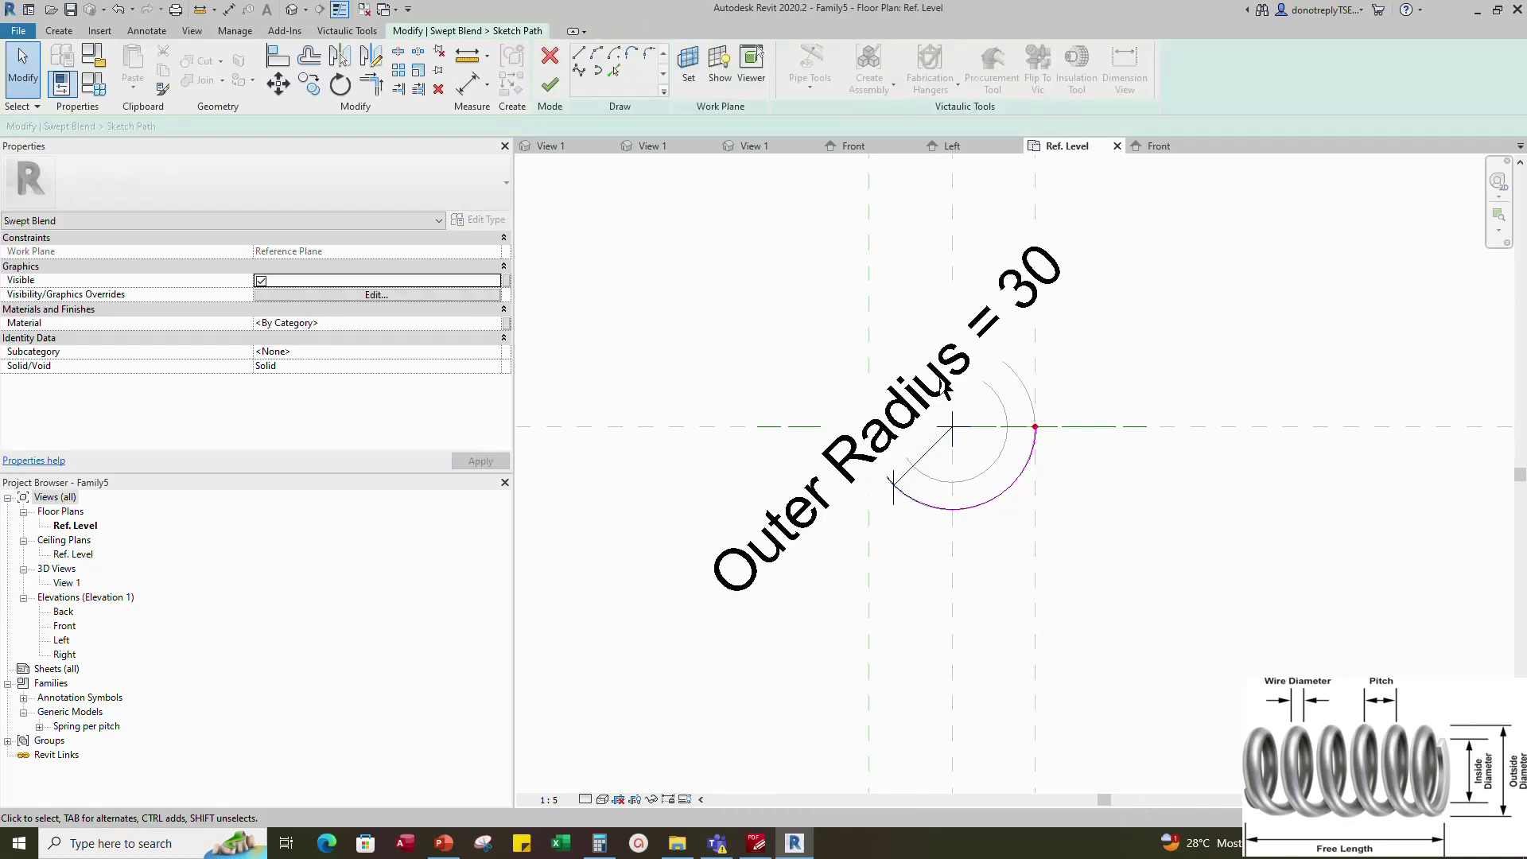
{"action": "left_click", "coordinate": [550, 84]}
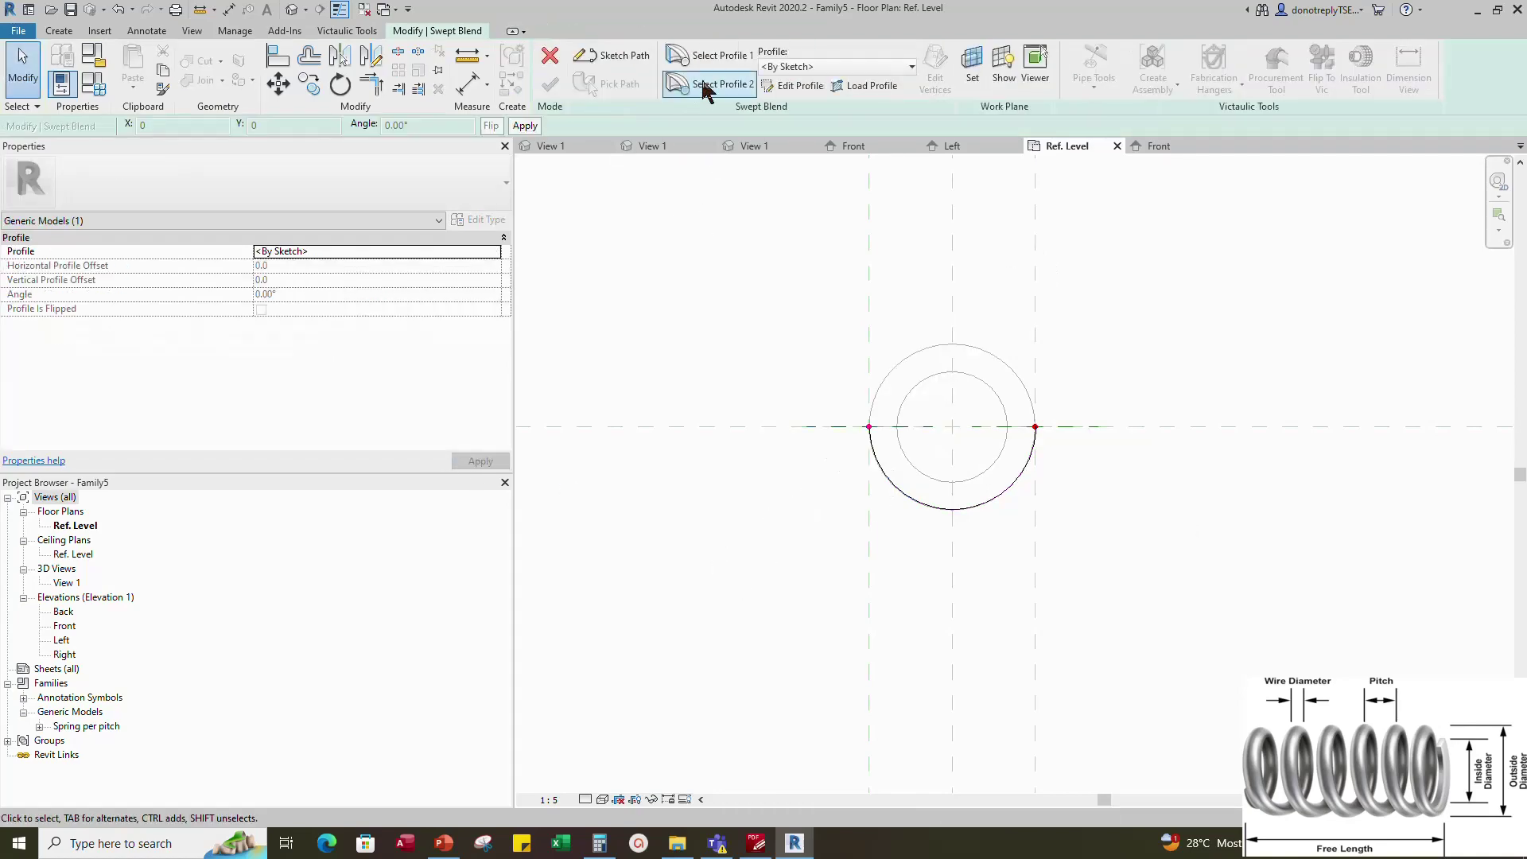
Edit the first profile in the front elevation and sketch a 5 mm radius circle centred on the path's left end
{"action": "left_click", "coordinate": [795, 85]}
{"action": "left_click", "coordinate": [769, 578]}
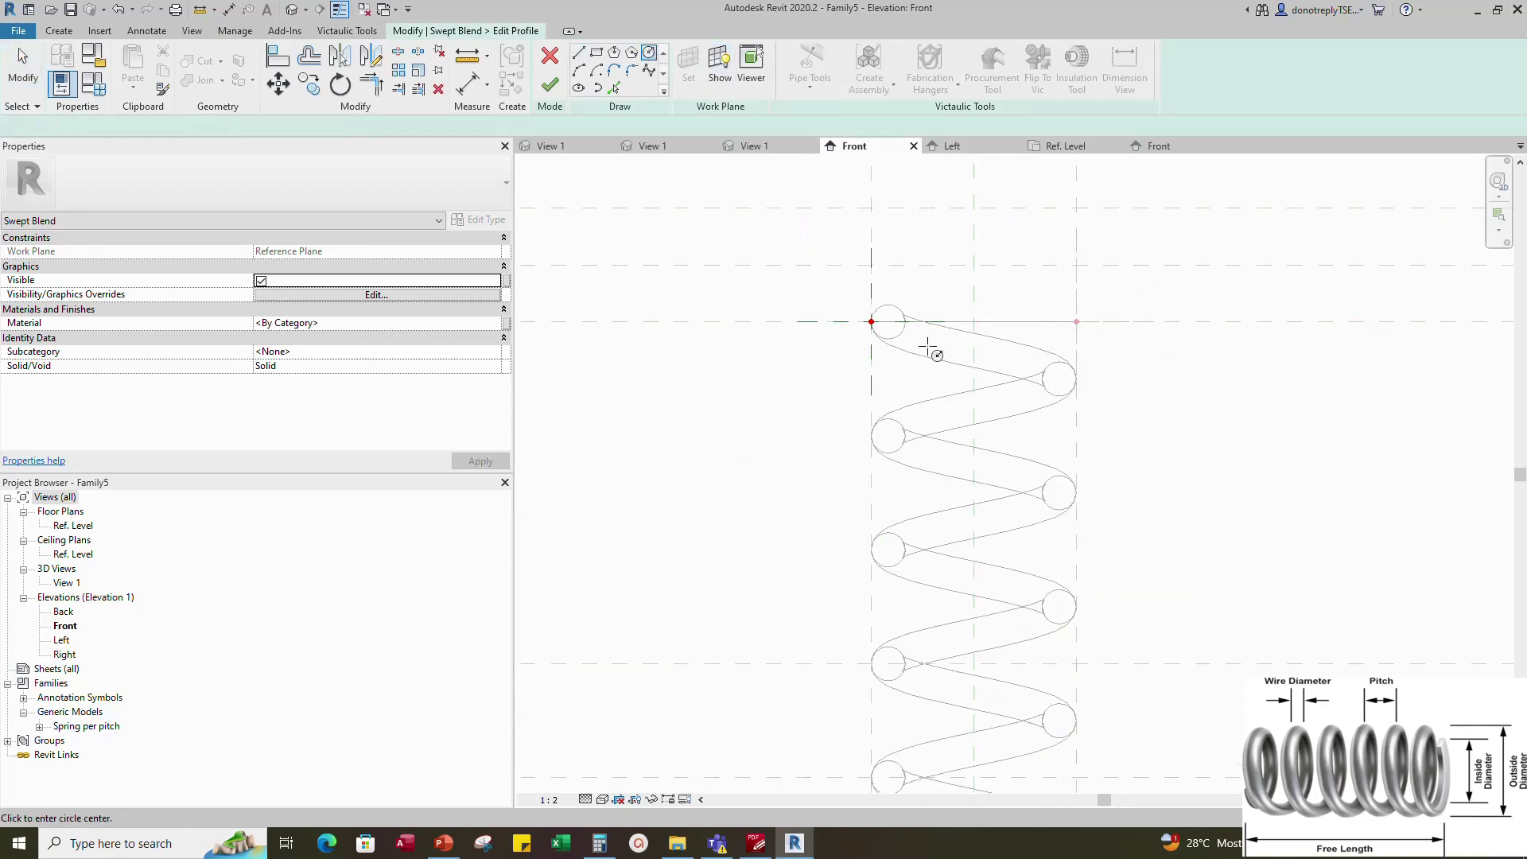
{"action": "left_click", "coordinate": [871, 322]}
{"action": "left_click", "coordinate": [888, 326]}
{"action": "scroll", "coordinate": [890, 343], "scroll_direction": "up", "scroll_amount": 2}
{"action": "key", "text": "Escape"}
{"action": "key", "text": "Escape"}
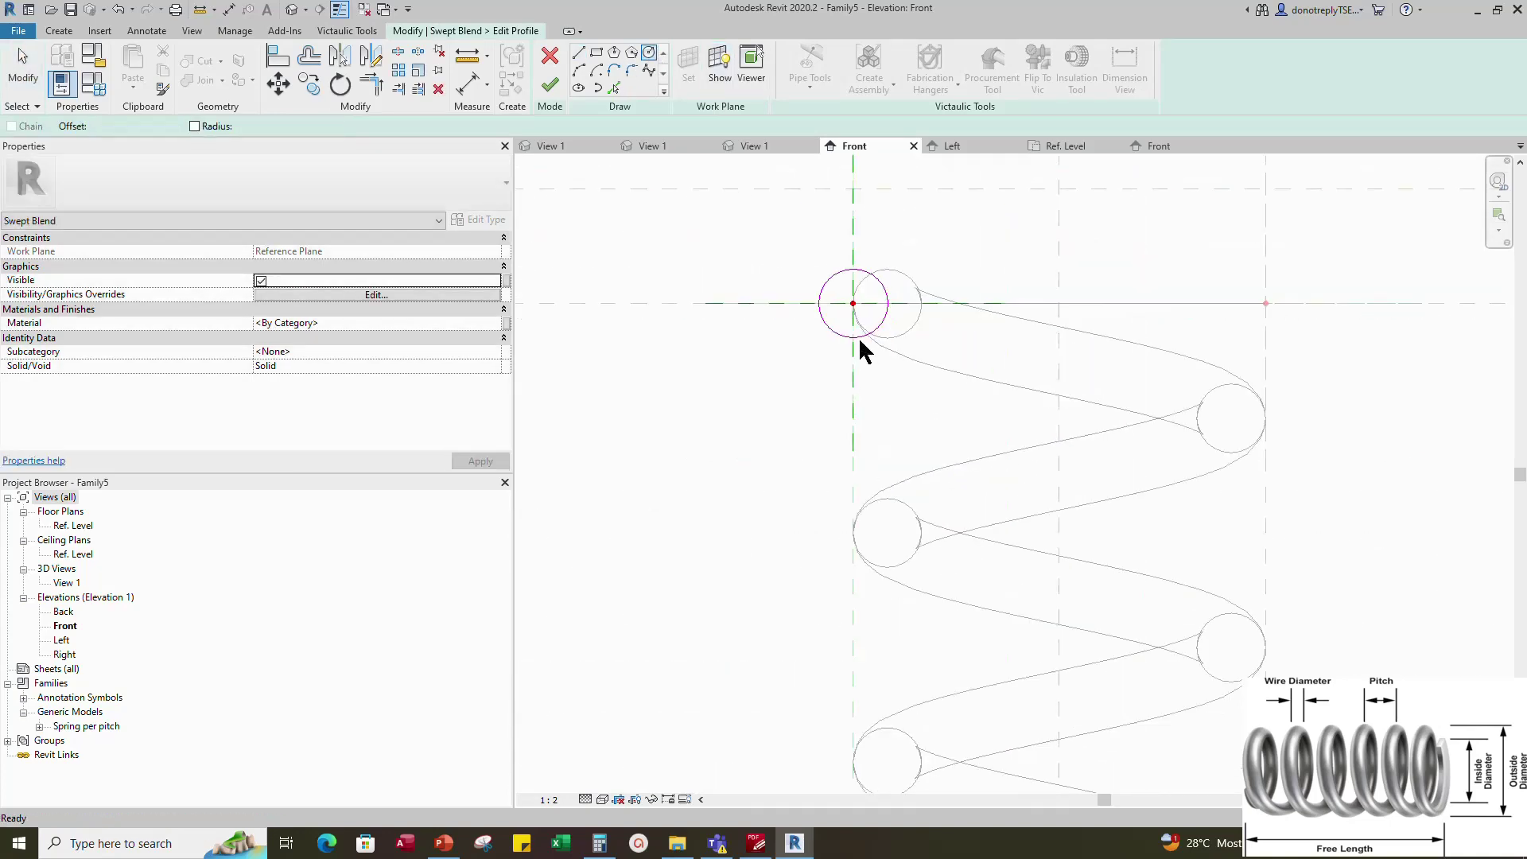
Move the circle right so its left quadrant sits on the path's left end
{"action": "left_click", "coordinate": [278, 84]}
{"action": "left_click", "coordinate": [819, 304]}
{"action": "left_click", "coordinate": [853, 304]}
{"action": "left_click", "coordinate": [886, 359]}
Make the first profile circle's radius dimension permanent, label it with Wire Radius, and finish the profile
{"action": "scroll", "coordinate": [912, 316], "scroll_direction": "up", "scroll_amount": 2}
{"action": "left_click", "coordinate": [913, 318]}
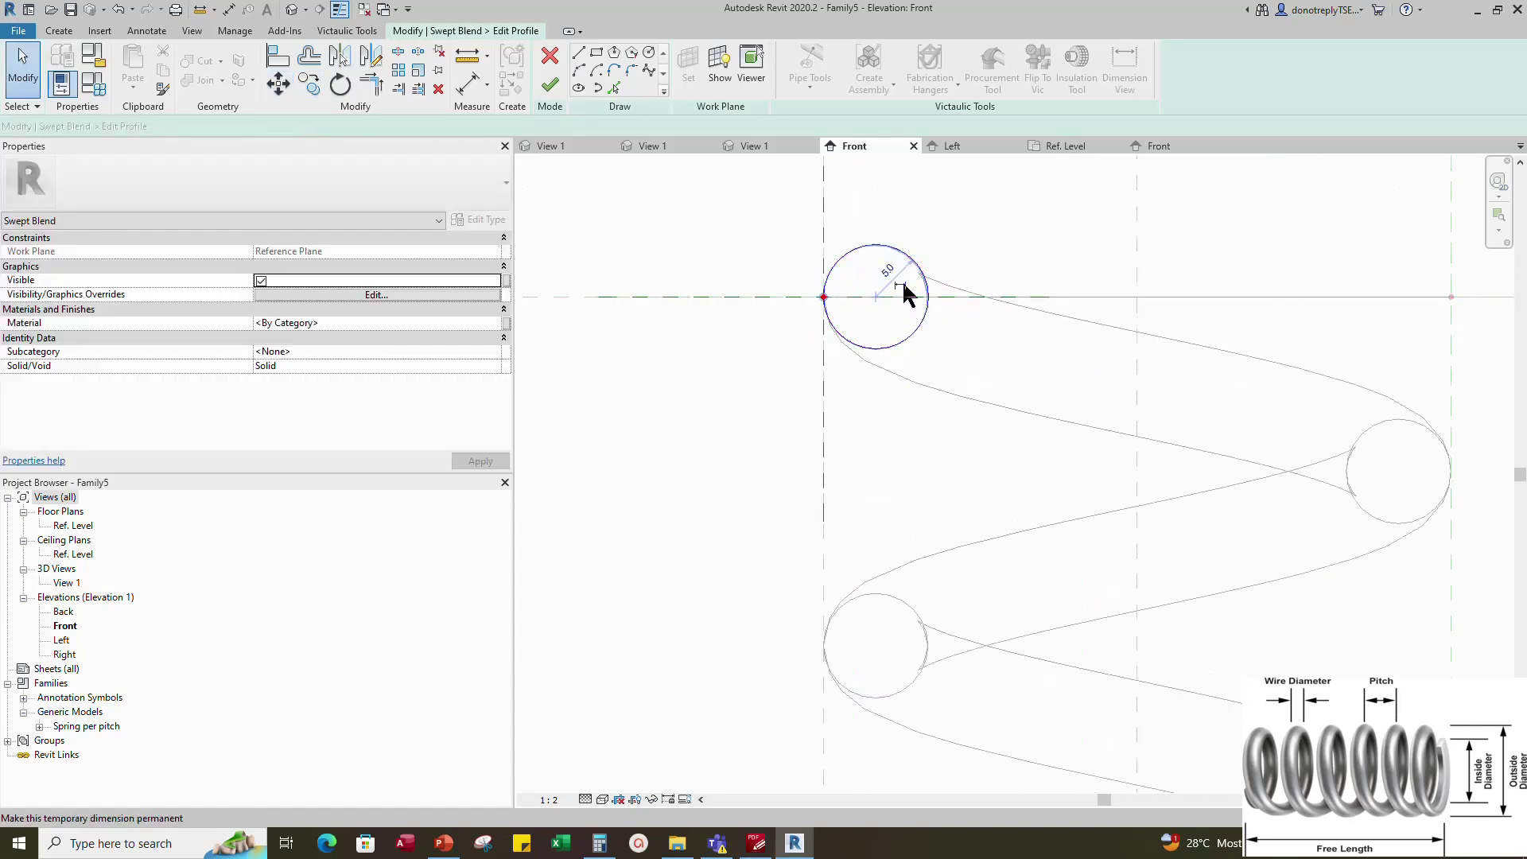
{"action": "left_click", "coordinate": [906, 288]}
{"action": "left_click", "coordinate": [497, 309]}
{"action": "left_click", "coordinate": [303, 398]}
{"action": "left_click", "coordinate": [827, 412]}
{"action": "scroll", "coordinate": [827, 412], "scroll_direction": "down", "scroll_amount": 3}
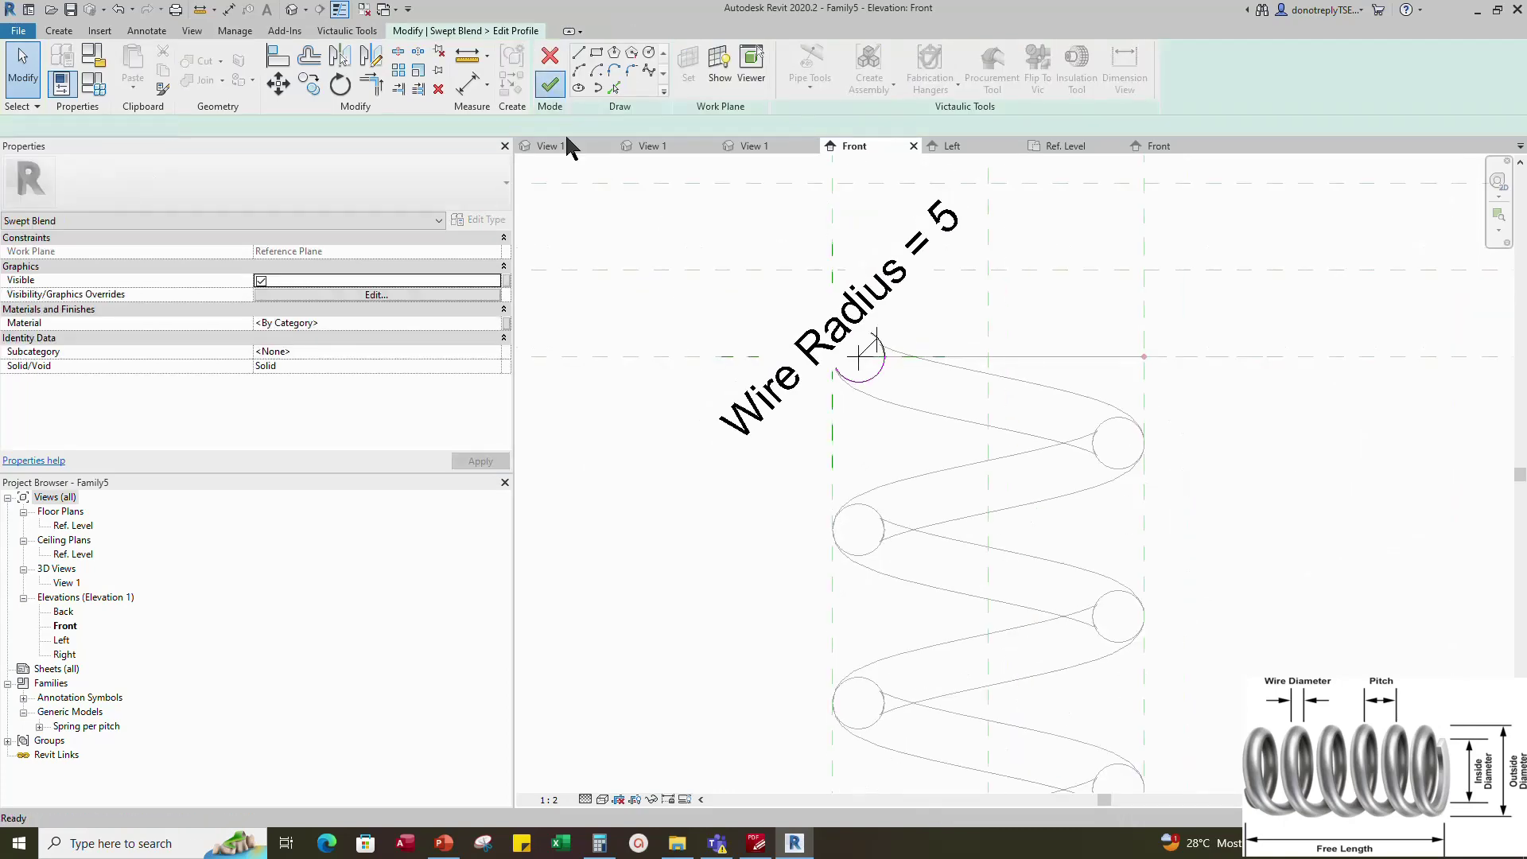
{"action": "left_click", "coordinate": [549, 88]}
Sketch the second profile as an ellipse with 5 mm radii, centred where the right reference plane crosses the first plane above the top coil
{"action": "left_click", "coordinate": [791, 86]}
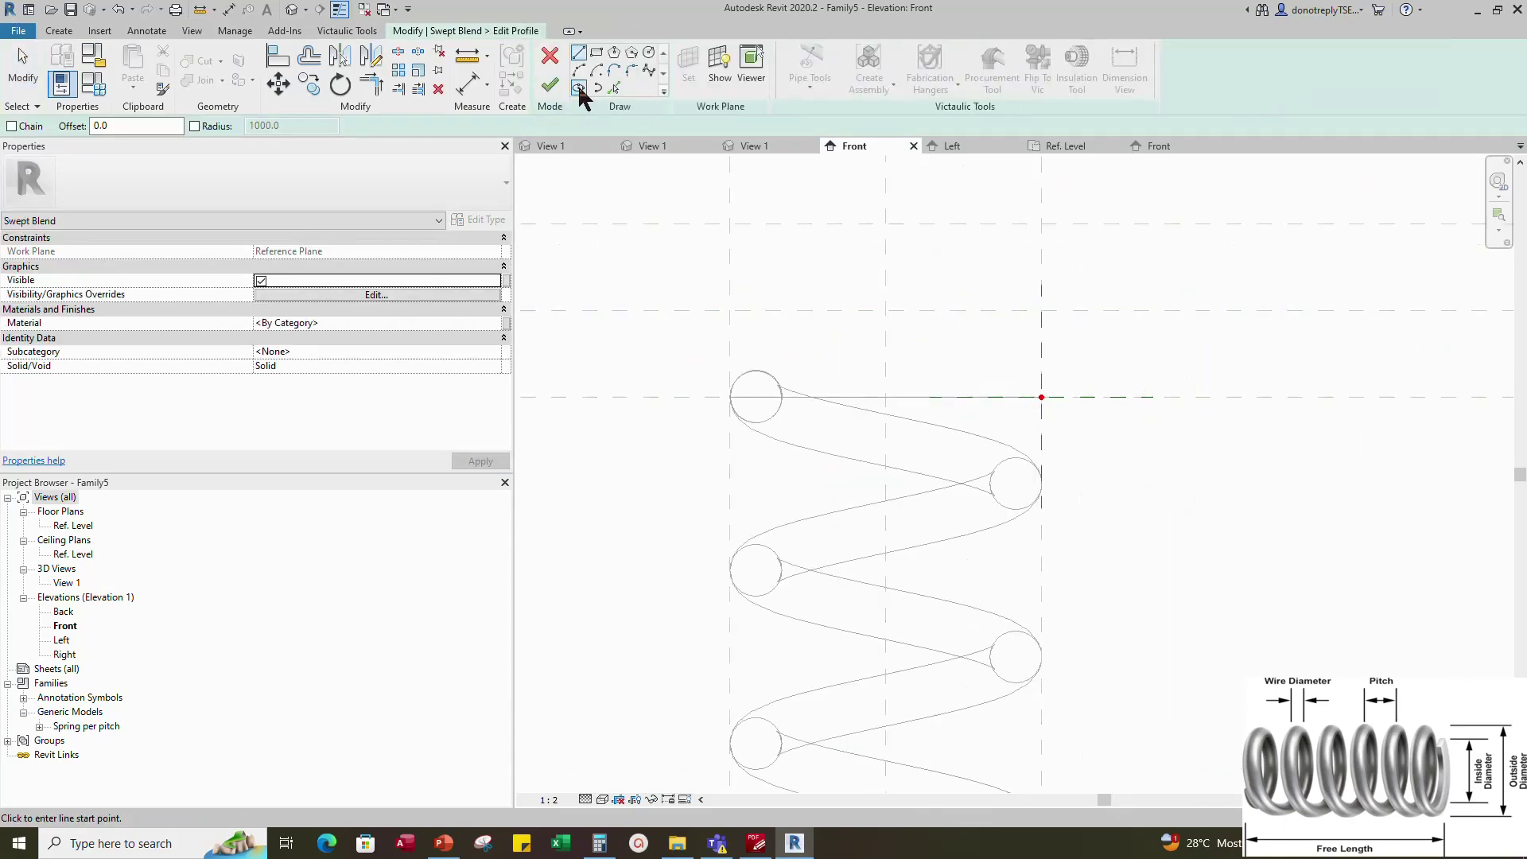
{"action": "left_click", "coordinate": [1035, 310]}
{"action": "left_click", "coordinate": [1065, 312]}
{"action": "left_click", "coordinate": [1067, 340]}
{"action": "key", "text": "Escape"}
{"action": "key", "text": "Escape"}
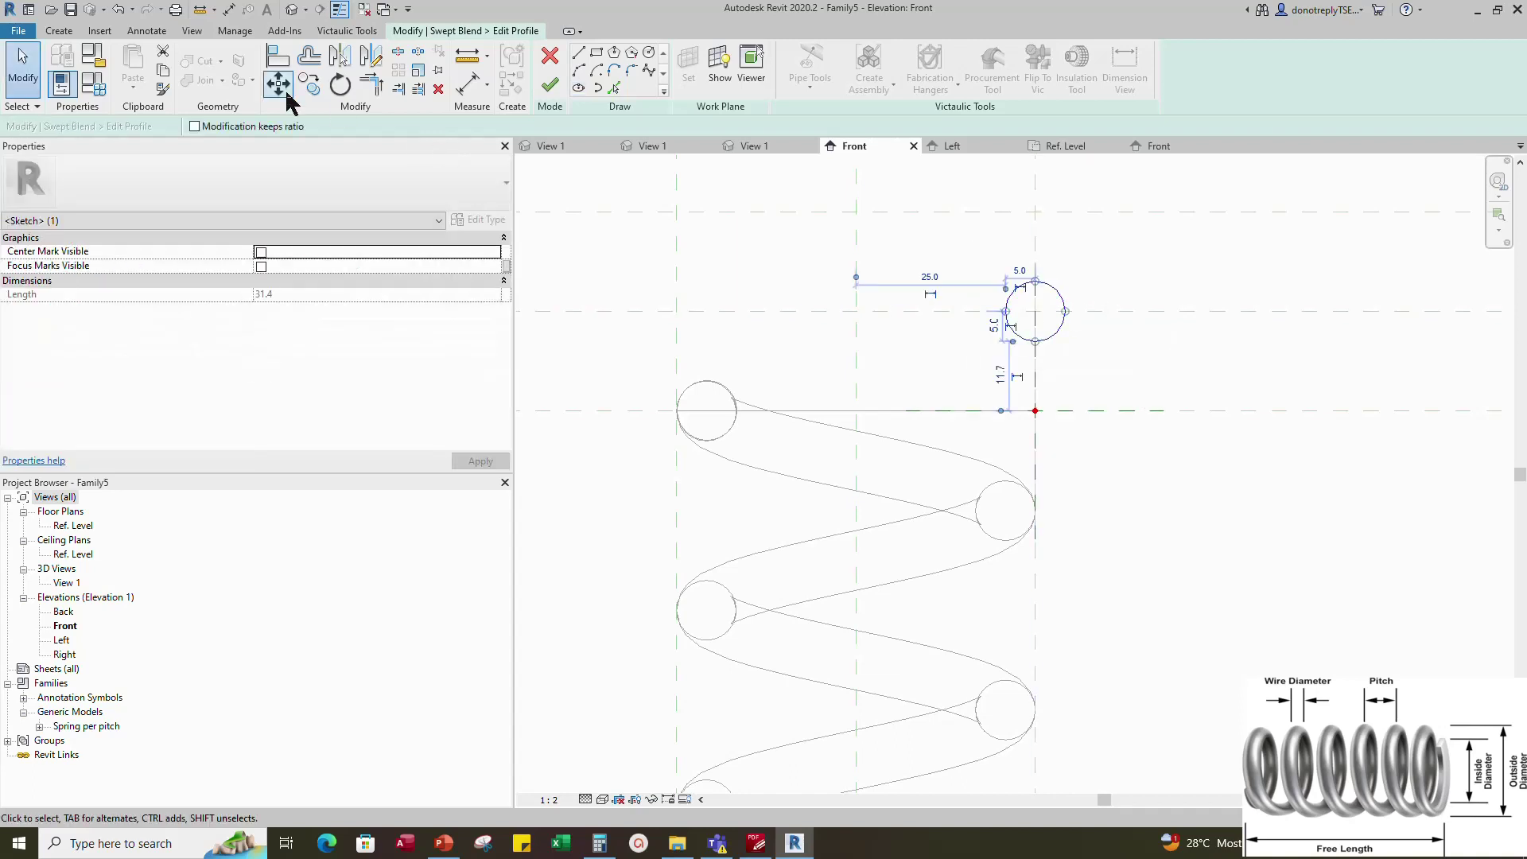
Move the ellipse left so its right quadrant sits on the intersection of those two reference planes
{"action": "left_click", "coordinate": [278, 83]}
{"action": "left_click", "coordinate": [1065, 311]}
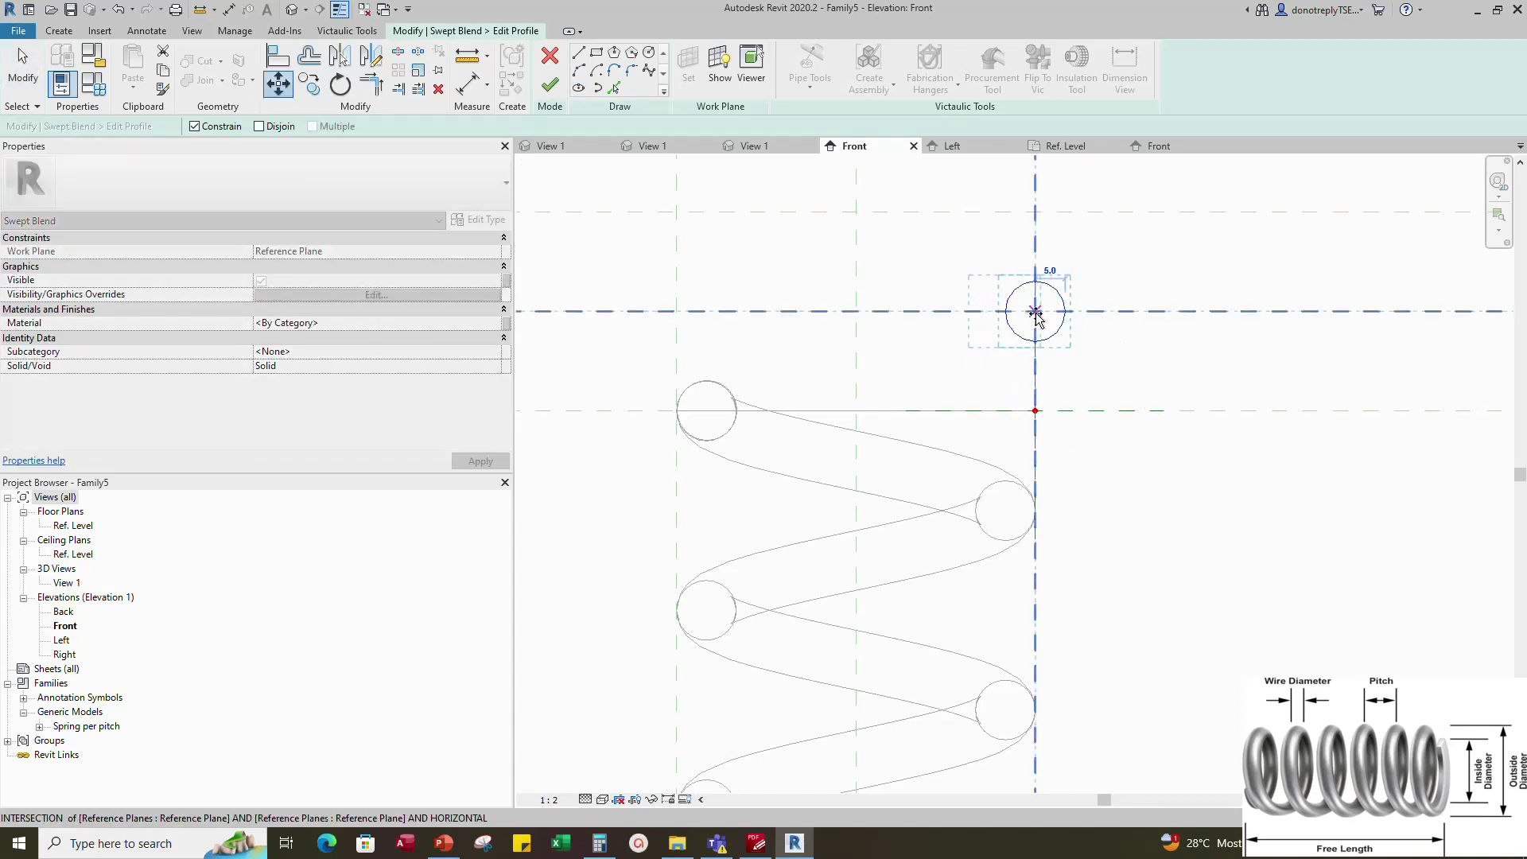
{"action": "left_click", "coordinate": [1035, 310]}
{"action": "left_click", "coordinate": [535, 179]}
Align the ellipse with the reference planes that meet at its right quadrant
{"action": "key", "text": "a"}
{"action": "key", "text": "l"}
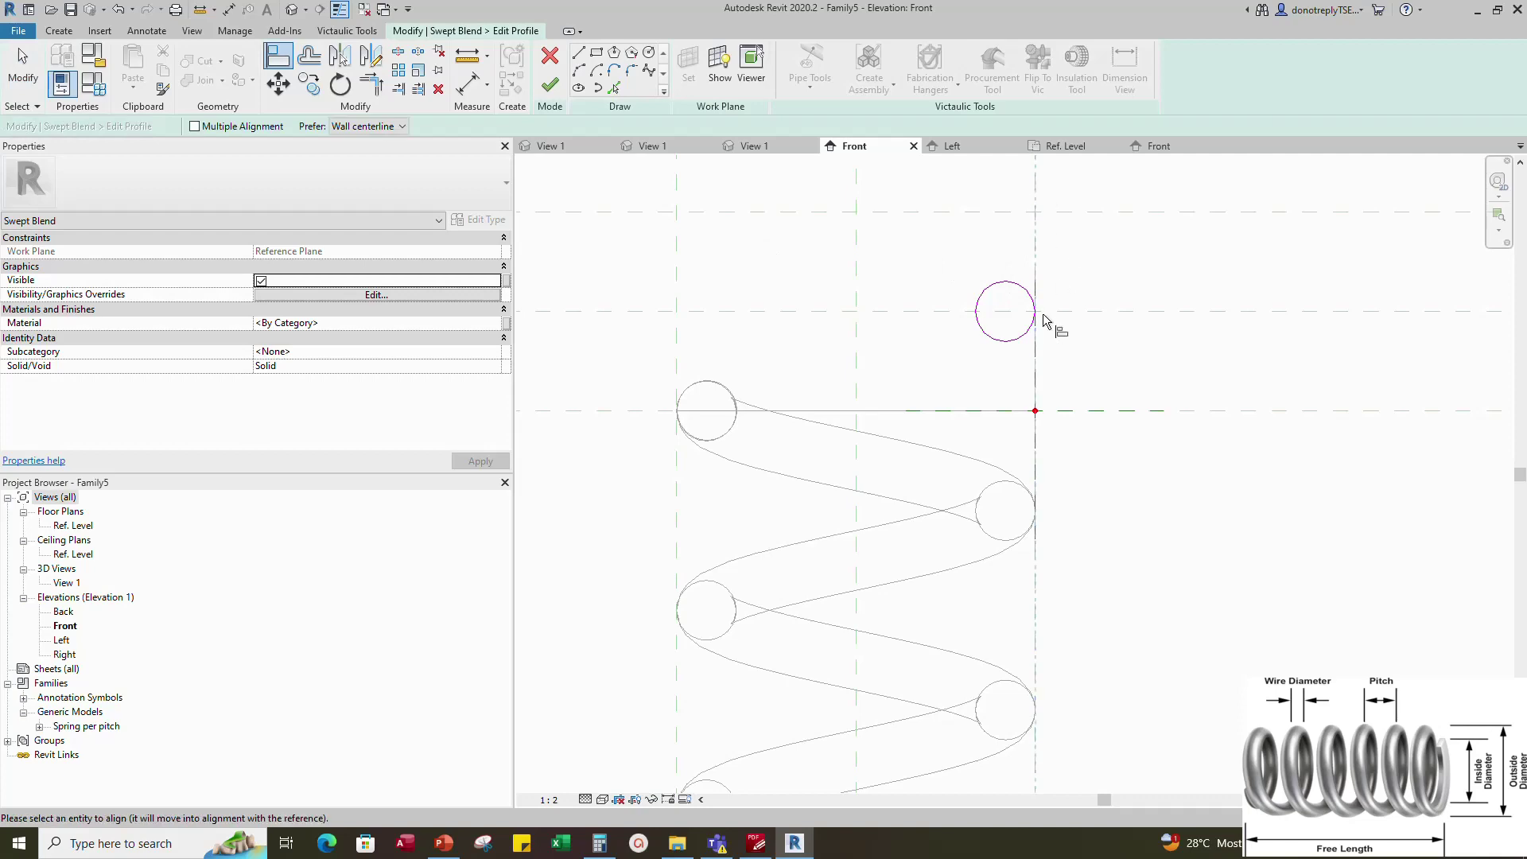
{"action": "left_click", "coordinate": [1041, 287]}
{"action": "scroll", "coordinate": [1107, 337], "scroll_direction": "down", "scroll_amount": 3}
{"action": "key", "text": "Escape"}
{"action": "key", "text": "Escape"}
Make the ellipse's radius dimensions permanent and label the horizontal one with the Wire Radius parameter
{"action": "left_click", "coordinate": [1057, 326]}
{"action": "scroll", "coordinate": [1055, 325], "scroll_direction": "up", "scroll_amount": 5}
{"action": "left_click", "coordinate": [968, 335]}
{"action": "left_click", "coordinate": [494, 322]}
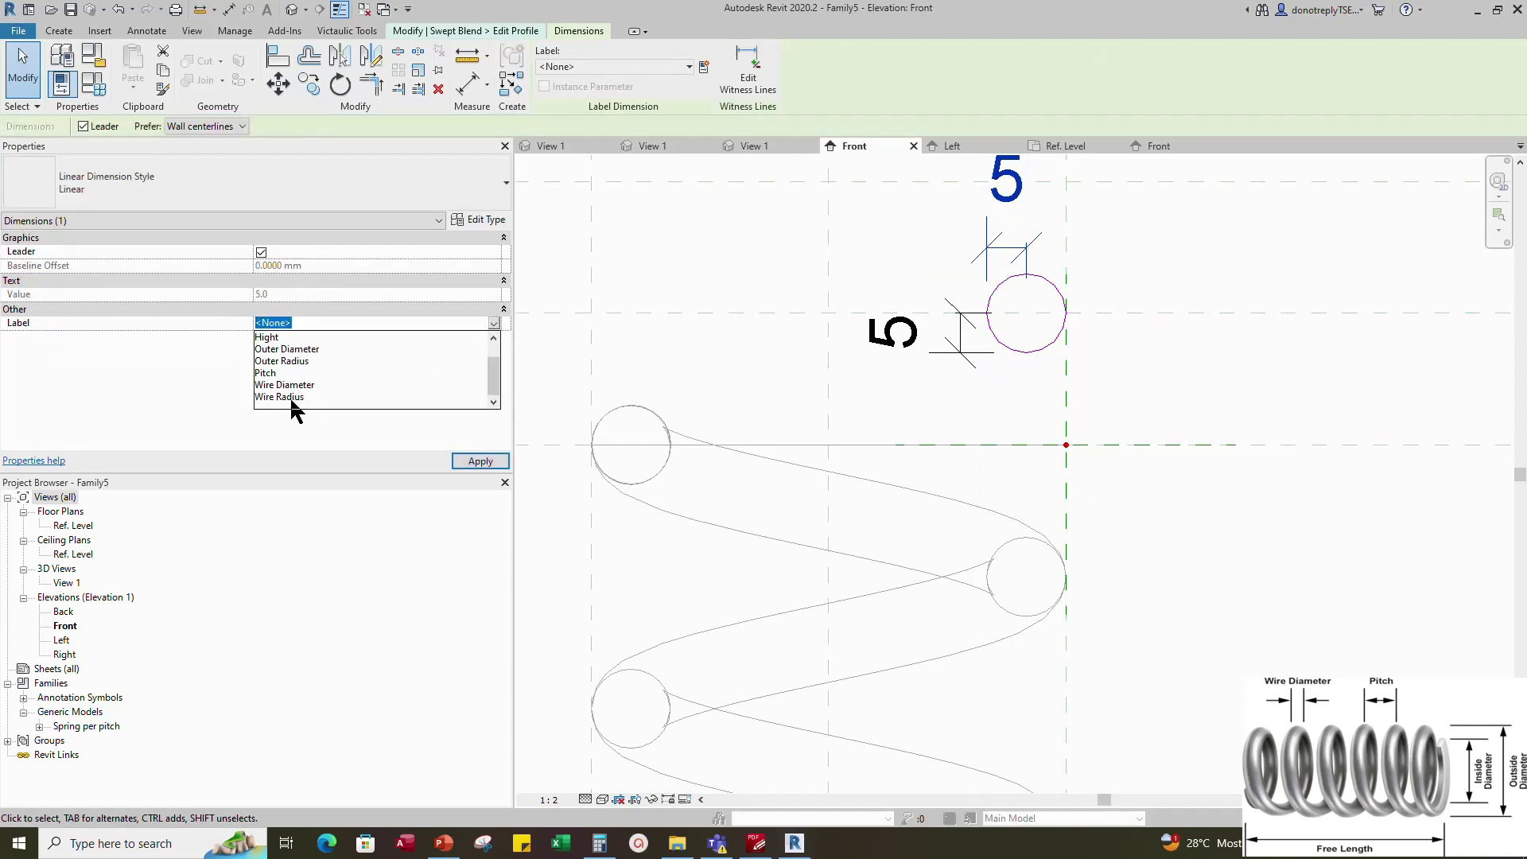
{"action": "left_click", "coordinate": [296, 398]}
Label the ellipse's vertical radius dimension with Wire Radius, and finish the profile and the upper swept blend
{"action": "left_click", "coordinate": [892, 332]}
{"action": "left_click", "coordinate": [494, 322]}
{"action": "left_click", "coordinate": [275, 397]}
{"action": "left_click", "coordinate": [1167, 468]}
{"action": "scroll", "coordinate": [1124, 549], "scroll_direction": "down", "scroll_amount": 2}
{"action": "left_click", "coordinate": [549, 87]}
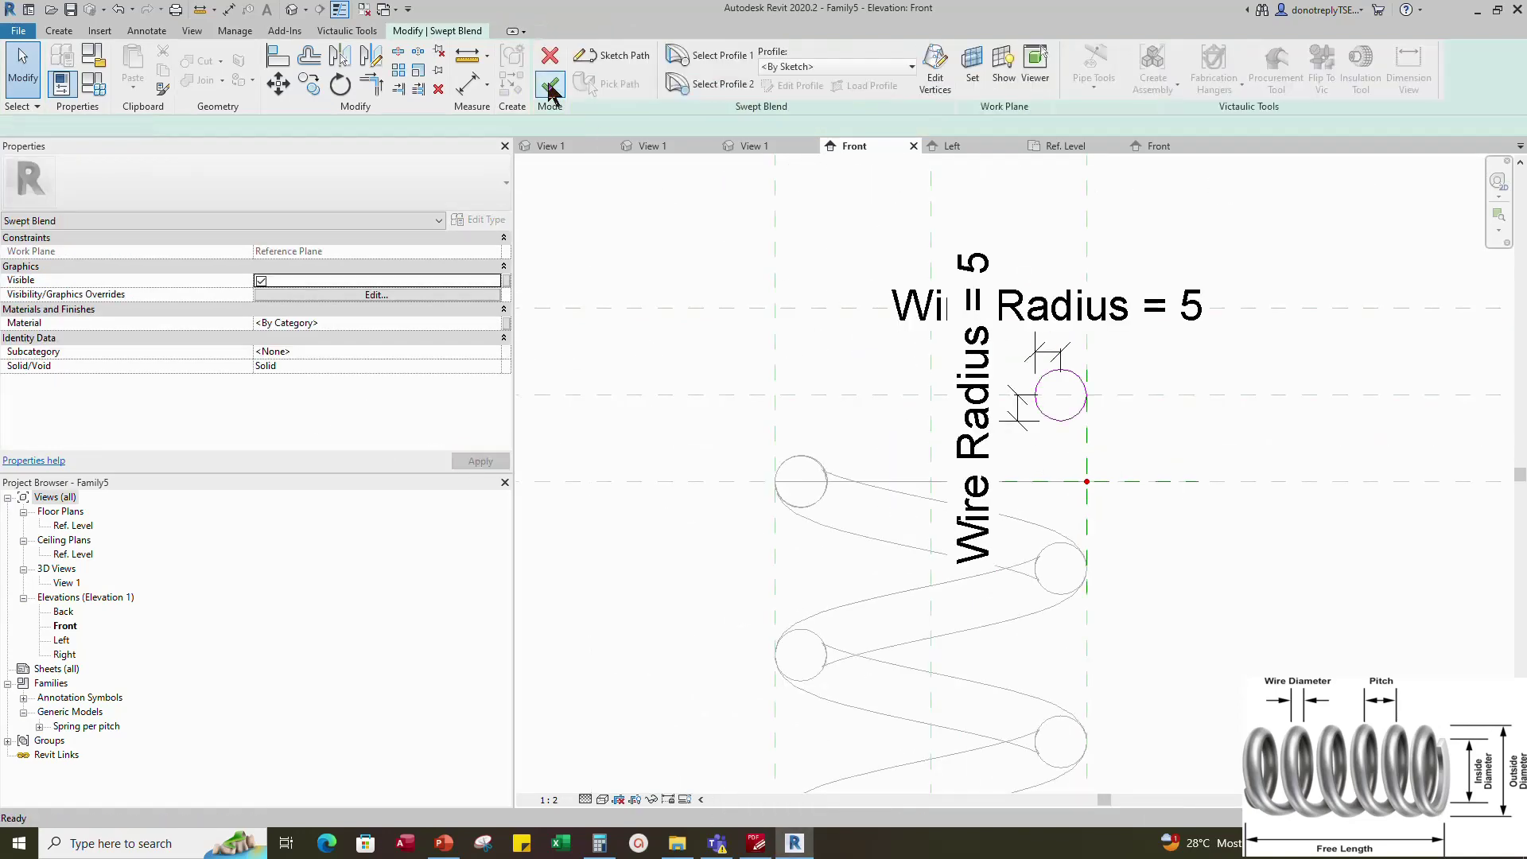
{"action": "left_click", "coordinate": [549, 88]}
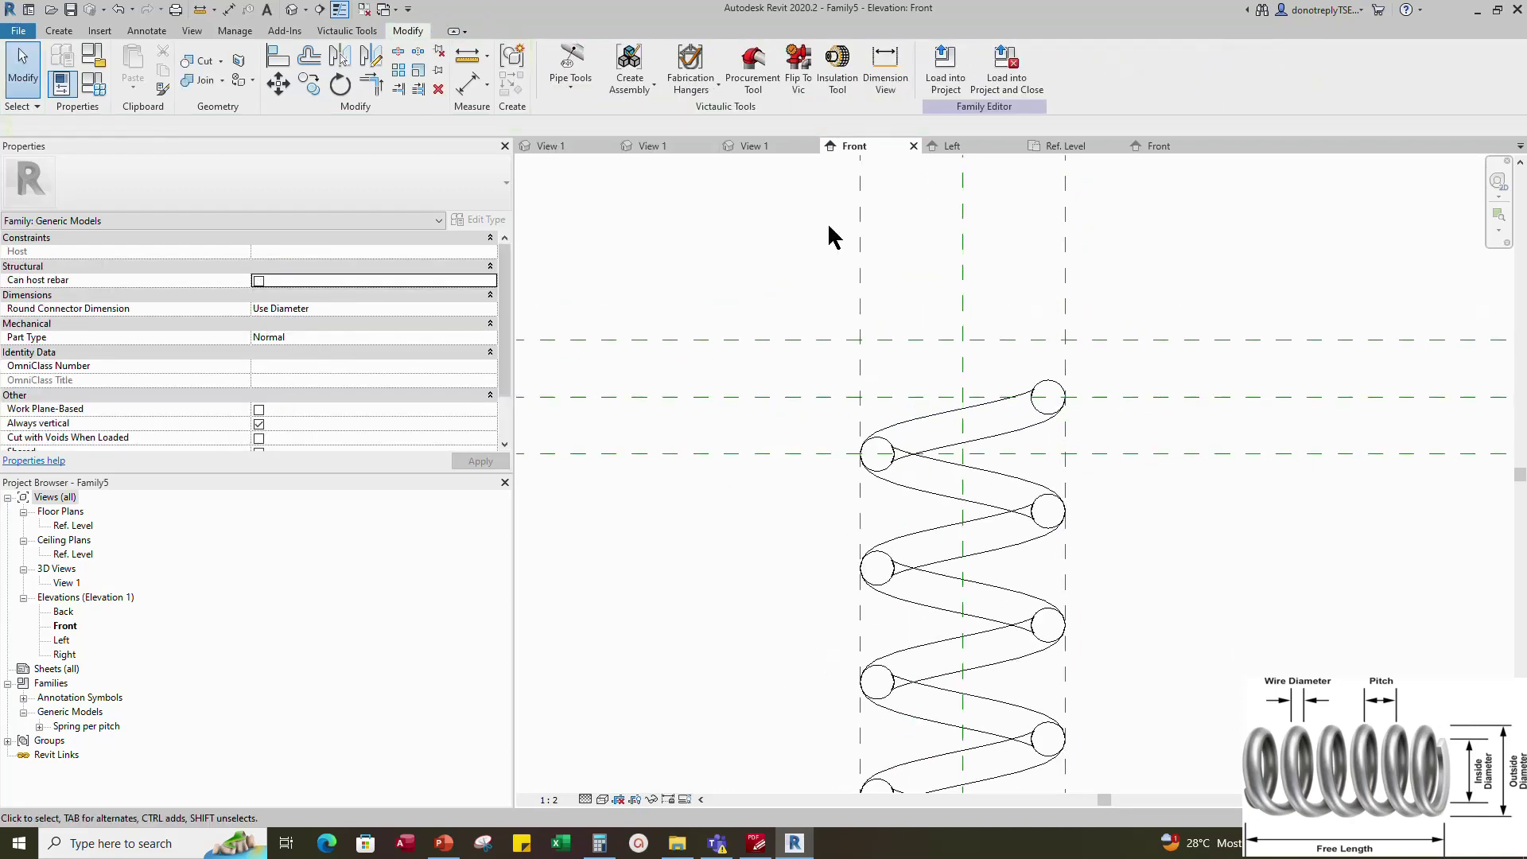
Start another swept blend on the reference plane through the new half coil's upper end, opening the Ref. Level floor plan
{"action": "scroll", "coordinate": [1192, 318], "scroll_direction": "down", "scroll_amount": 1}
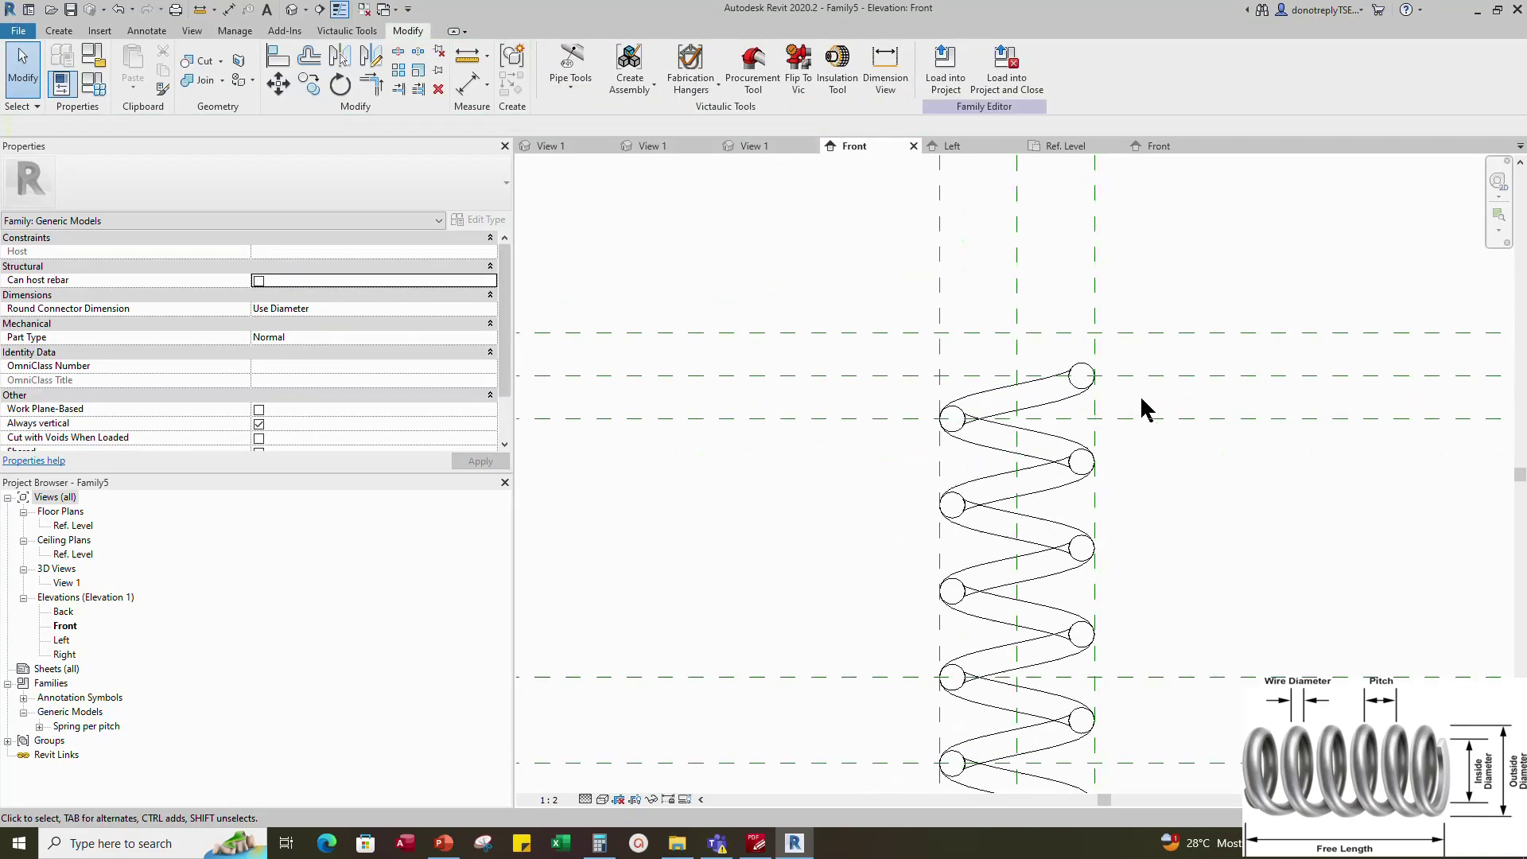
{"action": "left_click", "coordinate": [59, 31]}
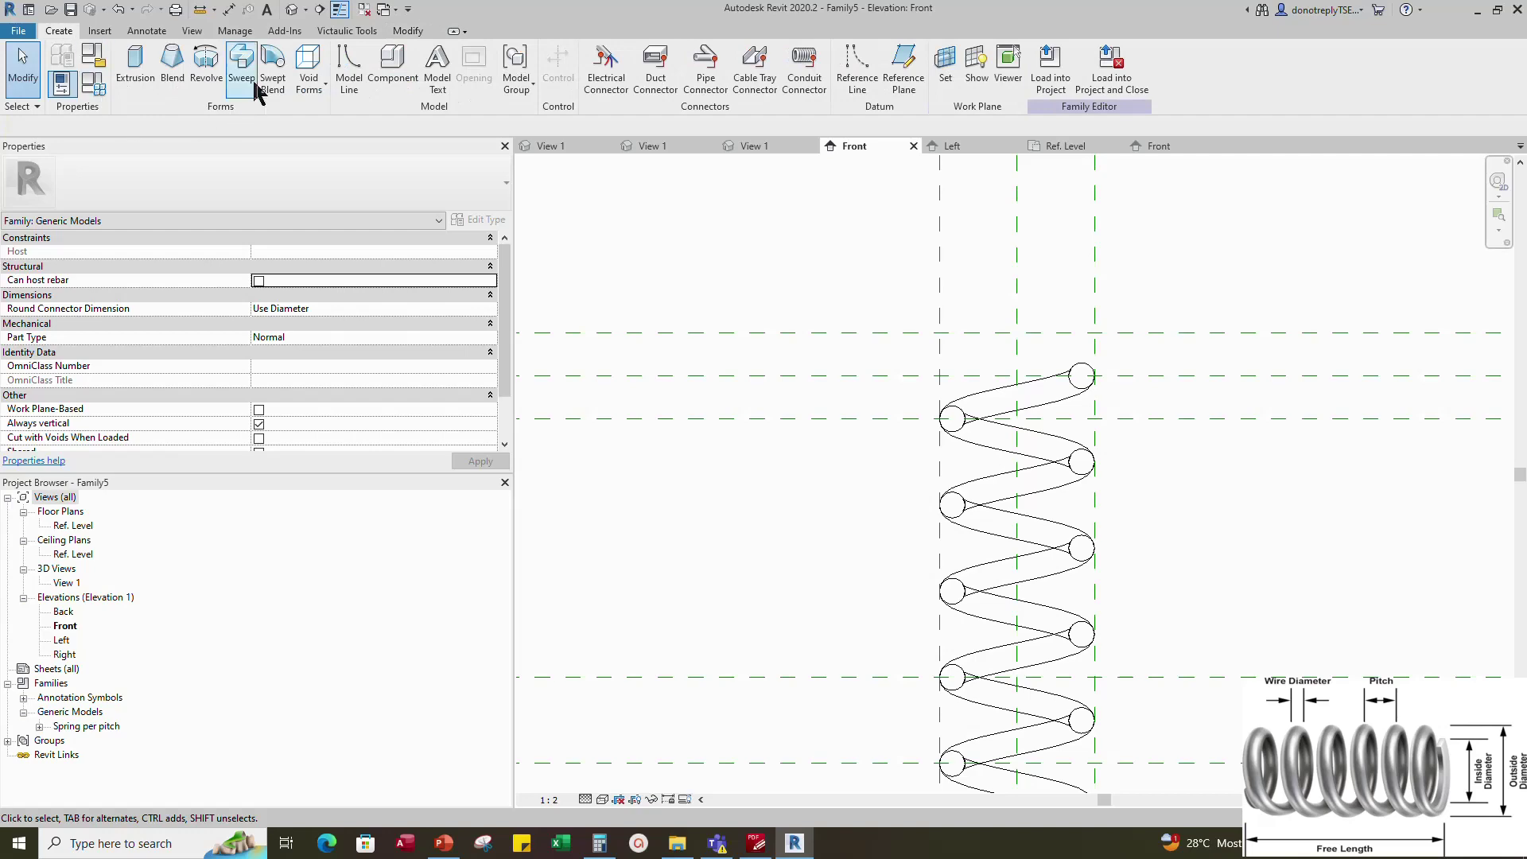
{"action": "left_click", "coordinate": [272, 62]}
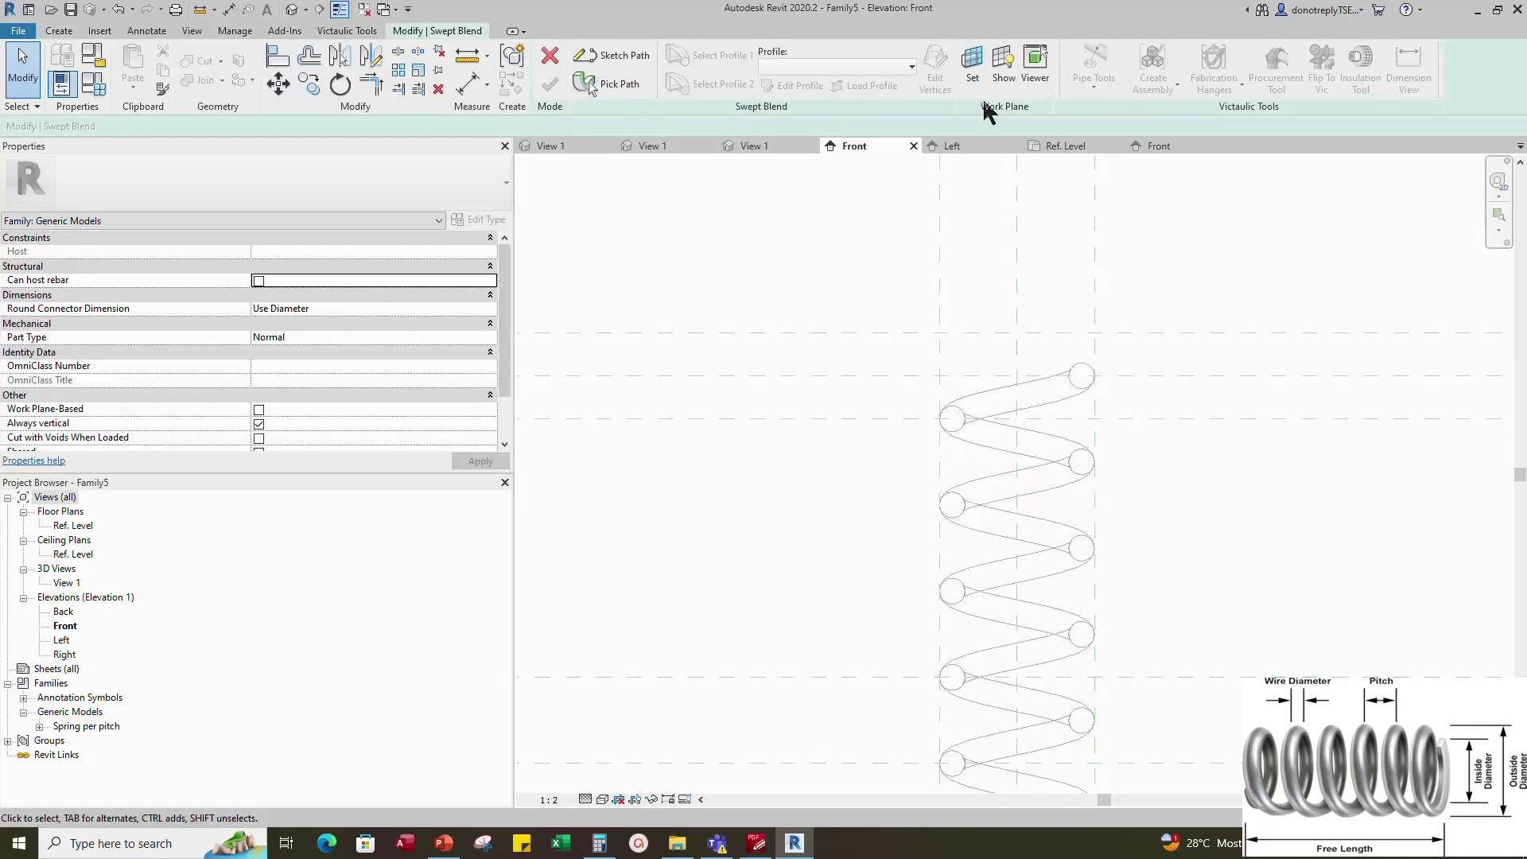
{"action": "left_click", "coordinate": [983, 70]}
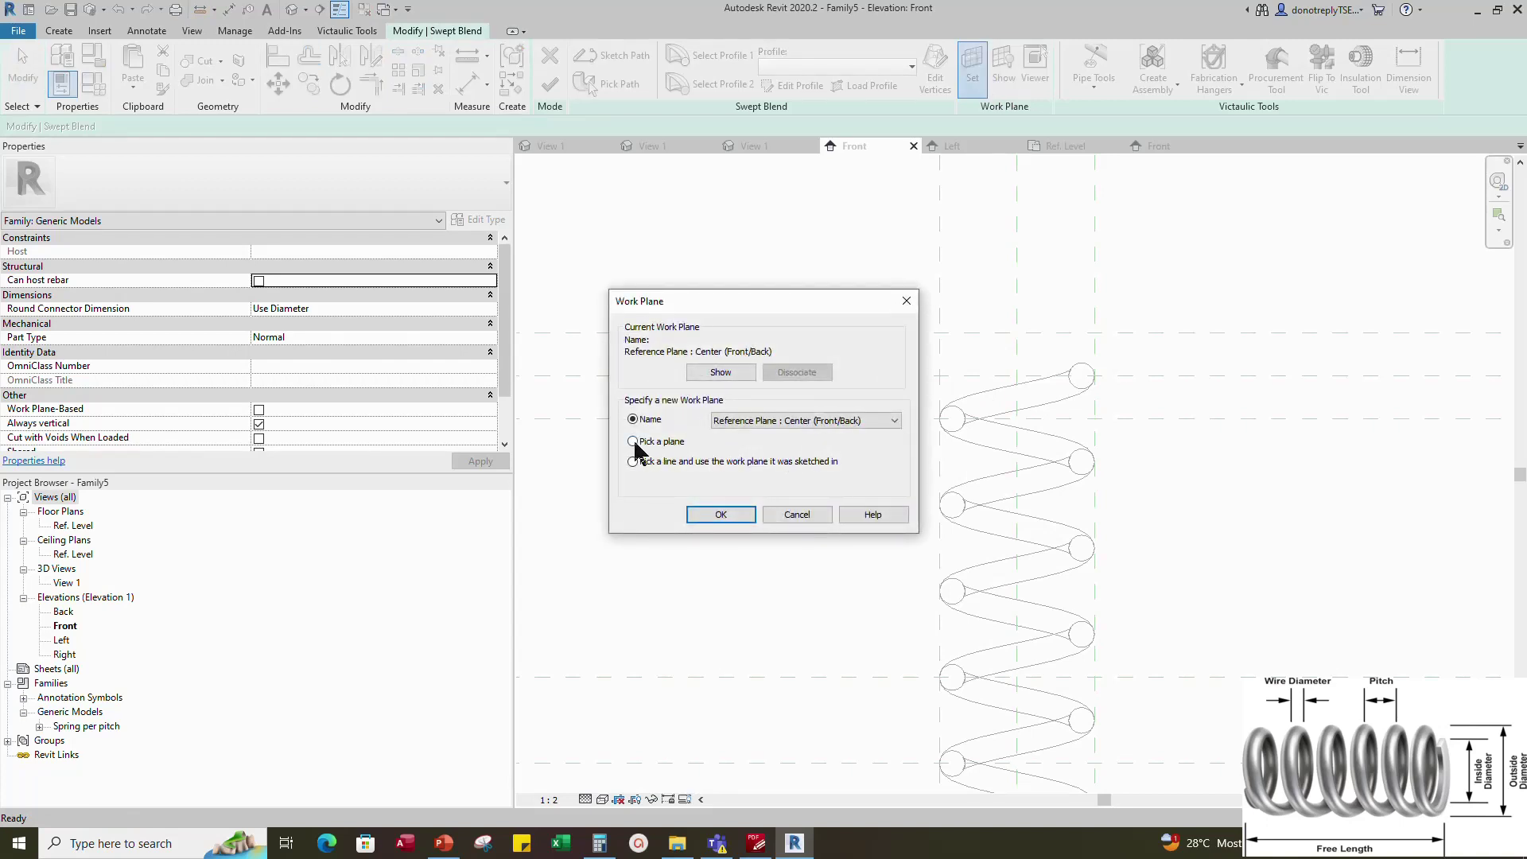
{"action": "left_click", "coordinate": [719, 515]}
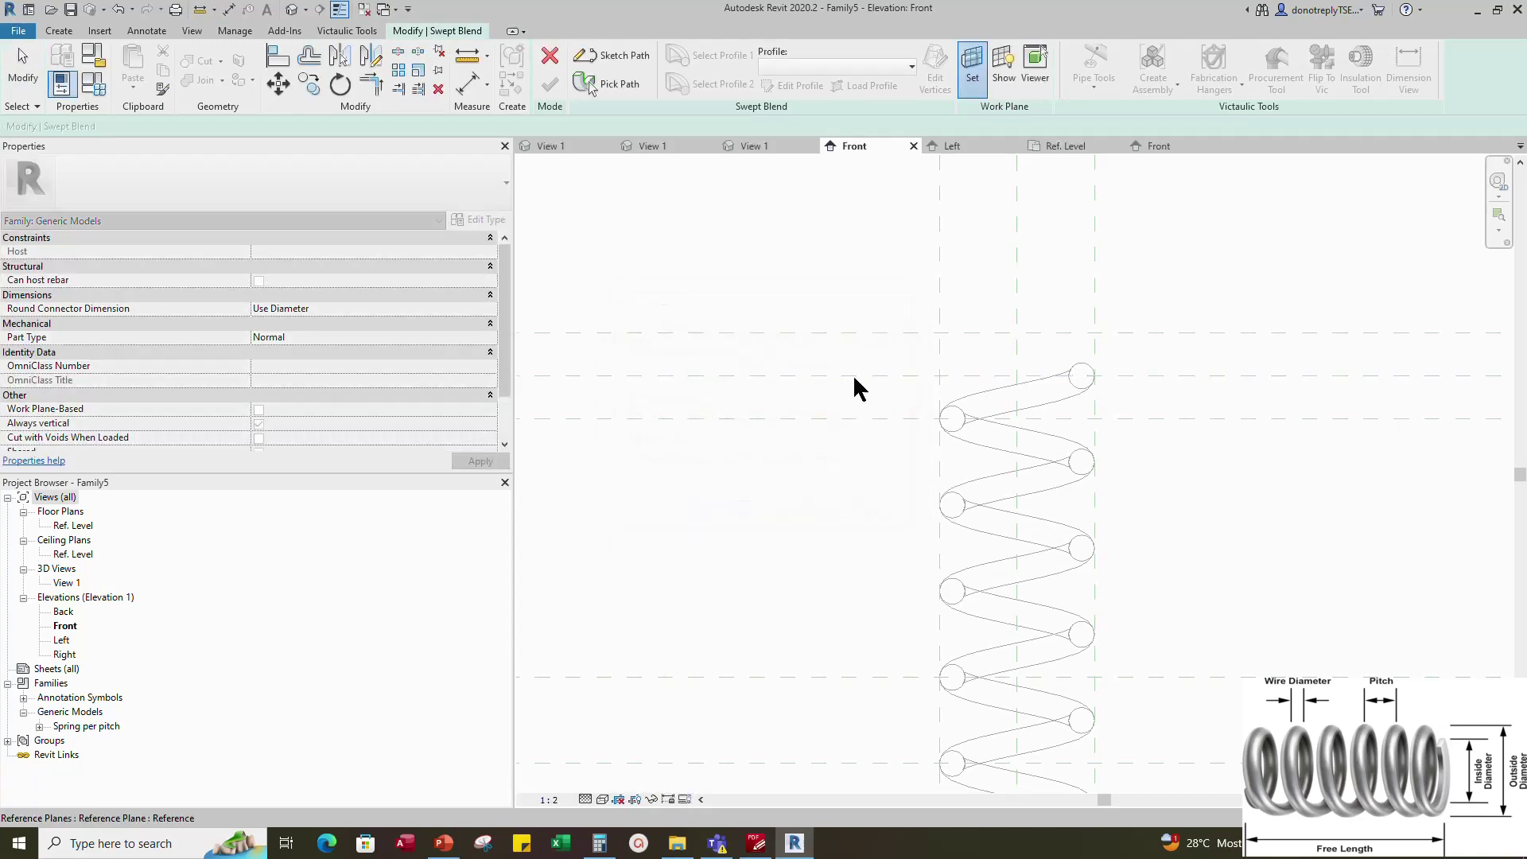
{"action": "left_click", "coordinate": [855, 374]}
{"action": "left_click", "coordinate": [766, 577]}
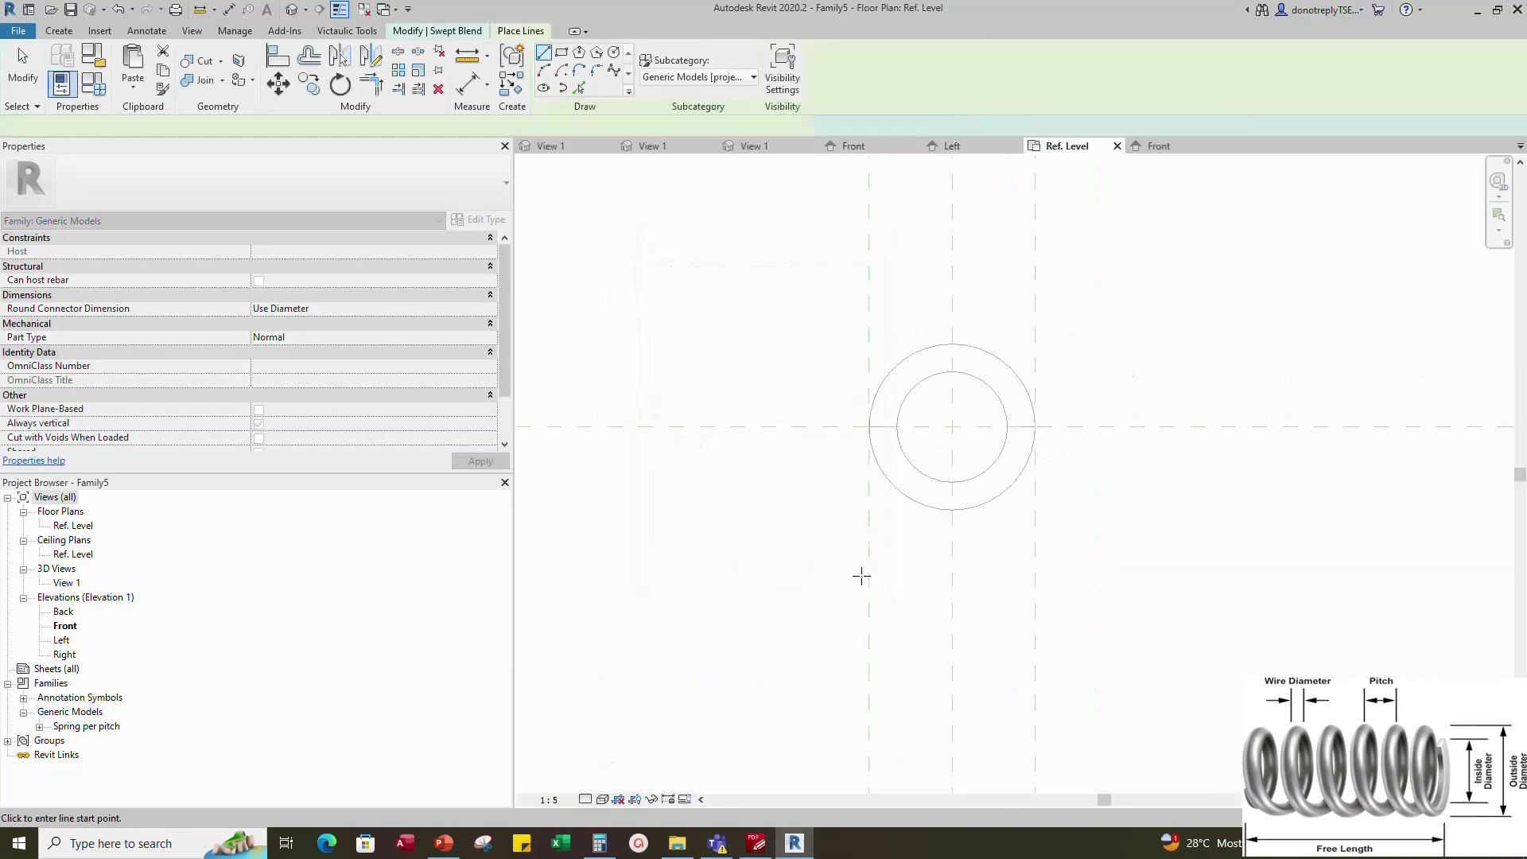
Sketch the path as a 30 mm radius semicircle around the coil's back half, from the left to the right reference plane
{"action": "left_click", "coordinate": [444, 34]}
{"action": "left_click", "coordinate": [602, 52]}
{"action": "left_click", "coordinate": [597, 53]}
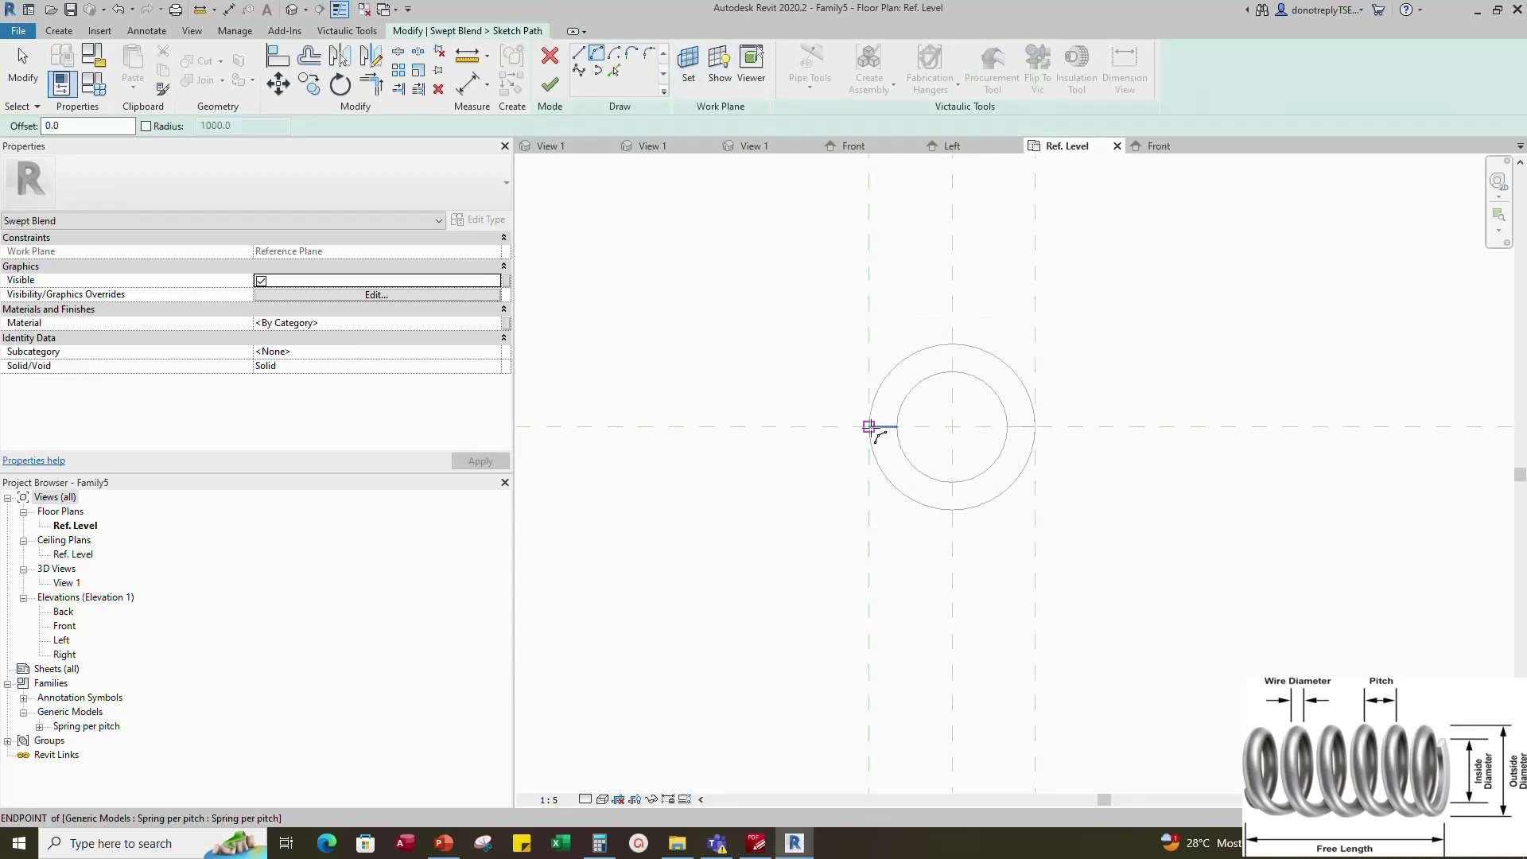
{"action": "left_click", "coordinate": [868, 426]}
{"action": "left_click", "coordinate": [1035, 426]}
{"action": "left_click", "coordinate": [913, 404]}
{"action": "left_click", "coordinate": [910, 403]}
{"action": "scroll", "coordinate": [932, 430], "scroll_direction": "up", "scroll_amount": 2}
{"action": "key", "text": "Escape"}
Make the back semicircle's radius dimension permanent and label it with the Outer Radius parameter
{"action": "left_click", "coordinate": [928, 379]}
{"action": "left_click", "coordinate": [494, 309]}
{"action": "scroll", "coordinate": [308, 366], "scroll_direction": "down", "scroll_amount": 1}
{"action": "left_click", "coordinate": [310, 346]}
{"action": "left_click", "coordinate": [478, 462]}
{"action": "scroll", "coordinate": [835, 493], "scroll_direction": "down", "scroll_amount": 2}
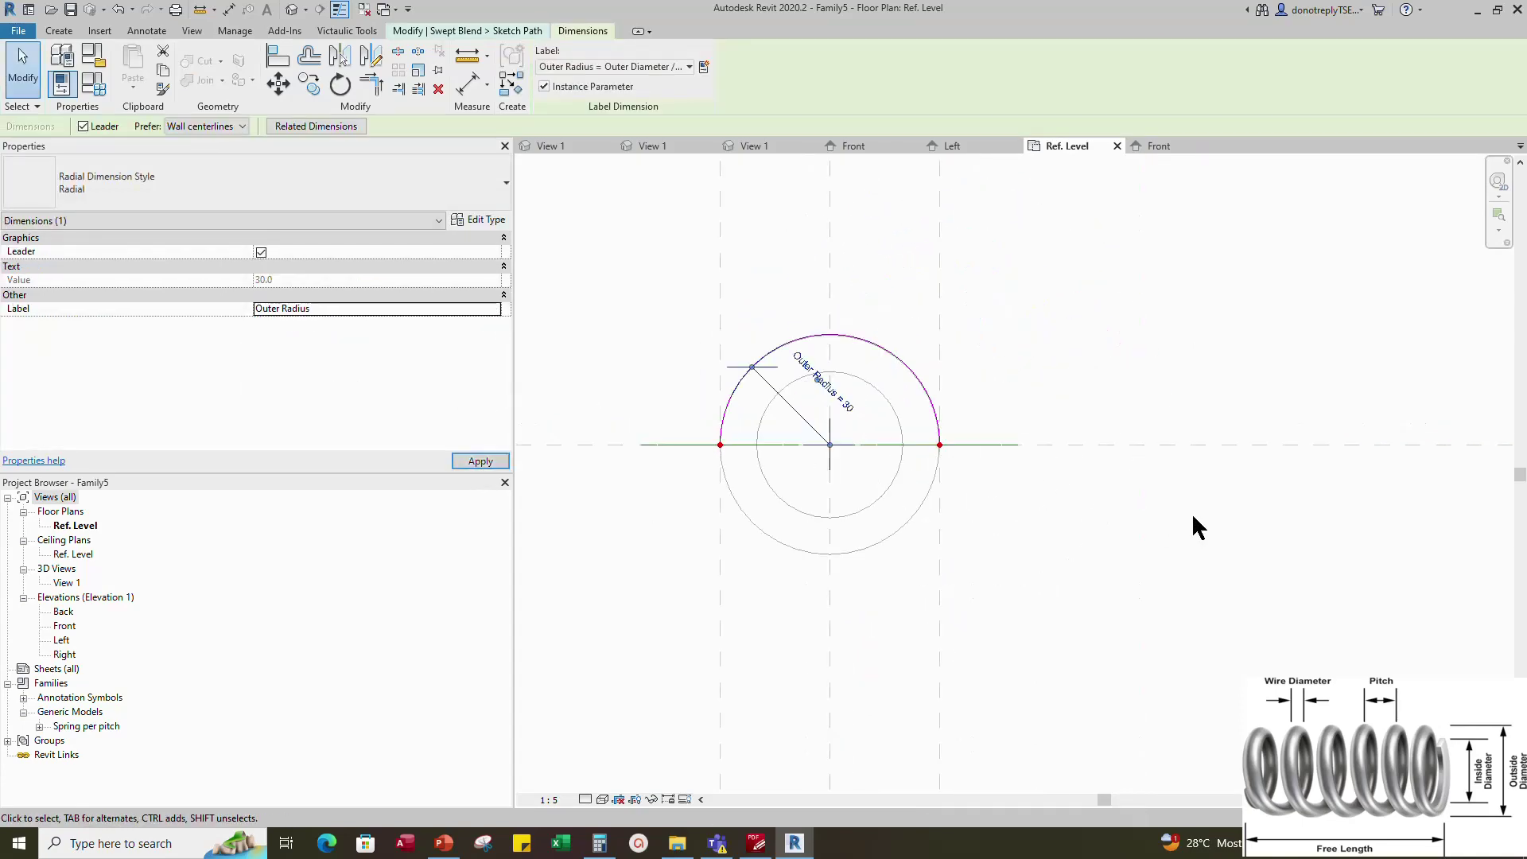
Finish the semicircular path and open the first profile's sketch in the Front elevation
{"action": "left_click", "coordinate": [549, 83]}
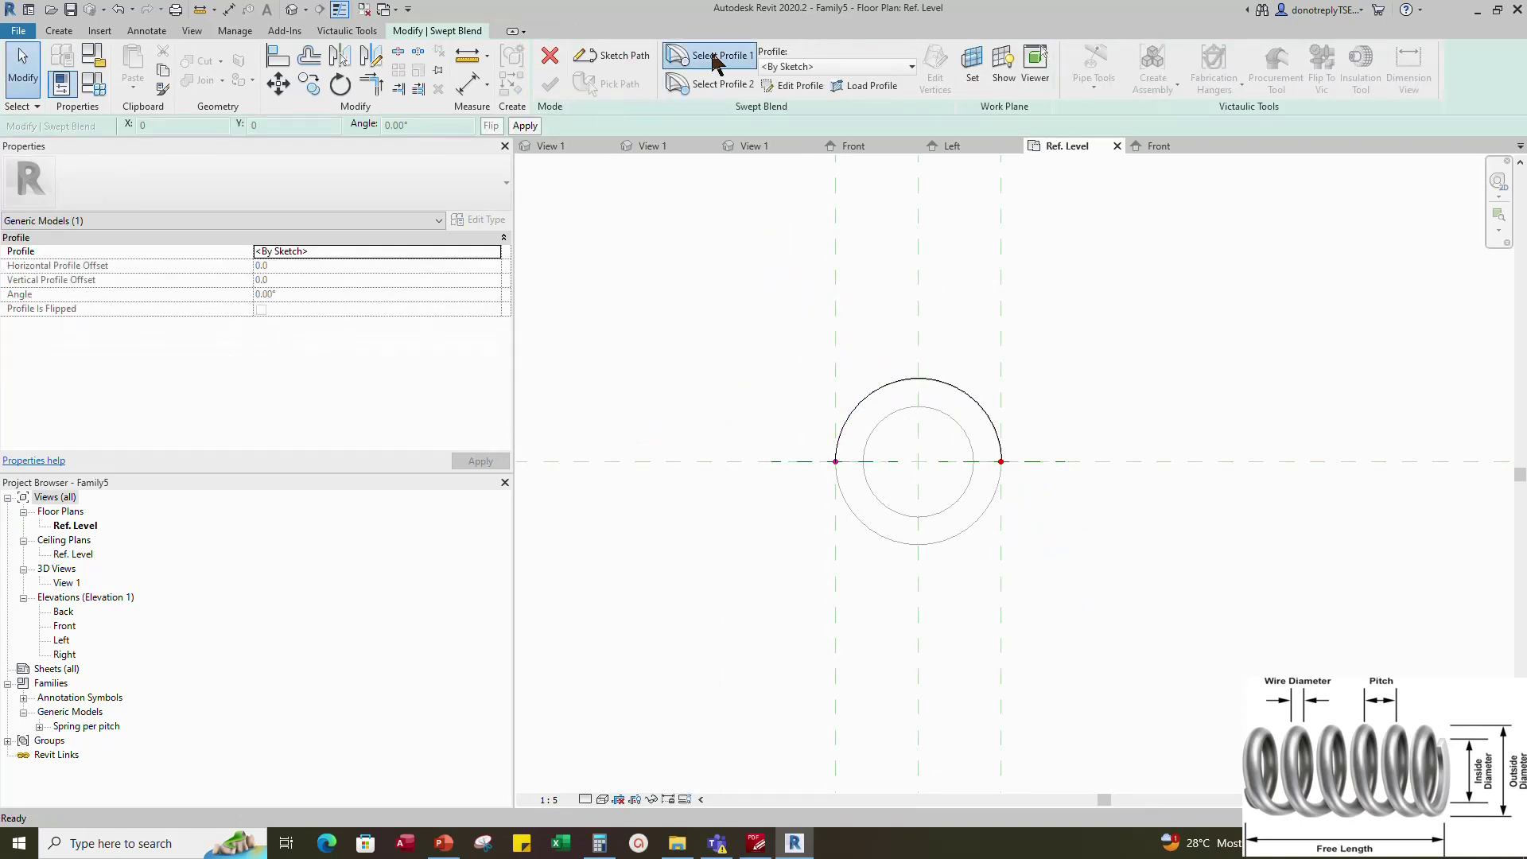
{"action": "left_click", "coordinate": [792, 86]}
{"action": "left_click", "coordinate": [768, 578]}
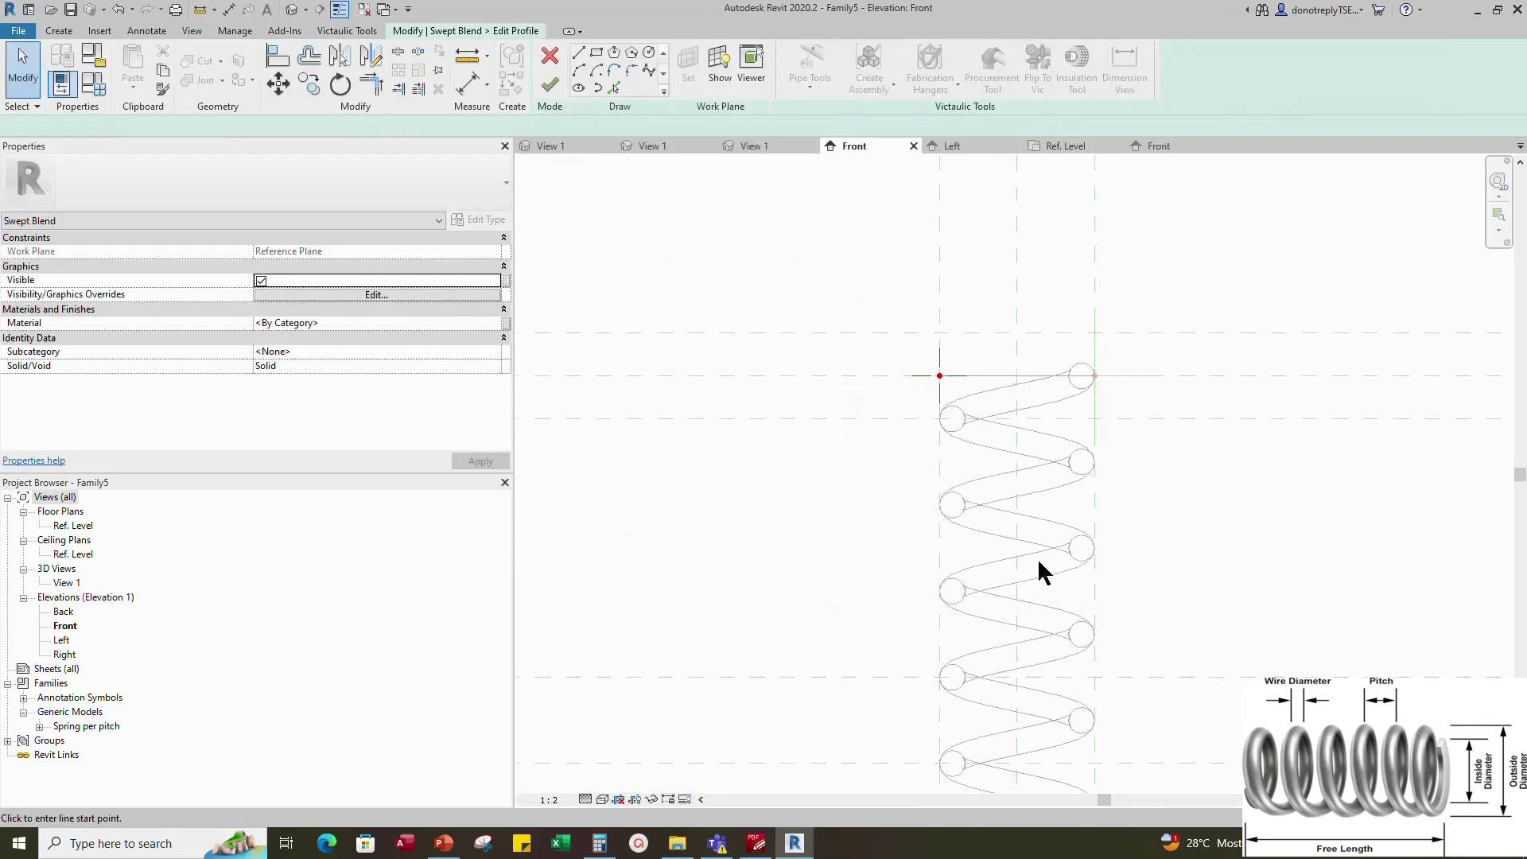
Sketch a 5 mm radius circle where the left and uppermost reference planes cross, with a horizontal line across its diameter
{"action": "left_click", "coordinate": [649, 54]}
{"action": "left_click", "coordinate": [857, 303]}
{"action": "scroll", "coordinate": [876, 305], "scroll_direction": "up", "scroll_amount": 2}
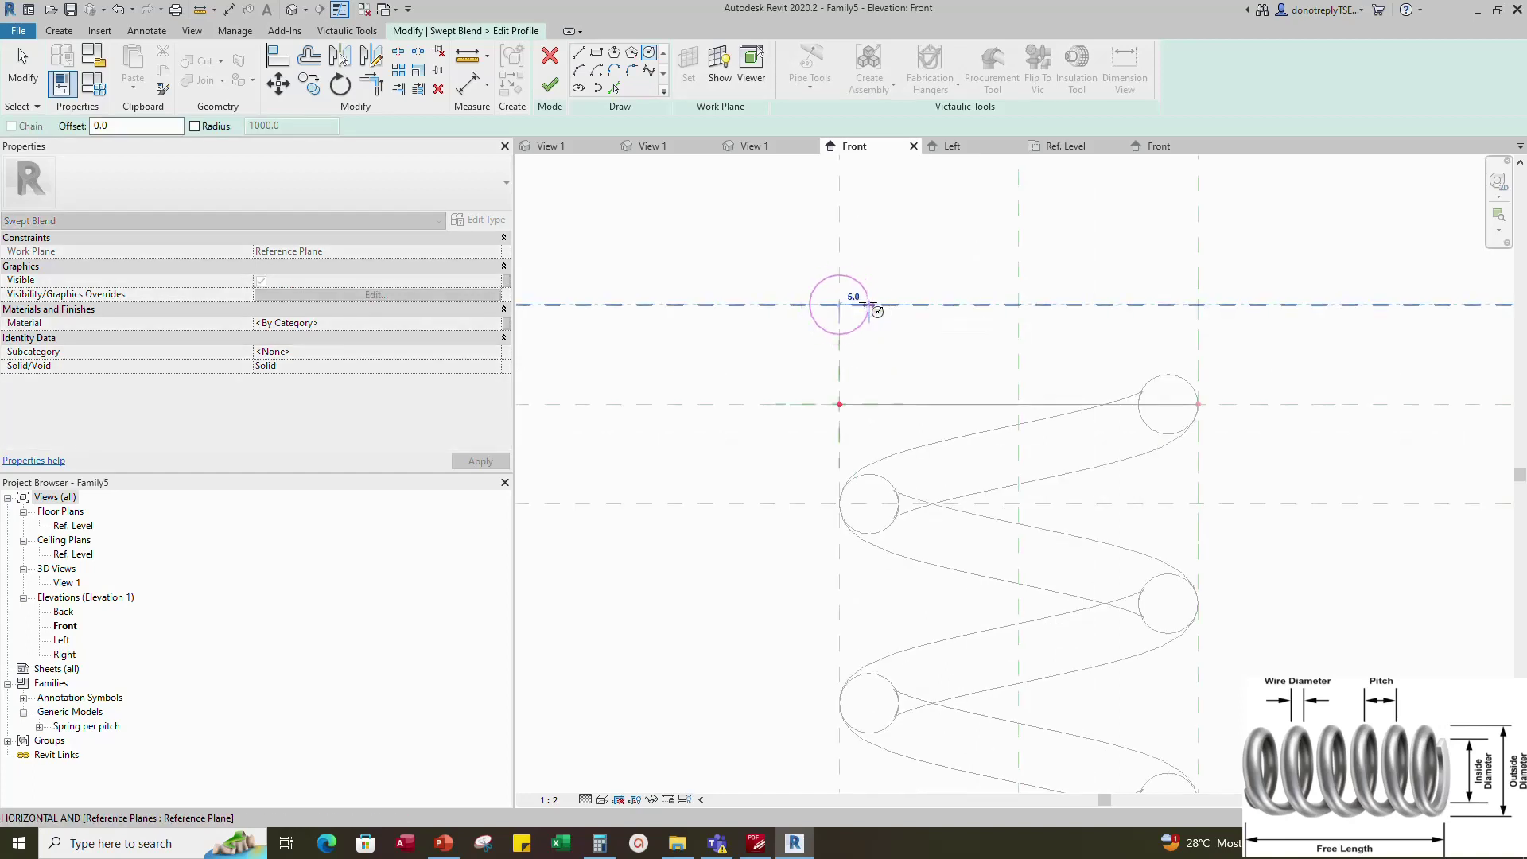
{"action": "left_click", "coordinate": [876, 311]}
{"action": "key", "text": "Escape"}
{"action": "key", "text": "Escape"}
{"action": "scroll", "coordinate": [875, 334], "scroll_direction": "up", "scroll_amount": 1}
{"action": "left_click", "coordinate": [882, 300]}
{"action": "key", "text": "Escape"}
{"action": "key", "text": "Escape"}
Move the circle and its diameter line 5 mm to the right, so the circle's left edge meets the left reference plane
{"action": "left_click_drag", "start_coordinate": [750, 221], "coordinate": [956, 391]}
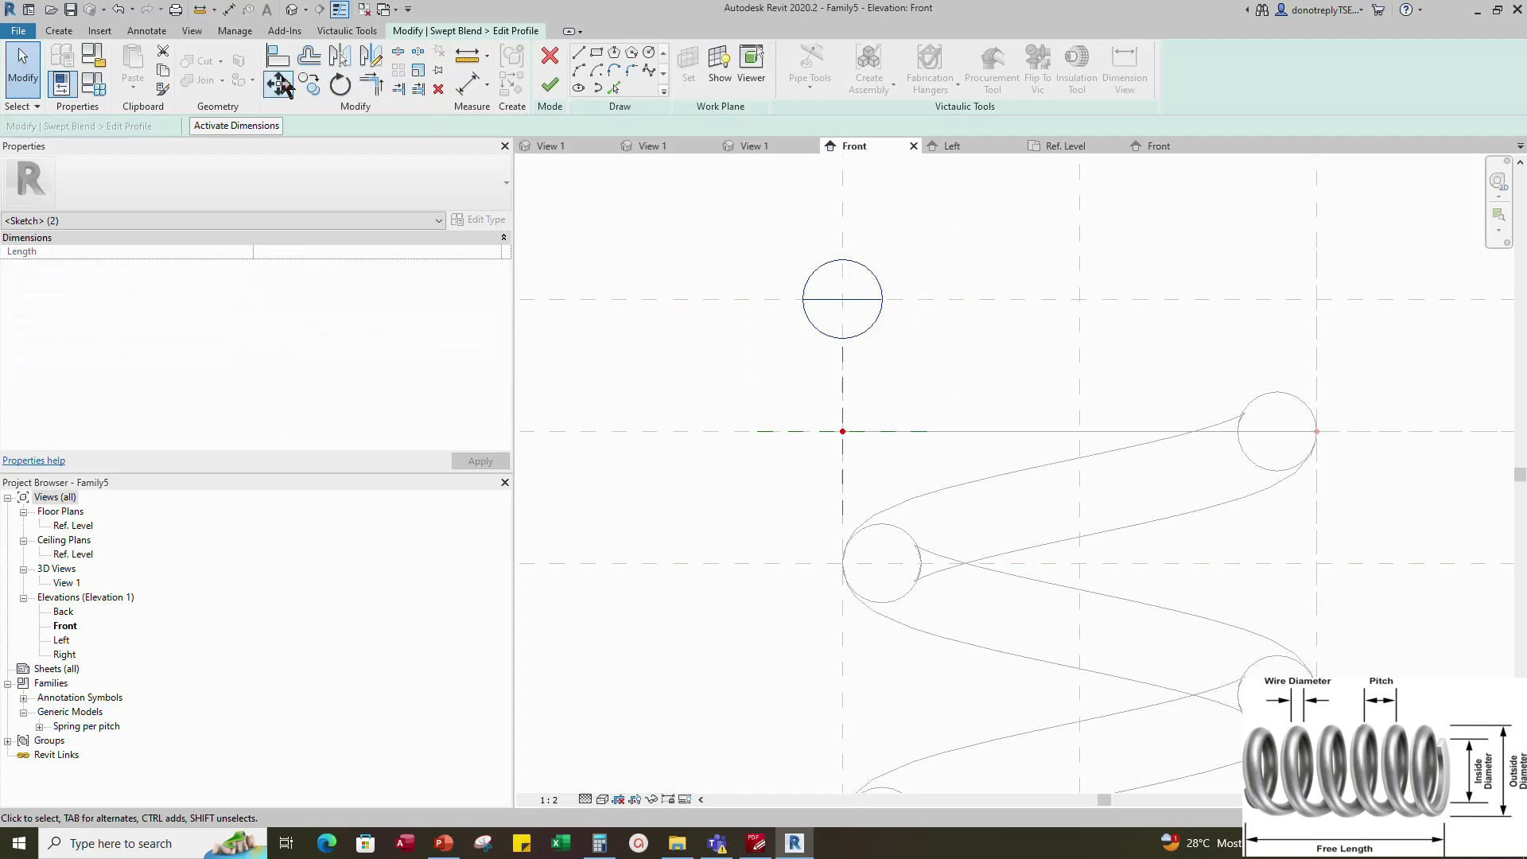
{"action": "left_click", "coordinate": [284, 87]}
{"action": "left_click", "coordinate": [803, 299]}
{"action": "left_click", "coordinate": [842, 299]}
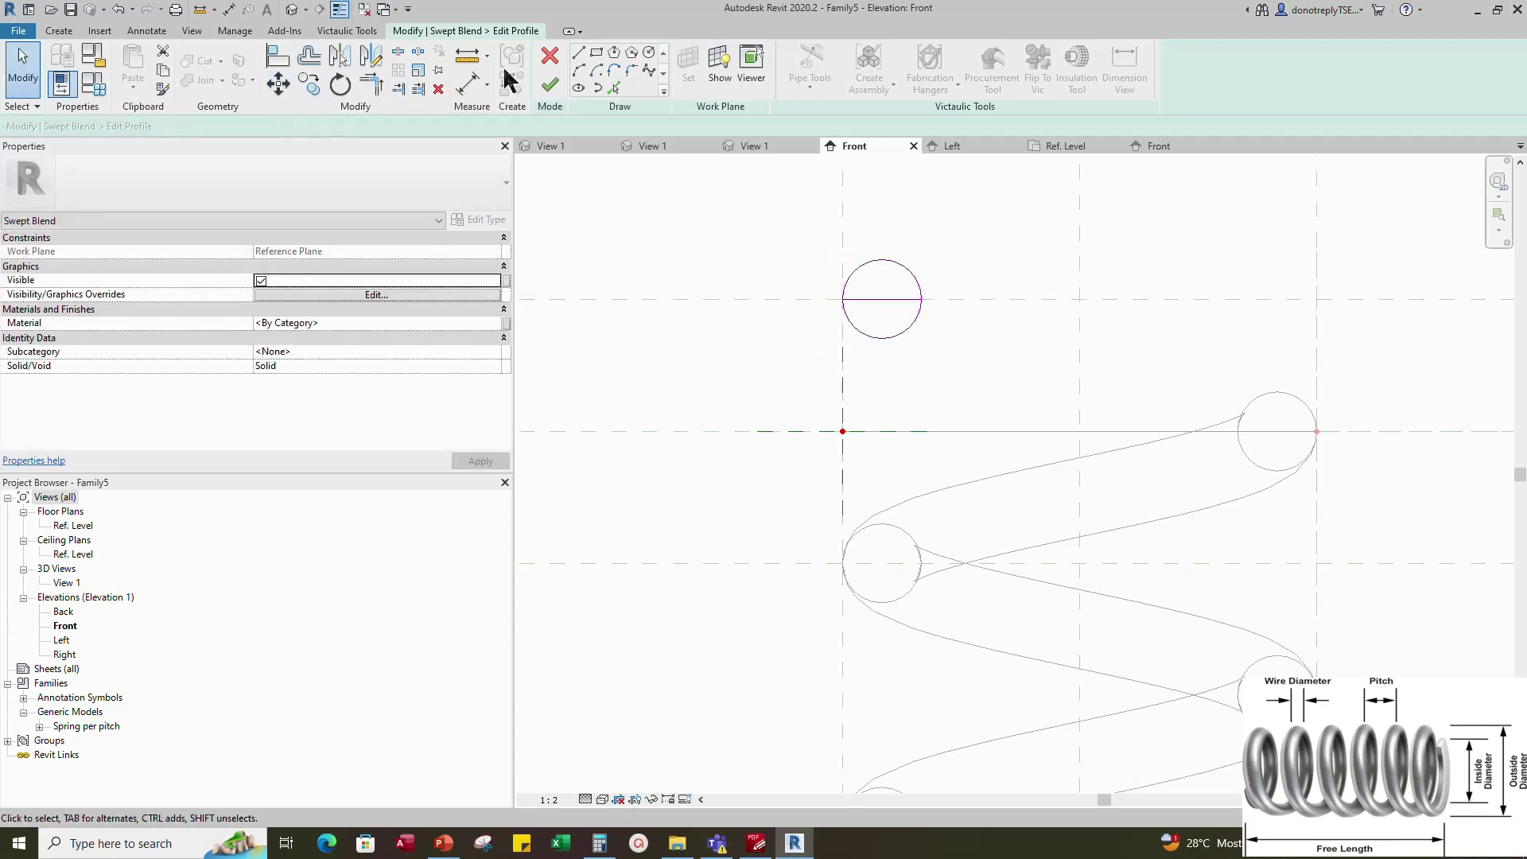
Trim off the circle's upper half to leave a lower semicircle closed by the diameter line
{"action": "left_click", "coordinate": [399, 54]}
{"action": "key", "text": "t"}
{"action": "key", "text": "r"}
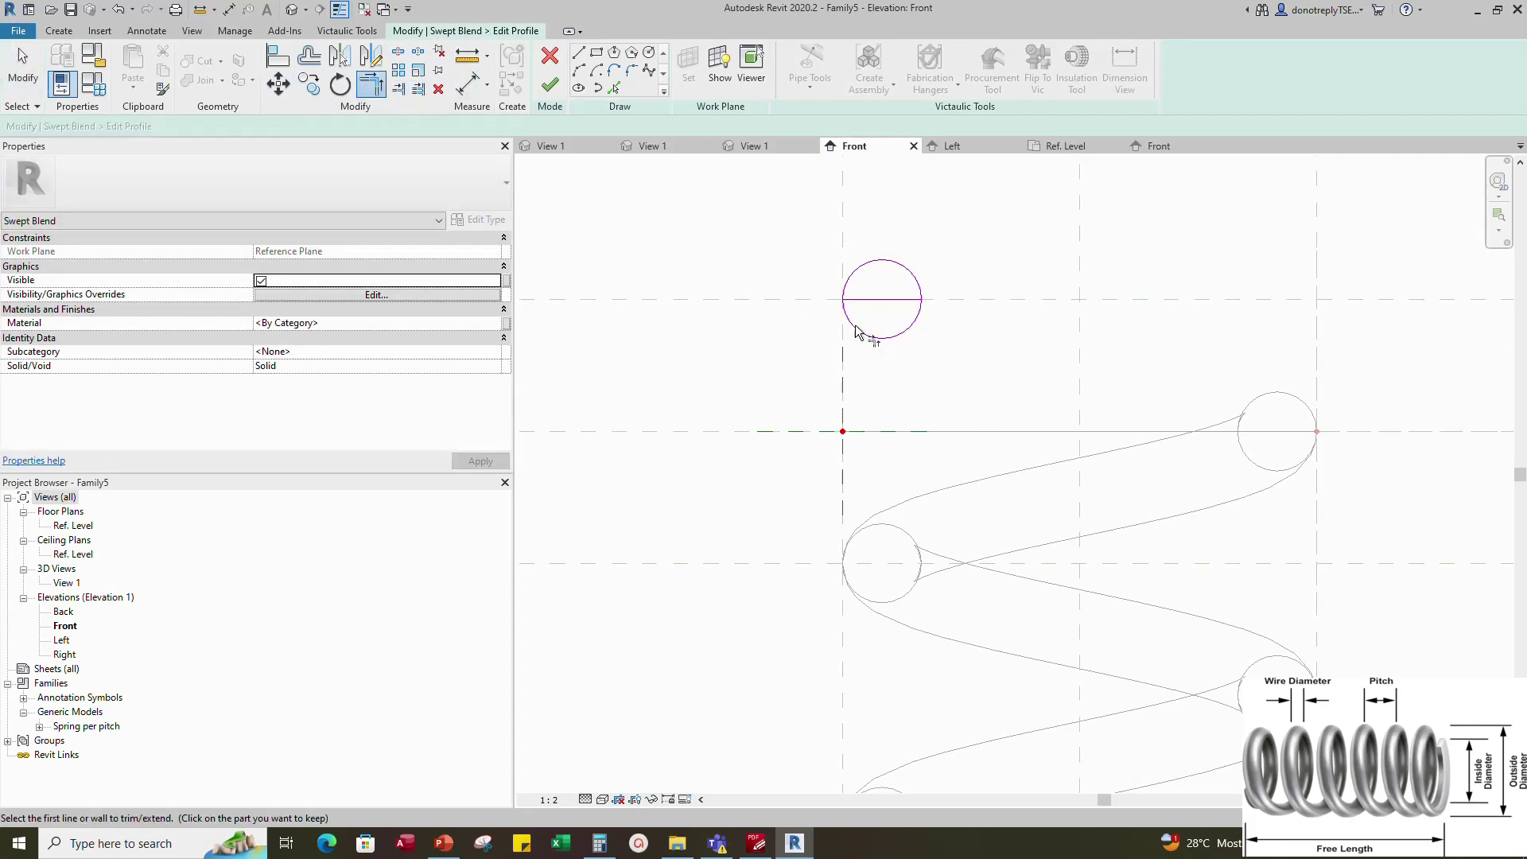
{"action": "left_click", "coordinate": [278, 59]}
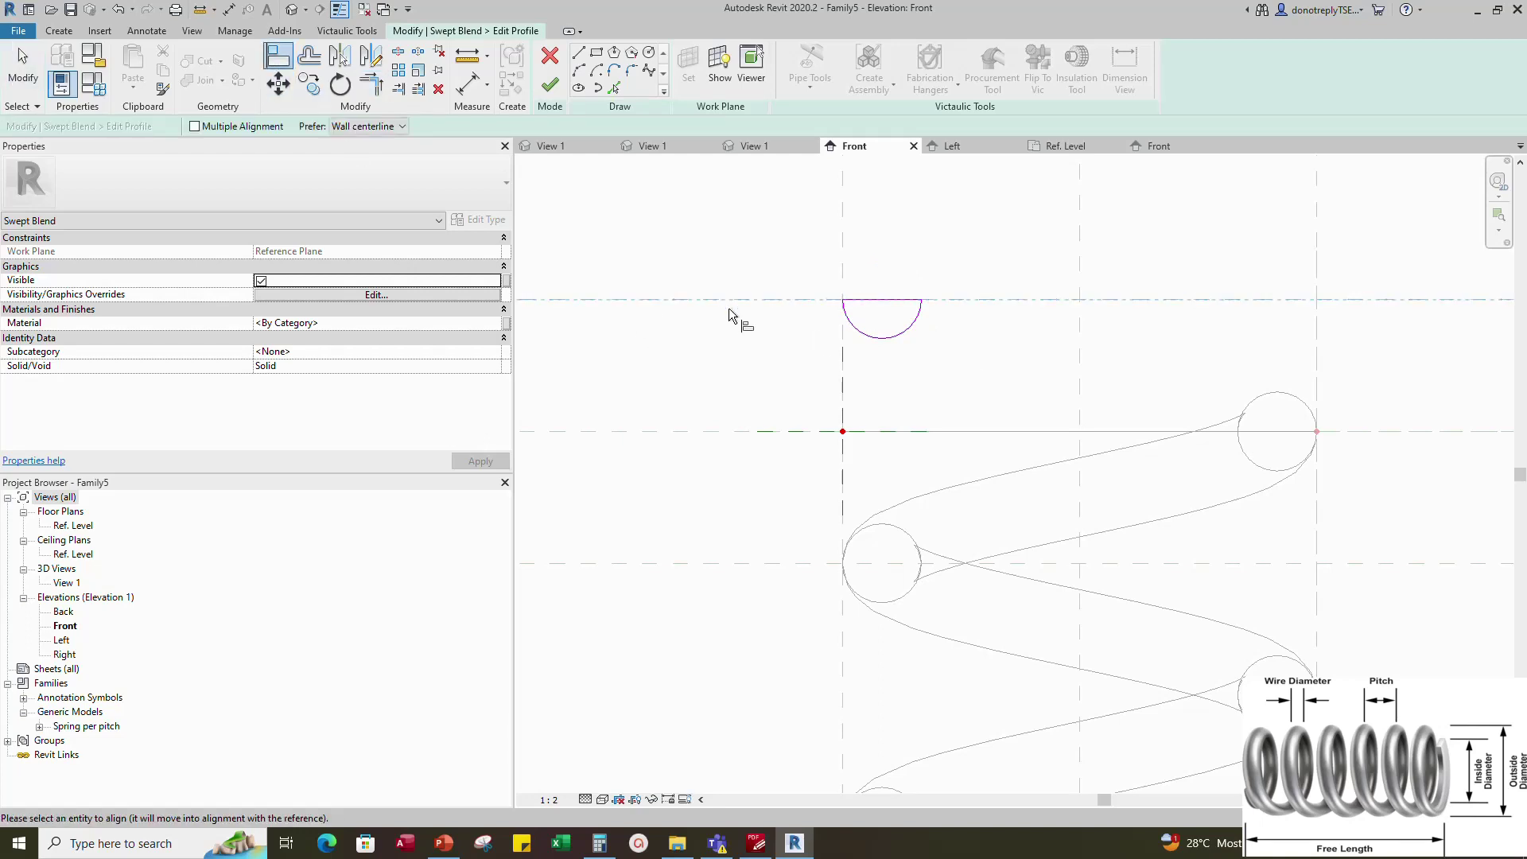
{"action": "key", "text": "Escape"}
{"action": "key", "text": "Escape"}
Make the semicircle's radius dimension permanent, label it with the Wire Radius parameter, and finish the first profile
{"action": "left_click", "coordinate": [866, 333]}
{"action": "scroll", "coordinate": [904, 342], "scroll_direction": "up", "scroll_amount": 1}
{"action": "left_click", "coordinate": [884, 315]}
{"action": "left_click", "coordinate": [905, 322]}
{"action": "left_click", "coordinate": [293, 380]}
{"action": "left_click", "coordinate": [935, 390]}
{"action": "left_click", "coordinate": [550, 84]}
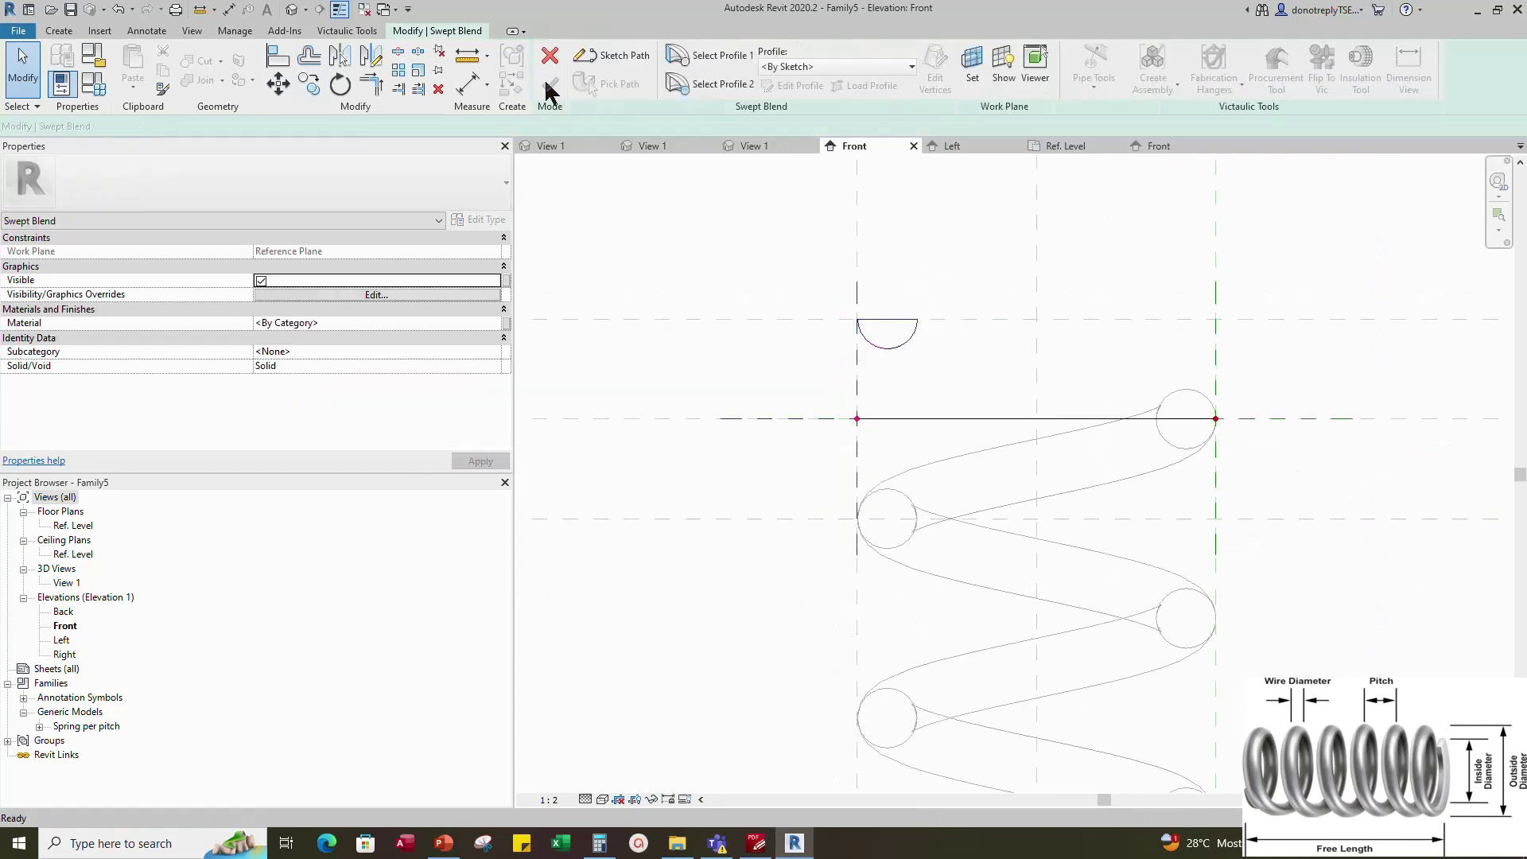
Sketch the second profile as a 5 mm radius circle at the path's right end, moved left to touch the right reference plane
{"action": "left_click", "coordinate": [795, 85]}
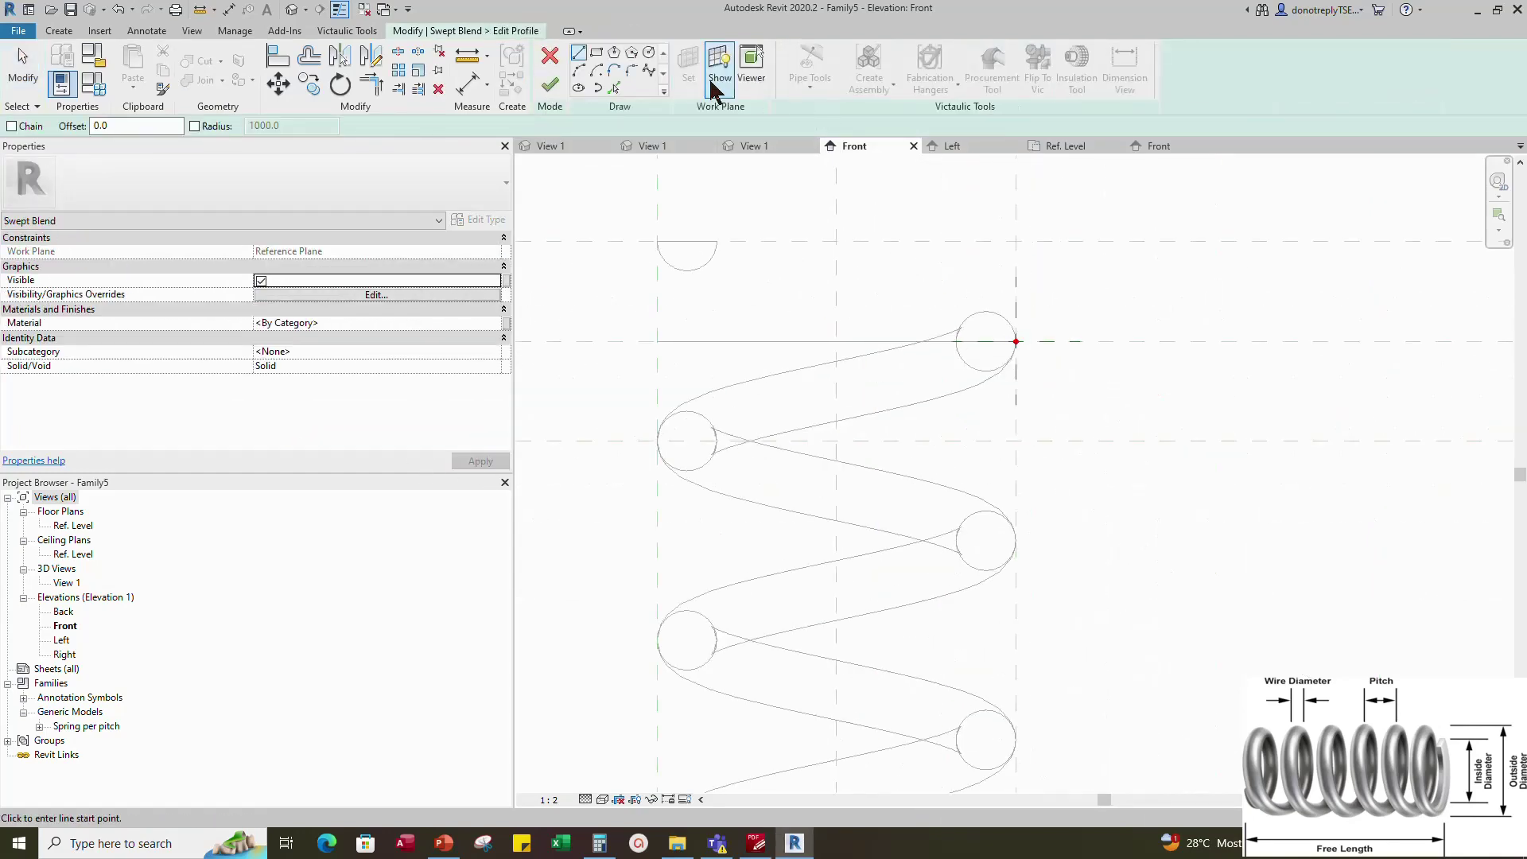
{"action": "type", "text": "5"}
{"action": "key", "text": "Return"}
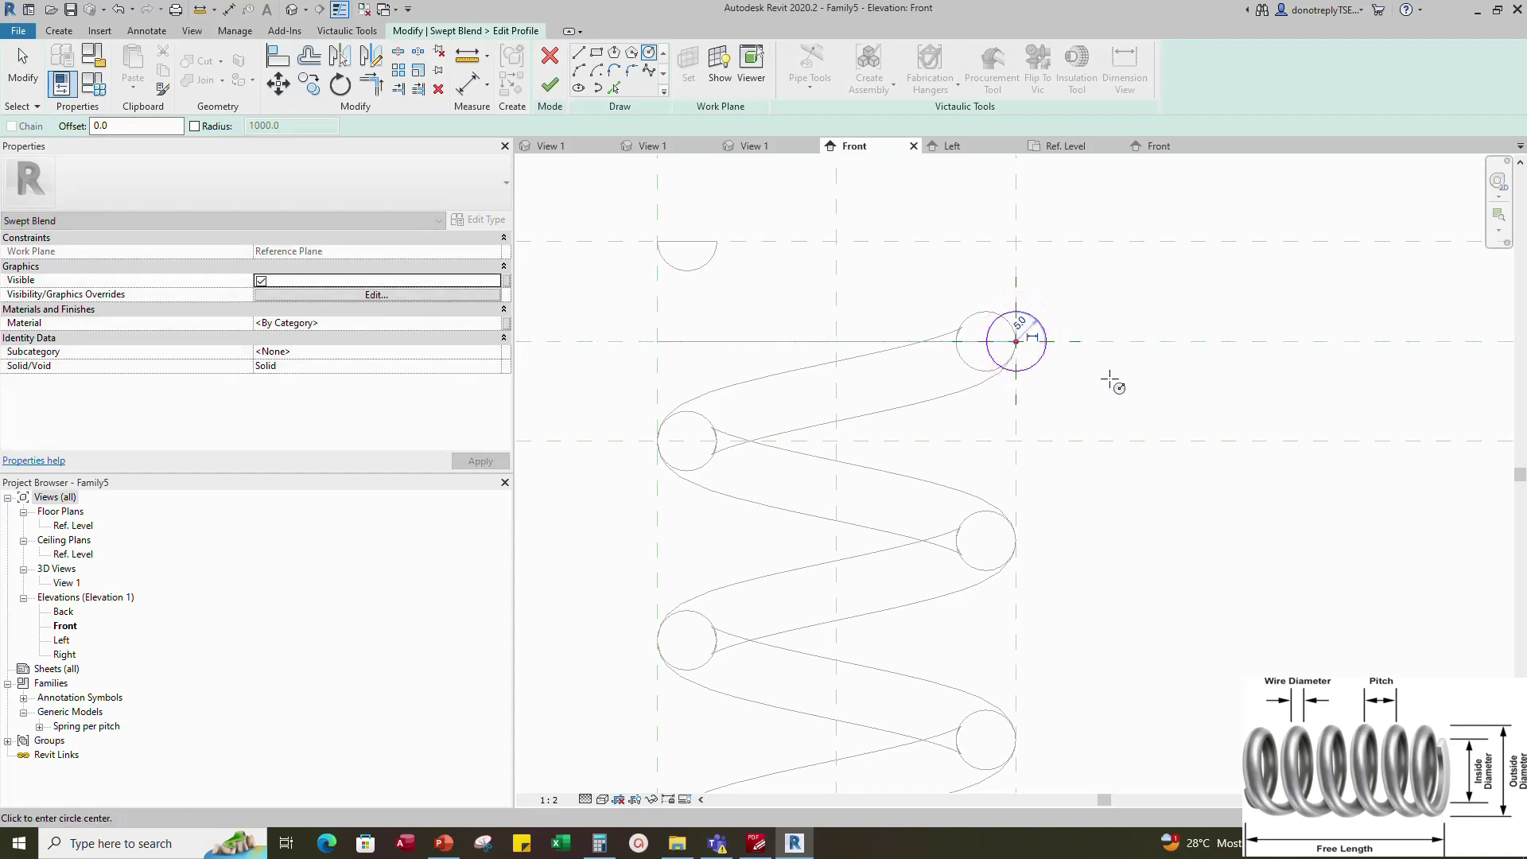
{"action": "key", "text": "Escape"}
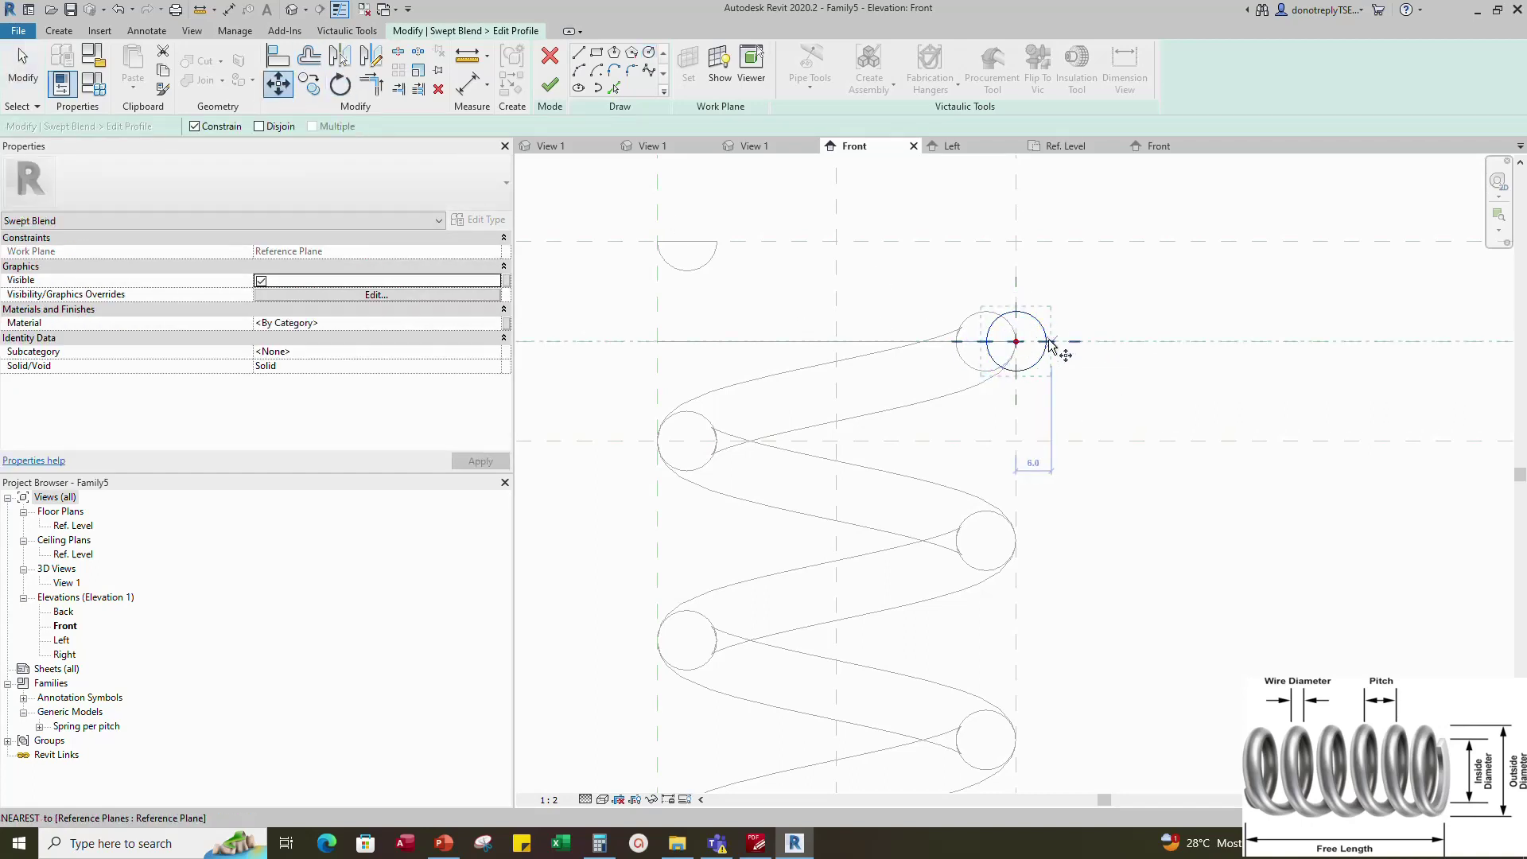
{"action": "left_click", "coordinate": [1046, 342]}
{"action": "left_click", "coordinate": [1015, 342]}
Label the circle's permanent radius dimension with Wire Radius, and finish the second profile and the swept blend
{"action": "scroll", "coordinate": [1066, 365], "scroll_direction": "up", "scroll_amount": 3}
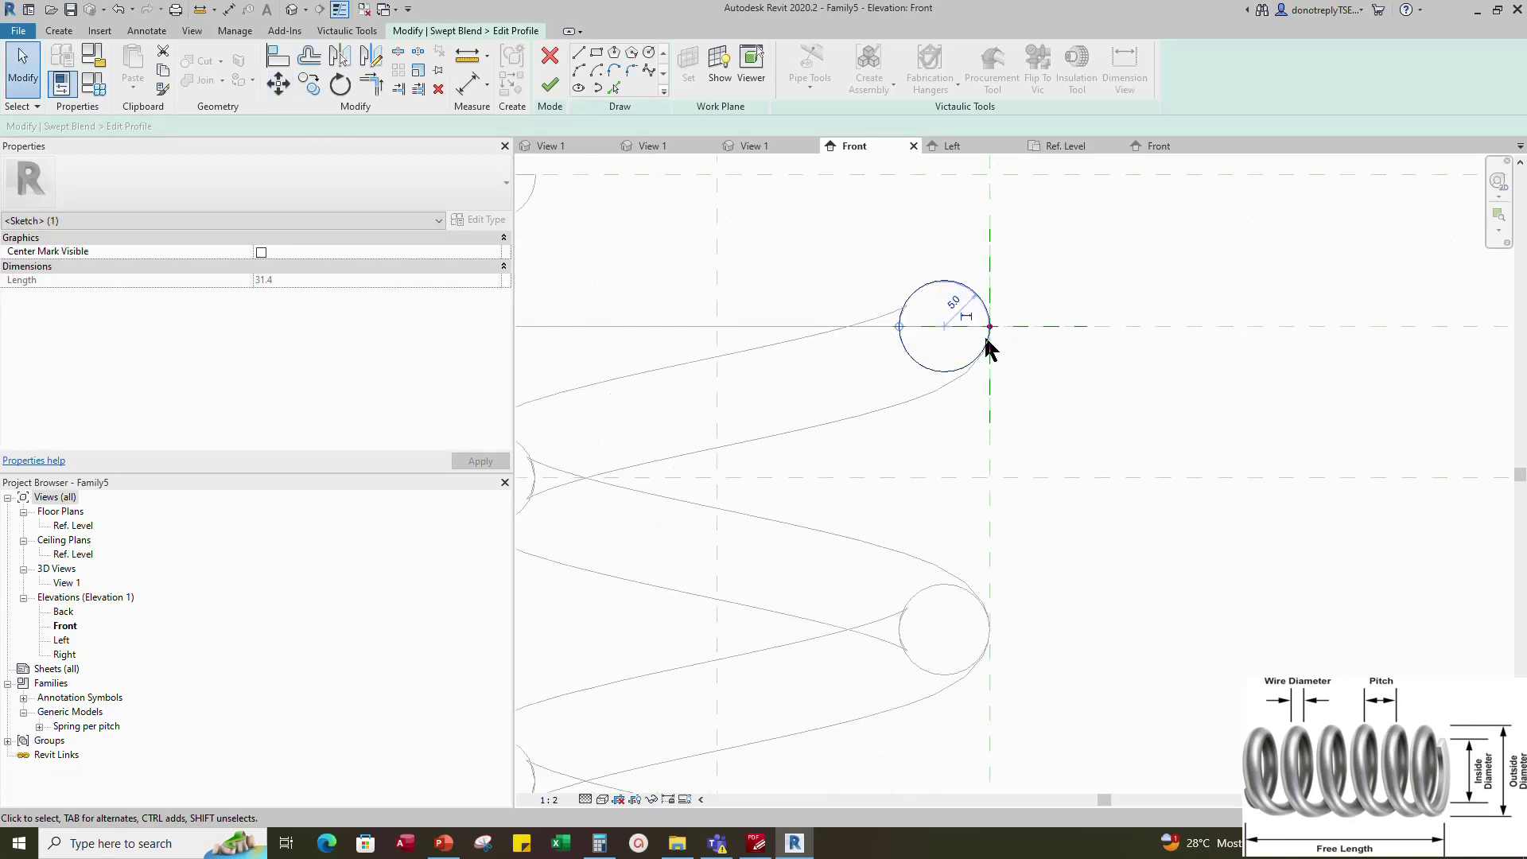
{"action": "left_click", "coordinate": [968, 319]}
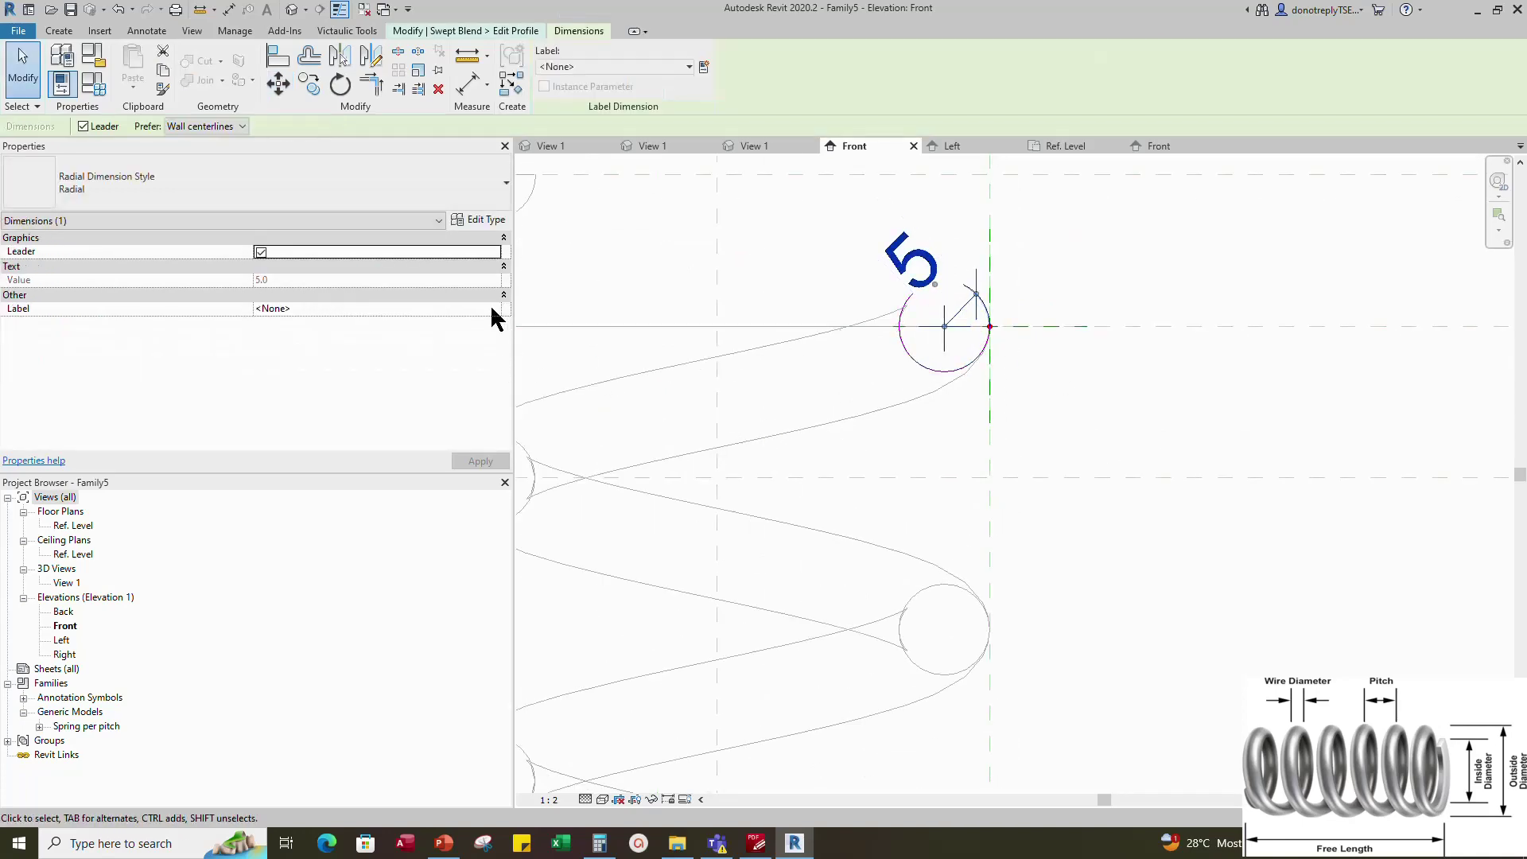
{"action": "left_click", "coordinate": [494, 310]}
{"action": "left_click", "coordinate": [279, 385]}
{"action": "left_click", "coordinate": [480, 461]}
{"action": "left_click", "coordinate": [1127, 409]}
{"action": "scroll", "coordinate": [1128, 409], "scroll_direction": "down", "scroll_amount": 3}
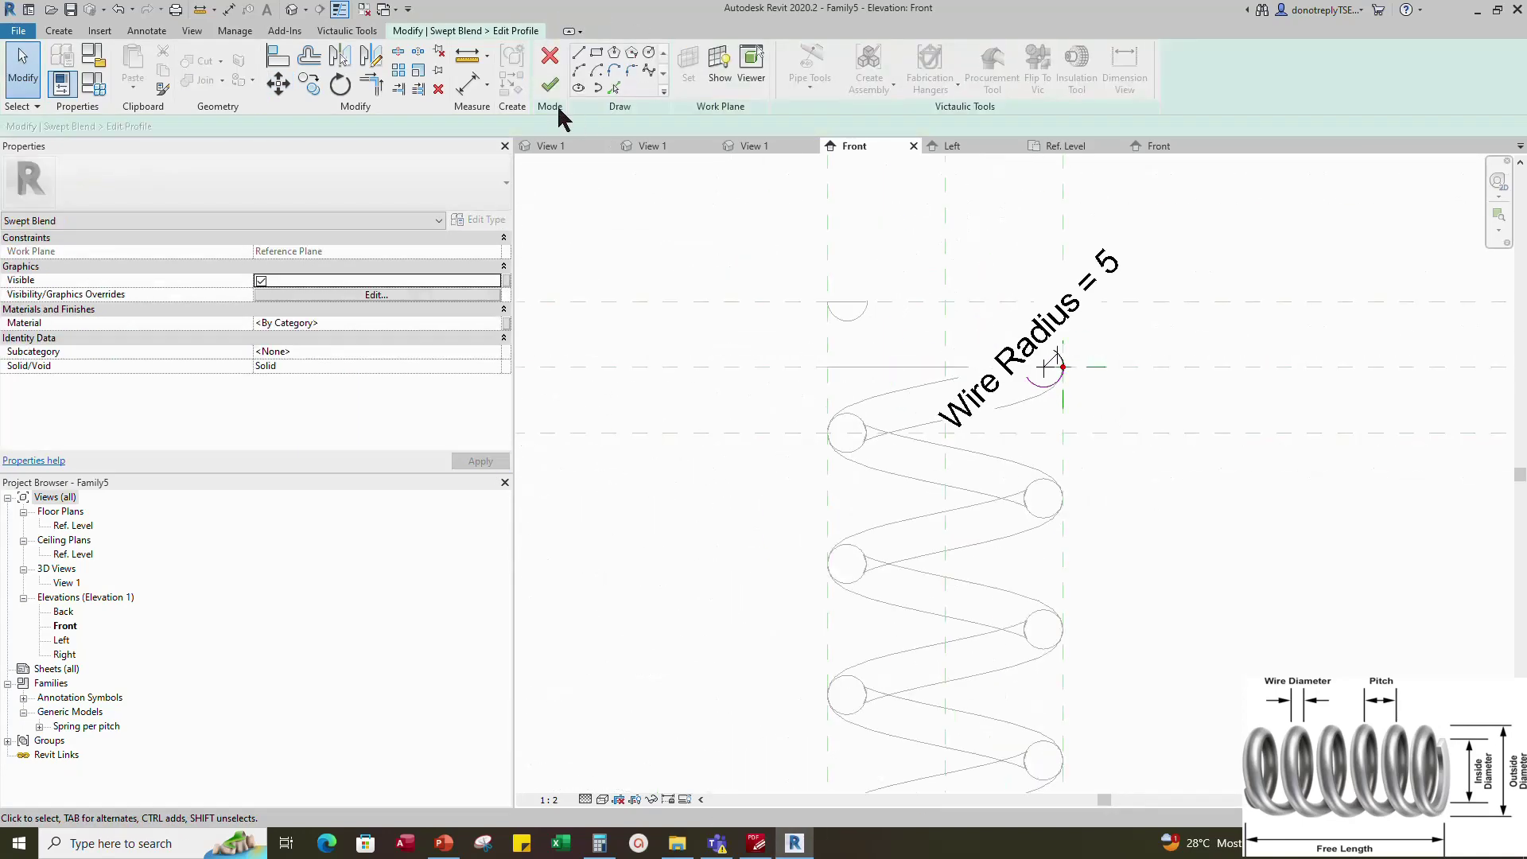
{"action": "left_click", "coordinate": [551, 87]}
{"action": "left_click", "coordinate": [551, 88]}
{"action": "scroll", "coordinate": [914, 472], "scroll_direction": "down", "scroll_amount": 2}
{"action": "left_click", "coordinate": [1208, 518]}
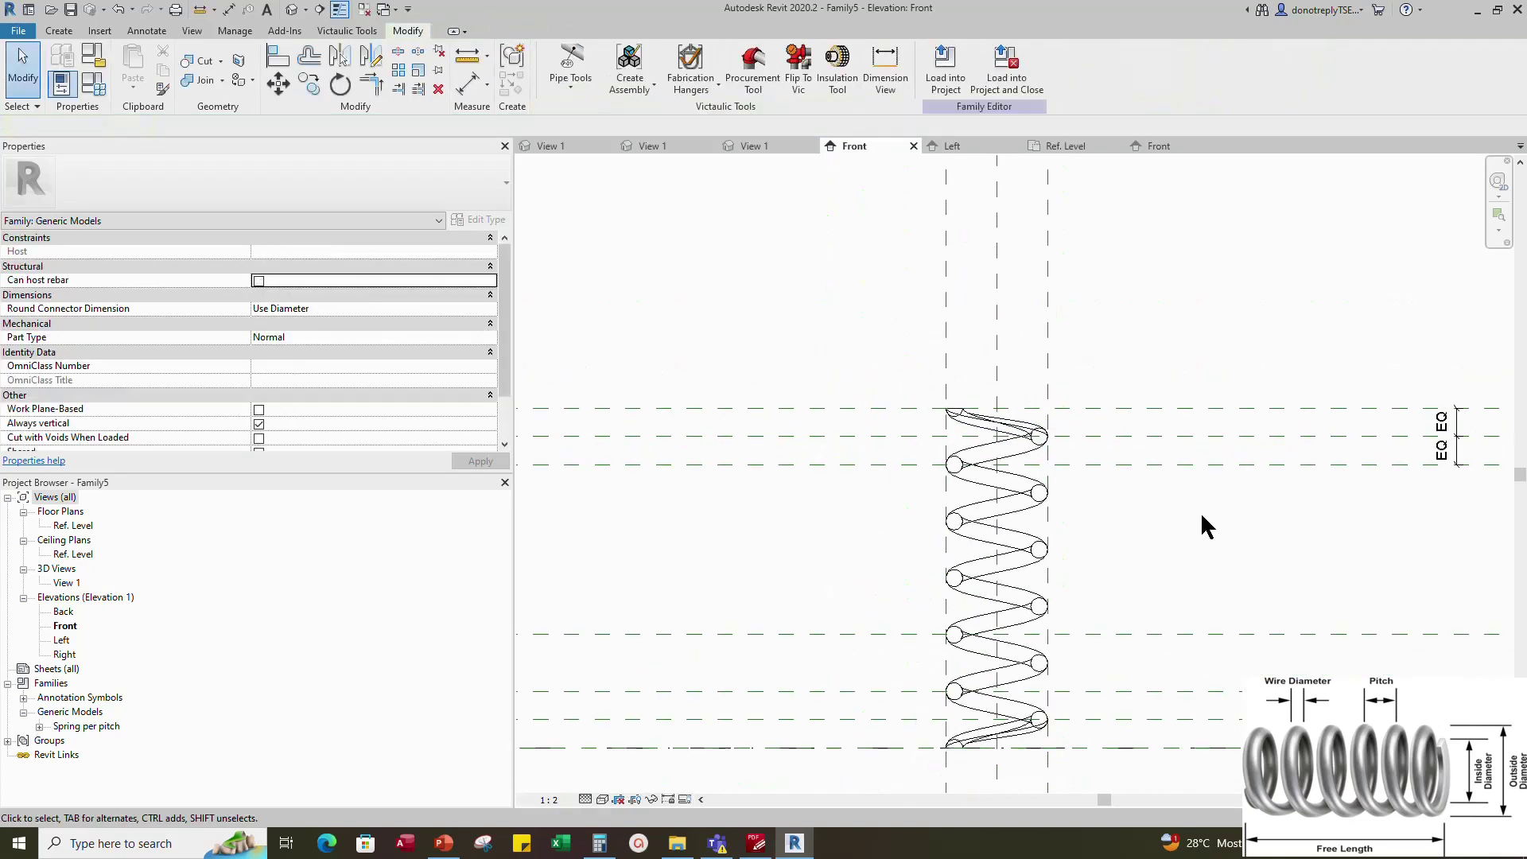
Set the family's Hight parameter to 150 and apply it to the spring
{"action": "scroll", "coordinate": [1142, 469], "scroll_direction": "down", "scroll_amount": 2}
{"action": "scroll", "coordinate": [975, 535], "scroll_direction": "down", "scroll_amount": 2}
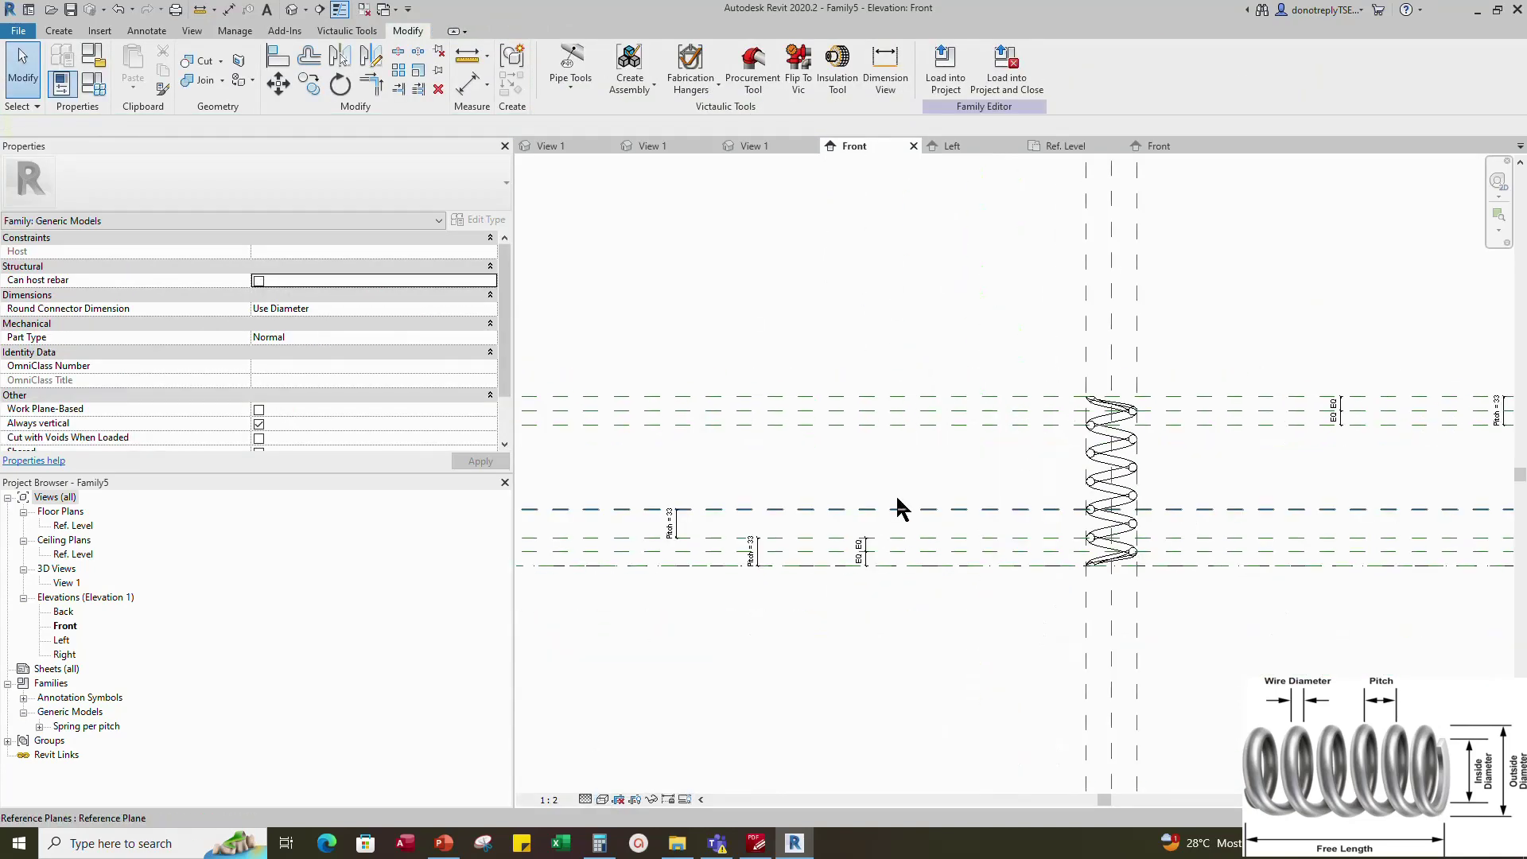
{"action": "middle_click_drag", "start_coordinate": [1379, 453], "coordinate": [1514, 407]}
{"action": "left_click", "coordinate": [93, 84]}
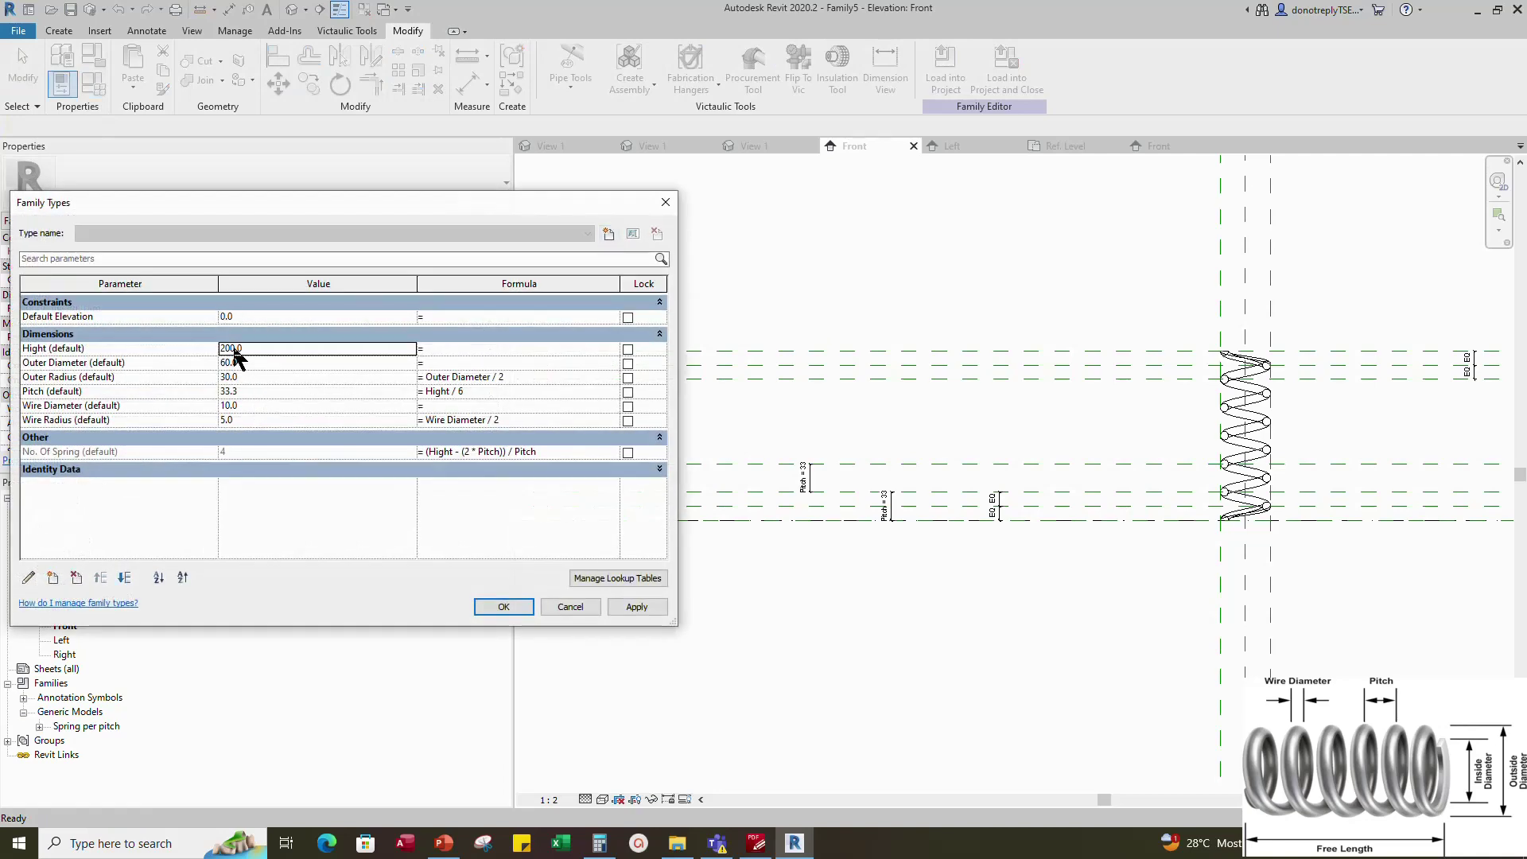
{"action": "left_click", "coordinate": [641, 606]}
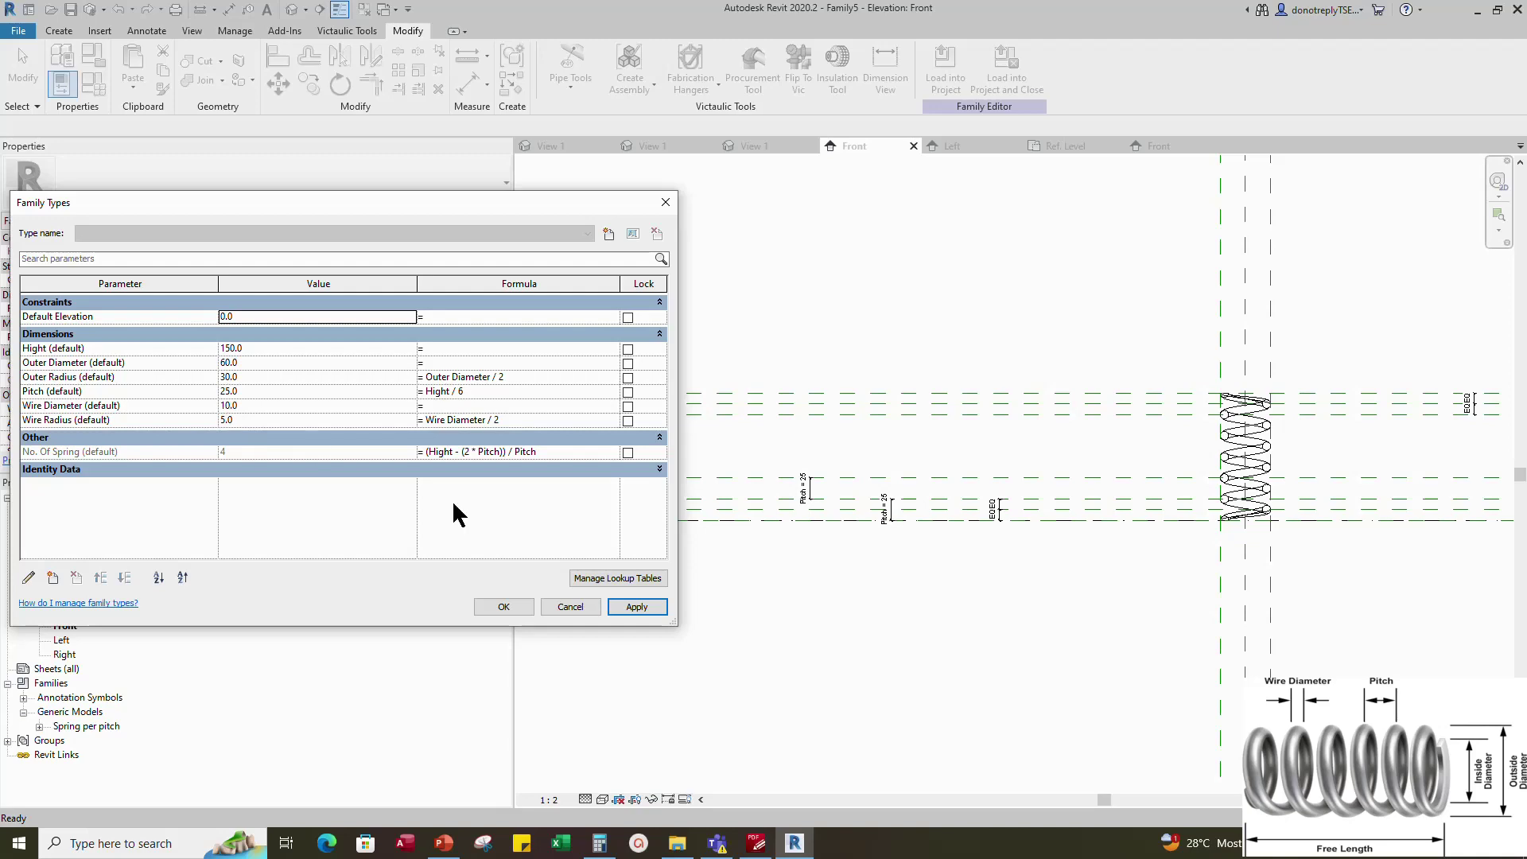
{"action": "left_click", "coordinate": [504, 607]}
Examine the resized spring and its flattened ends from several sides in the 3D view
{"action": "scroll", "coordinate": [1295, 431], "scroll_direction": "up", "scroll_amount": 3}
{"action": "left_click", "coordinate": [754, 147]}
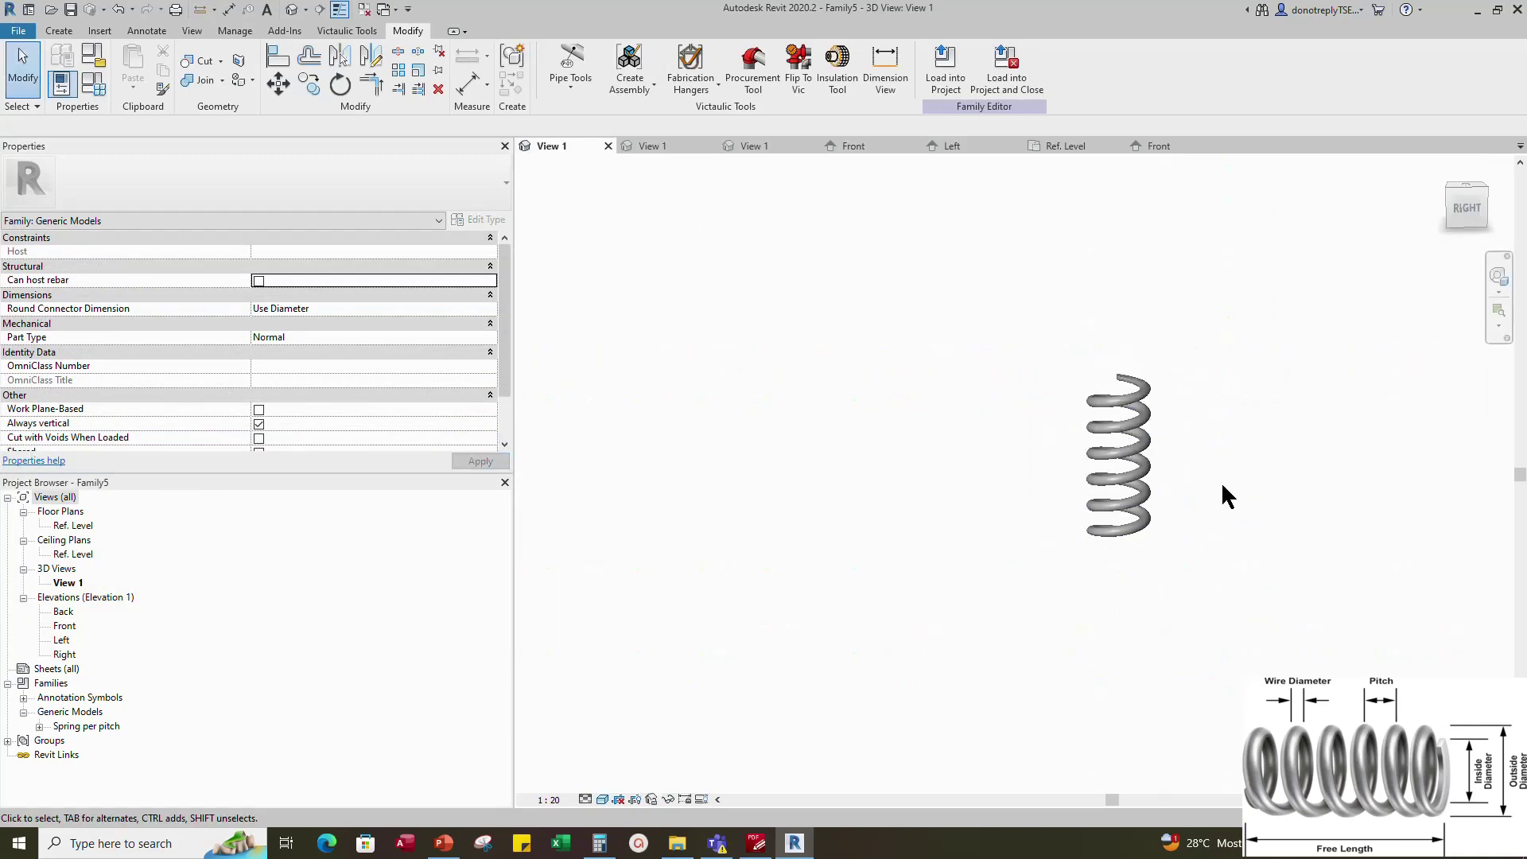
{"action": "middle_click_drag", "start_coordinate": [1261, 512], "coordinate": [883, 573], "text": "shift"}
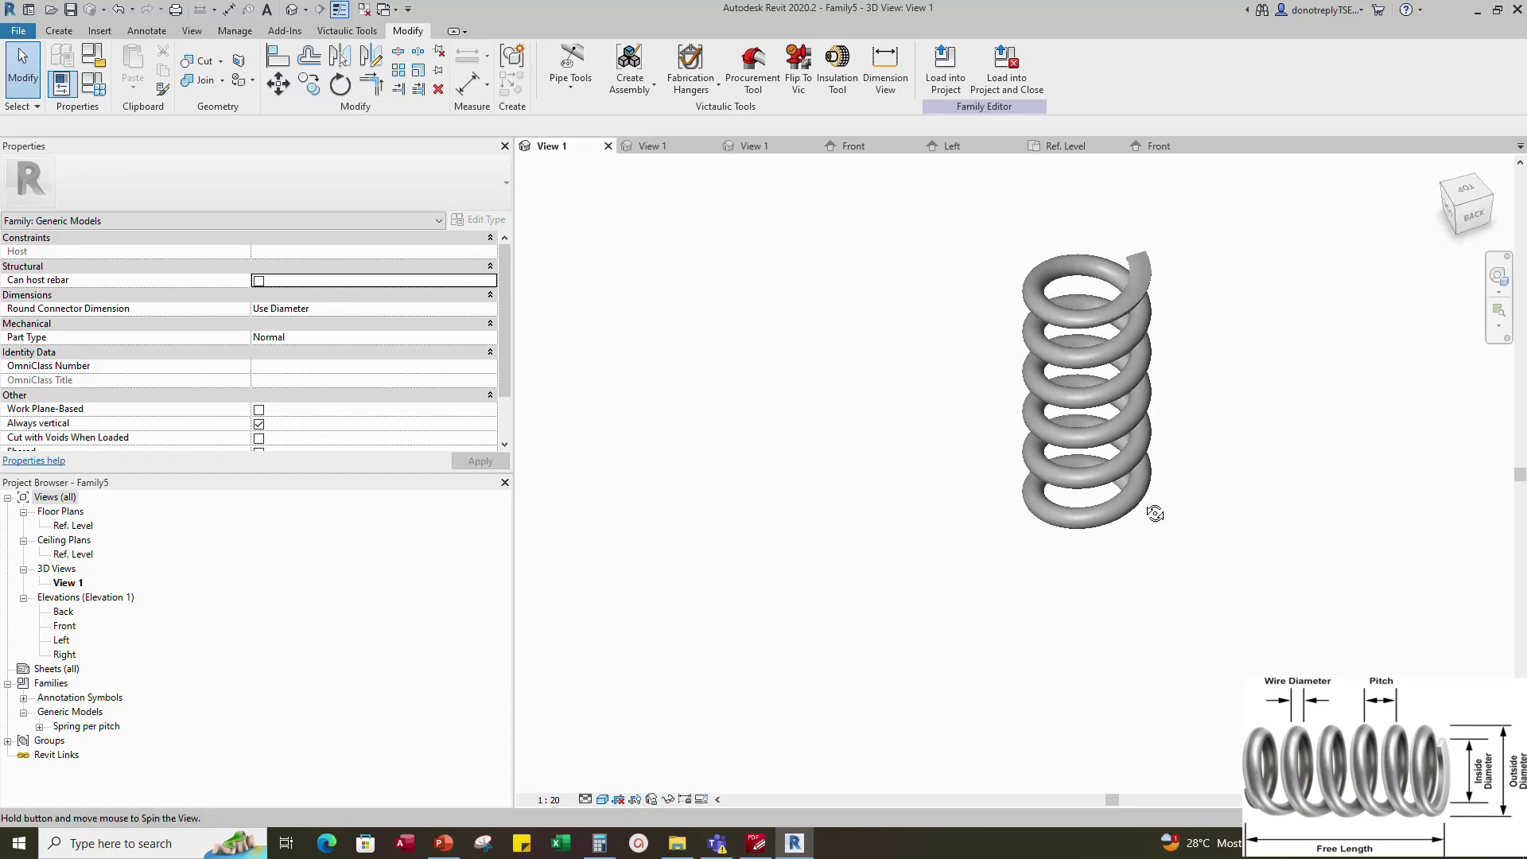